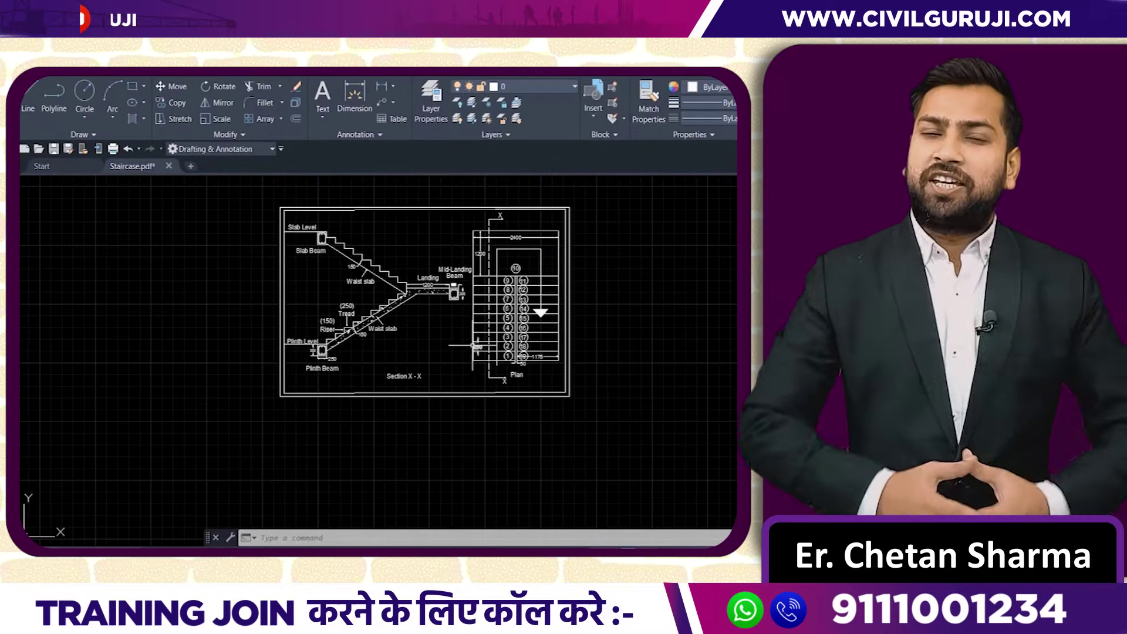
Magnify the ground floor plan PDF to 200% and scroll to the staircase between the kitchens.
{"action": "mouse_move", "coordinate": [471, 379]}
{"action": "middle_mouse_down"}
{"action": "mouse_move", "coordinate": [435, 357]}
{"action": "mouse_move", "coordinate": [429, 373]}
{"action": "middle_mouse_up"}
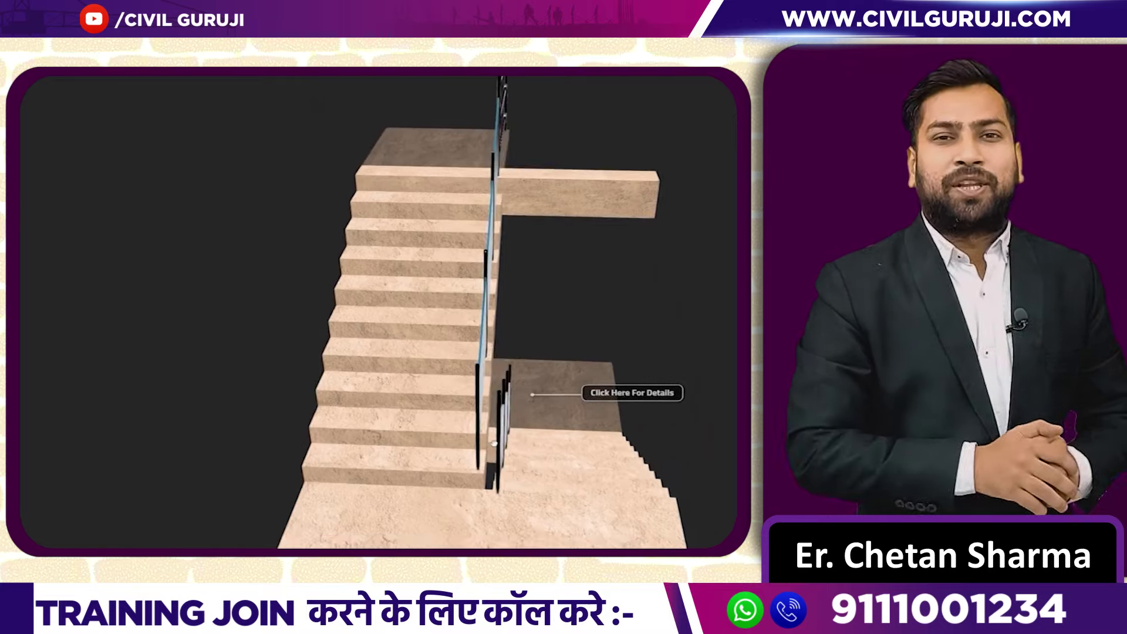
{"action": "scroll", "coordinate": [534, 362], "scroll_direction": "up", "scroll_amount": 3}
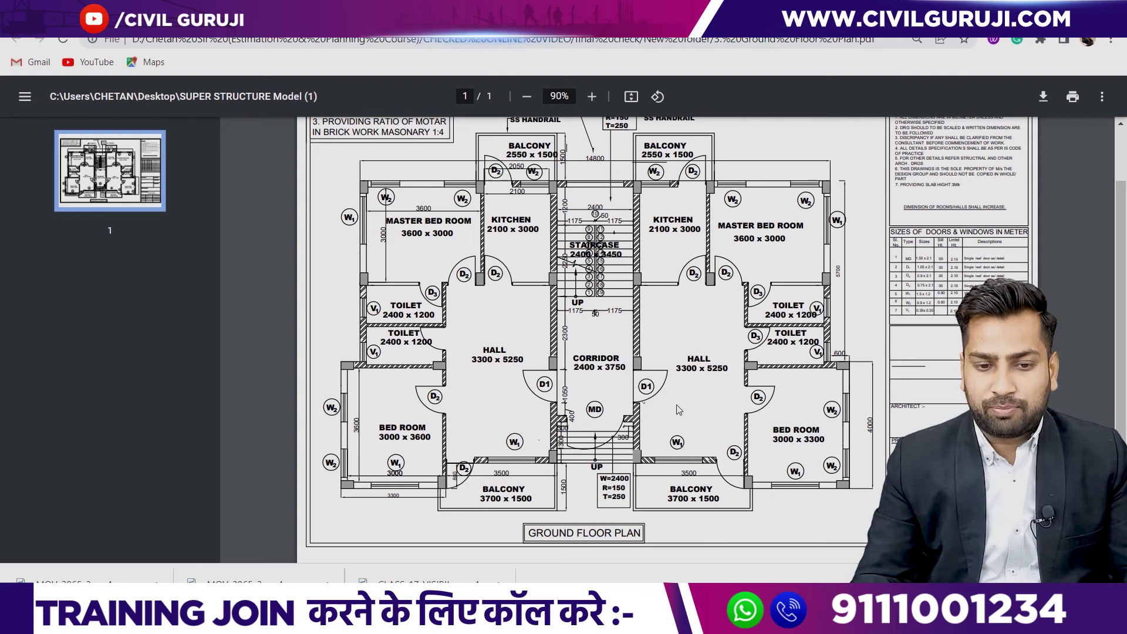
{"action": "left_click", "coordinate": [591, 96]}
{"action": "left_click", "coordinate": [590, 96]}
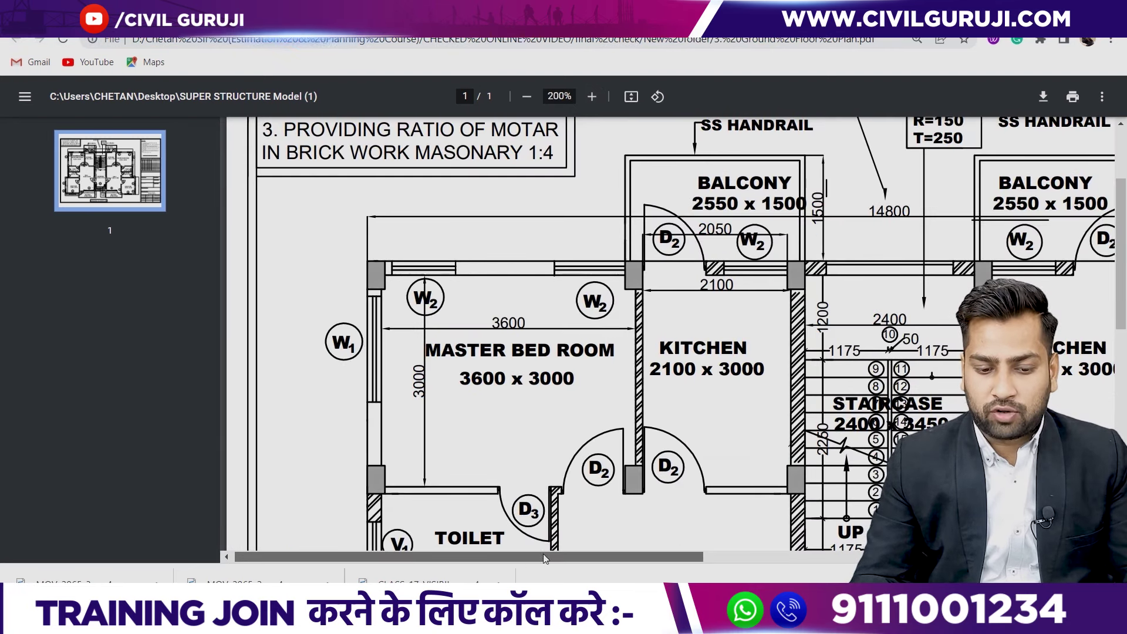
{"action": "scroll", "coordinate": [524, 405], "scroll_direction": "right", "scroll_amount": 3}
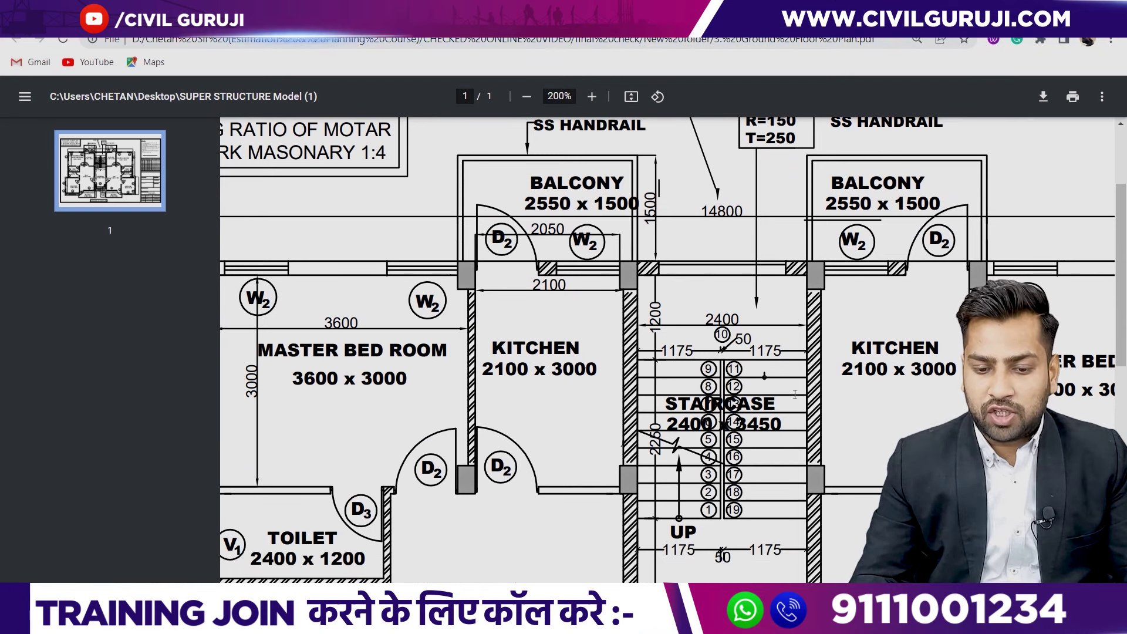
{"action": "scroll", "coordinate": [787, 392], "scroll_direction": "down", "scroll_amount": 1}
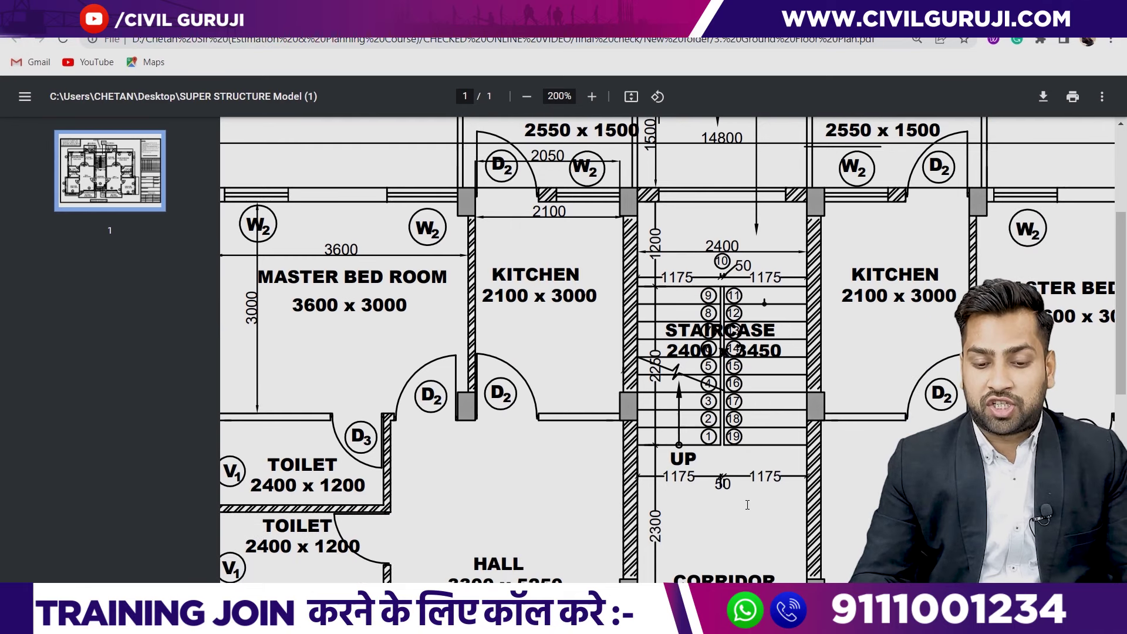
{"action": "scroll", "coordinate": [625, 308], "scroll_direction": "right", "scroll_amount": 1, "text": "shift"}
{"action": "scroll", "coordinate": [624, 308], "scroll_direction": "right", "scroll_amount": 2, "text": "shift"}
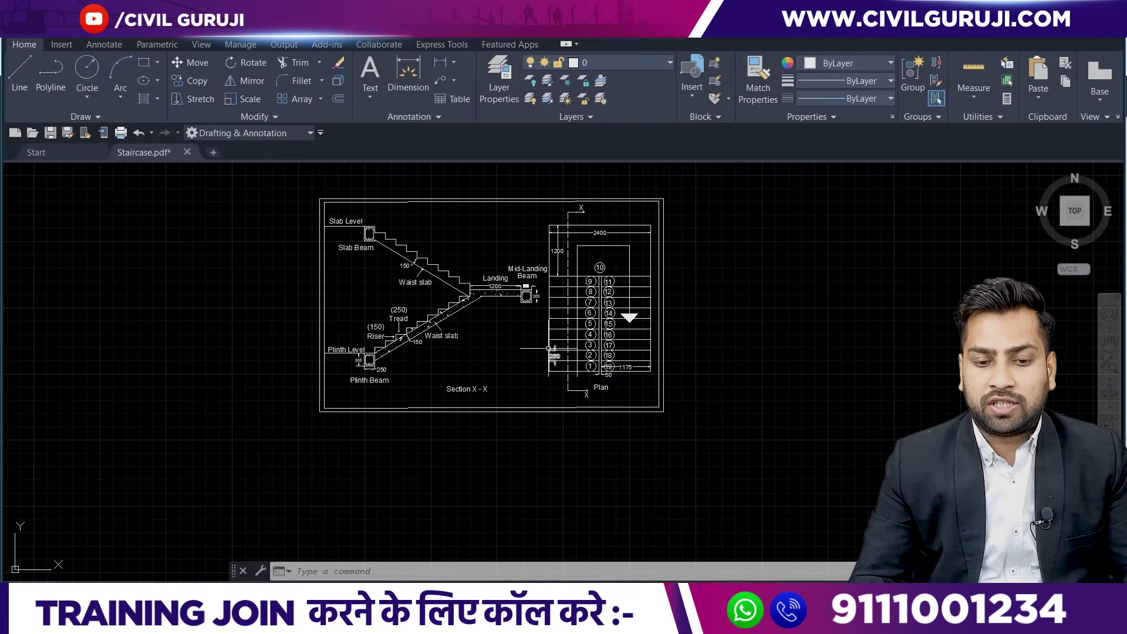
{"action": "scroll", "coordinate": [574, 362], "scroll_direction": "up", "scroll_amount": 3}
{"action": "scroll", "coordinate": [575, 361], "scroll_direction": "up", "scroll_amount": 3}
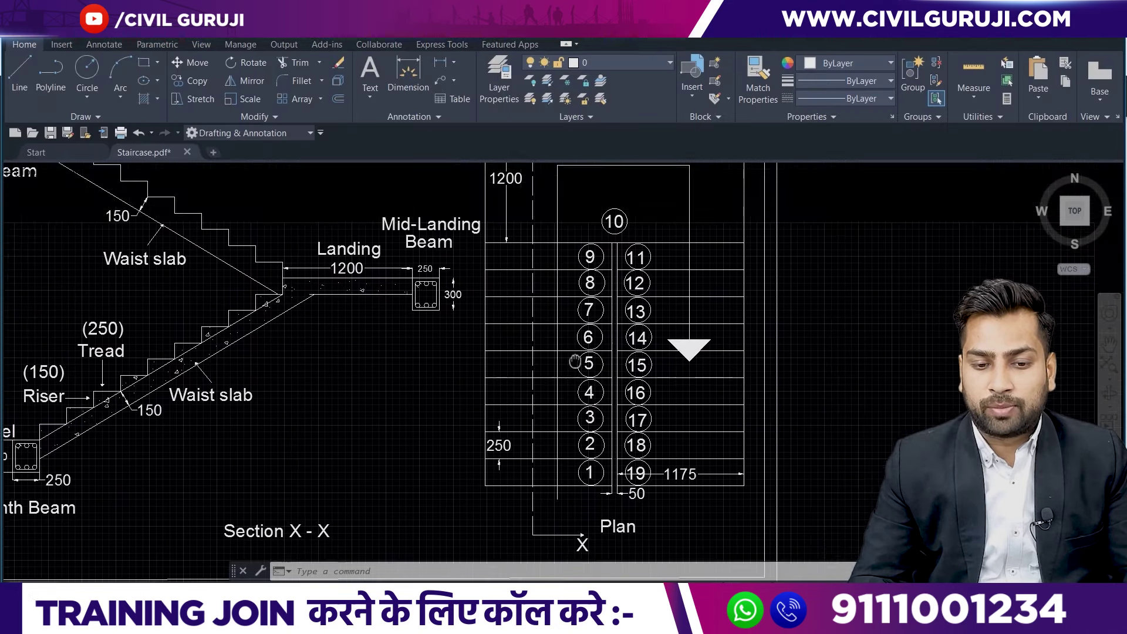
{"action": "mouse_move", "coordinate": [574, 362]}
{"action": "middle_mouse_down"}
{"action": "mouse_move", "coordinate": [506, 407]}
{"action": "mouse_move", "coordinate": [500, 428]}
{"action": "middle_mouse_up"}
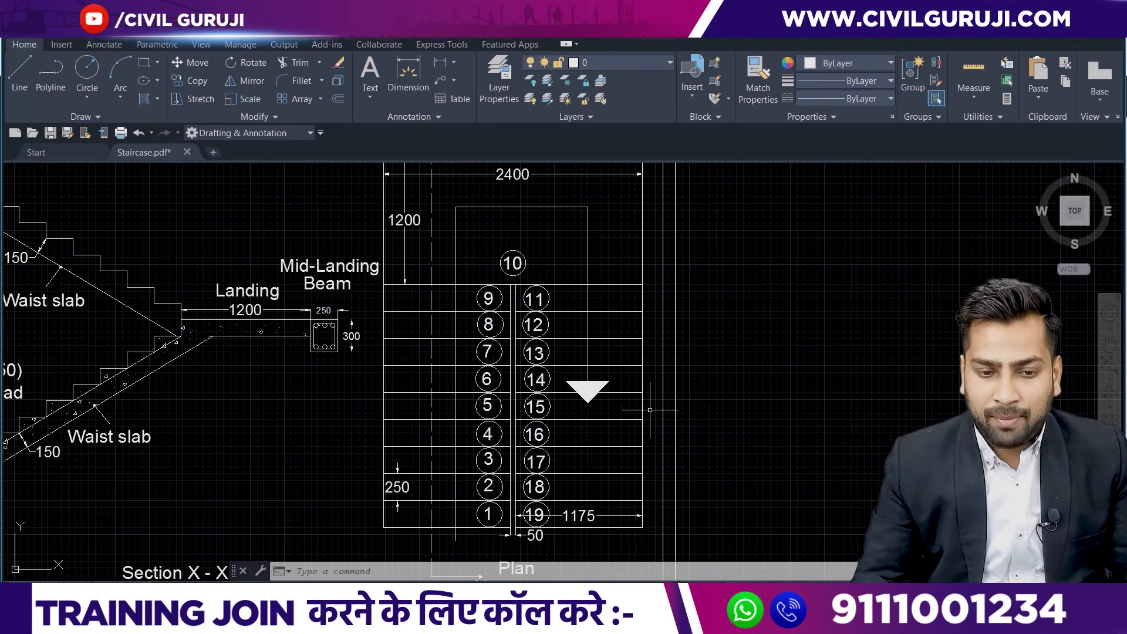
{"action": "middle_click_drag", "start_coordinate": [648, 404], "coordinate": [644, 516]}
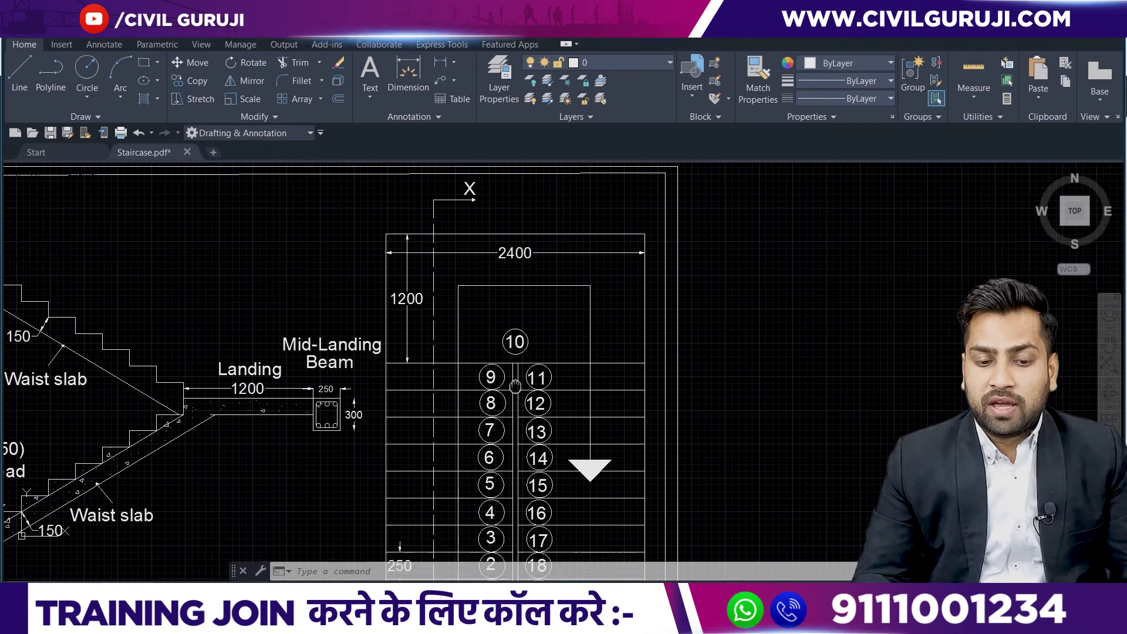
{"action": "middle_click_drag", "start_coordinate": [413, 337], "coordinate": [424, 131]}
{"action": "scroll", "coordinate": [543, 429], "scroll_direction": "up", "scroll_amount": 2}
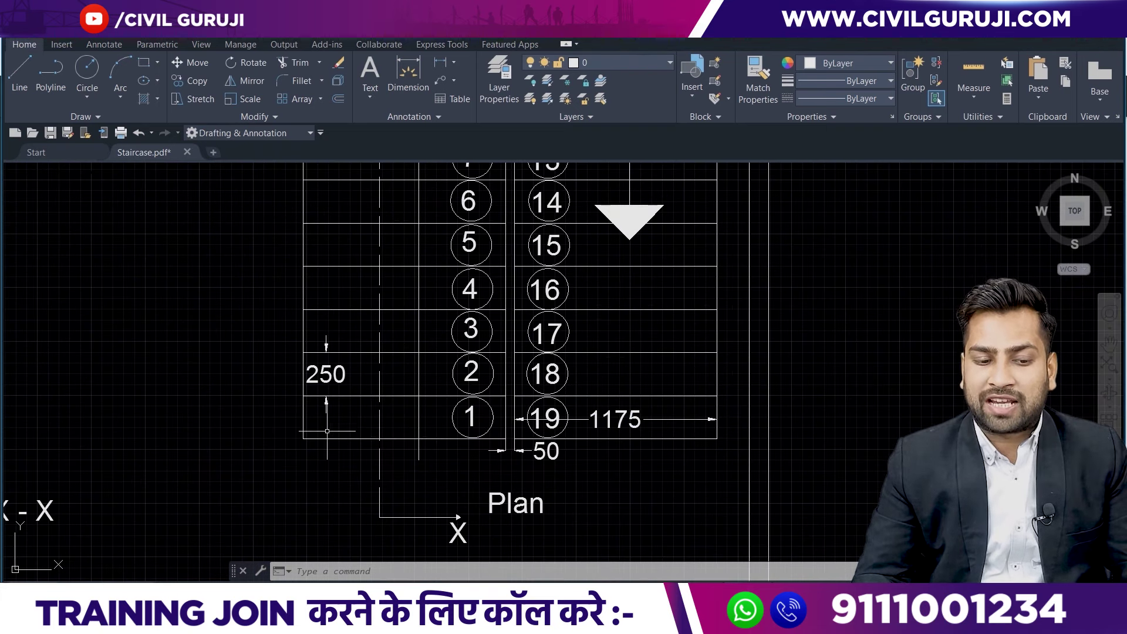
{"action": "scroll", "coordinate": [504, 461], "scroll_direction": "up", "scroll_amount": 4}
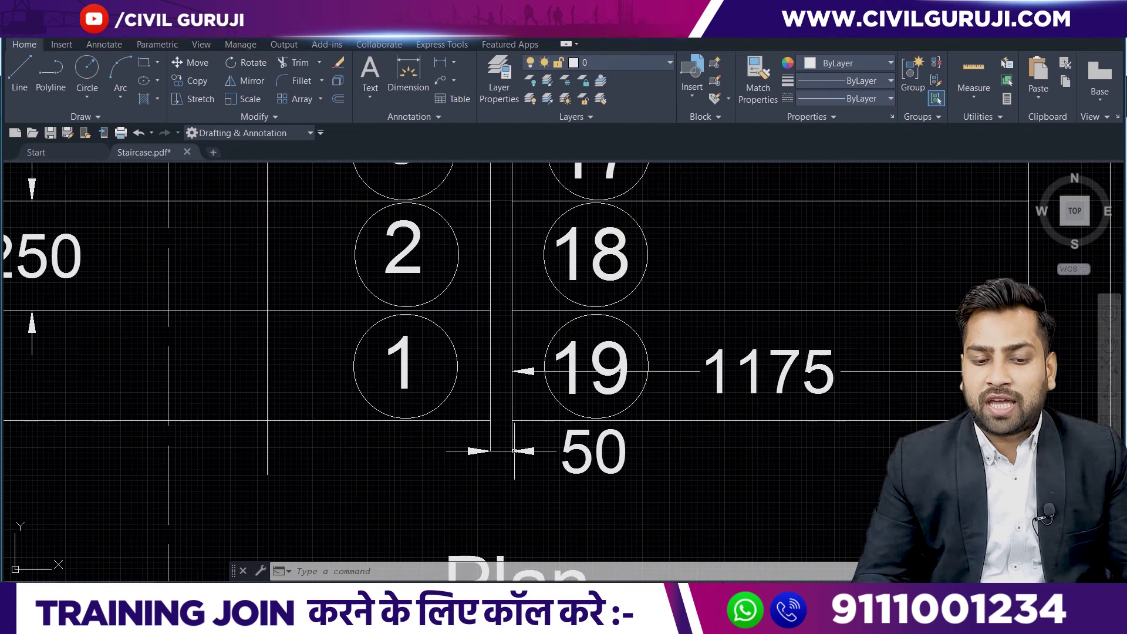
{"action": "scroll", "coordinate": [504, 461], "scroll_direction": "up", "scroll_amount": 2}
{"action": "scroll", "coordinate": [488, 425], "scroll_direction": "down", "scroll_amount": 2}
{"action": "scroll", "coordinate": [488, 425], "scroll_direction": "down", "scroll_amount": 3}
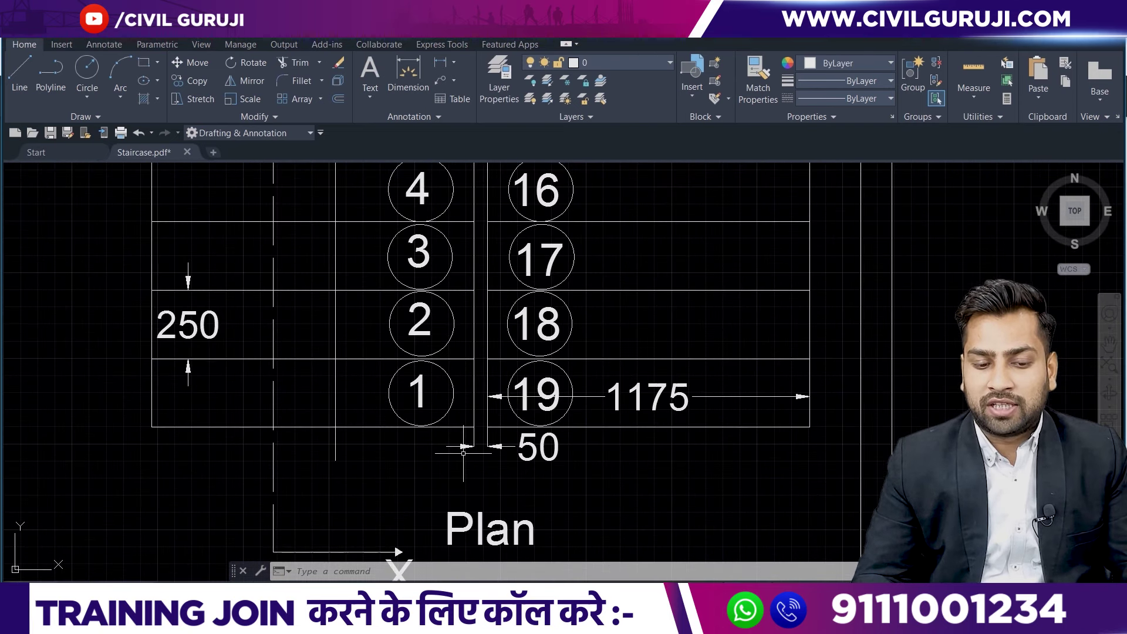
{"action": "scroll", "coordinate": [489, 425], "scroll_direction": "up", "scroll_amount": 1}
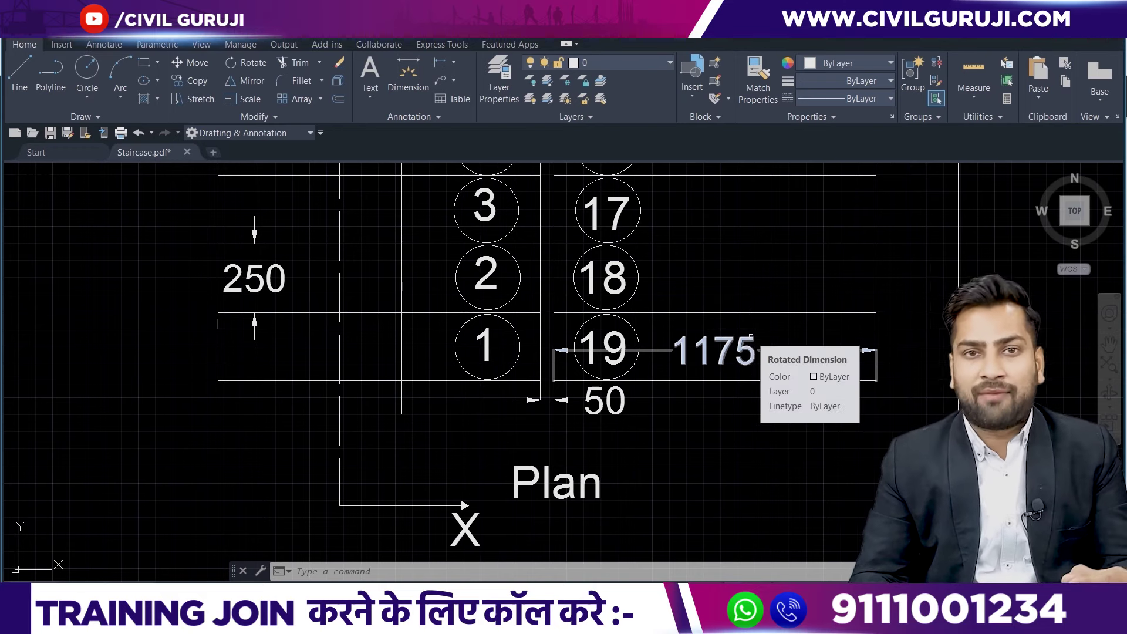
{"action": "middle_click_drag", "start_coordinate": [497, 446], "coordinate": [579, 445]}
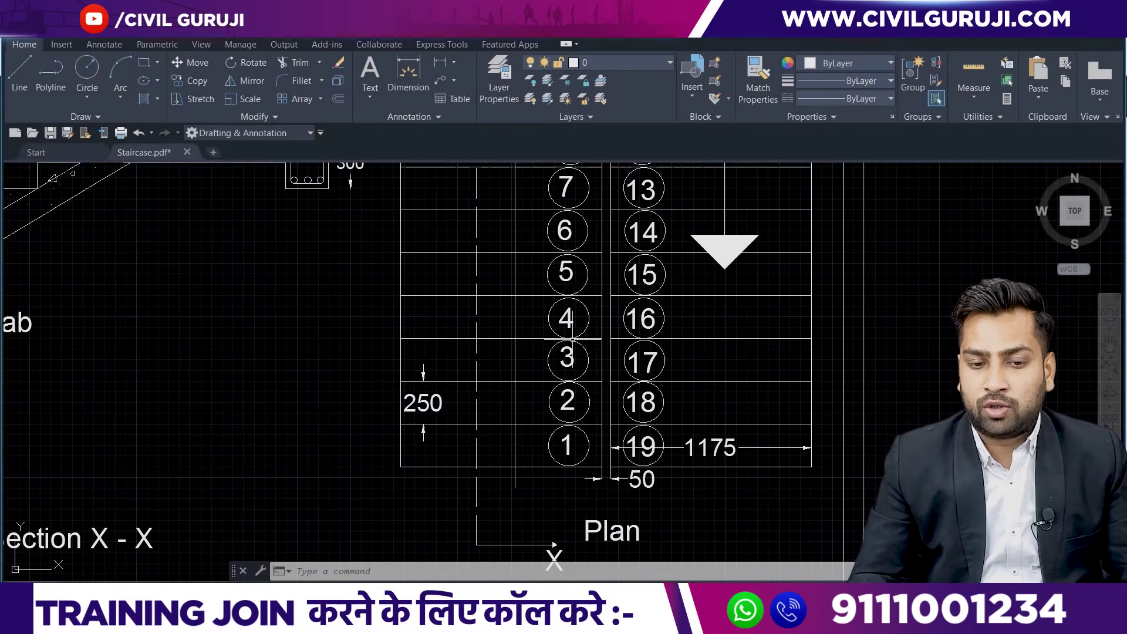
{"action": "middle_click_drag", "start_coordinate": [575, 185], "coordinate": [558, 259]}
{"action": "scroll", "coordinate": [558, 257], "scroll_direction": "down", "scroll_amount": 2}
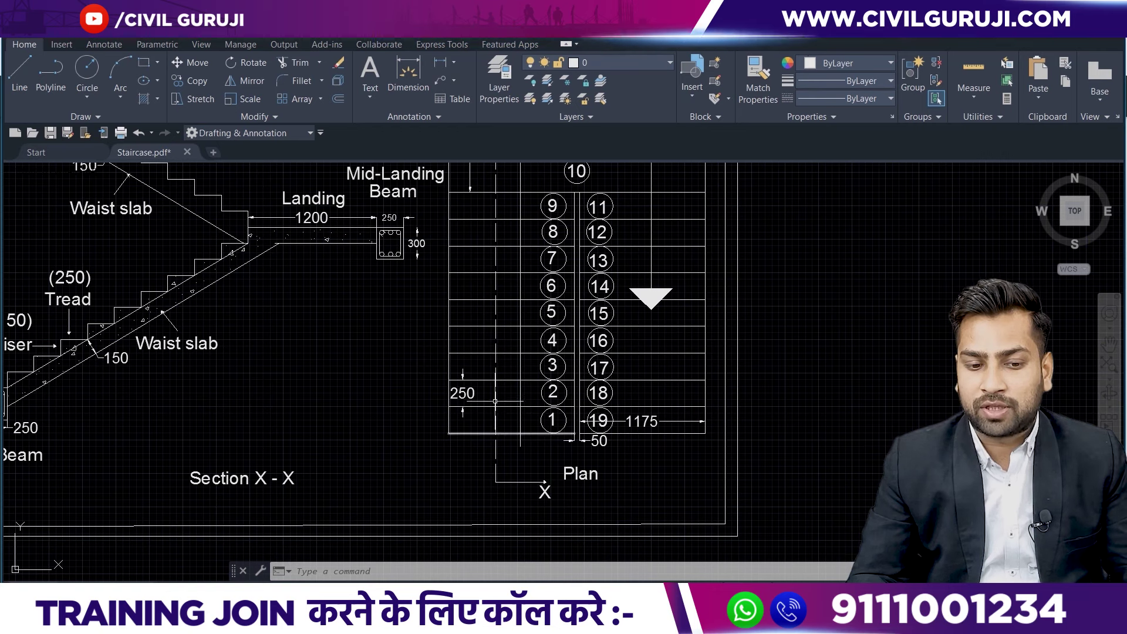
{"action": "middle_click_drag", "start_coordinate": [534, 357], "coordinate": [505, 436]}
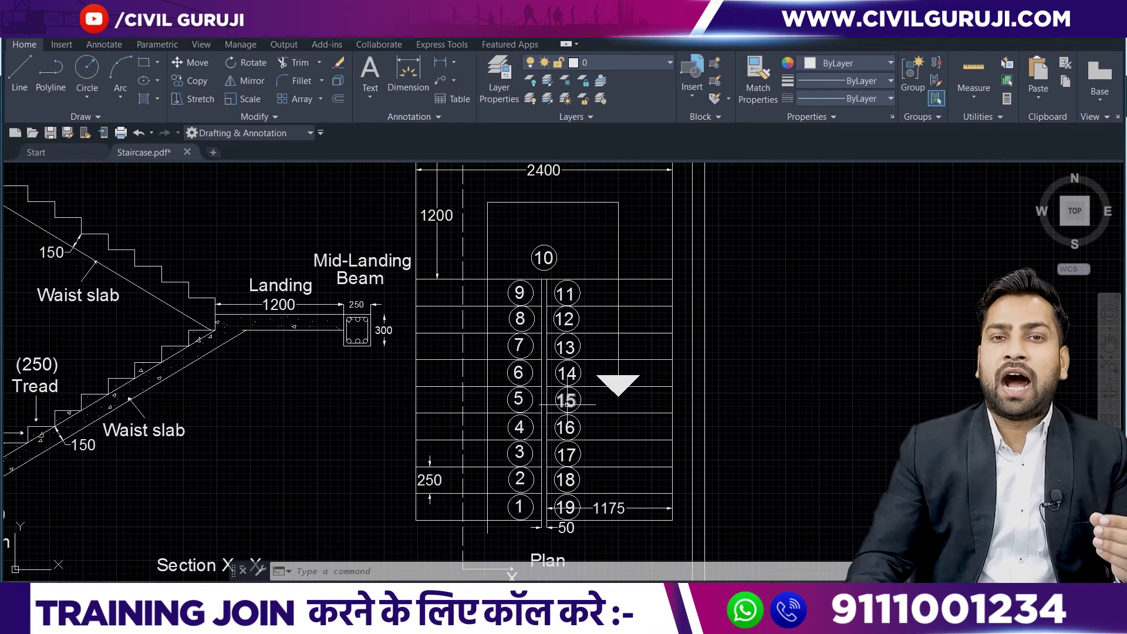
{"action": "mouse_move", "coordinate": [565, 400]}
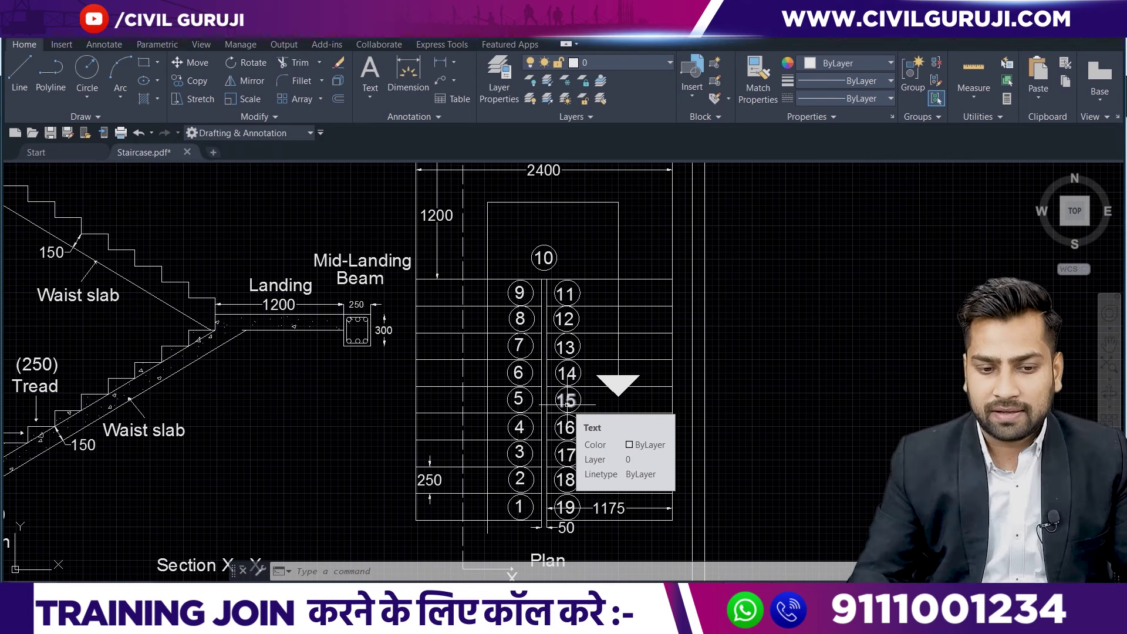
{"action": "scroll", "coordinate": [566, 404], "scroll_direction": "down", "scroll_amount": 2}
{"action": "scroll", "coordinate": [518, 230], "scroll_direction": "up", "scroll_amount": 2}
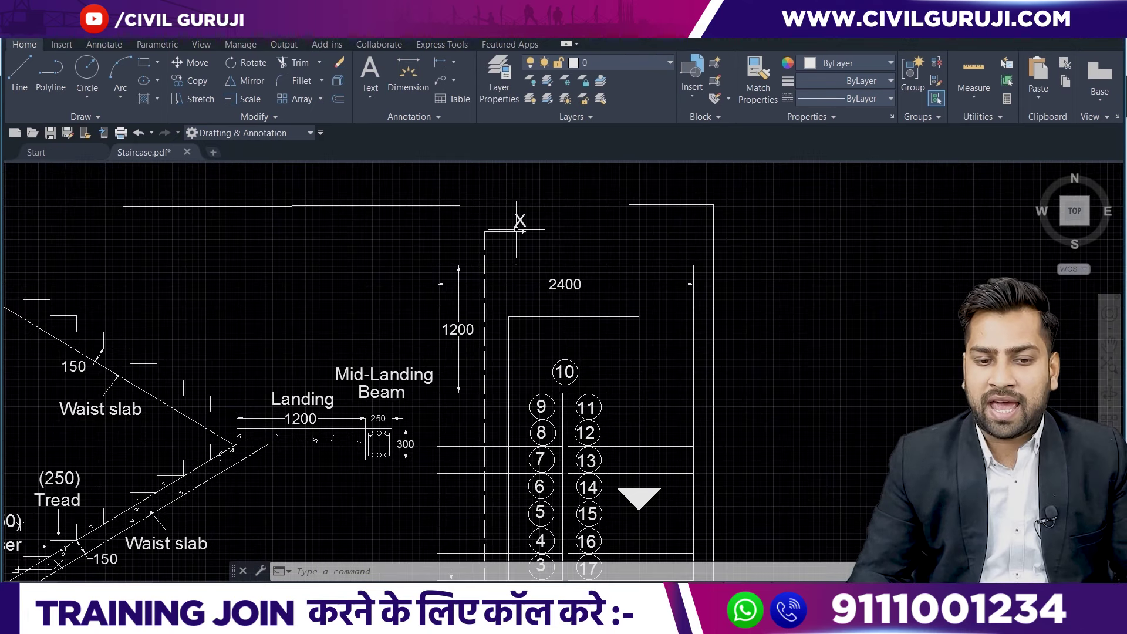
{"action": "scroll", "coordinate": [482, 368], "scroll_direction": "down", "scroll_amount": 2}
{"action": "scroll", "coordinate": [494, 393], "scroll_direction": "down", "scroll_amount": 1}
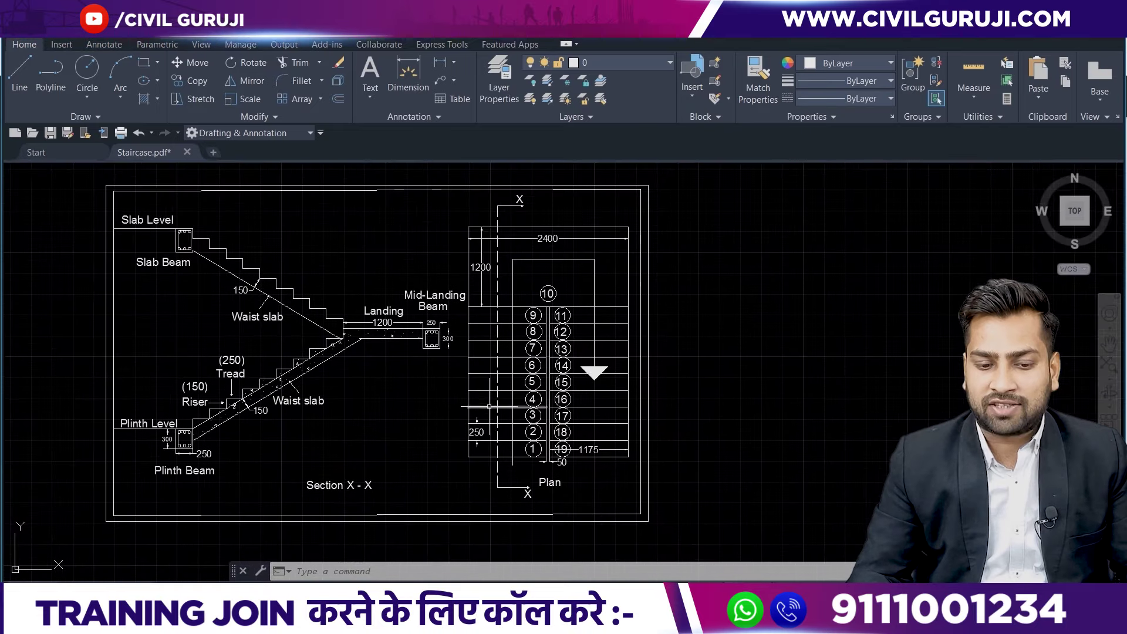
{"action": "scroll", "coordinate": [506, 416], "scroll_direction": "up", "scroll_amount": 1}
{"action": "middle_click_drag", "start_coordinate": [717, 176], "coordinate": [720, 237]}
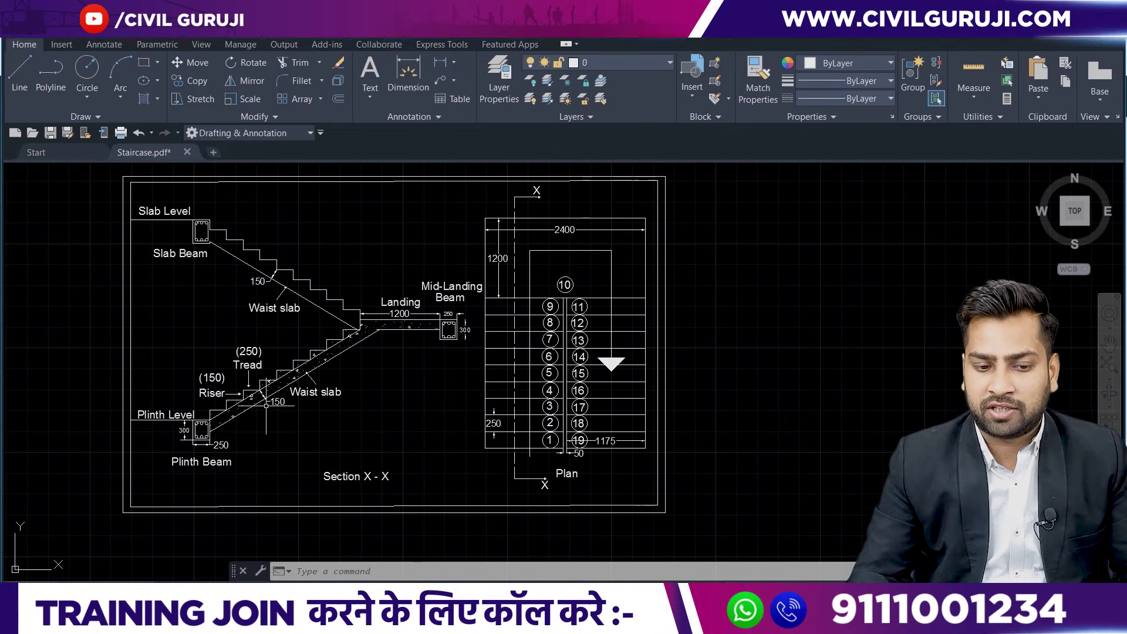
{"action": "middle_click_drag", "start_coordinate": [340, 438], "coordinate": [484, 369]}
{"action": "scroll", "coordinate": [485, 369], "scroll_direction": "up", "scroll_amount": 3}
{"action": "scroll", "coordinate": [485, 370], "scroll_direction": "up", "scroll_amount": 2}
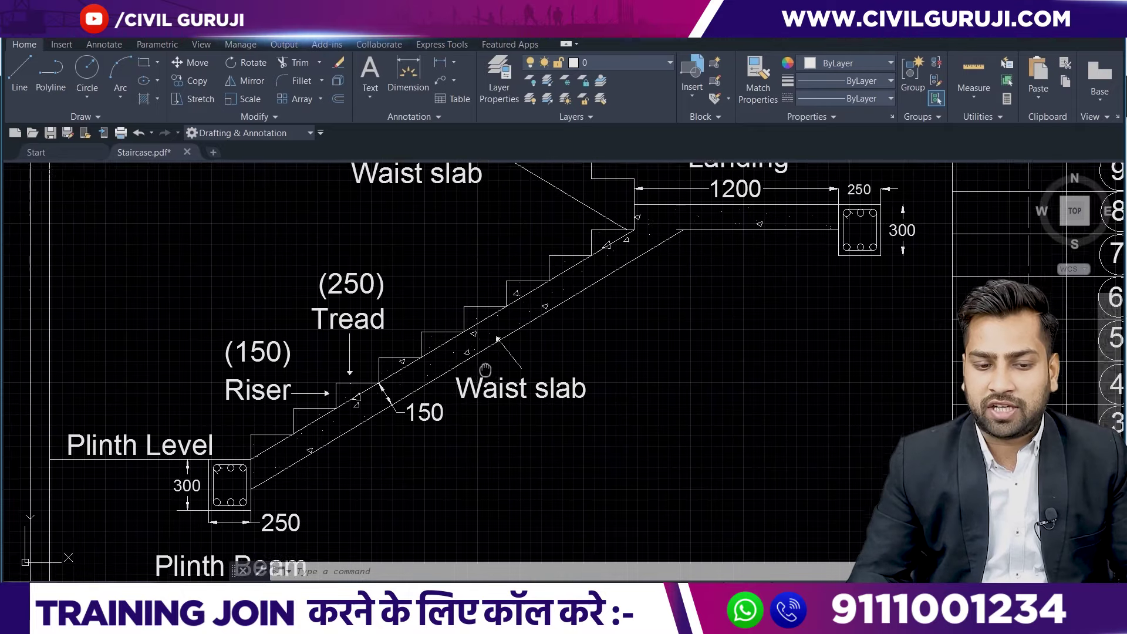
{"action": "middle_click_drag", "start_coordinate": [485, 368], "coordinate": [452, 302]}
{"action": "scroll", "coordinate": [671, 381], "scroll_direction": "down", "scroll_amount": 2}
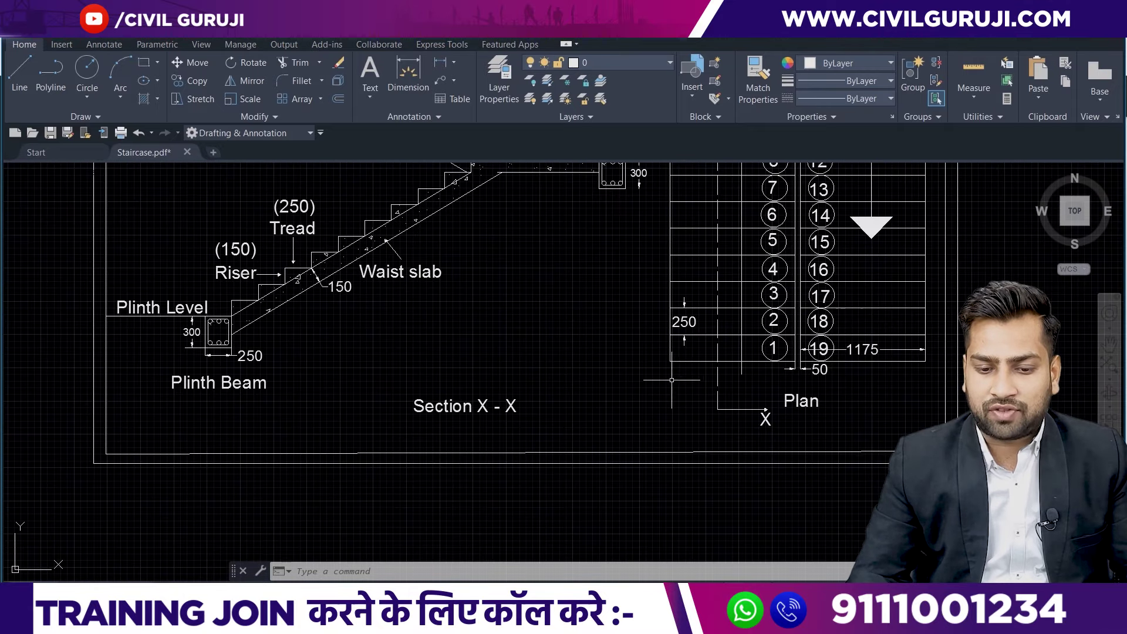
{"action": "middle_click_drag", "start_coordinate": [449, 424], "coordinate": [634, 459]}
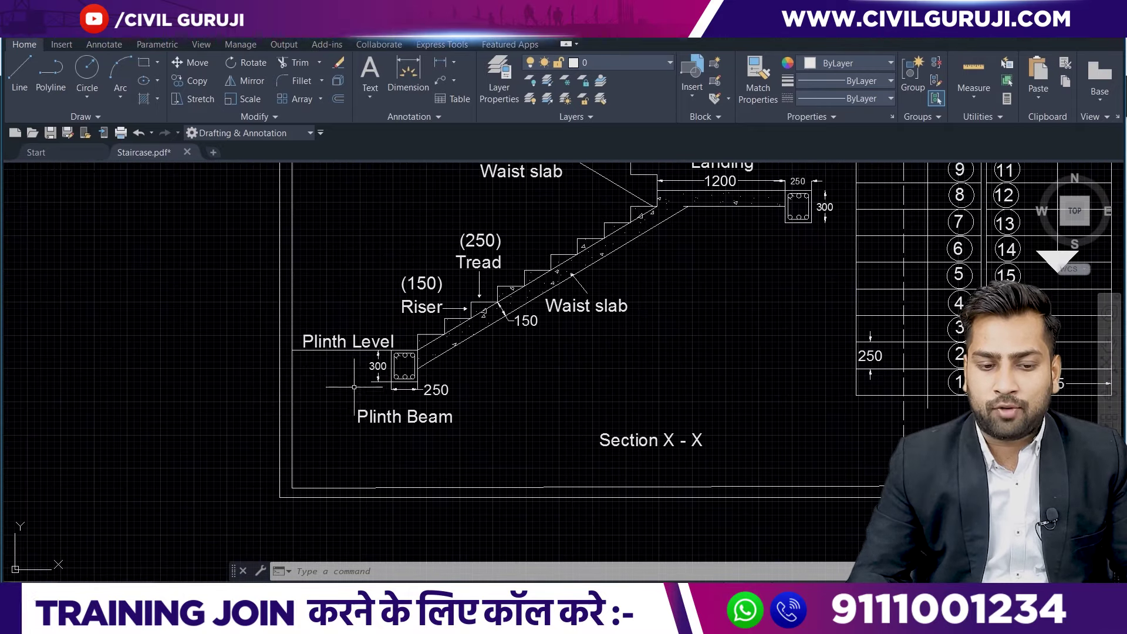
{"action": "scroll", "coordinate": [352, 387], "scroll_direction": "up", "scroll_amount": 5}
{"action": "middle_click_drag", "start_coordinate": [568, 441], "coordinate": [554, 412]}
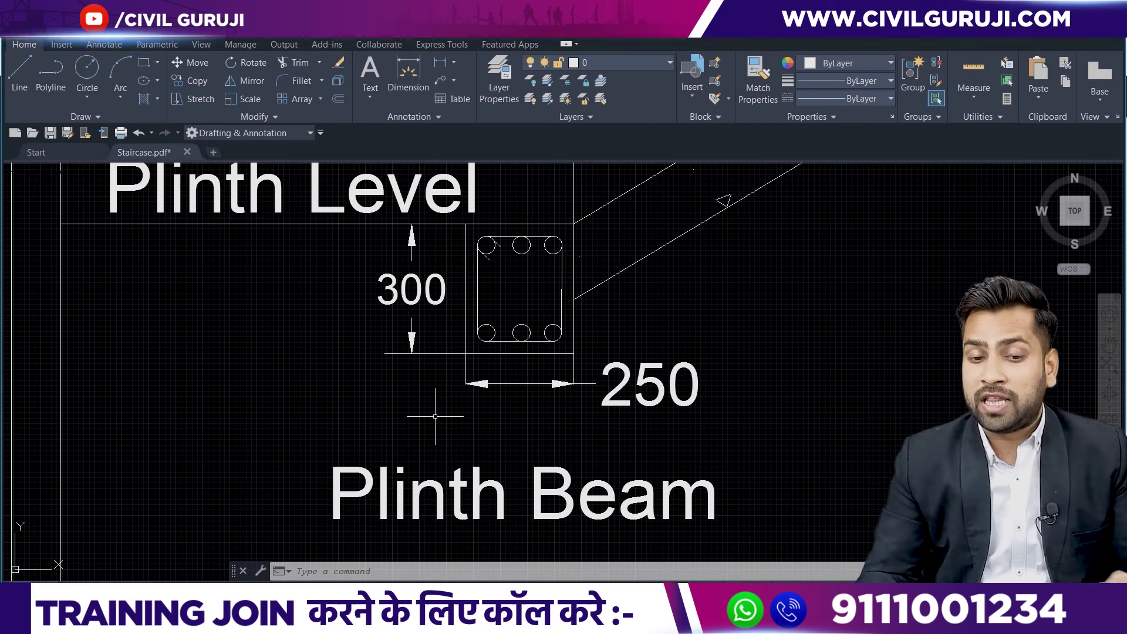
{"action": "scroll", "coordinate": [436, 419], "scroll_direction": "down", "scroll_amount": 2}
{"action": "middle_click_drag", "start_coordinate": [635, 314], "coordinate": [536, 412]}
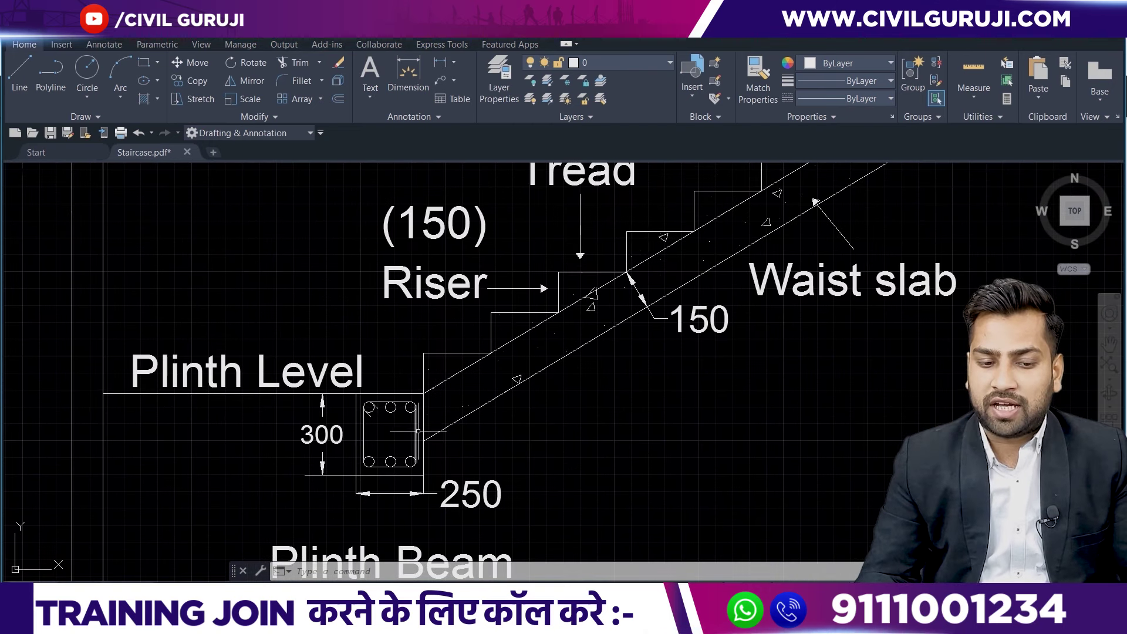
{"action": "mouse_move", "coordinate": [621, 306]}
{"action": "middle_mouse_down"}
{"action": "mouse_move", "coordinate": [576, 367]}
{"action": "mouse_move", "coordinate": [403, 479]}
{"action": "middle_mouse_up"}
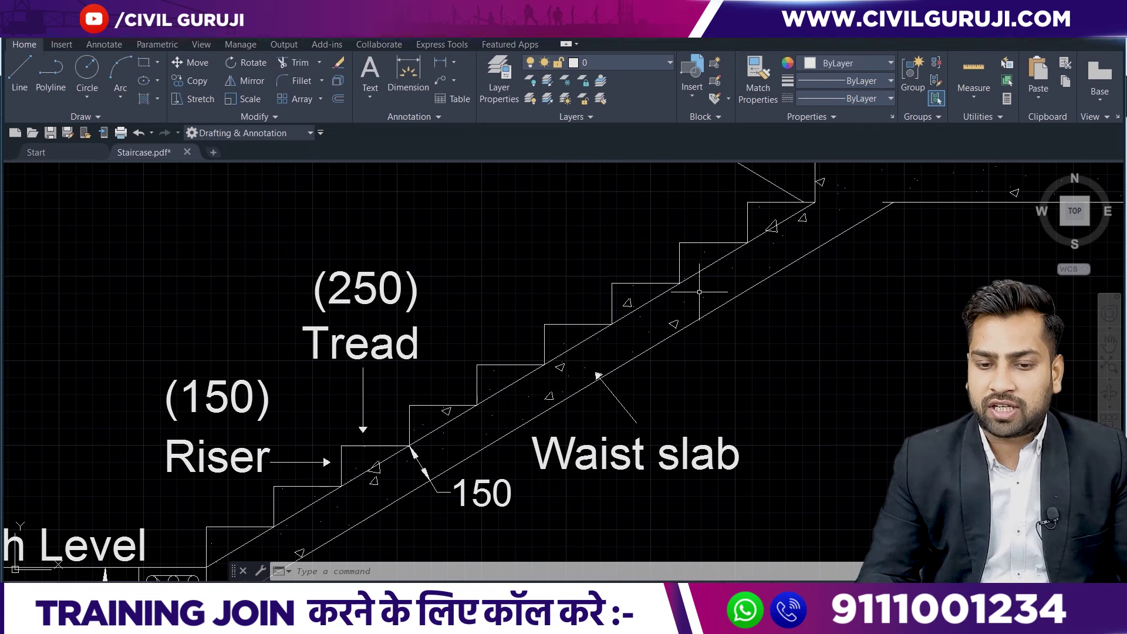
{"action": "middle_click_drag", "start_coordinate": [728, 267], "coordinate": [675, 309]}
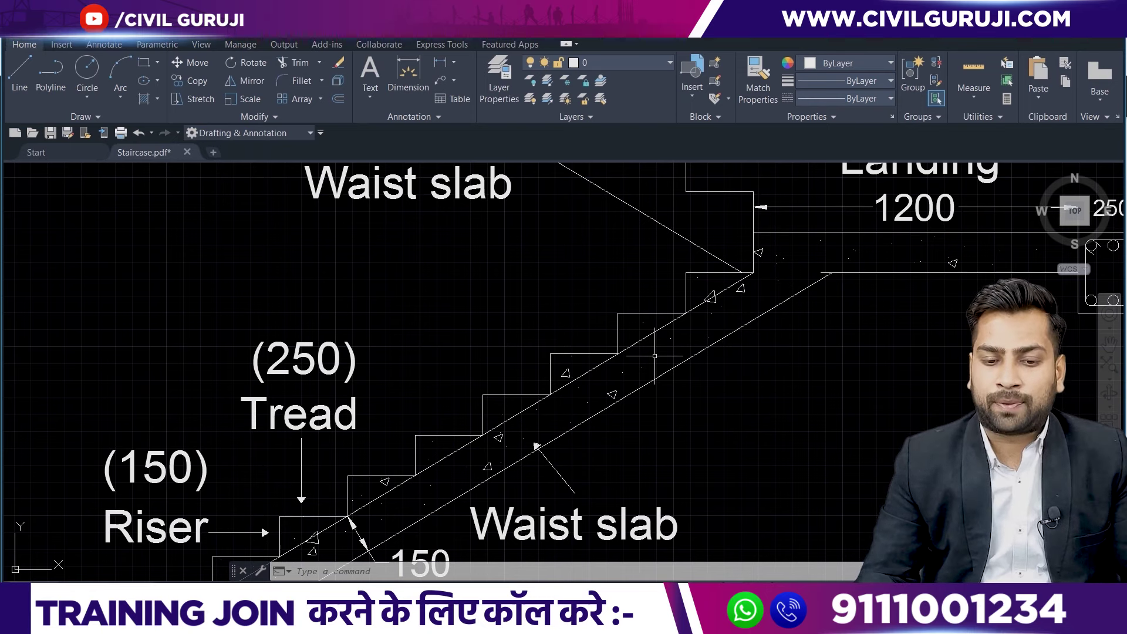
{"action": "middle_click_drag", "start_coordinate": [640, 385], "coordinate": [663, 348]}
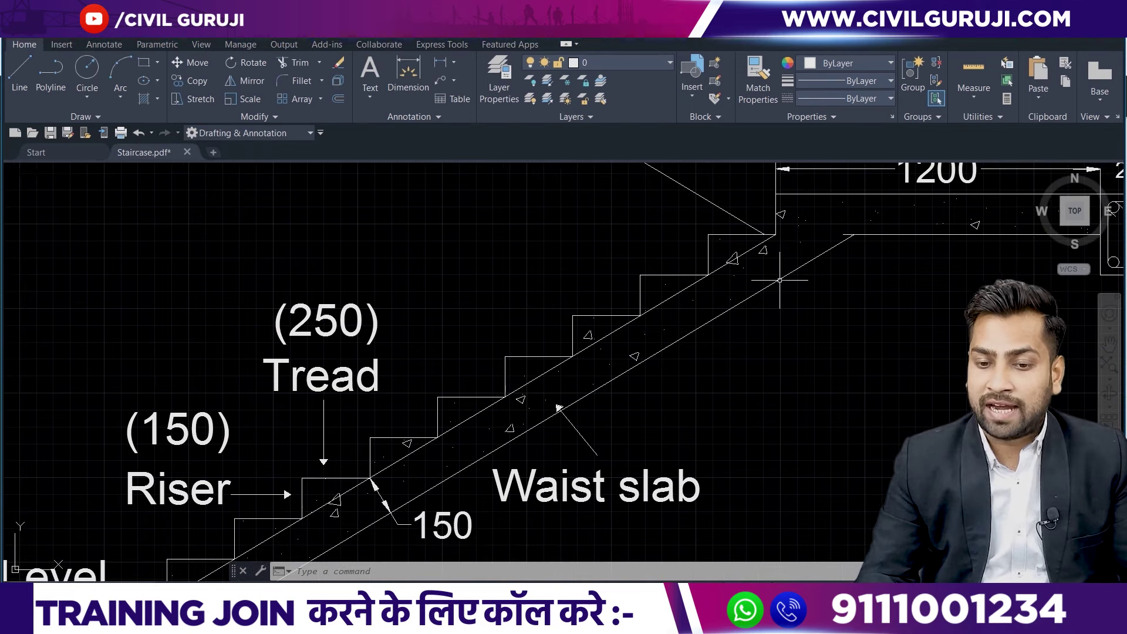
{"action": "scroll", "coordinate": [673, 264], "scroll_direction": "up", "scroll_amount": 4}
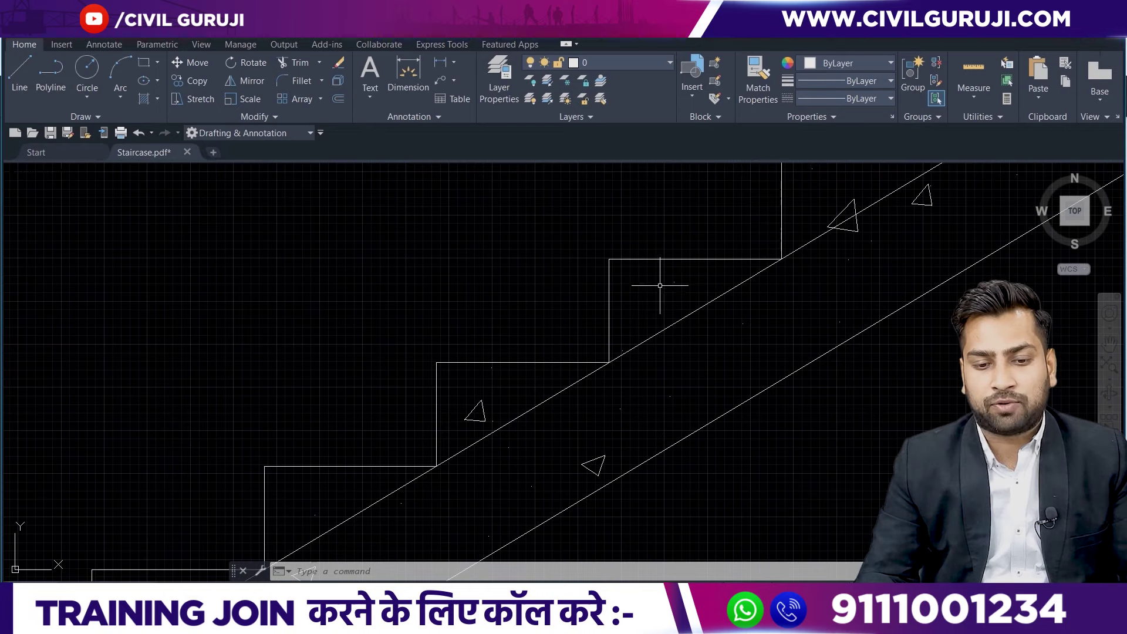
{"action": "scroll", "coordinate": [638, 270], "scroll_direction": "up", "scroll_amount": 4}
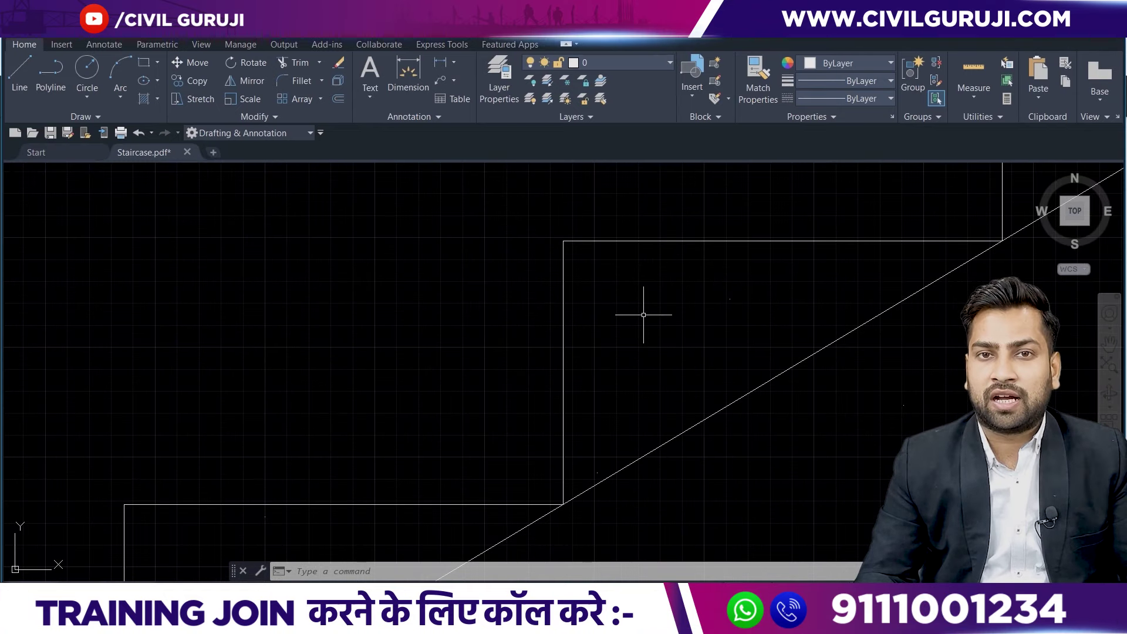
{"action": "scroll", "coordinate": [659, 347], "scroll_direction": "down", "scroll_amount": 4}
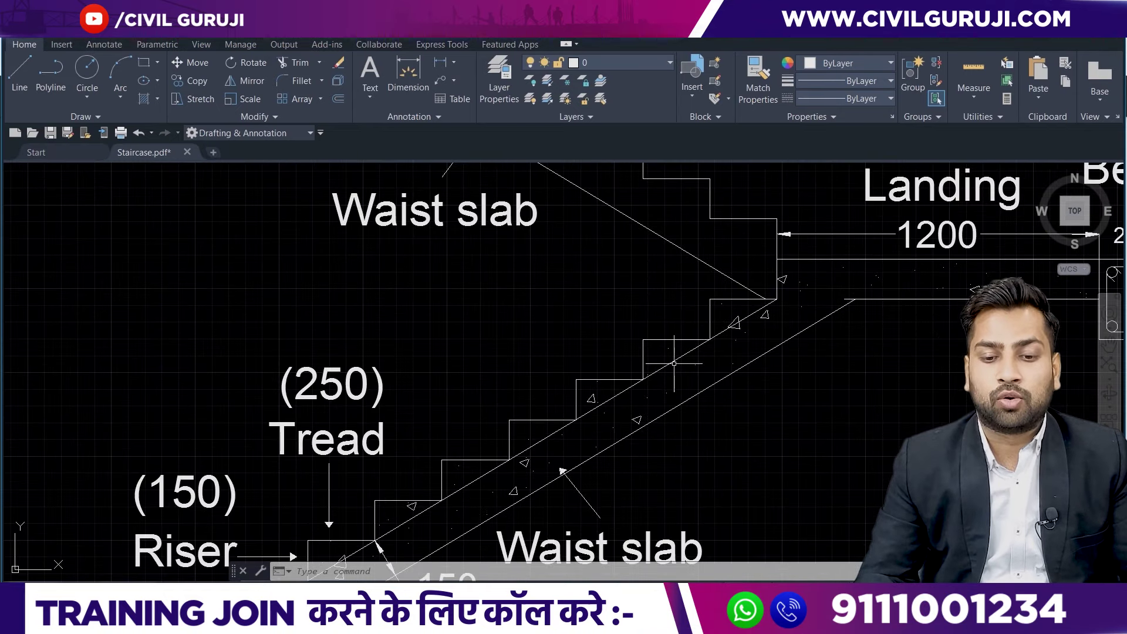
Window-select and delete the extra diagonal line over the upper waist slab.
{"action": "left_click", "coordinate": [643, 366]}
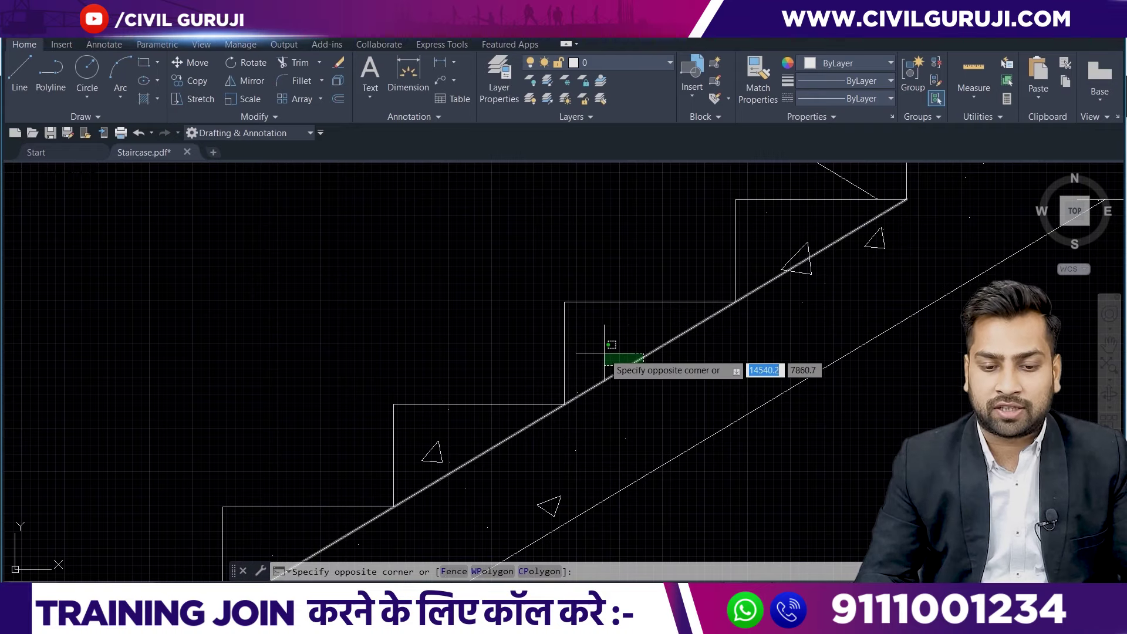
{"action": "left_click", "coordinate": [603, 347]}
{"action": "key", "text": "Delete"}
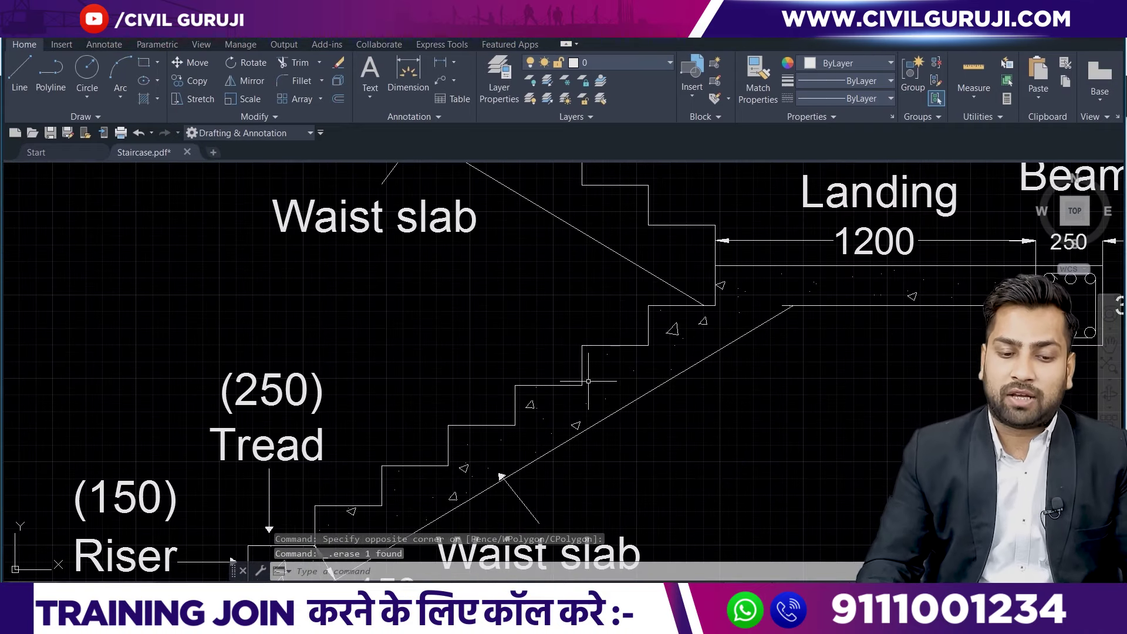
{"action": "scroll", "coordinate": [591, 373], "scroll_direction": "down", "scroll_amount": 5}
{"action": "middle_click_drag", "start_coordinate": [455, 517], "coordinate": [505, 440]}
Zoom and pan to the landing and the mid-landing beam.
{"action": "scroll", "coordinate": [506, 440], "scroll_direction": "up", "scroll_amount": 3}
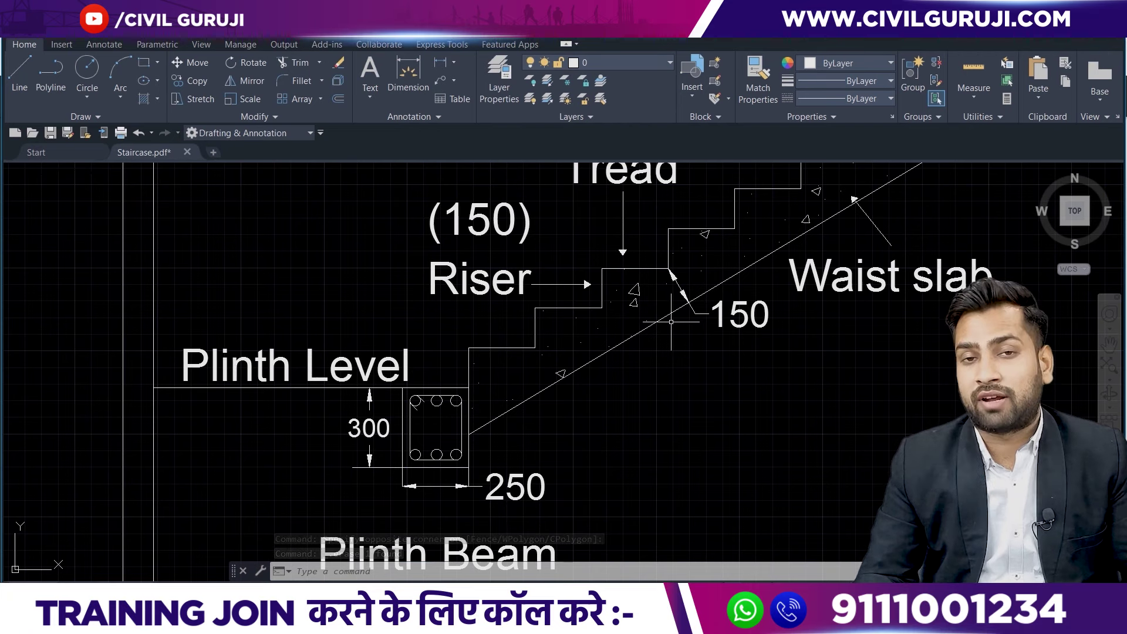
{"action": "scroll", "coordinate": [671, 322], "scroll_direction": "down", "scroll_amount": 1}
{"action": "scroll", "coordinate": [704, 321], "scroll_direction": "down", "scroll_amount": 2}
{"action": "scroll", "coordinate": [763, 319], "scroll_direction": "down", "scroll_amount": 1}
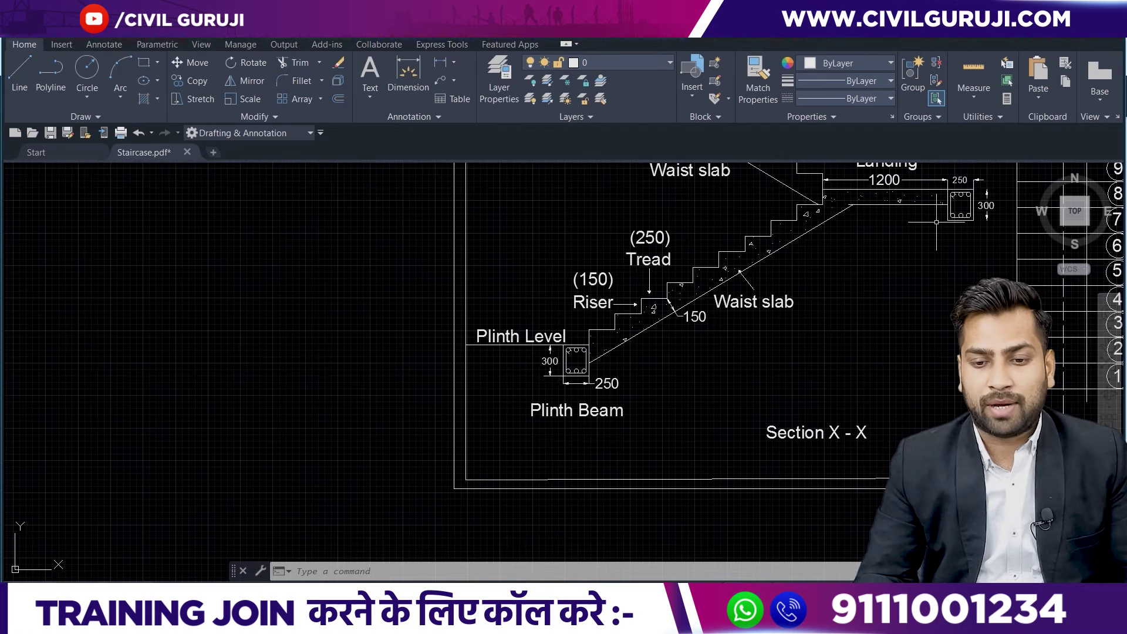
{"action": "scroll", "coordinate": [823, 317], "scroll_direction": "down", "scroll_amount": 1}
{"action": "scroll", "coordinate": [822, 317], "scroll_direction": "up", "scroll_amount": 4}
{"action": "scroll", "coordinate": [804, 294], "scroll_direction": "up", "scroll_amount": 2}
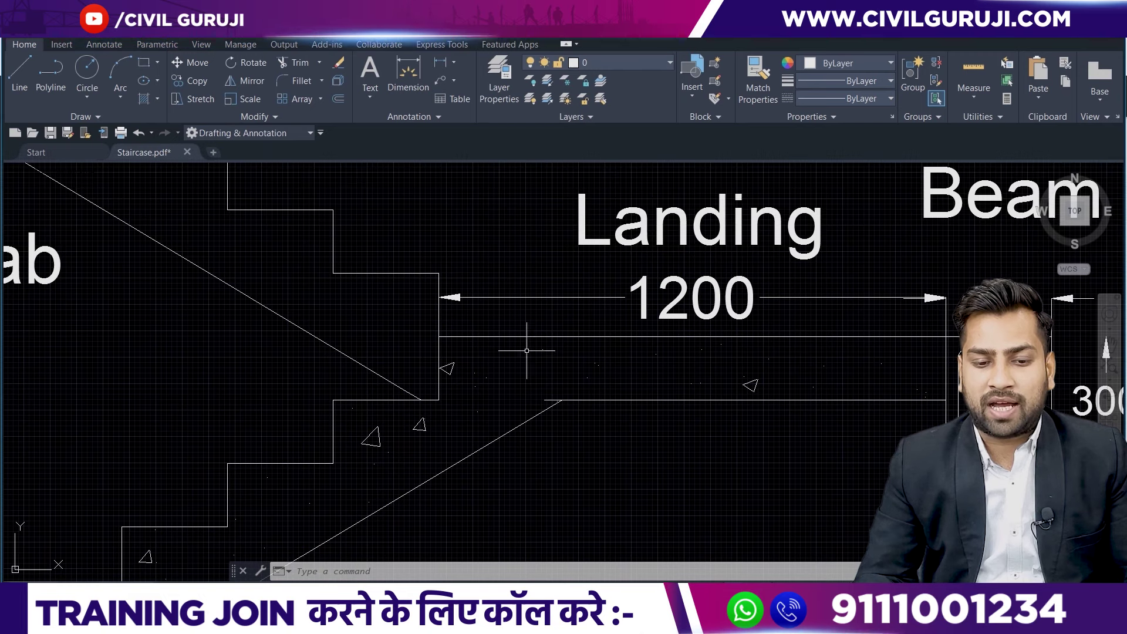
{"action": "scroll", "coordinate": [811, 264], "scroll_direction": "down", "scroll_amount": 3}
{"action": "middle_click_drag", "start_coordinate": [1056, 247], "coordinate": [762, 412]}
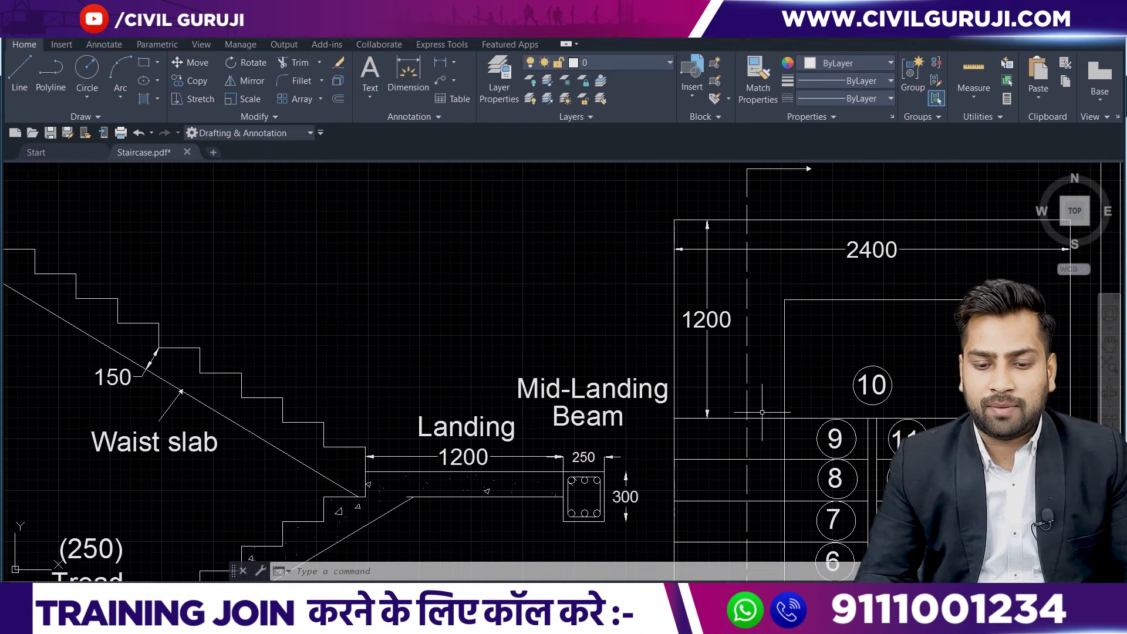
Review the stair-landing junction, Slab Level and slab beam, then the whole staircase and plan.
{"action": "scroll", "coordinate": [570, 547], "scroll_direction": "up", "scroll_amount": 3}
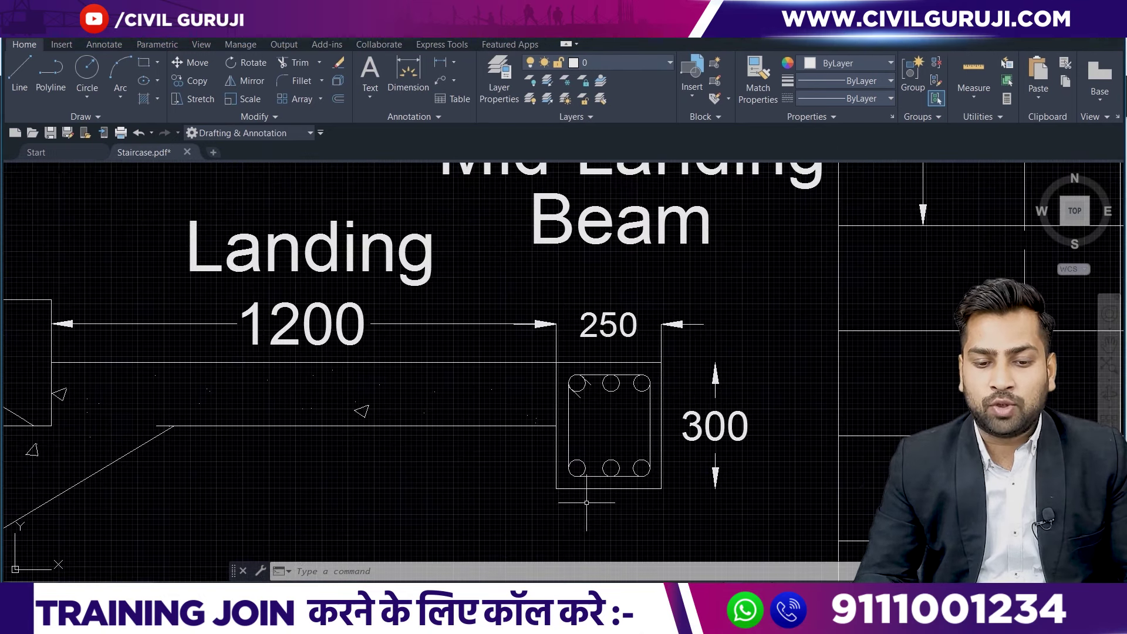
{"action": "middle_click_drag", "start_coordinate": [548, 354], "coordinate": [582, 322]}
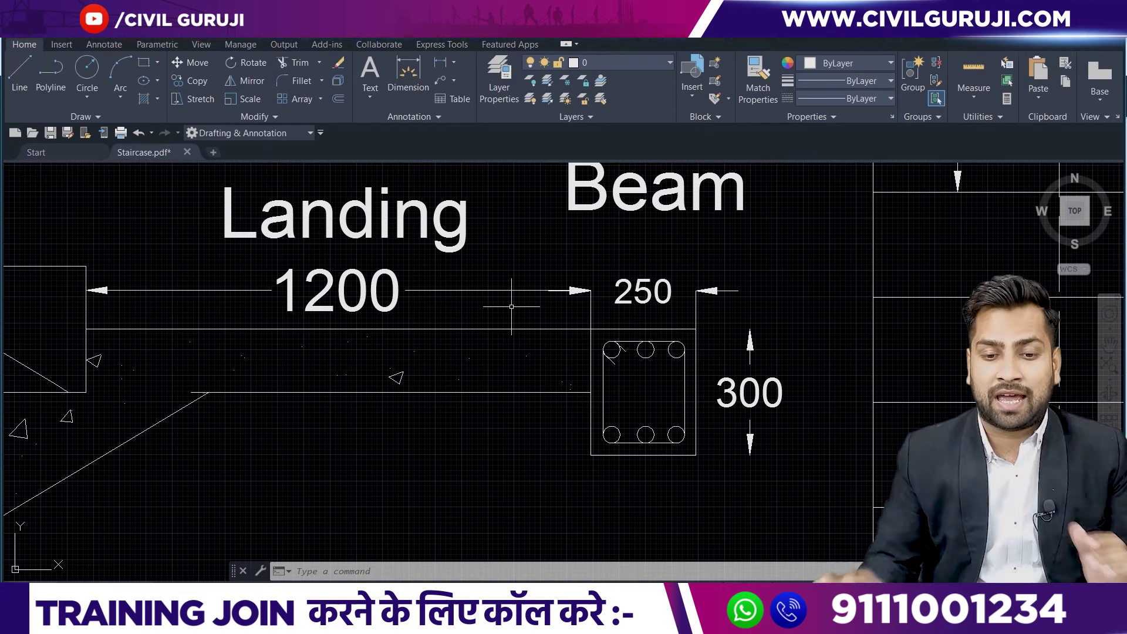
{"action": "scroll", "coordinate": [477, 325], "scroll_direction": "down", "scroll_amount": 5}
{"action": "middle_click_drag", "start_coordinate": [405, 405], "coordinate": [716, 405]}
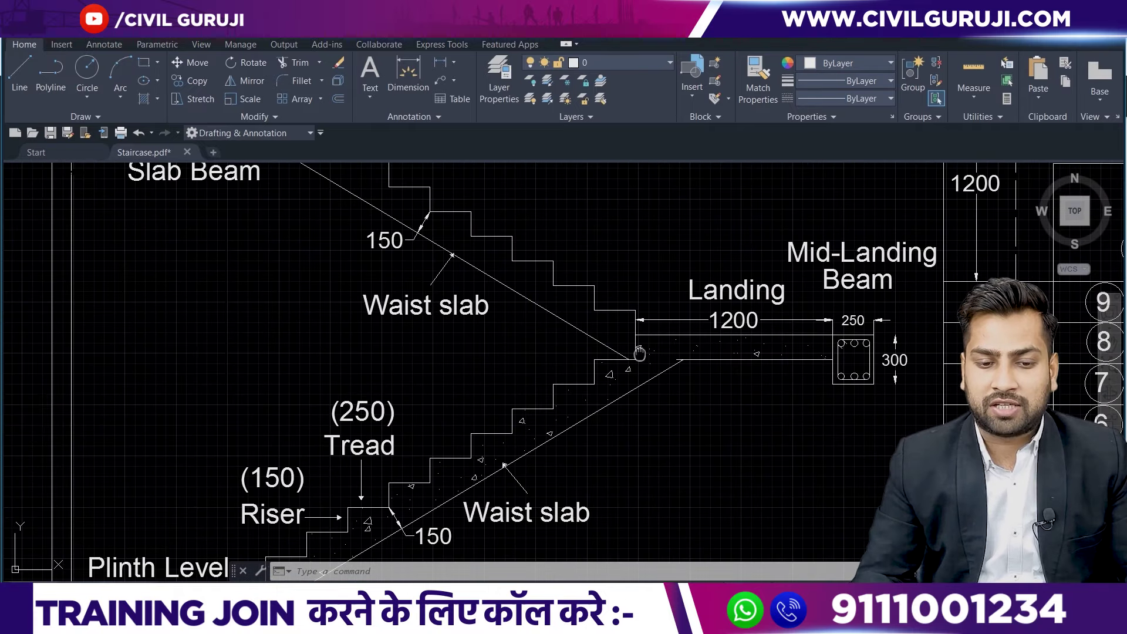
{"action": "scroll", "coordinate": [716, 405], "scroll_direction": "up", "scroll_amount": 1}
{"action": "middle_click_drag", "start_coordinate": [386, 257], "coordinate": [372, 365]}
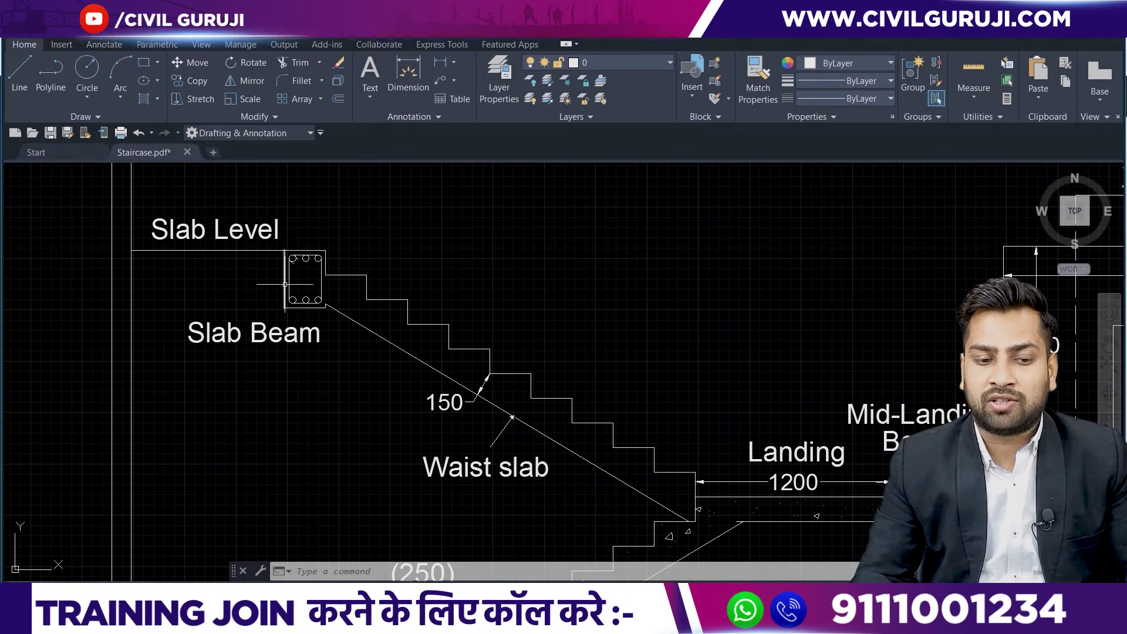
{"action": "scroll", "coordinate": [413, 377], "scroll_direction": "down", "scroll_amount": 3}
{"action": "middle_click_drag", "start_coordinate": [392, 447], "coordinate": [428, 346]}
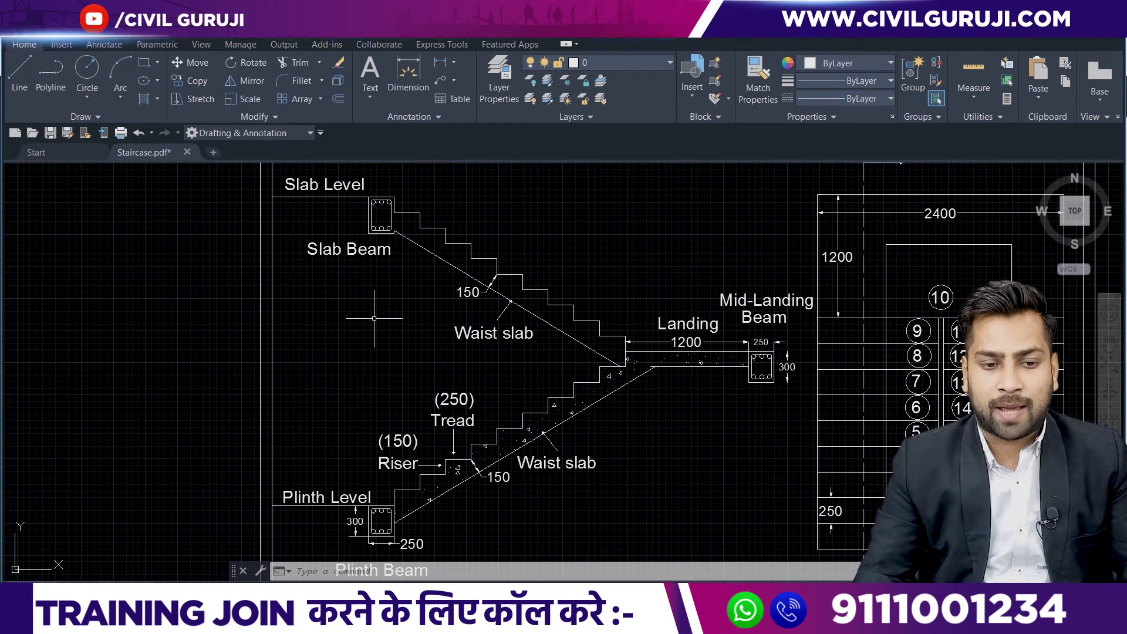
Dimension the 3000 height from the Slab Level corner down to the Plinth Level corner, beside the section.
{"action": "left_click", "coordinate": [412, 73]}
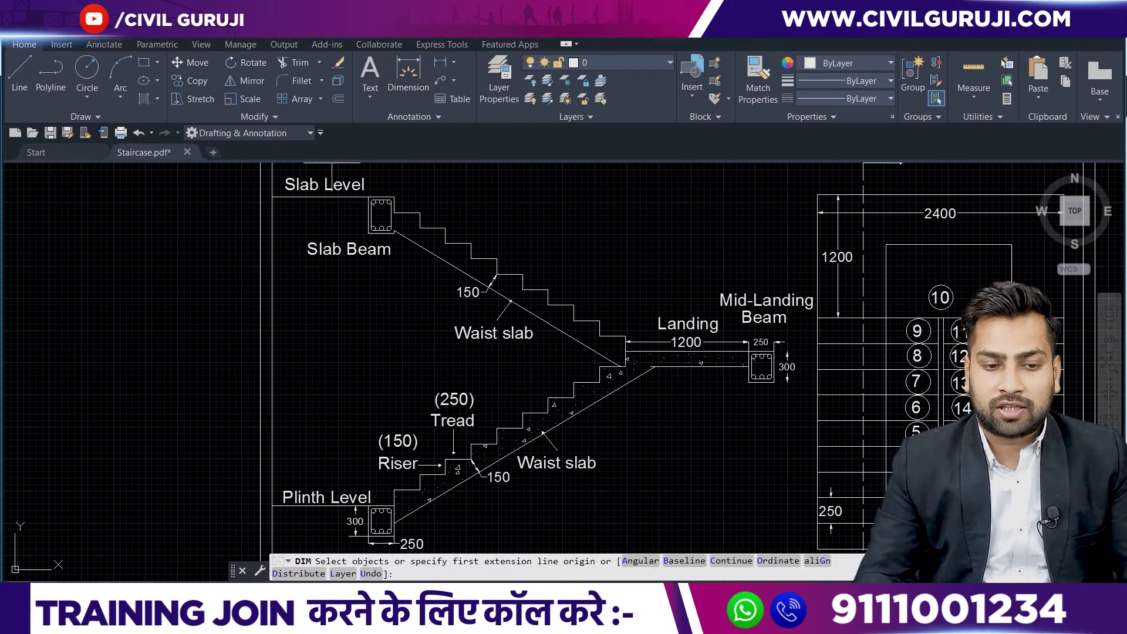
{"action": "key", "text": "Return"}
{"action": "left_click", "coordinate": [293, 197]}
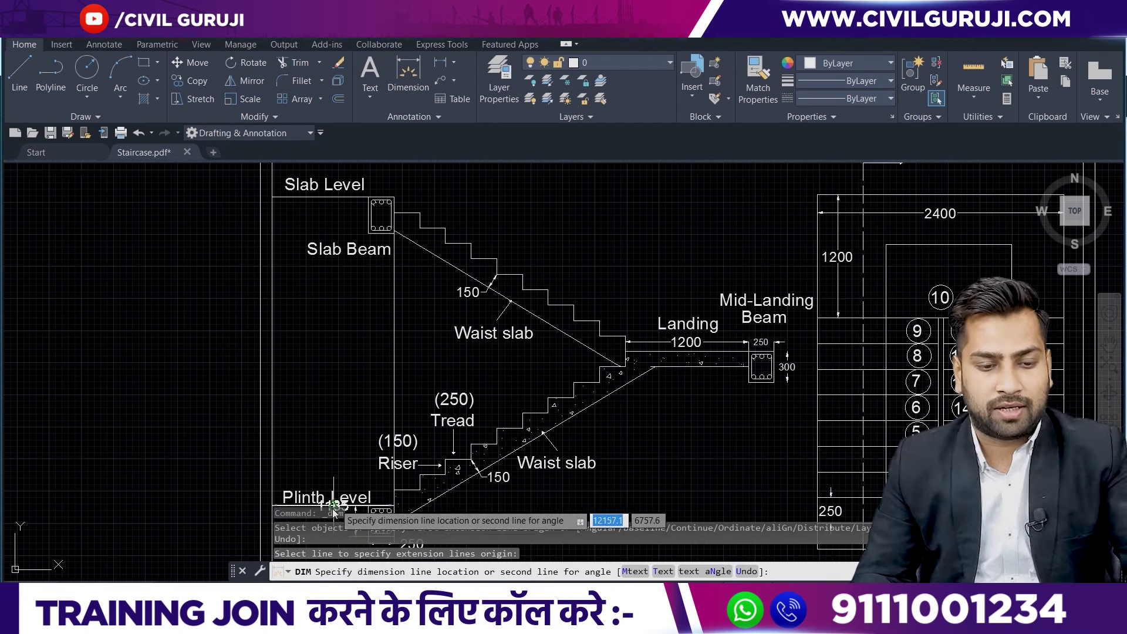
{"action": "key", "text": "Escape"}
{"action": "left_click", "coordinate": [272, 198]}
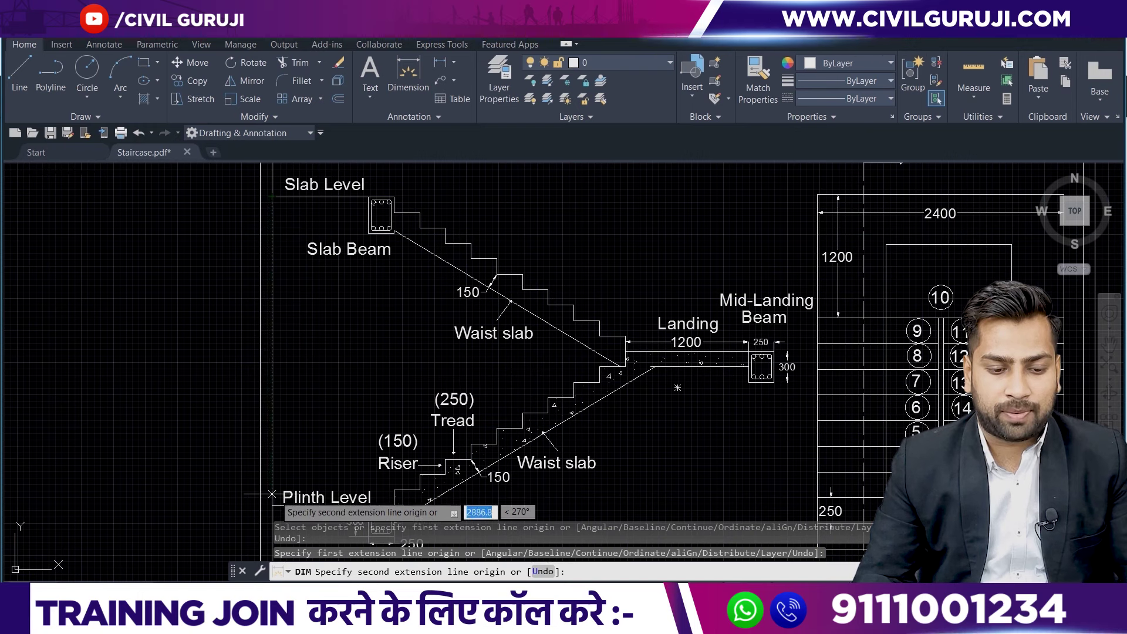
{"action": "scroll", "coordinate": [272, 511], "scroll_direction": "up", "scroll_amount": 5}
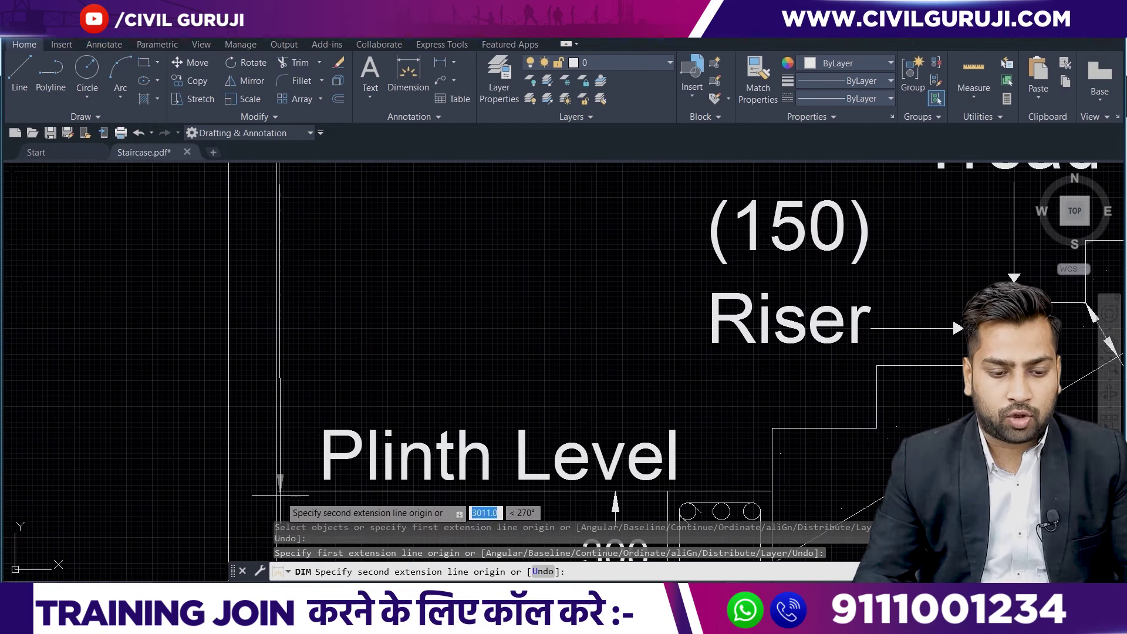
{"action": "left_click", "coordinate": [276, 491]}
{"action": "scroll", "coordinate": [276, 490], "scroll_direction": "down", "scroll_amount": 5}
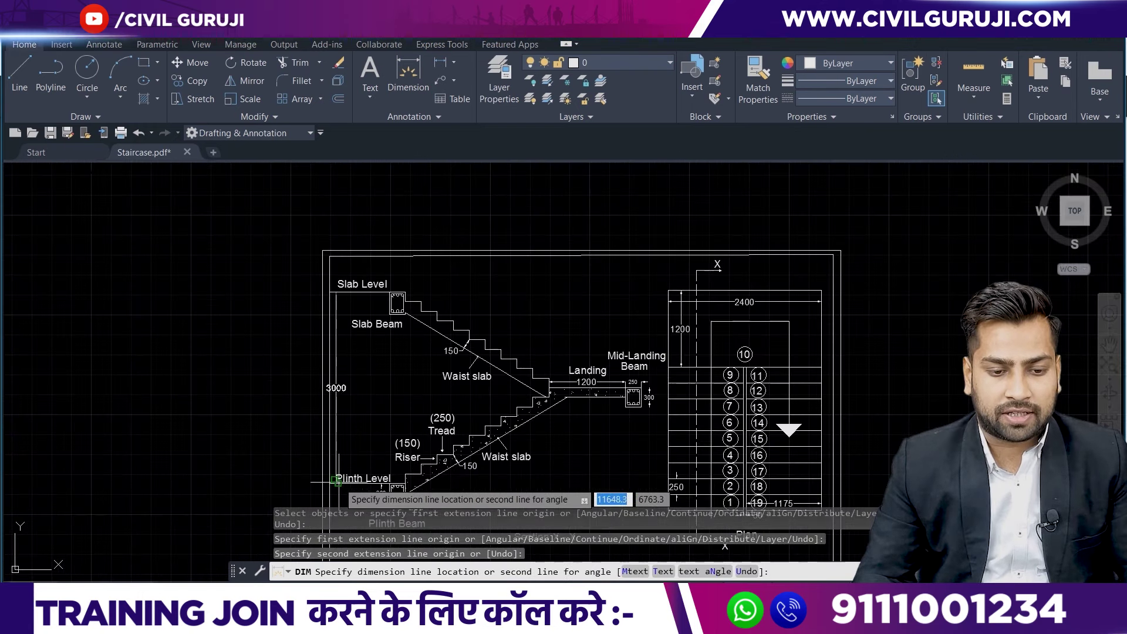
{"action": "left_click", "coordinate": [337, 481]}
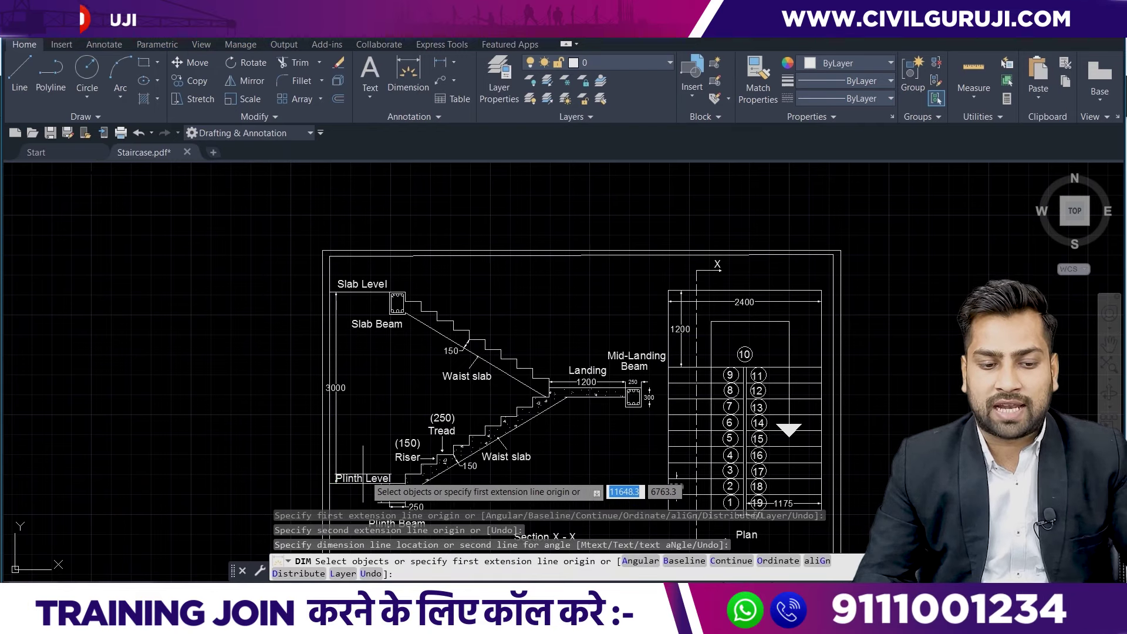
{"action": "scroll", "coordinate": [358, 405], "scroll_direction": "up", "scroll_amount": 5}
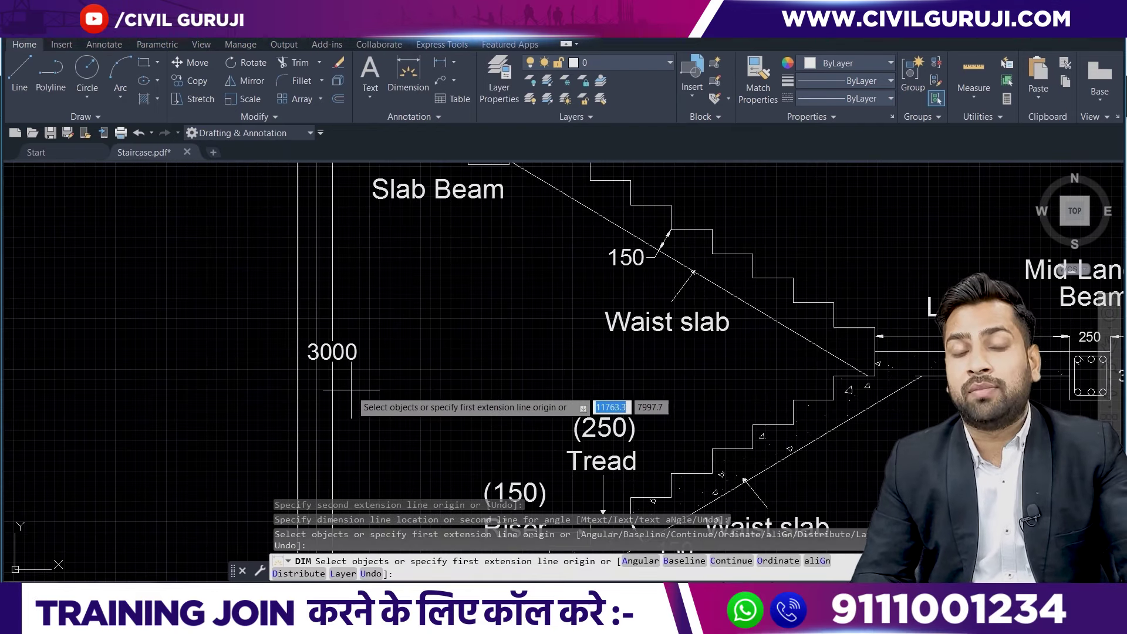
{"action": "scroll", "coordinate": [347, 356], "scroll_direction": "down", "scroll_amount": 5}
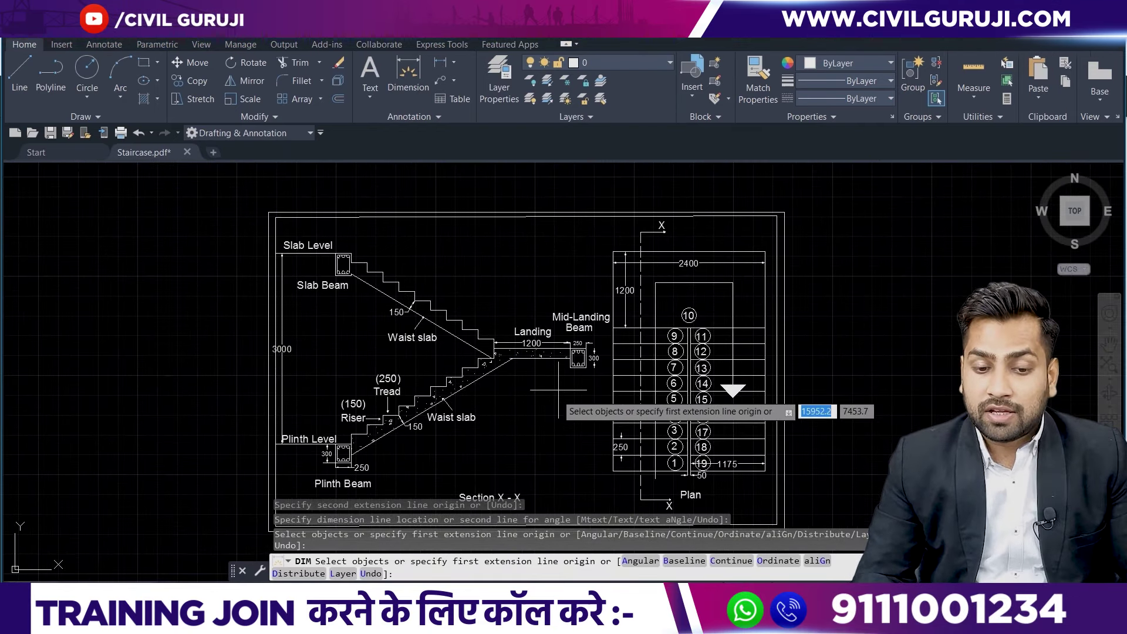
{"action": "scroll", "coordinate": [608, 358], "scroll_direction": "up", "scroll_amount": 3}
{"action": "scroll", "coordinate": [604, 355], "scroll_direction": "up", "scroll_amount": 2}
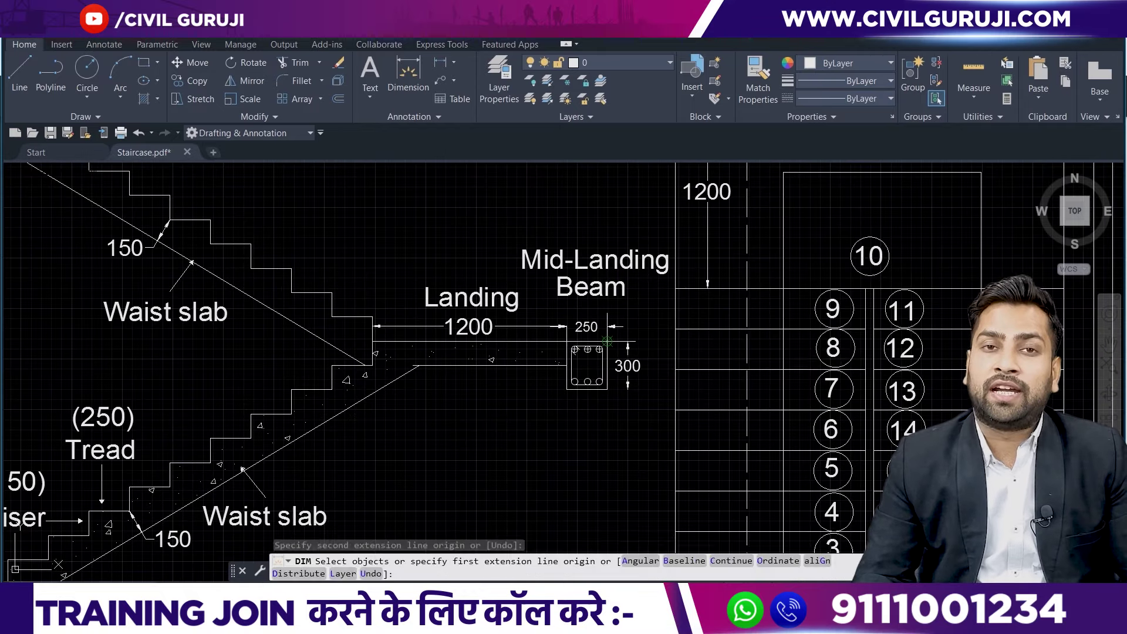
{"action": "scroll", "coordinate": [587, 364], "scroll_direction": "down", "scroll_amount": 4}
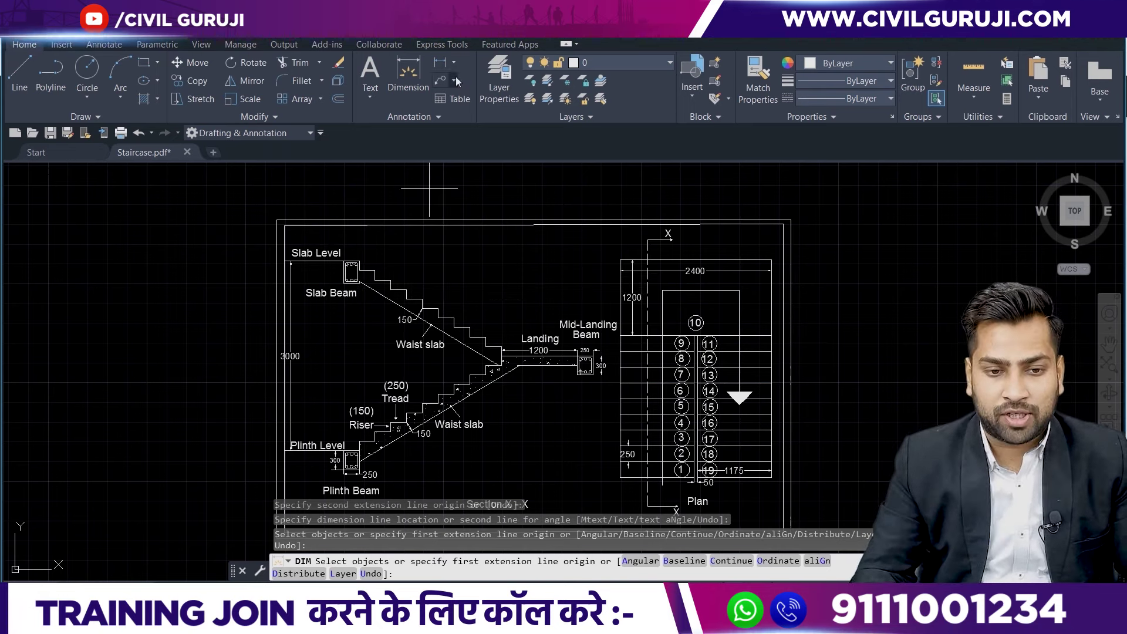
Stretch the Plinth Level line horizontally to the right, with ortho on.
{"action": "scroll", "coordinate": [350, 440], "scroll_direction": "up", "scroll_amount": 5}
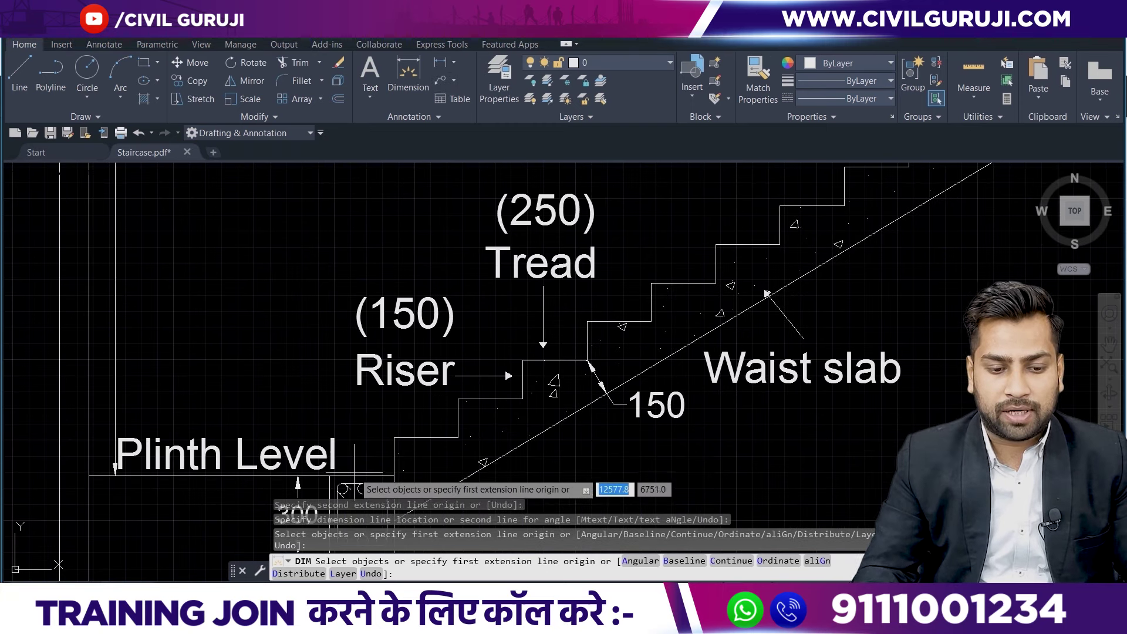
{"action": "scroll", "coordinate": [348, 400], "scroll_direction": "up", "scroll_amount": 4}
{"action": "middle_click_drag", "start_coordinate": [348, 401], "coordinate": [348, 251]}
{"action": "scroll", "coordinate": [487, 364], "scroll_direction": "down", "scroll_amount": 2}
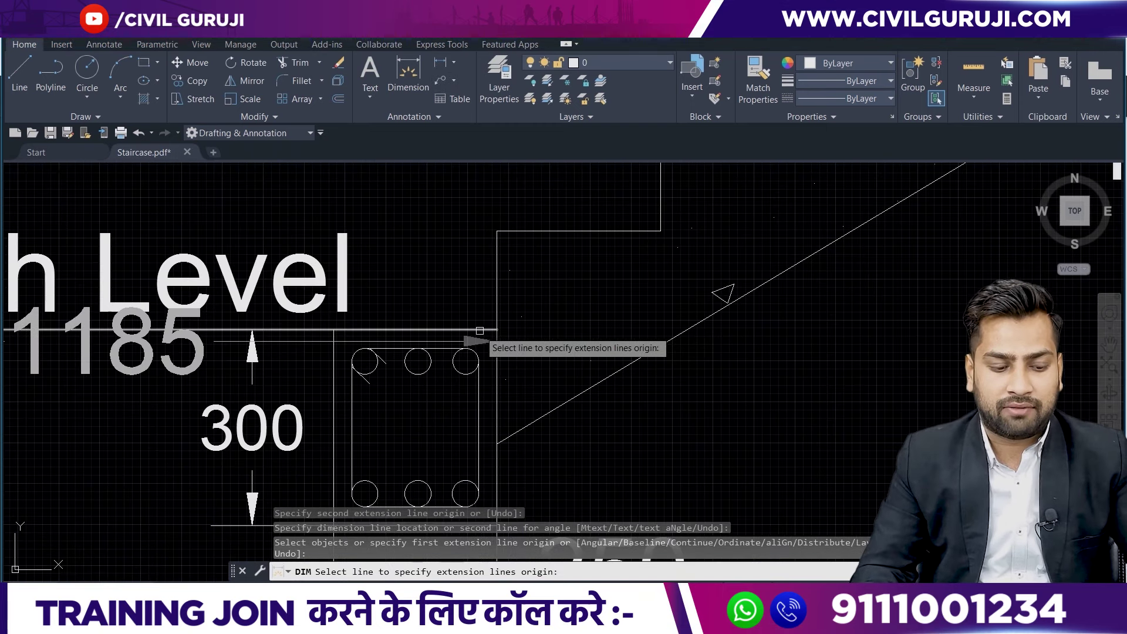
{"action": "key", "text": "Escape"}
{"action": "left_click", "coordinate": [498, 329]}
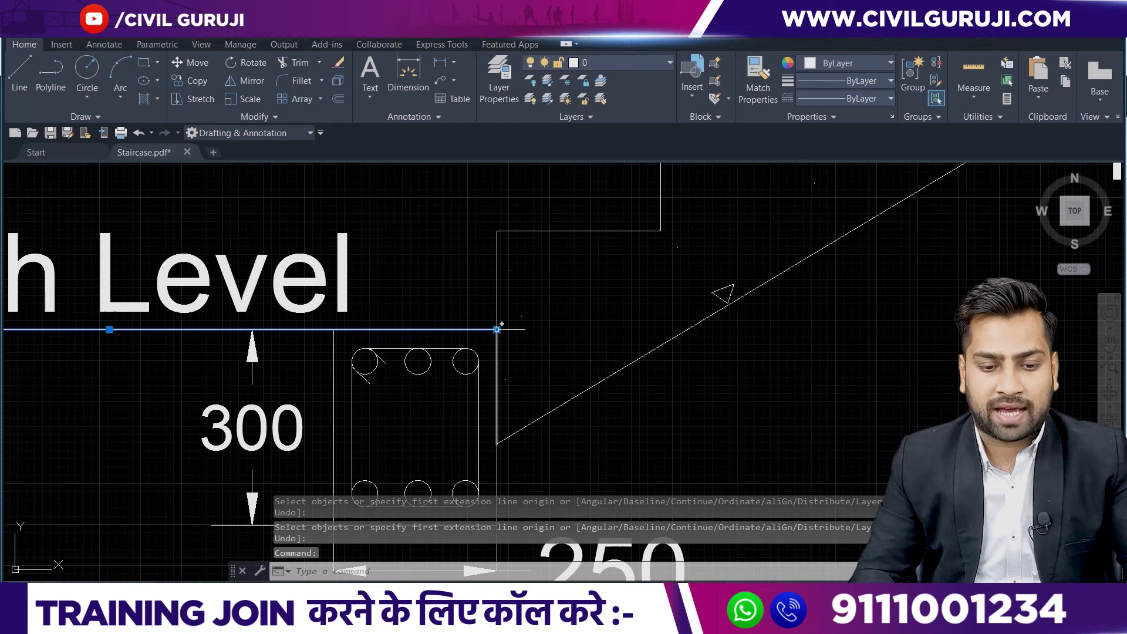
{"action": "left_click", "coordinate": [498, 329]}
{"action": "scroll", "coordinate": [781, 322], "scroll_direction": "down", "scroll_amount": 3}
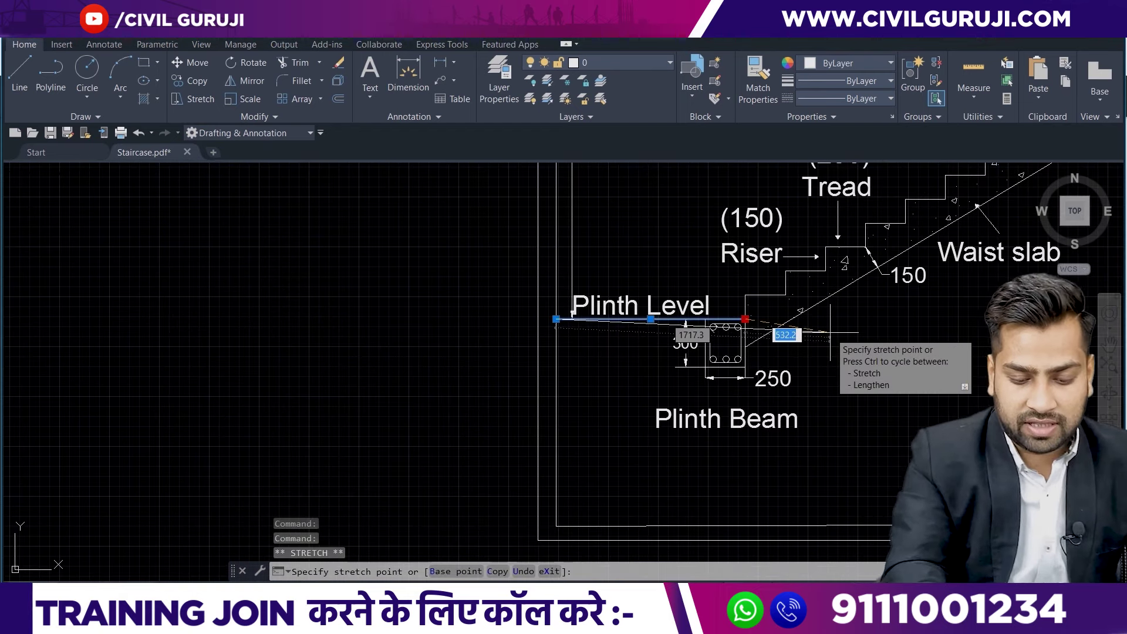
{"action": "key", "text": "F8"}
{"action": "scroll", "coordinate": [881, 350], "scroll_direction": "down", "scroll_amount": 2}
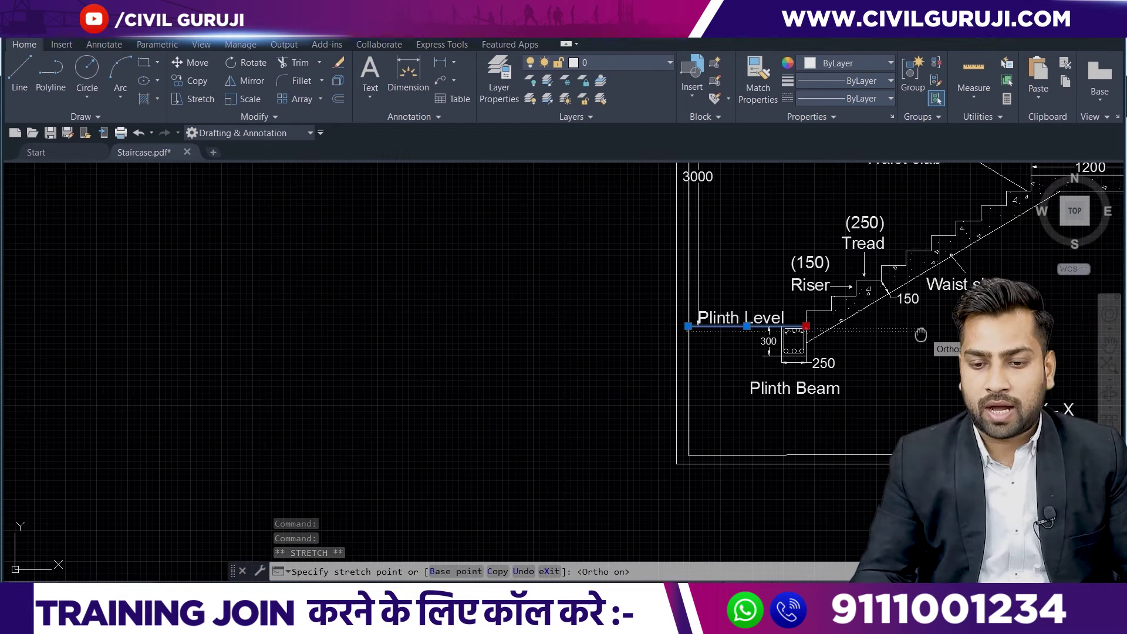
{"action": "middle_click_drag", "start_coordinate": [925, 328], "coordinate": [597, 387]}
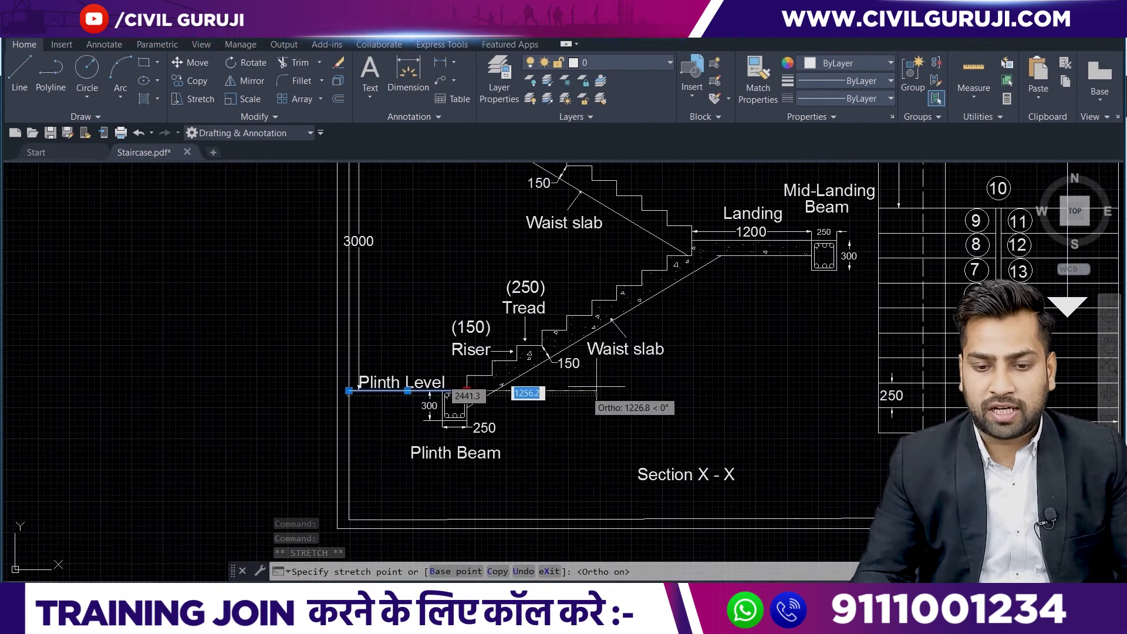
{"action": "left_click", "coordinate": [846, 390]}
{"action": "key", "text": "Escape"}
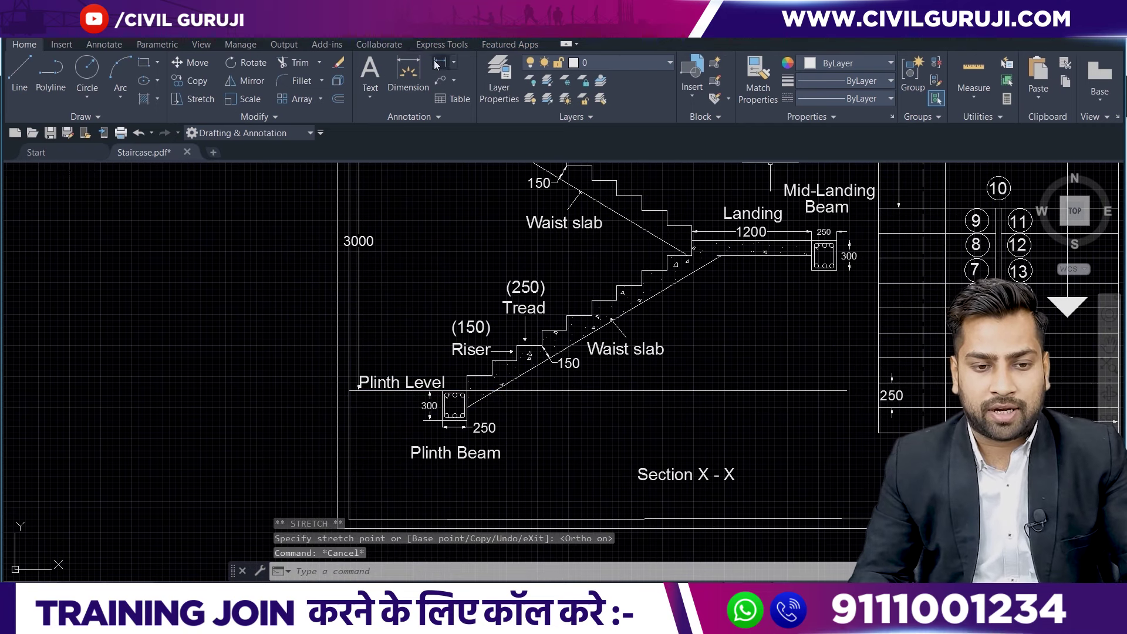
Dimension the 1500 landing height from the mid-landing beam corner to the extended Plinth Level line.
{"action": "left_click", "coordinate": [416, 65]}
{"action": "scroll", "coordinate": [814, 247], "scroll_direction": "up", "scroll_amount": 7}
{"action": "scroll", "coordinate": [704, 241], "scroll_direction": "up", "scroll_amount": 5}
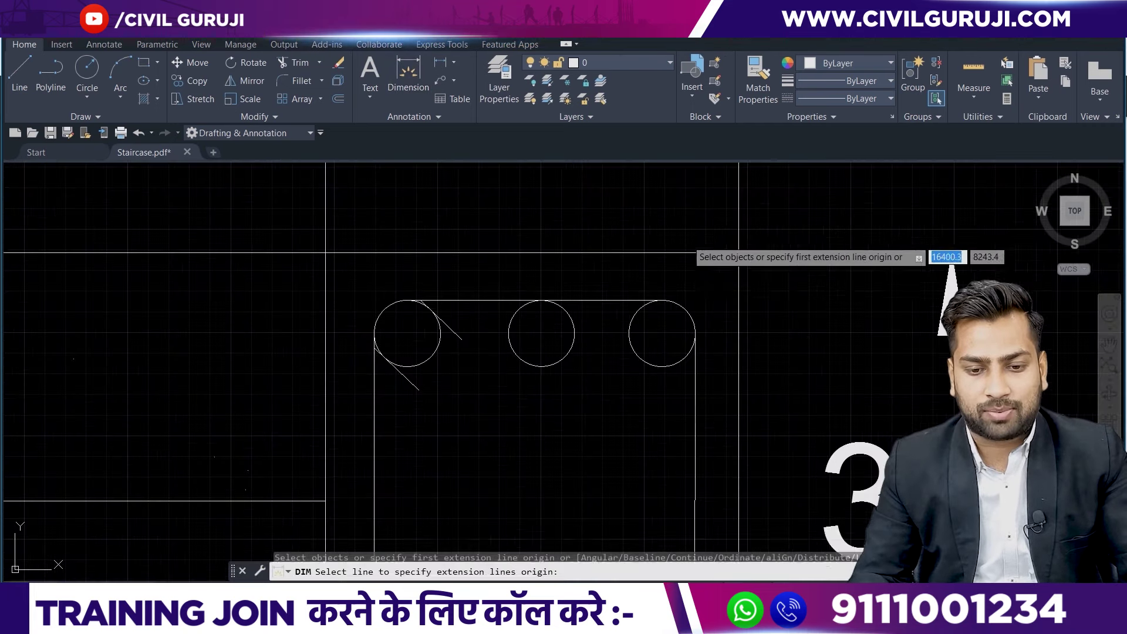
{"action": "left_click", "coordinate": [737, 252]}
{"action": "scroll", "coordinate": [737, 282], "scroll_direction": "down", "scroll_amount": 7}
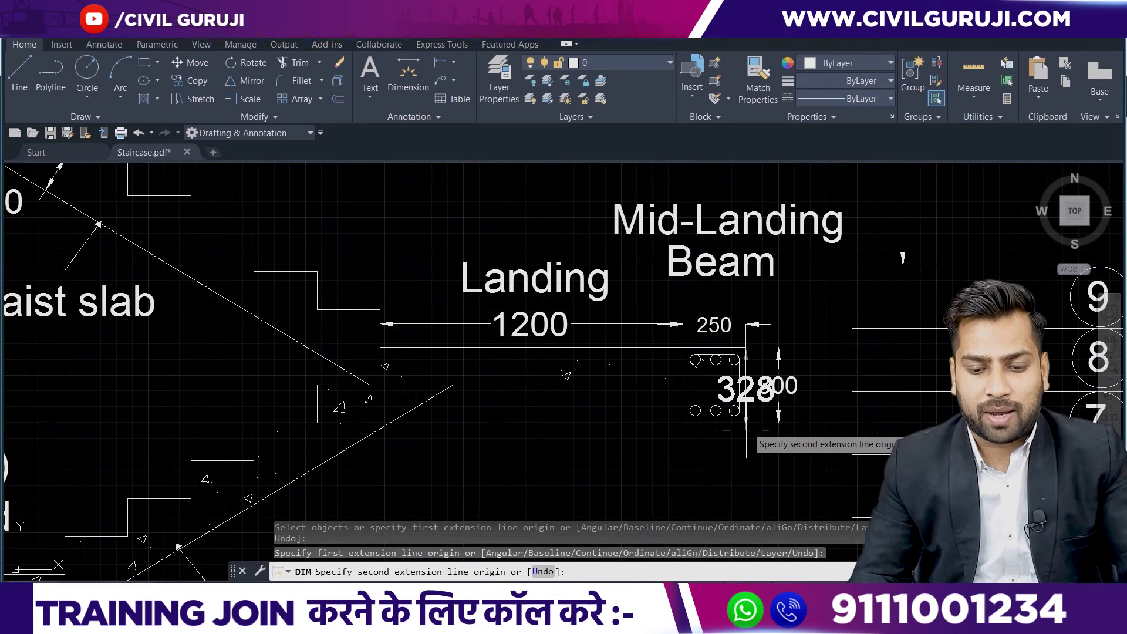
{"action": "scroll", "coordinate": [743, 356], "scroll_direction": "down", "scroll_amount": 1}
{"action": "scroll", "coordinate": [729, 432], "scroll_direction": "down", "scroll_amount": 2}
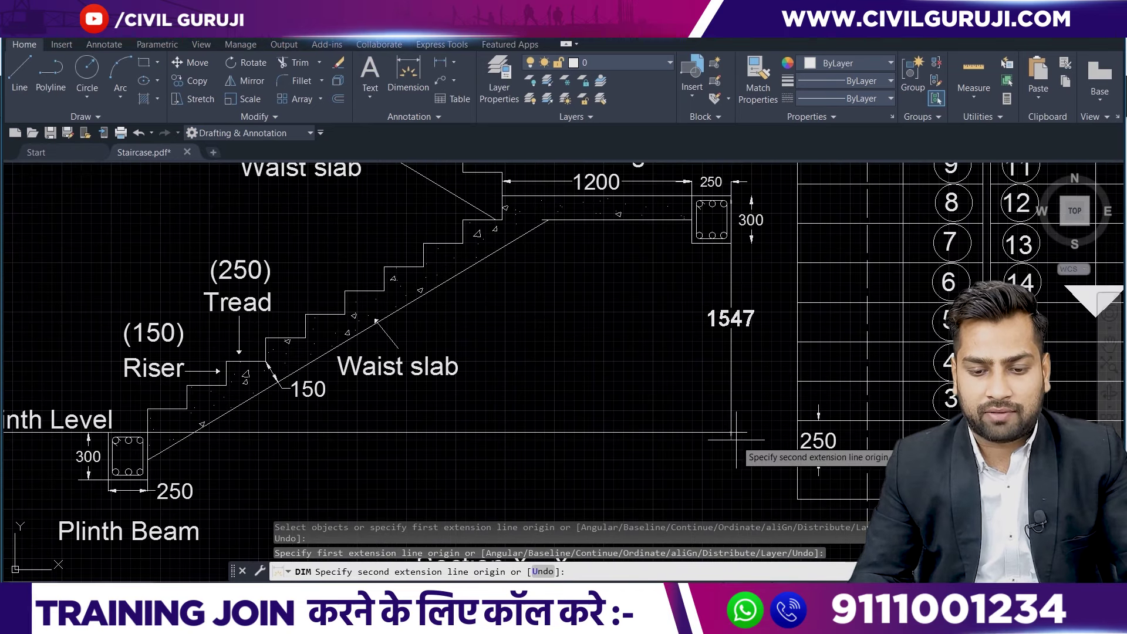
{"action": "left_click", "coordinate": [730, 433]}
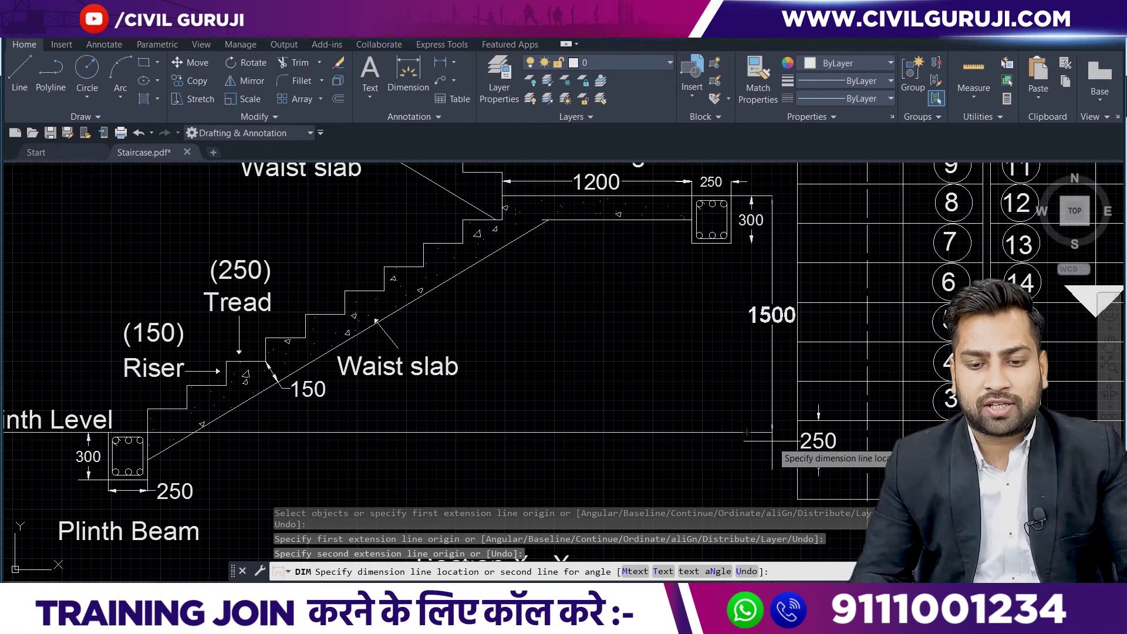
{"action": "left_click", "coordinate": [769, 446]}
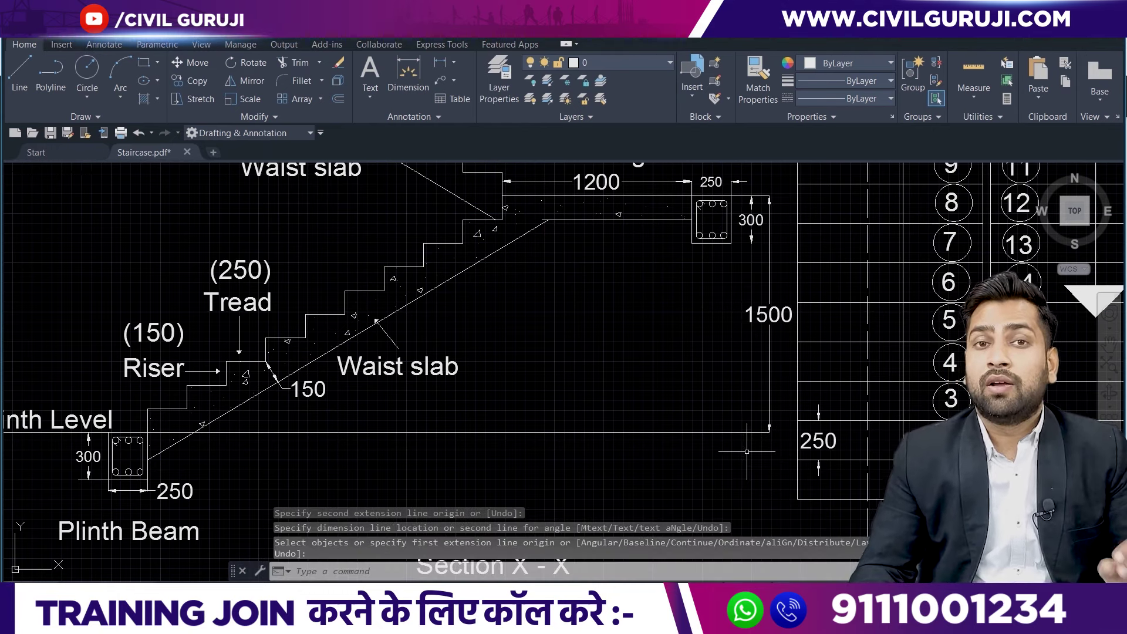
Pan the drawing up to bring Slab Level and the Slab Beam into view.
{"action": "scroll", "coordinate": [738, 435], "scroll_direction": "down", "scroll_amount": 3}
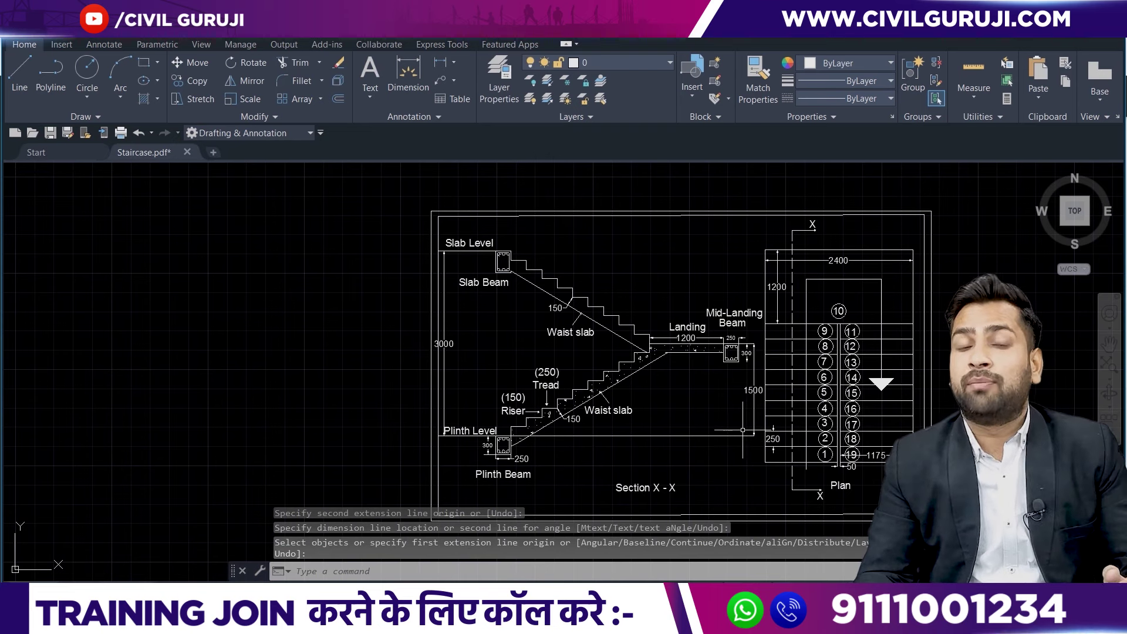
{"action": "middle_click_drag", "start_coordinate": [658, 444], "coordinate": [654, 416]}
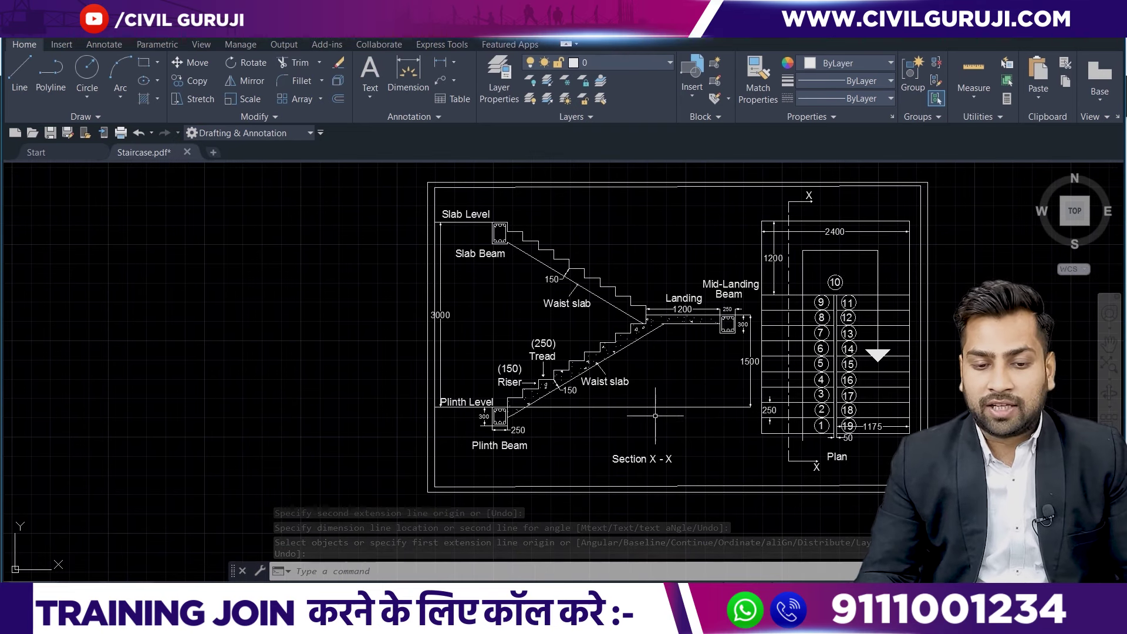
{"action": "scroll", "coordinate": [653, 414], "scroll_direction": "up", "scroll_amount": 2}
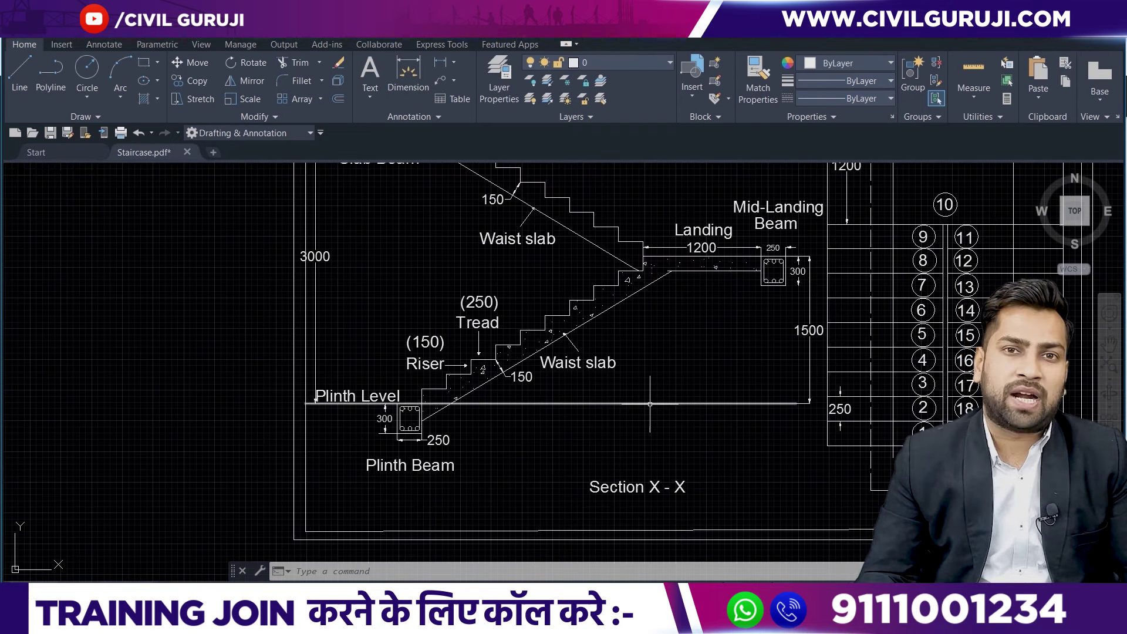
{"action": "middle_click_drag", "start_coordinate": [657, 392], "coordinate": [653, 493]}
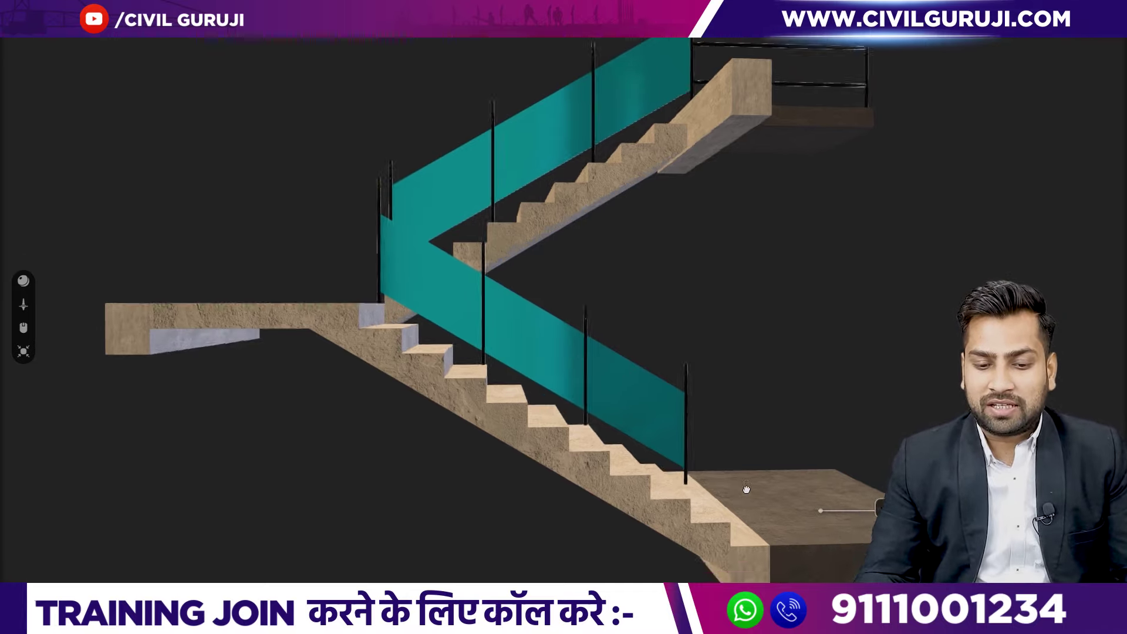
Orbit the 3D staircase to see its underside, then the tread tops.
{"action": "left_click_drag", "start_coordinate": [760, 539], "coordinate": [727, 499]}
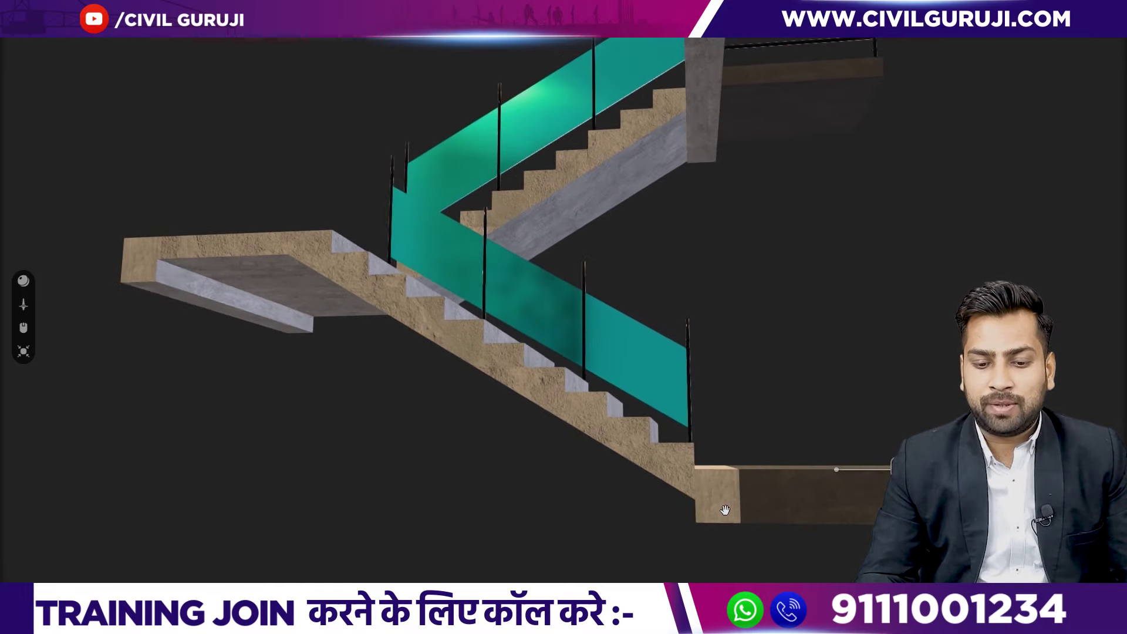
{"action": "left_click_drag", "start_coordinate": [749, 483], "coordinate": [846, 482]}
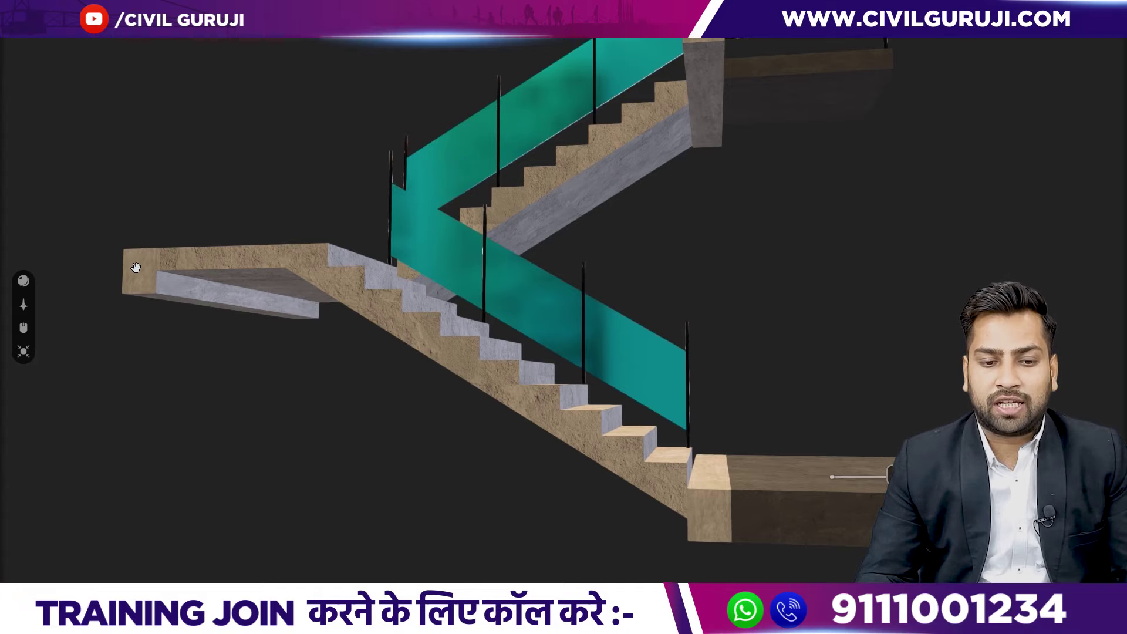
Orbit and zoom the 3D staircase to a top-down view of the mid landing and its 2400mm width.
{"action": "mouse_move", "coordinate": [195, 254]}
{"action": "left_mouse_down"}
{"action": "mouse_move", "coordinate": [261, 290]}
{"action": "mouse_move", "coordinate": [352, 297]}
{"action": "mouse_move", "coordinate": [450, 447]}
{"action": "left_mouse_up"}
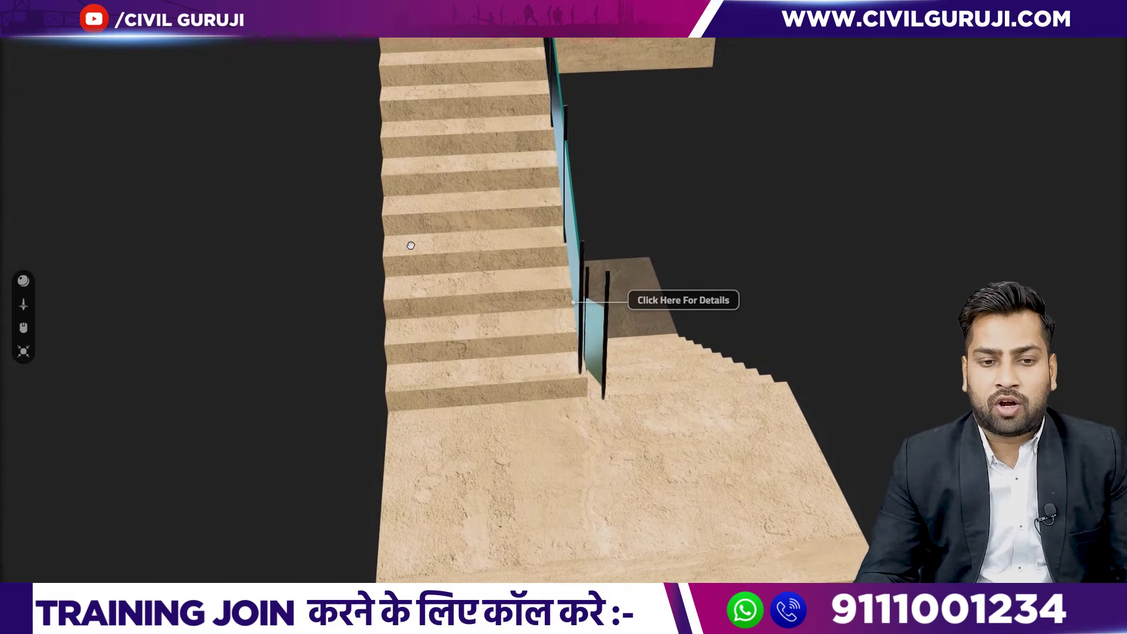
{"action": "mouse_move", "coordinate": [413, 229]}
{"action": "left_mouse_down"}
{"action": "mouse_move", "coordinate": [517, 140]}
{"action": "mouse_move", "coordinate": [649, 176]}
{"action": "mouse_move", "coordinate": [424, 228]}
{"action": "left_mouse_up"}
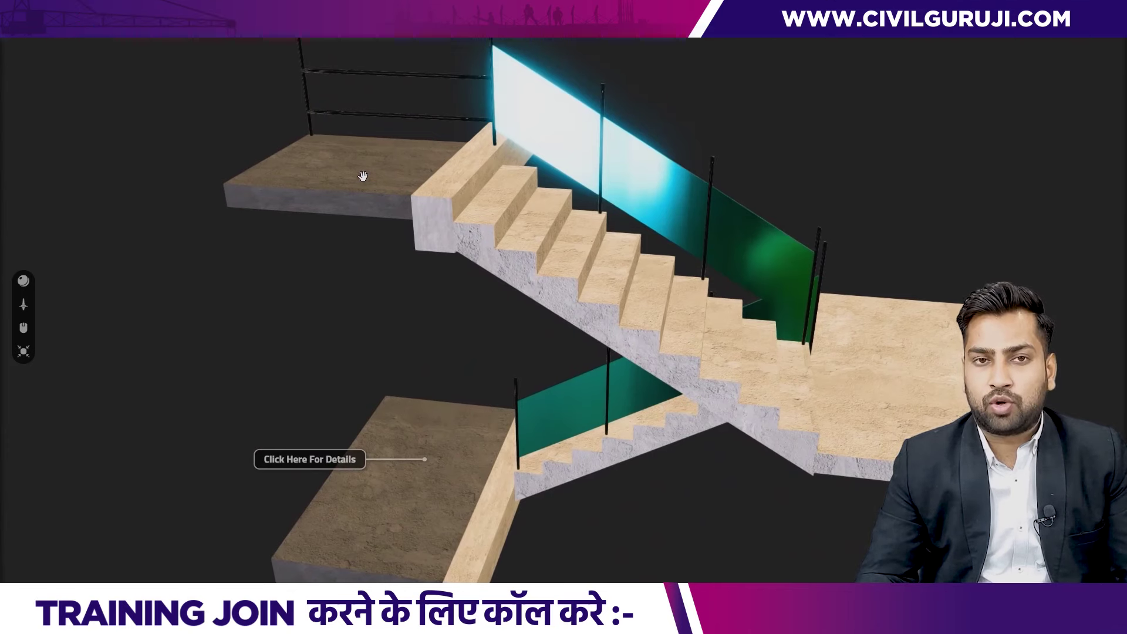
{"action": "mouse_move", "coordinate": [791, 296]}
{"action": "left_mouse_down"}
{"action": "mouse_move", "coordinate": [670, 317]}
{"action": "mouse_move", "coordinate": [591, 382]}
{"action": "mouse_move", "coordinate": [595, 497]}
{"action": "mouse_move", "coordinate": [621, 544]}
{"action": "mouse_move", "coordinate": [600, 588]}
{"action": "left_mouse_up"}
{"action": "scroll", "coordinate": [625, 535], "scroll_direction": "up", "scroll_amount": 3}
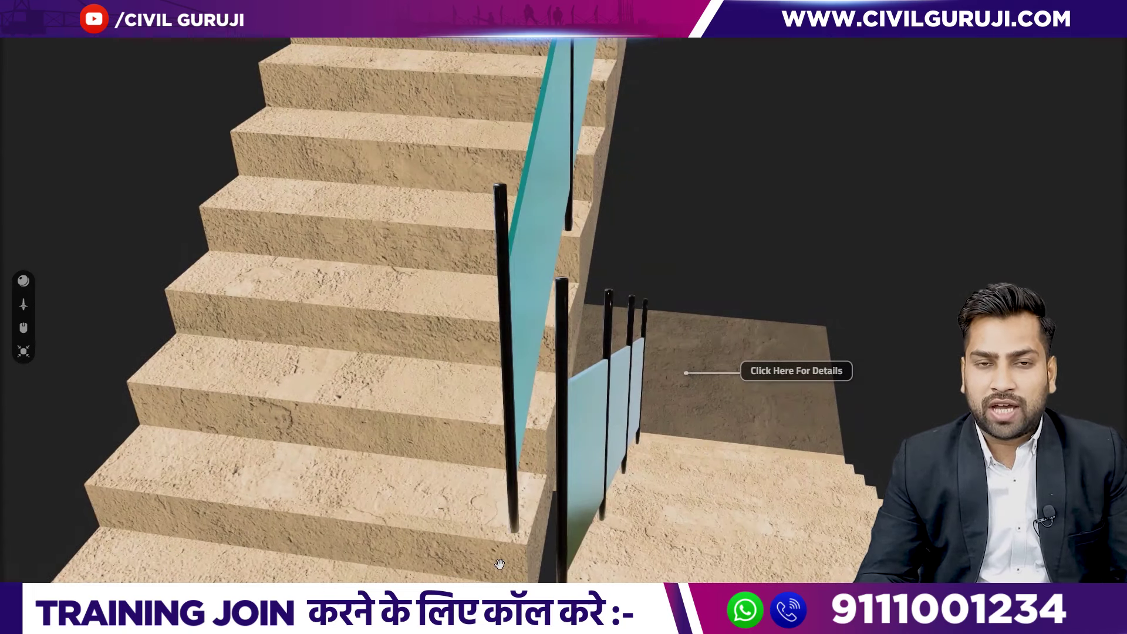
{"action": "mouse_move", "coordinate": [499, 564]}
{"action": "left_mouse_down"}
{"action": "mouse_move", "coordinate": [590, 548]}
{"action": "mouse_move", "coordinate": [414, 443]}
{"action": "mouse_move", "coordinate": [230, 507]}
{"action": "left_mouse_up"}
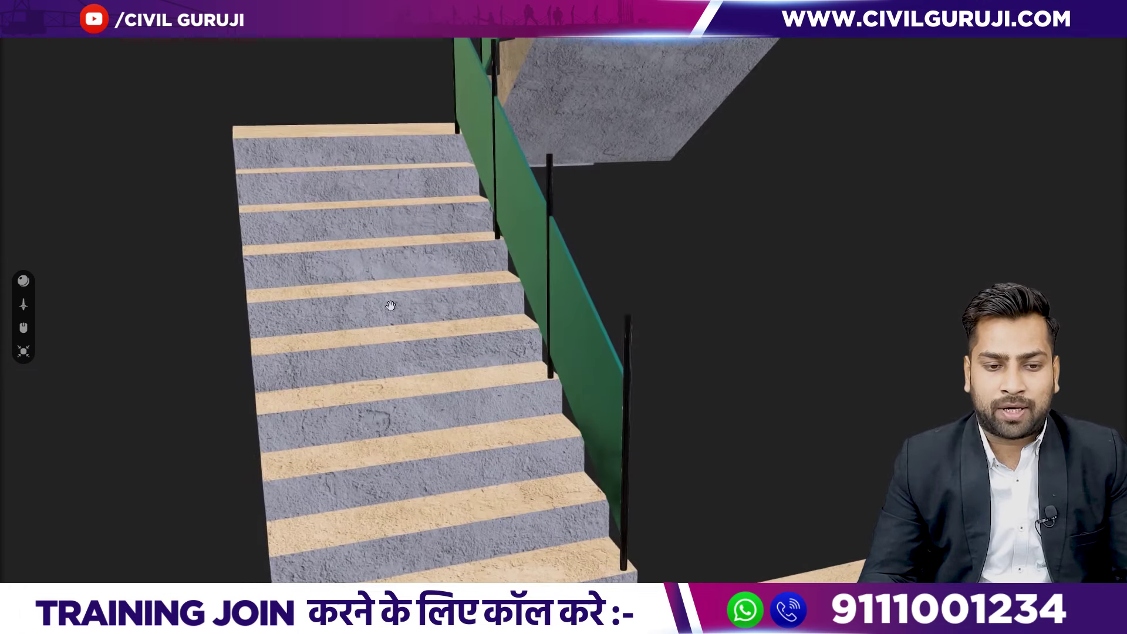
{"action": "mouse_move", "coordinate": [390, 306]}
{"action": "left_mouse_down"}
{"action": "mouse_move", "coordinate": [407, 453]}
{"action": "mouse_move", "coordinate": [484, 458]}
{"action": "mouse_move", "coordinate": [376, 440]}
{"action": "mouse_move", "coordinate": [496, 472]}
{"action": "left_mouse_up"}
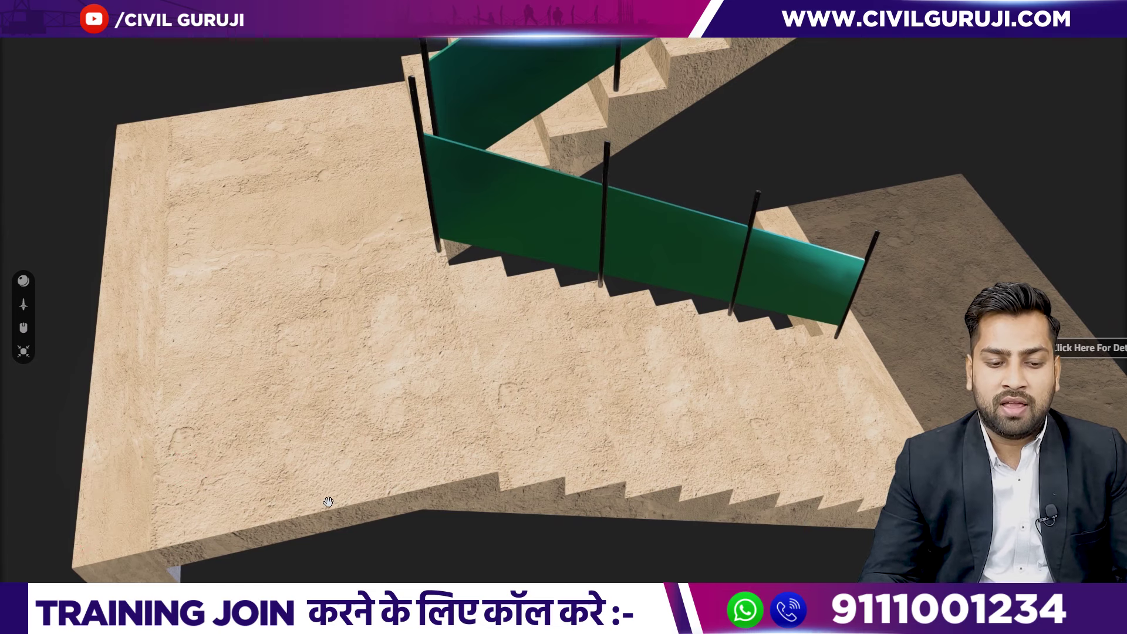
{"action": "left_click_drag", "start_coordinate": [316, 519], "coordinate": [352, 556]}
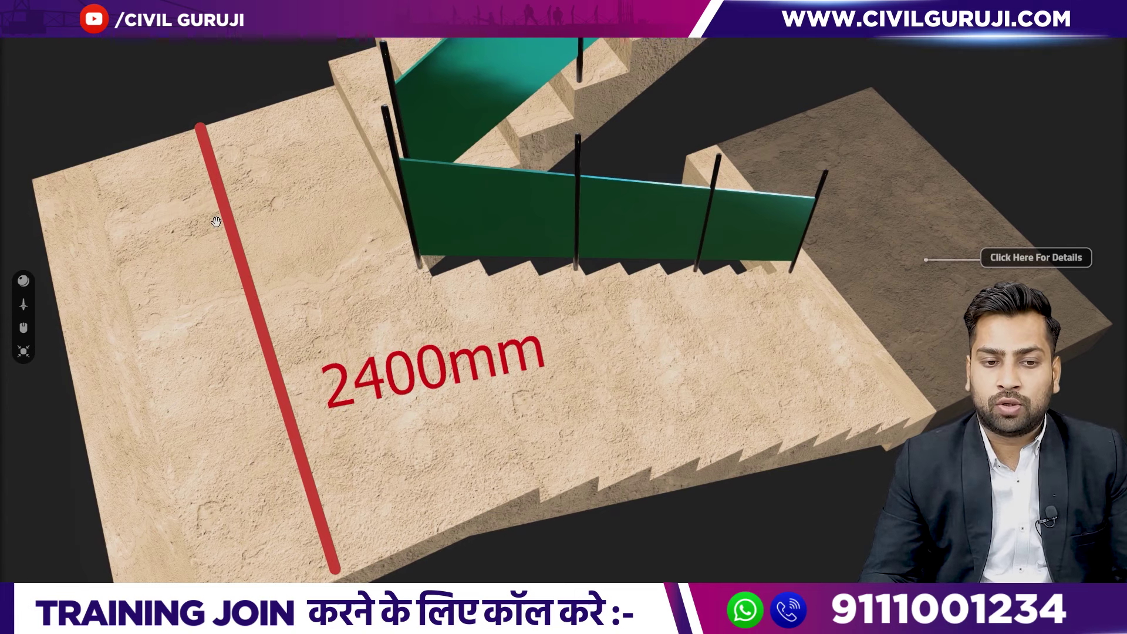
Fly in to the Riser and tread details and zoom in facing the steps head-on.
{"action": "mouse_move", "coordinate": [216, 222]}
{"action": "left_mouse_down"}
{"action": "mouse_move", "coordinate": [378, 232]}
{"action": "mouse_move", "coordinate": [395, 403]}
{"action": "left_mouse_up"}
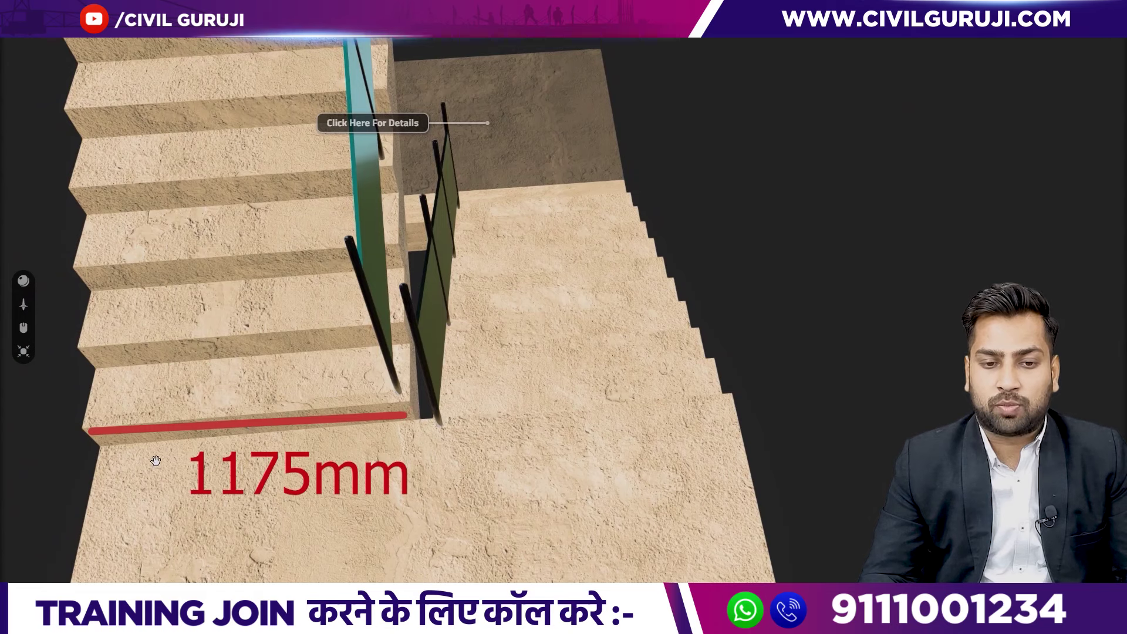
{"action": "mouse_move", "coordinate": [738, 393]}
{"action": "left_mouse_down"}
{"action": "mouse_move", "coordinate": [659, 395]}
{"action": "mouse_move", "coordinate": [596, 339]}
{"action": "mouse_move", "coordinate": [654, 362]}
{"action": "mouse_move", "coordinate": [611, 337]}
{"action": "mouse_move", "coordinate": [809, 493]}
{"action": "left_mouse_up"}
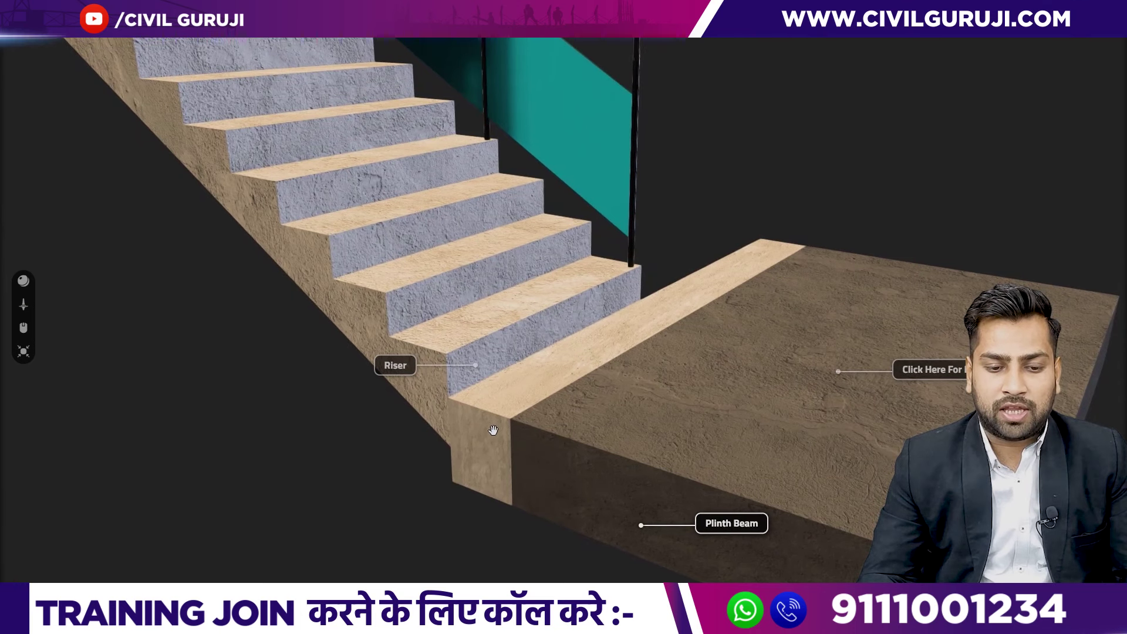
{"action": "left_click", "coordinate": [404, 366]}
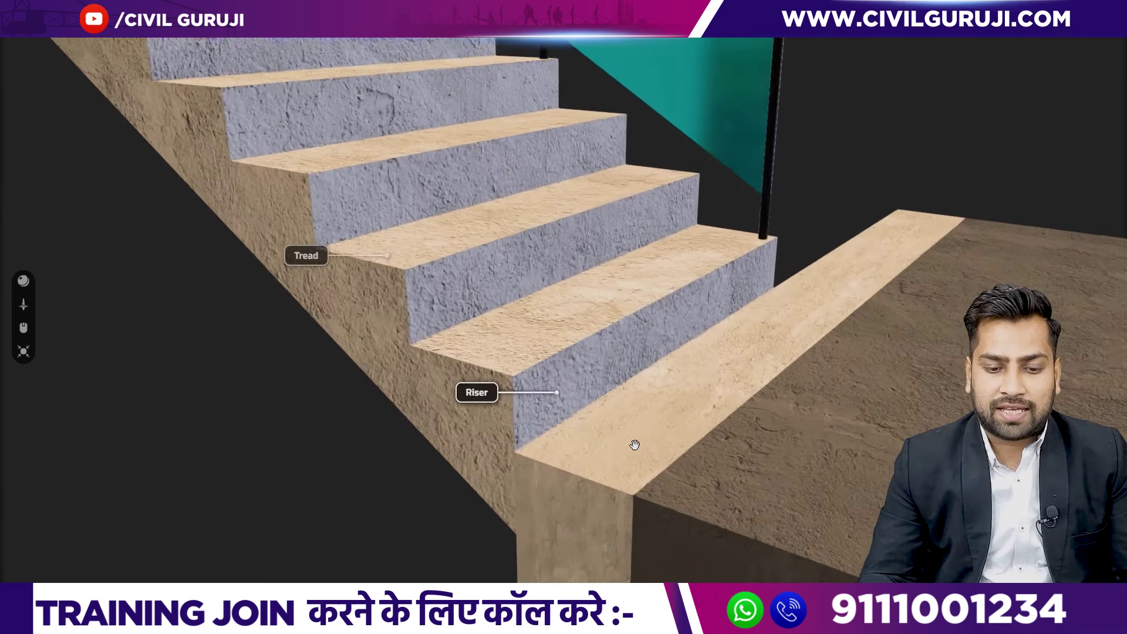
{"action": "left_click_drag", "start_coordinate": [578, 451], "coordinate": [535, 344]}
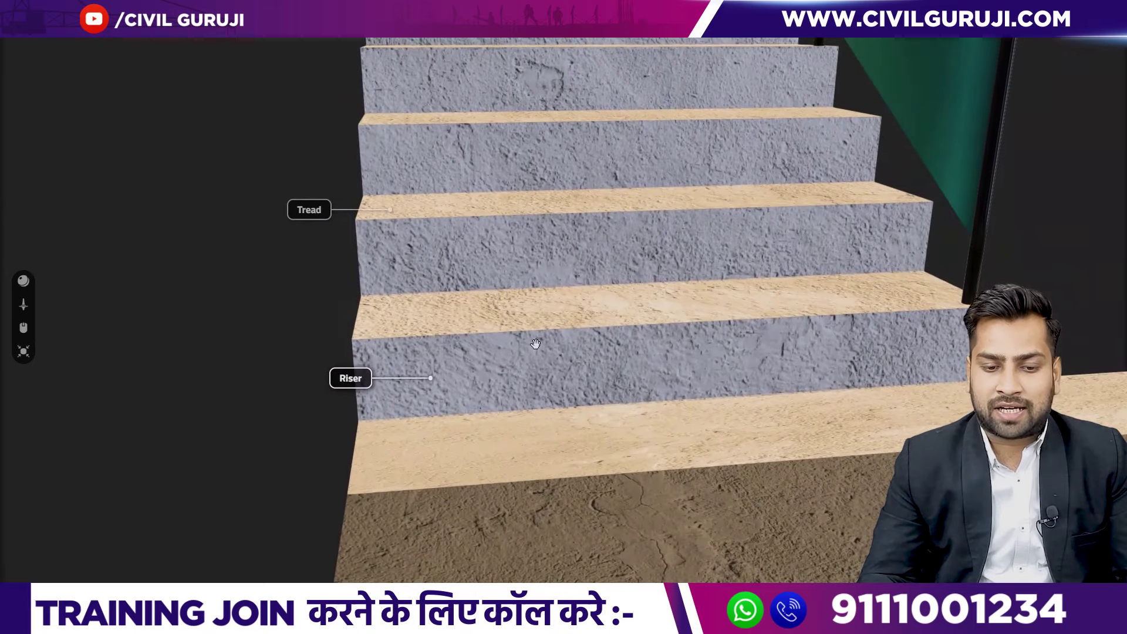
{"action": "scroll", "coordinate": [531, 390], "scroll_direction": "up", "scroll_amount": 2}
{"action": "scroll", "coordinate": [540, 402], "scroll_direction": "up", "scroll_amount": 2}
{"action": "scroll", "coordinate": [551, 416], "scroll_direction": "up", "scroll_amount": 3}
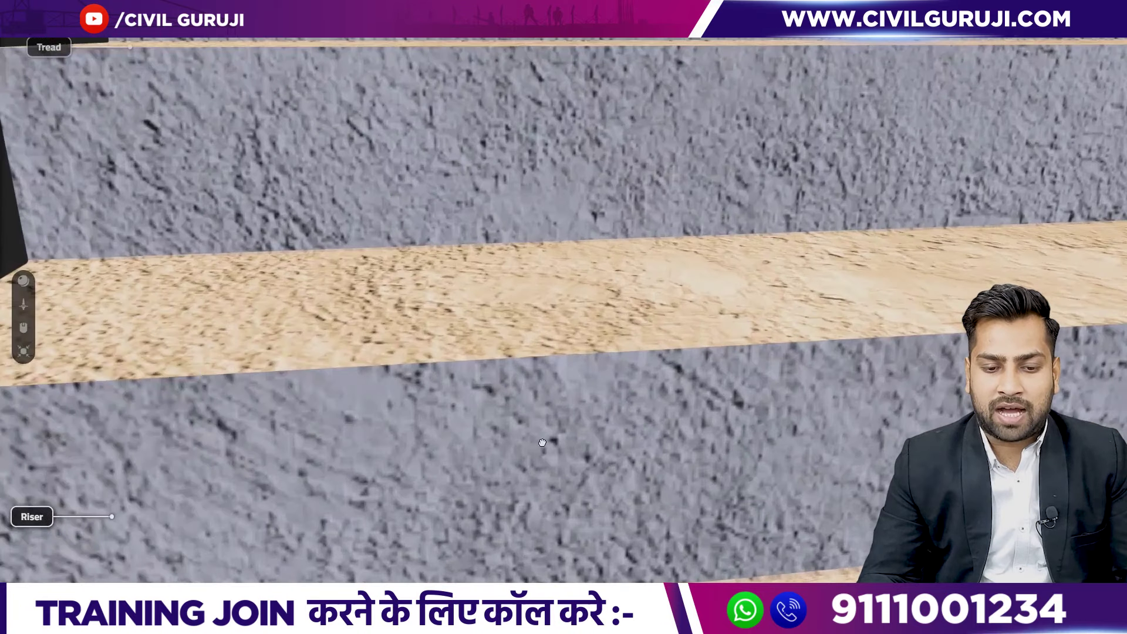
{"action": "scroll", "coordinate": [569, 442], "scroll_direction": "up", "scroll_amount": 3}
Orbit above the treads, zoom back out, and fly in to the Waist Slab close-up.
{"action": "left_click_drag", "start_coordinate": [569, 442], "coordinate": [541, 538]}
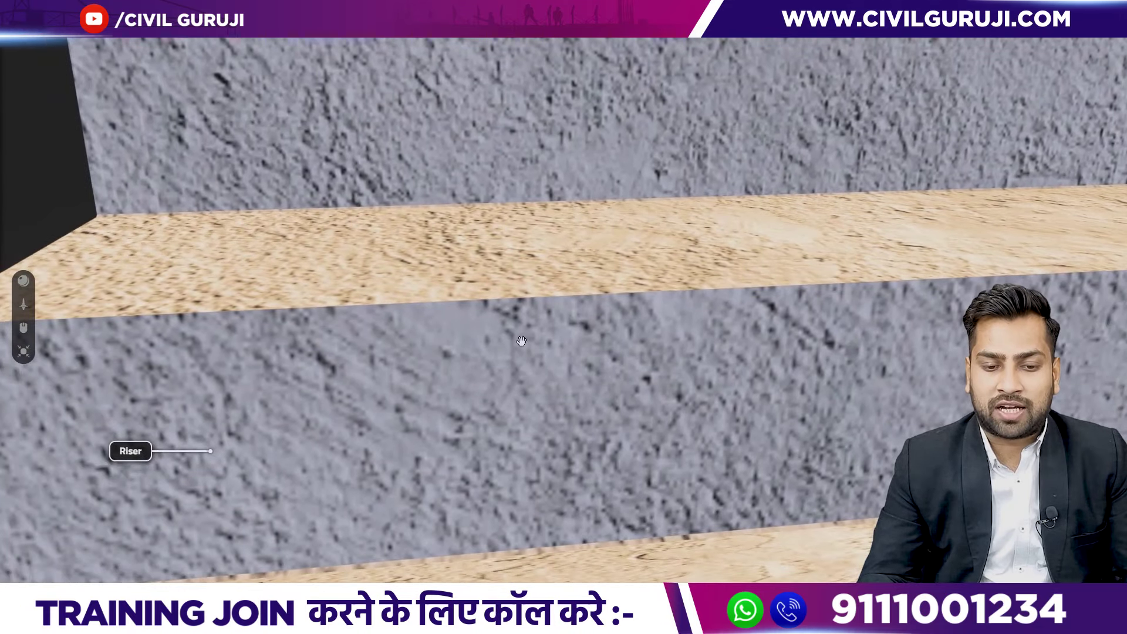
{"action": "scroll", "coordinate": [521, 341], "scroll_direction": "down", "scroll_amount": 3}
{"action": "scroll", "coordinate": [557, 397], "scroll_direction": "down", "scroll_amount": 3}
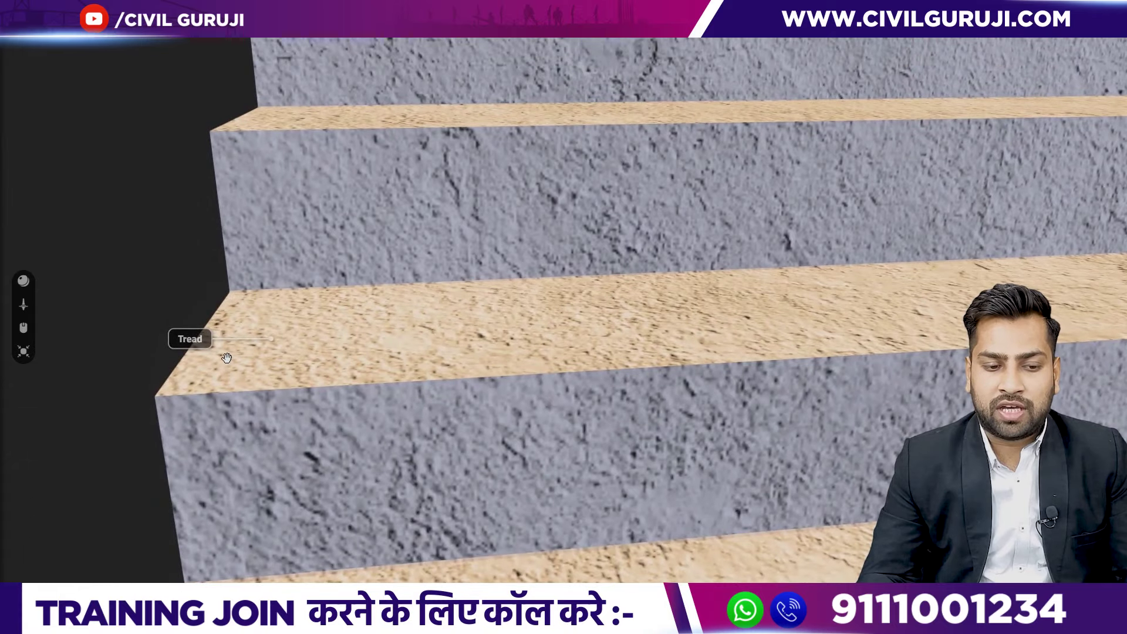
{"action": "mouse_move", "coordinate": [300, 339]}
{"action": "left_mouse_down"}
{"action": "mouse_move", "coordinate": [471, 314]}
{"action": "mouse_move", "coordinate": [452, 320]}
{"action": "left_mouse_up"}
{"action": "scroll", "coordinate": [452, 320], "scroll_direction": "down", "scroll_amount": 5}
{"action": "scroll", "coordinate": [697, 312], "scroll_direction": "down", "scroll_amount": 3}
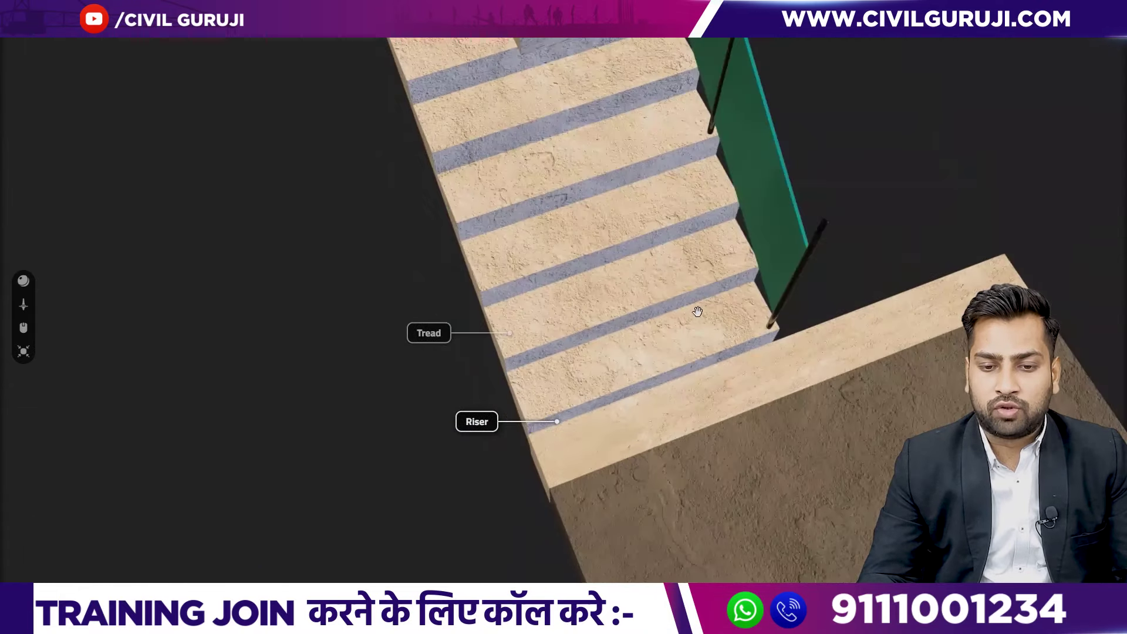
{"action": "scroll", "coordinate": [709, 319], "scroll_direction": "down", "scroll_amount": 3}
{"action": "mouse_move", "coordinate": [753, 312]}
{"action": "left_mouse_down"}
{"action": "mouse_move", "coordinate": [740, 354]}
{"action": "mouse_move", "coordinate": [679, 402]}
{"action": "mouse_move", "coordinate": [694, 404]}
{"action": "left_mouse_up"}
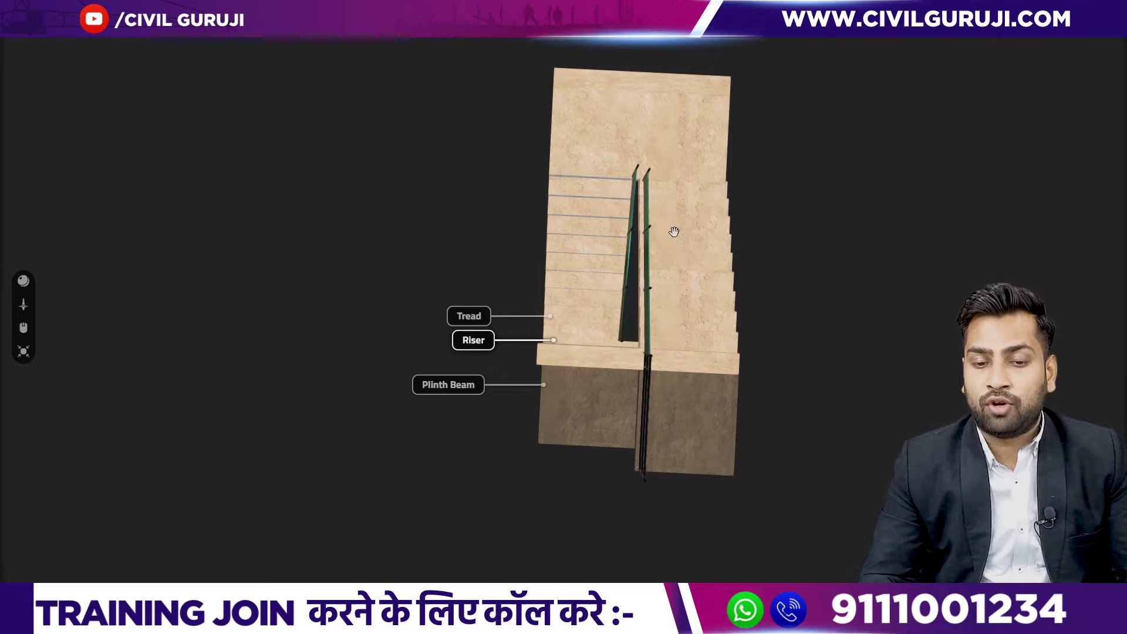
{"action": "left_click", "coordinate": [482, 326]}
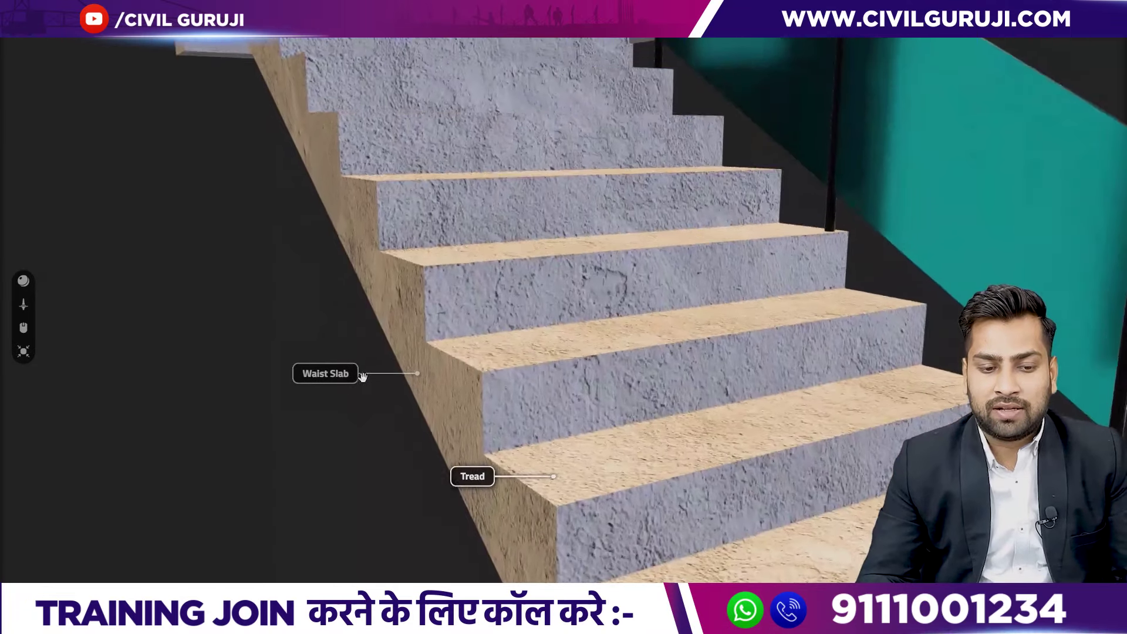
Orbit to a side view of the sloping waist slab, then fly to the Landing slab close-up.
{"action": "left_click_drag", "start_coordinate": [346, 383], "coordinate": [720, 397]}
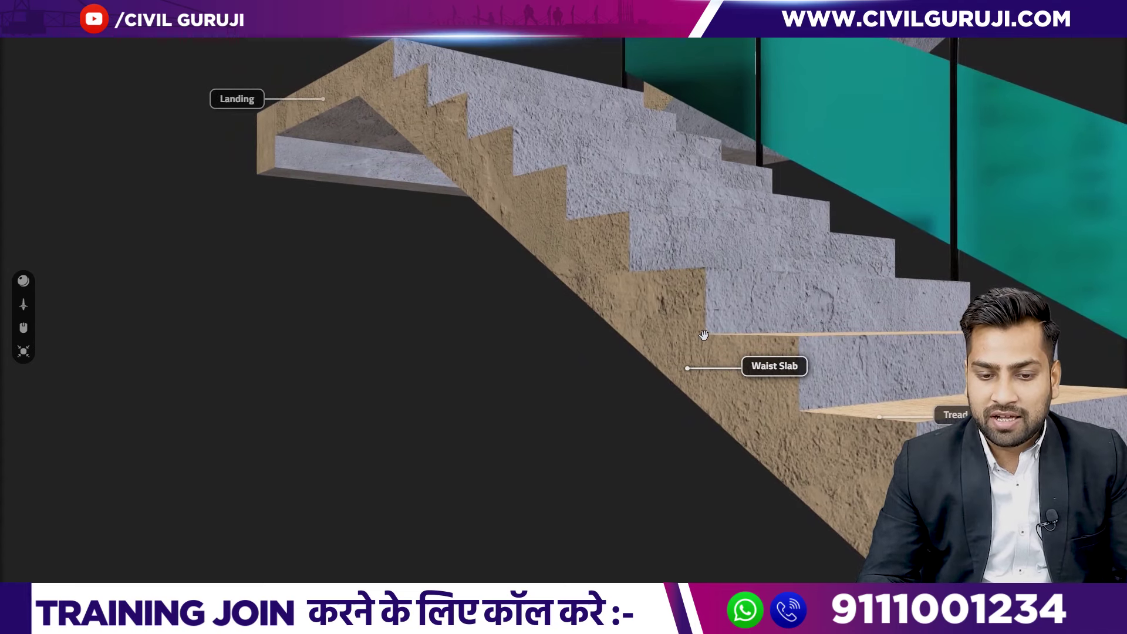
{"action": "scroll", "coordinate": [703, 334], "scroll_direction": "up", "scroll_amount": 3}
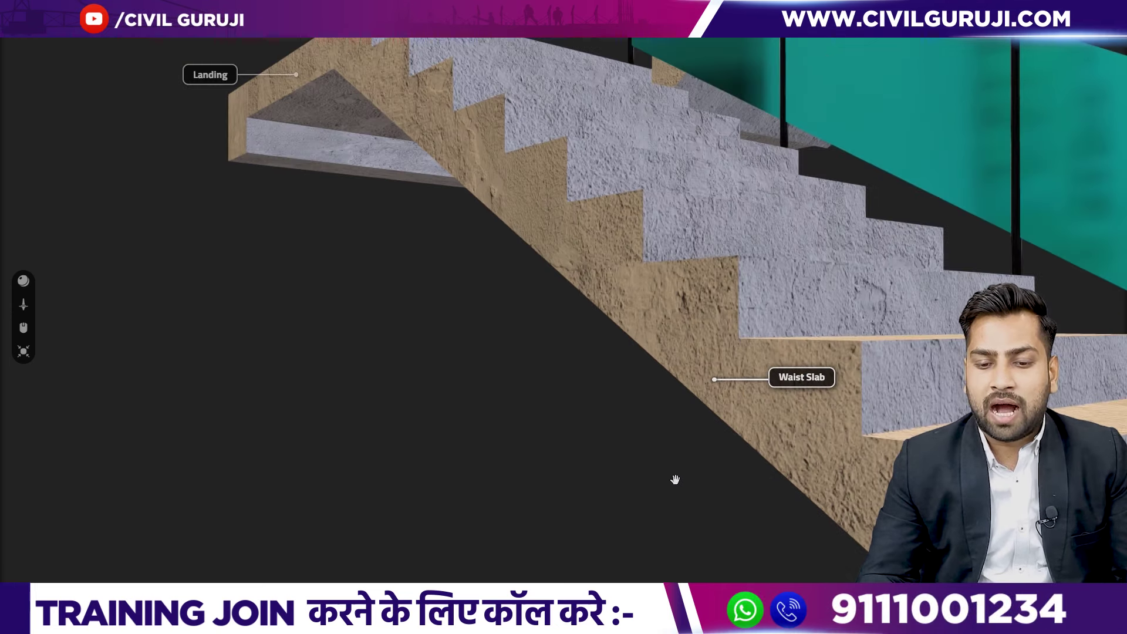
{"action": "left_click_drag", "start_coordinate": [675, 479], "coordinate": [706, 521]}
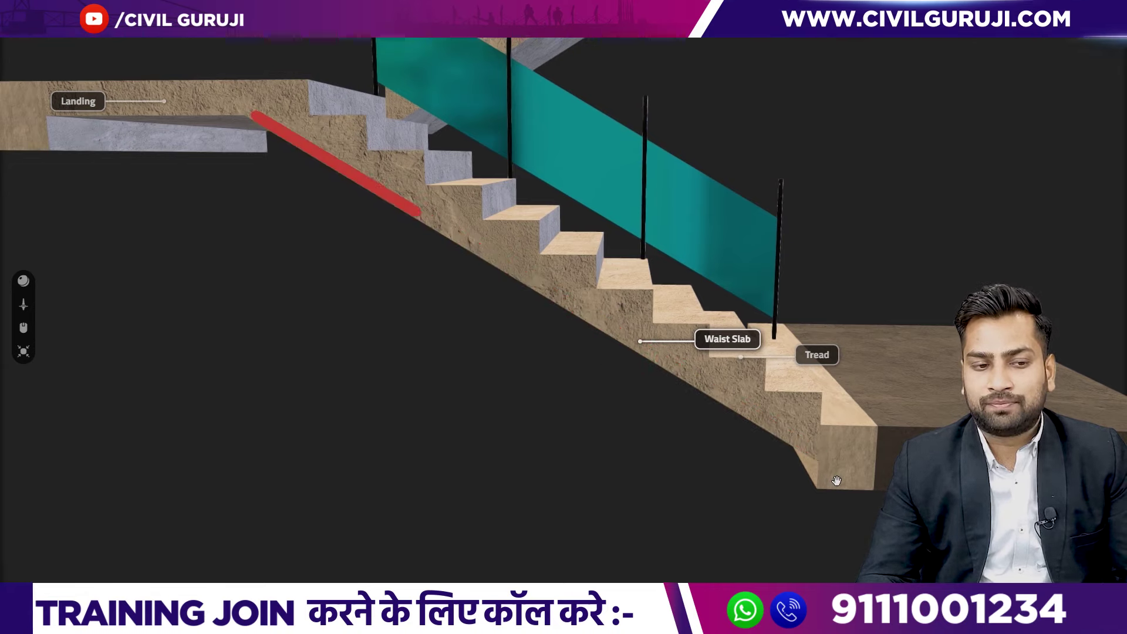
{"action": "left_click", "coordinate": [88, 116]}
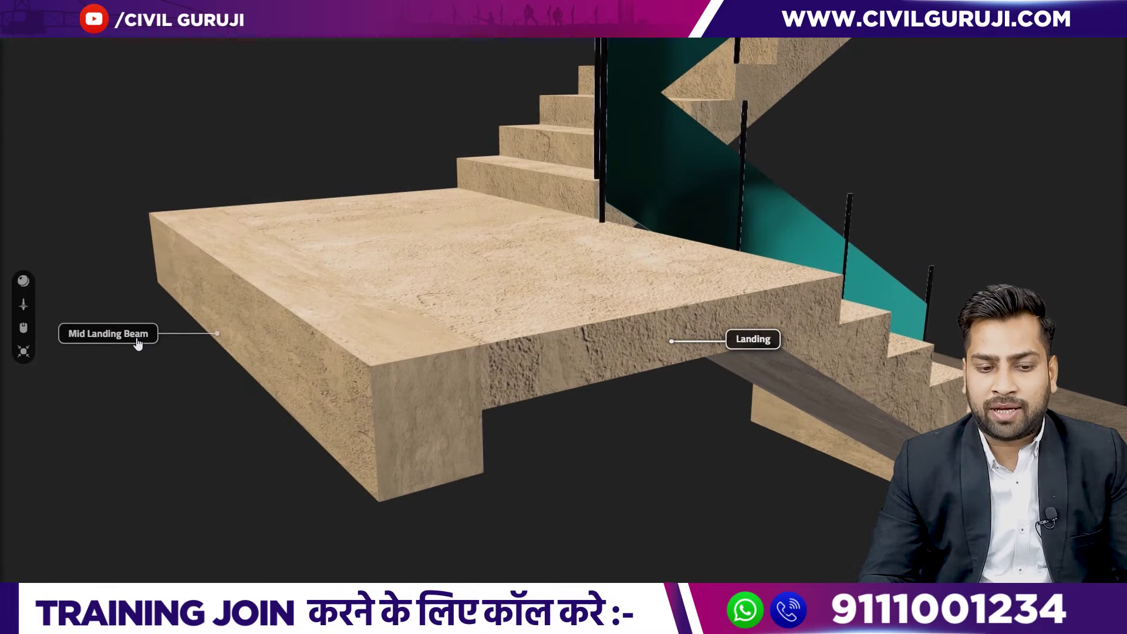
Focus on the Mid Landing Beam, glass Railing and Slab Beam, then zoom toward the lower flight.
{"action": "left_click", "coordinate": [138, 343]}
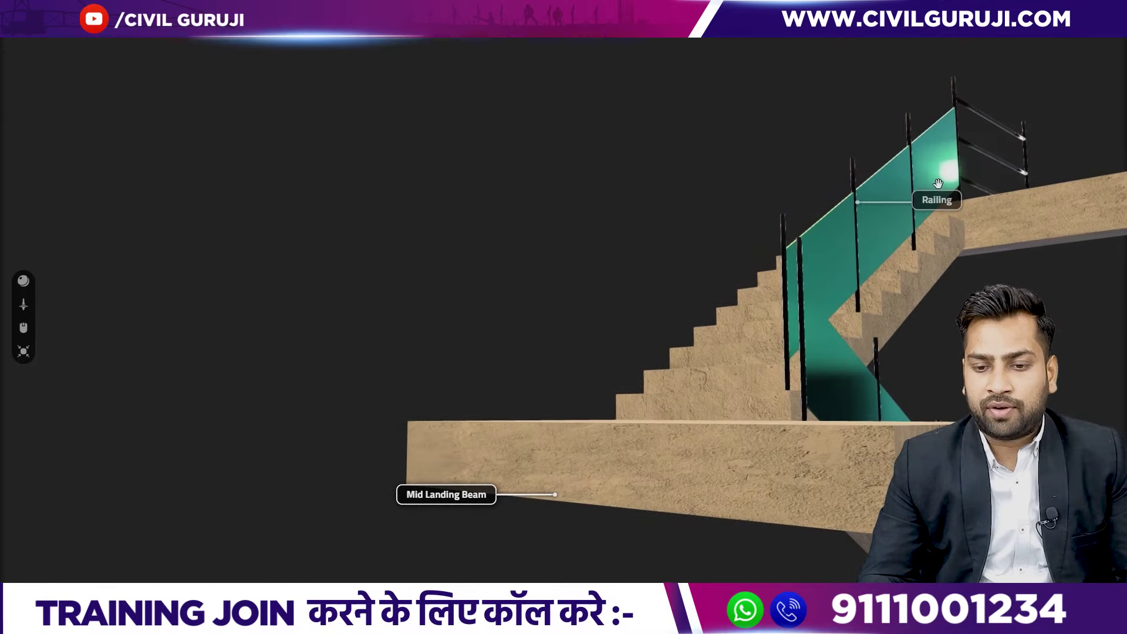
{"action": "left_click", "coordinate": [940, 206]}
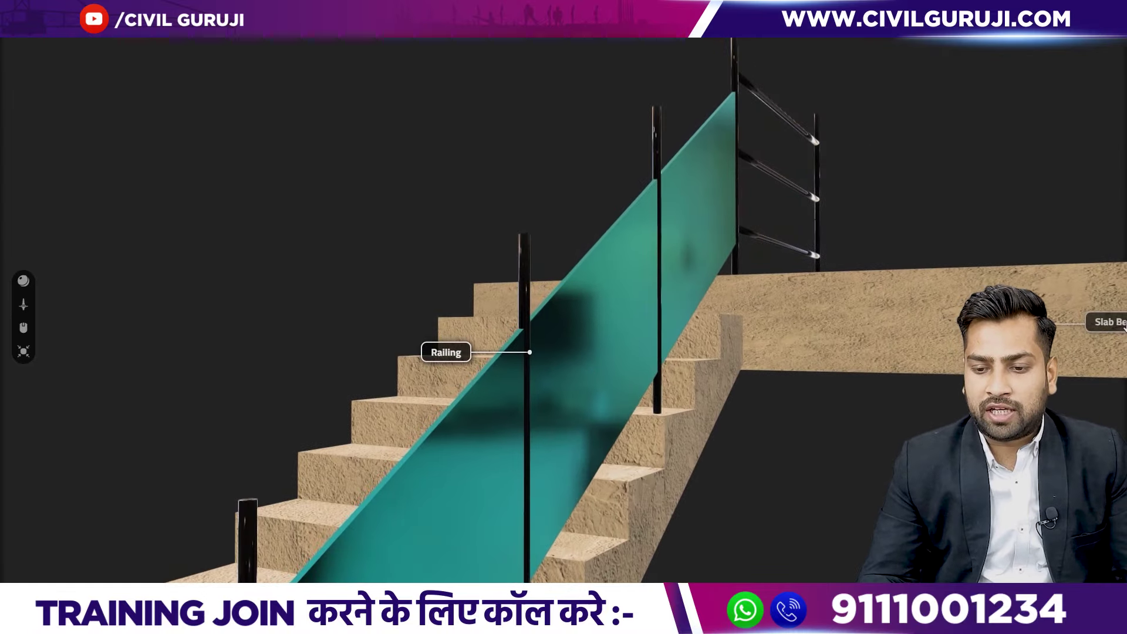
{"action": "left_click", "coordinate": [1122, 323]}
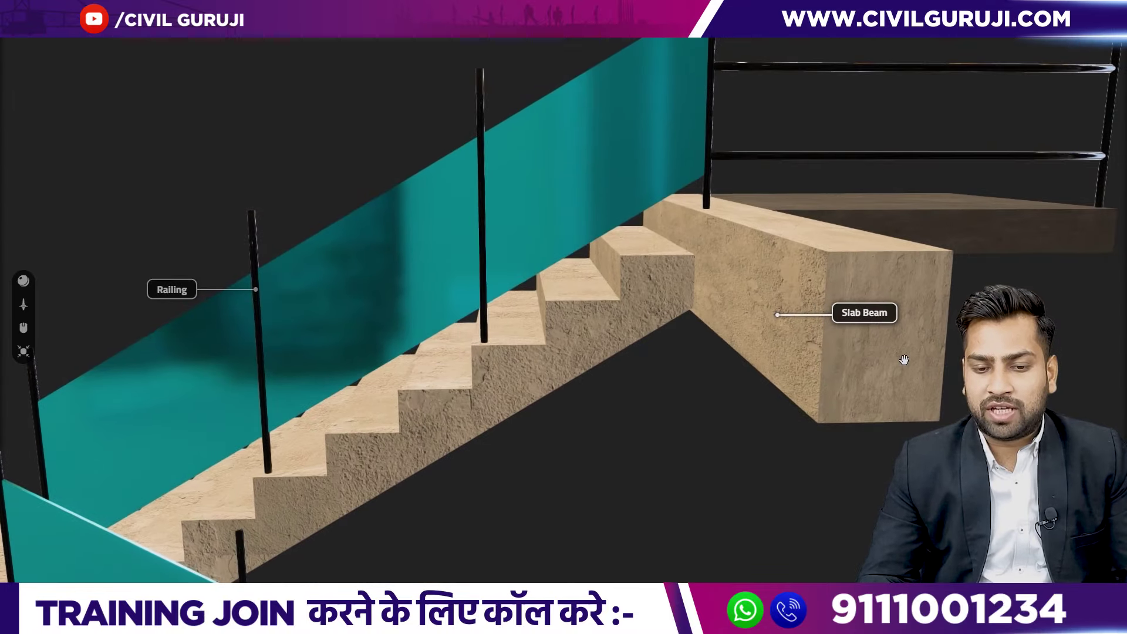
{"action": "scroll", "coordinate": [835, 389], "scroll_direction": "down", "scroll_amount": 5}
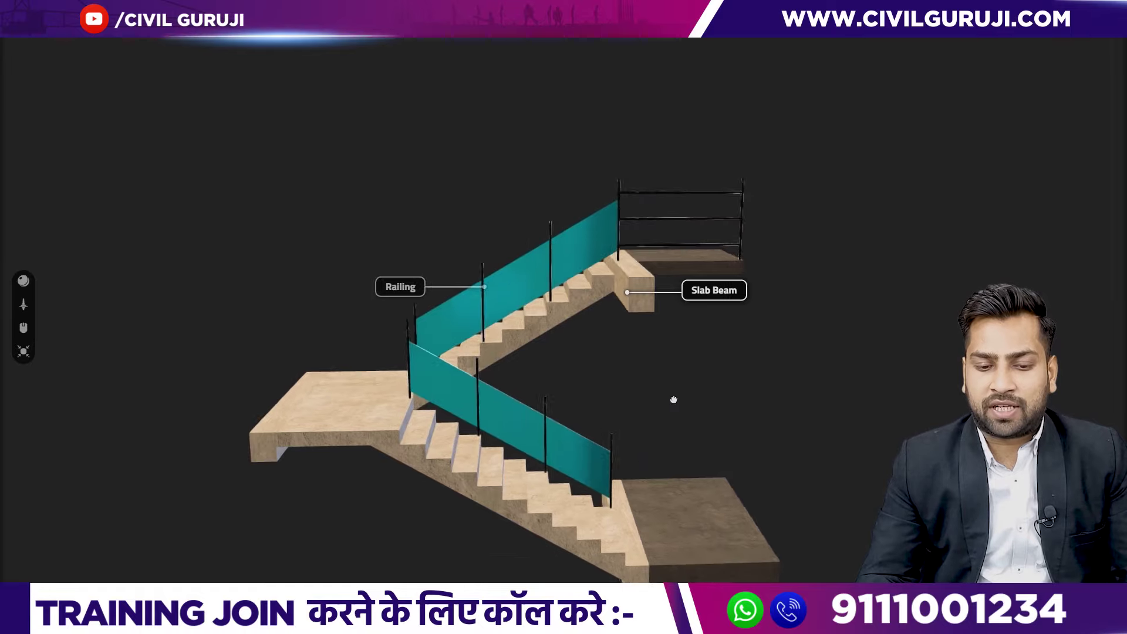
{"action": "scroll", "coordinate": [604, 432], "scroll_direction": "up", "scroll_amount": 5}
{"action": "scroll", "coordinate": [675, 305], "scroll_direction": "up", "scroll_amount": 2}
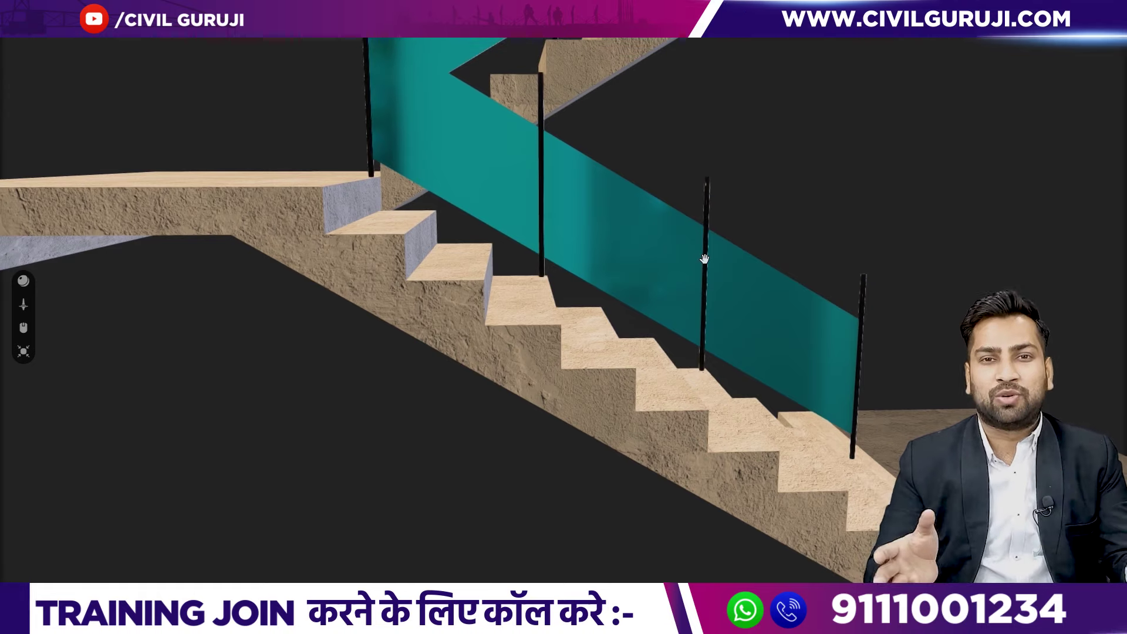
Orbit the staircase from below and above the flight, then pull back to an overview.
{"action": "mouse_move", "coordinate": [737, 399]}
{"action": "left_mouse_down"}
{"action": "mouse_move", "coordinate": [673, 446]}
{"action": "mouse_move", "coordinate": [622, 367]}
{"action": "left_mouse_up"}
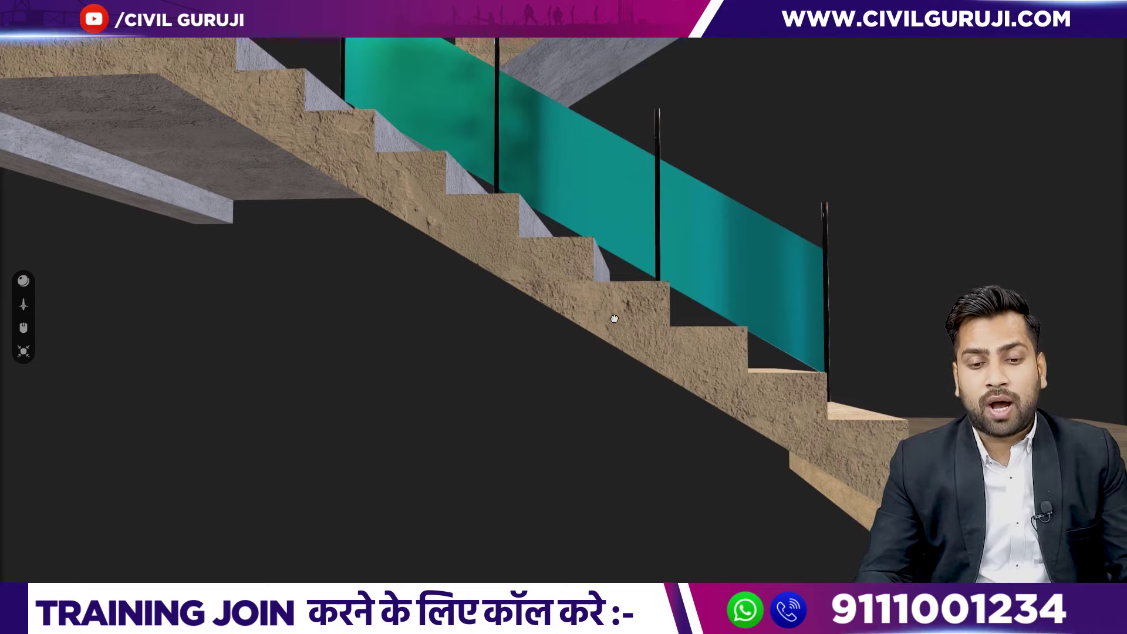
{"action": "left_click_drag", "start_coordinate": [614, 318], "coordinate": [613, 352]}
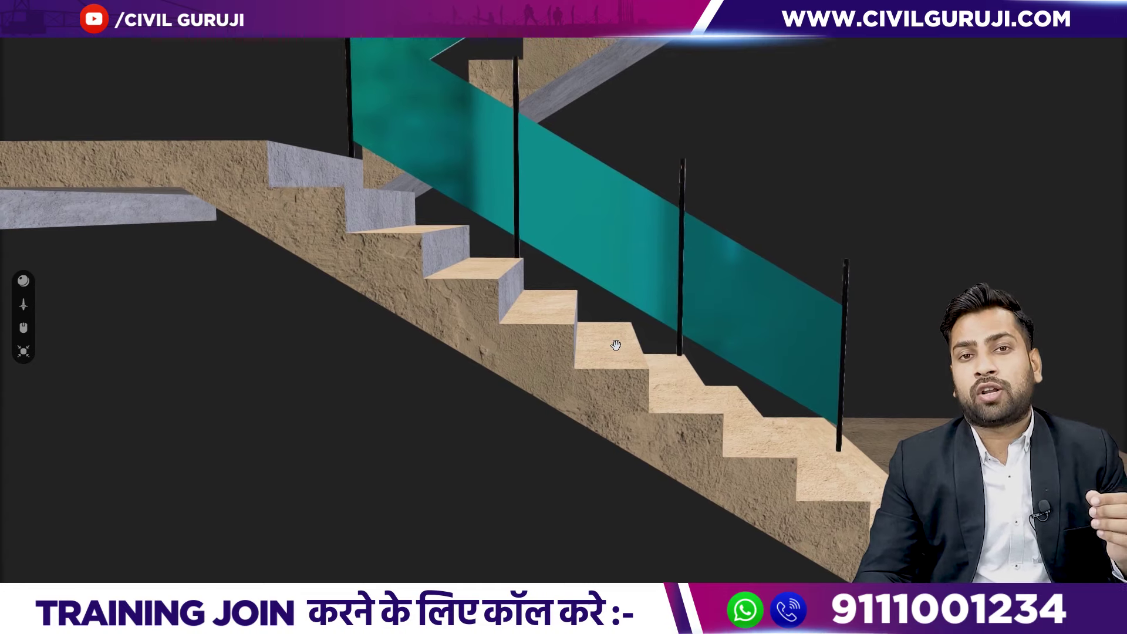
{"action": "scroll", "coordinate": [613, 343], "scroll_direction": "down", "scroll_amount": 10}
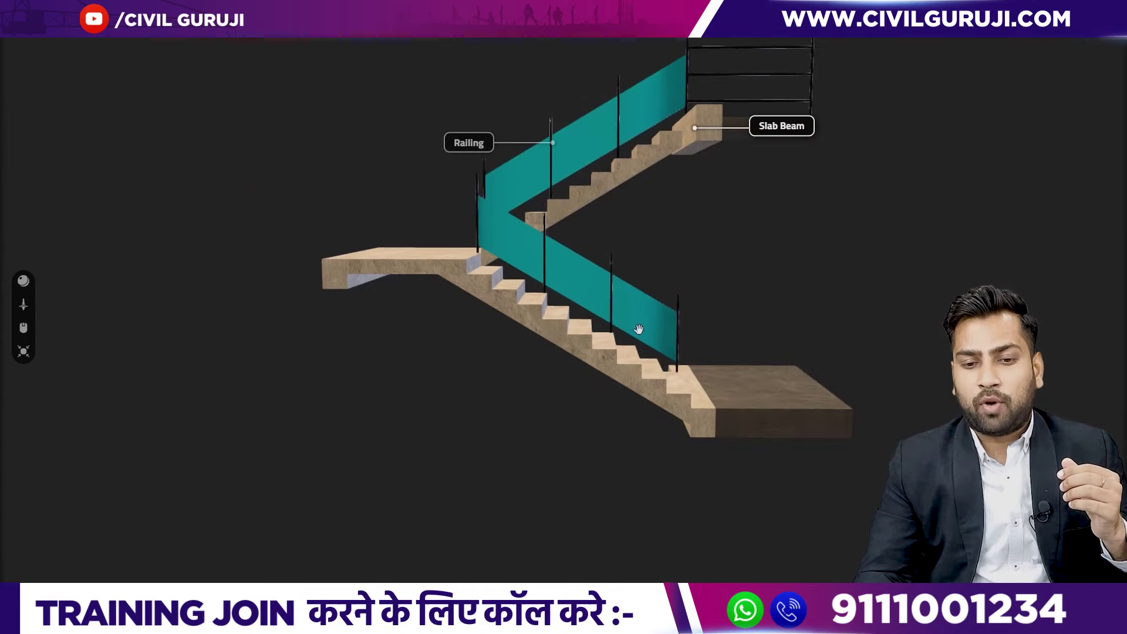
{"action": "mouse_move", "coordinate": [613, 342]}
{"action": "left_mouse_down"}
{"action": "mouse_move", "coordinate": [616, 380]}
{"action": "mouse_move", "coordinate": [521, 326]}
{"action": "mouse_move", "coordinate": [449, 353]}
{"action": "mouse_move", "coordinate": [433, 425]}
{"action": "left_mouse_up"}
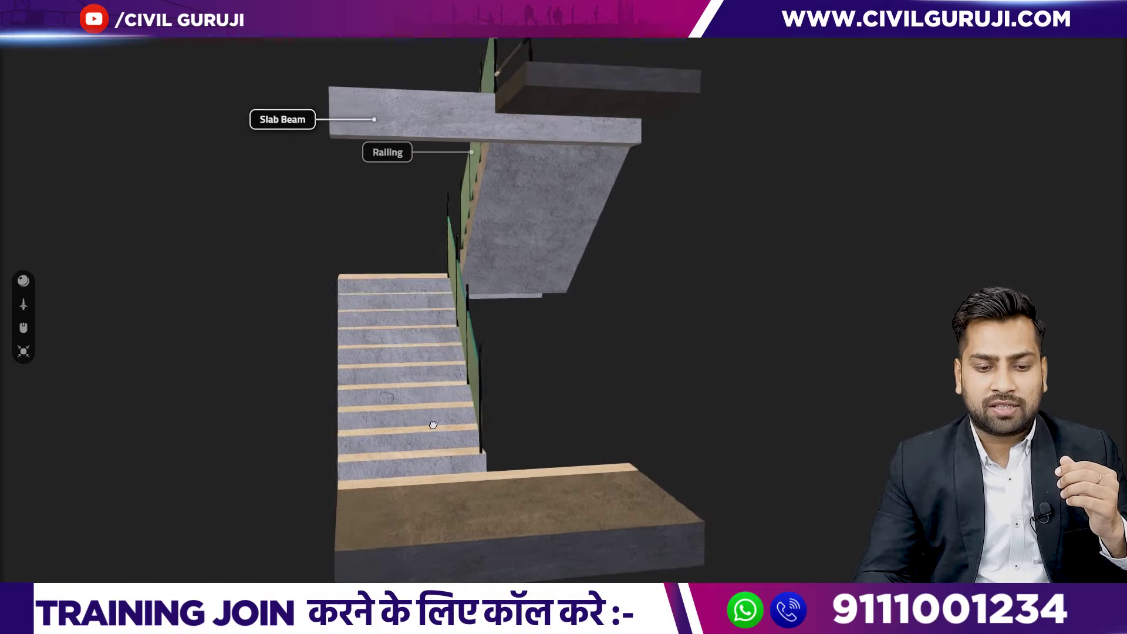
{"action": "mouse_move", "coordinate": [433, 425]}
{"action": "left_mouse_down"}
{"action": "mouse_move", "coordinate": [502, 217]}
{"action": "mouse_move", "coordinate": [622, 230]}
{"action": "mouse_move", "coordinate": [568, 265]}
{"action": "left_mouse_up"}
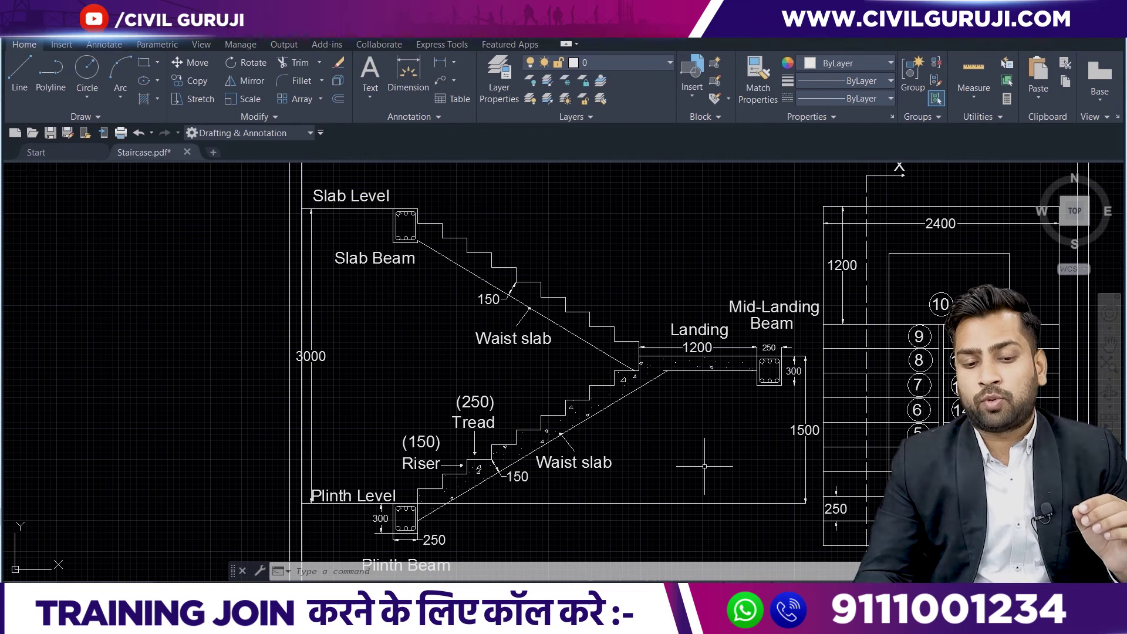
Draw a line along the lower waist slab from the plinth-level step corner to the landing corner.
{"action": "scroll", "coordinate": [705, 465], "scroll_direction": "up", "scroll_amount": 4}
{"action": "scroll", "coordinate": [579, 470], "scroll_direction": "up", "scroll_amount": 1}
{"action": "scroll", "coordinate": [591, 431], "scroll_direction": "up", "scroll_amount": 1}
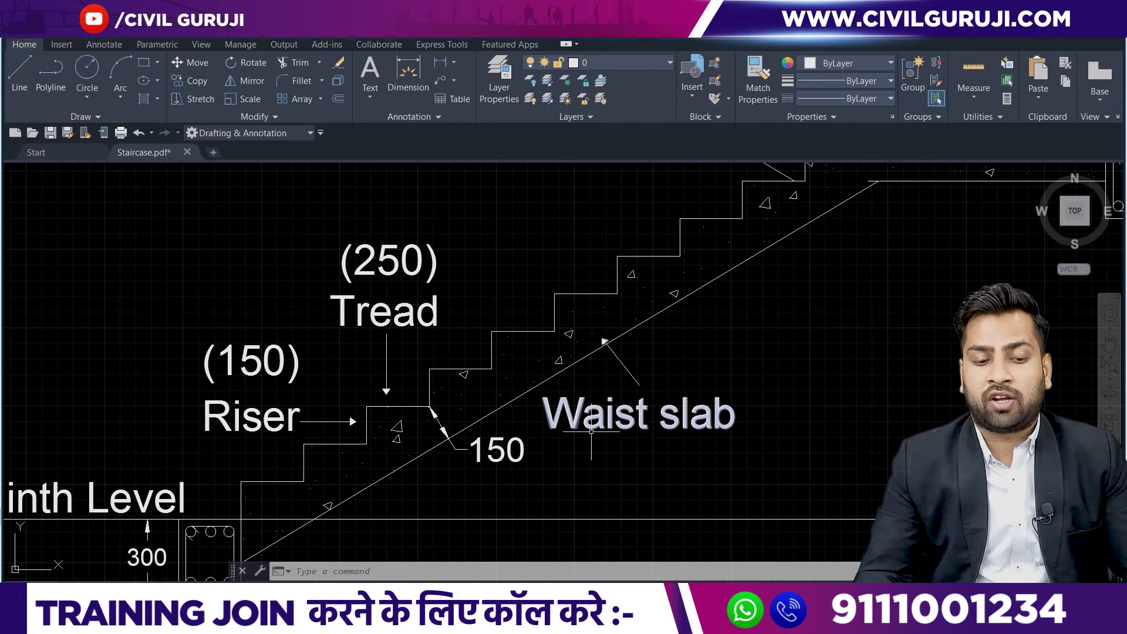
{"action": "type", "text": "l"}
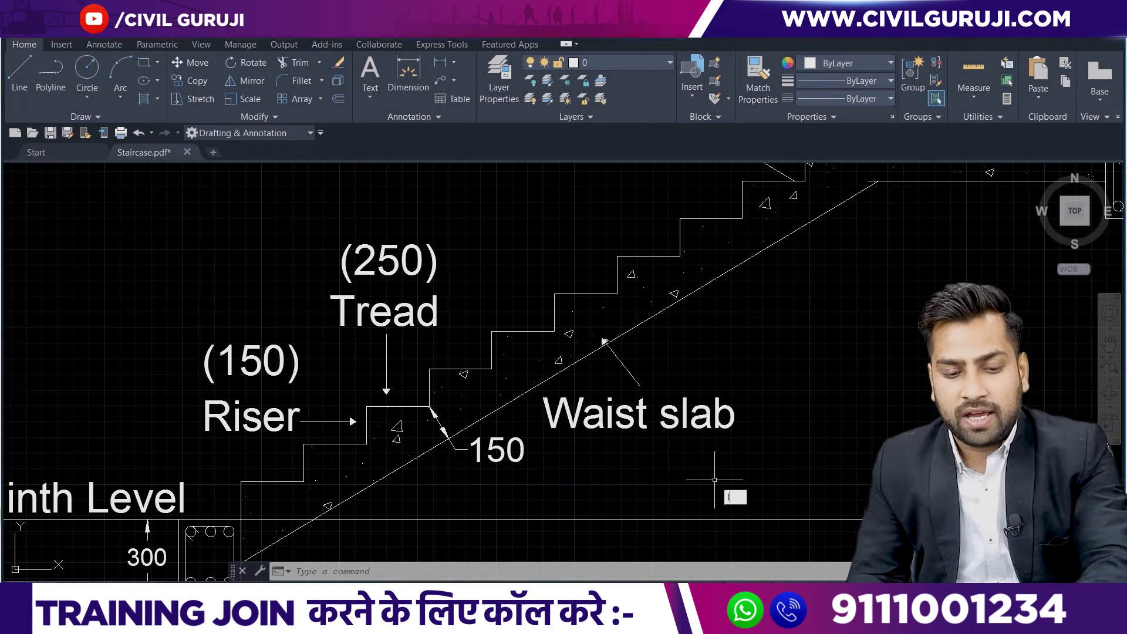
{"action": "key", "text": "Return"}
{"action": "left_click", "coordinate": [230, 519]}
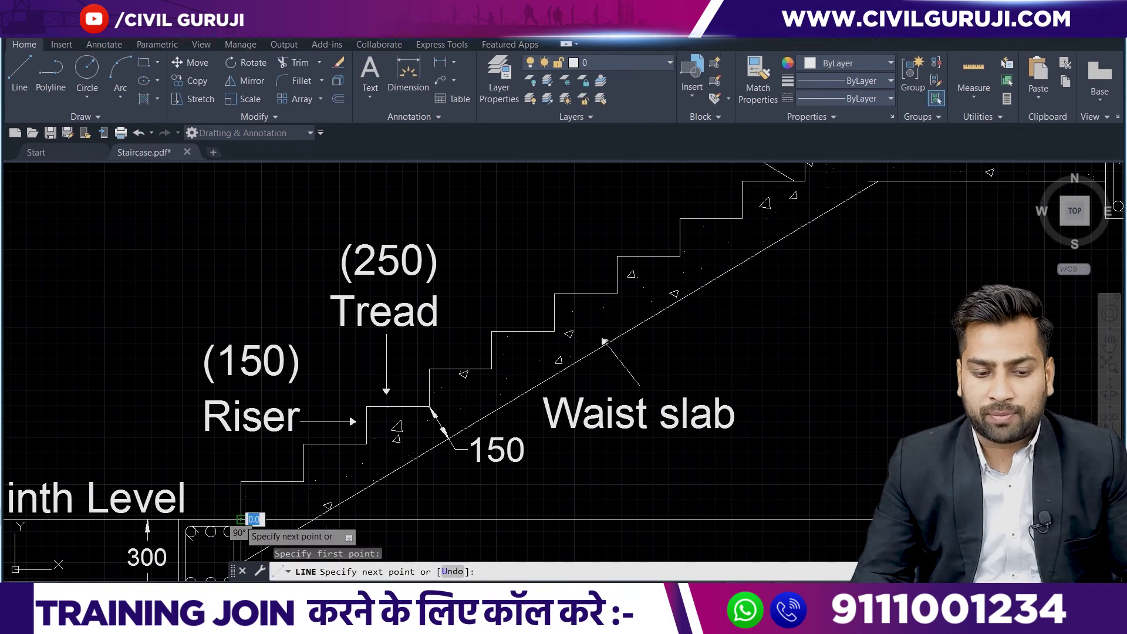
{"action": "middle_click_drag", "start_coordinate": [744, 261], "coordinate": [589, 376]}
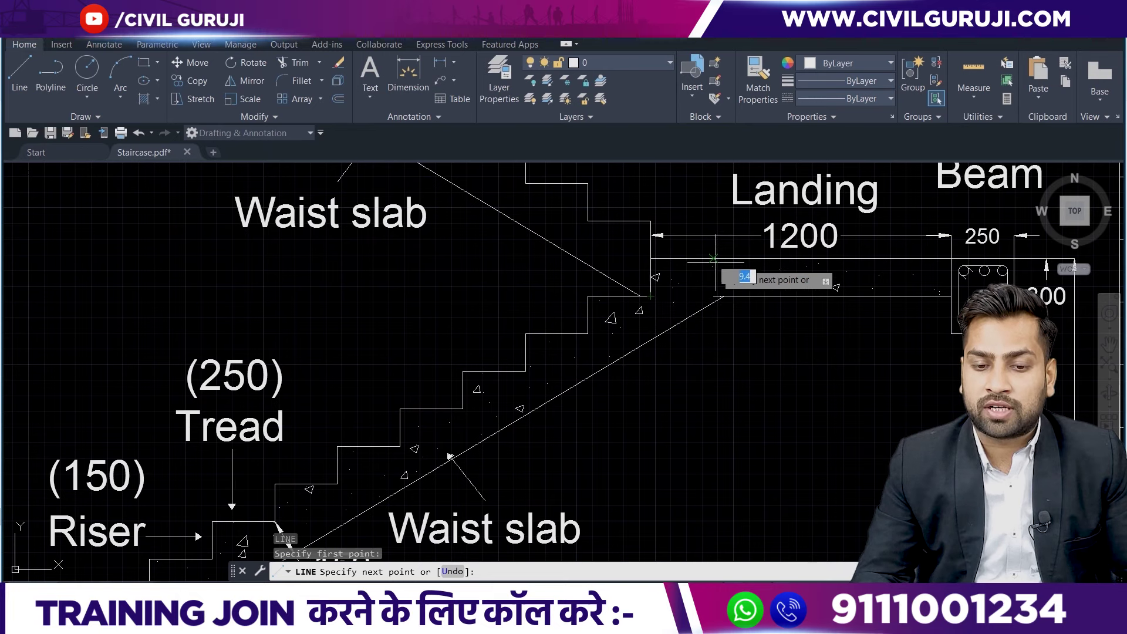
{"action": "left_click", "coordinate": [713, 258]}
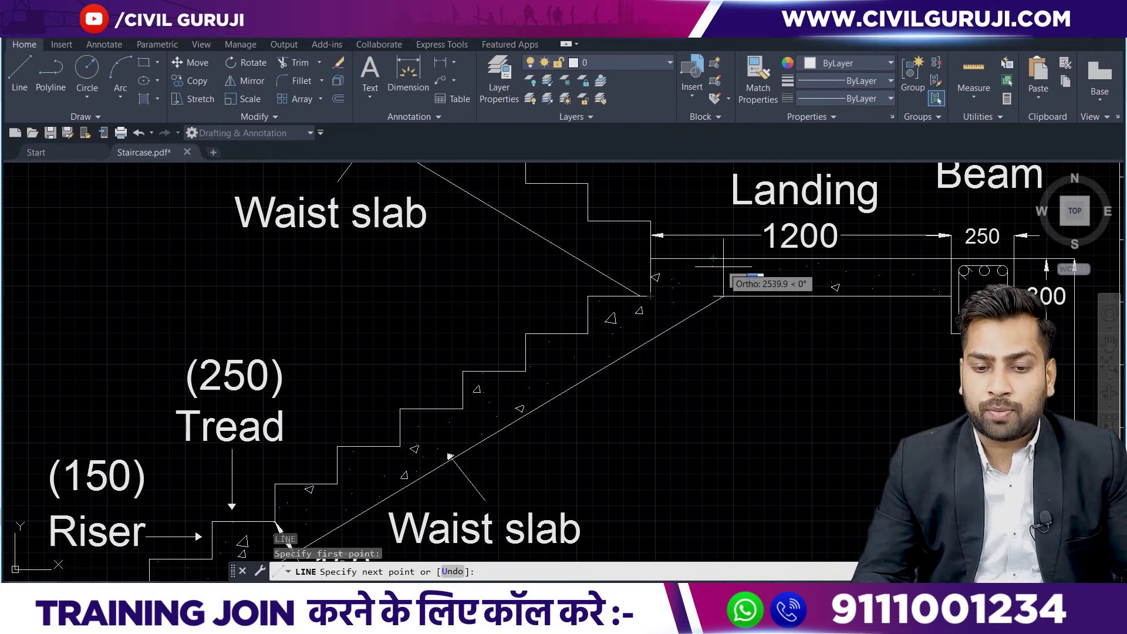
{"action": "key", "text": "Escape"}
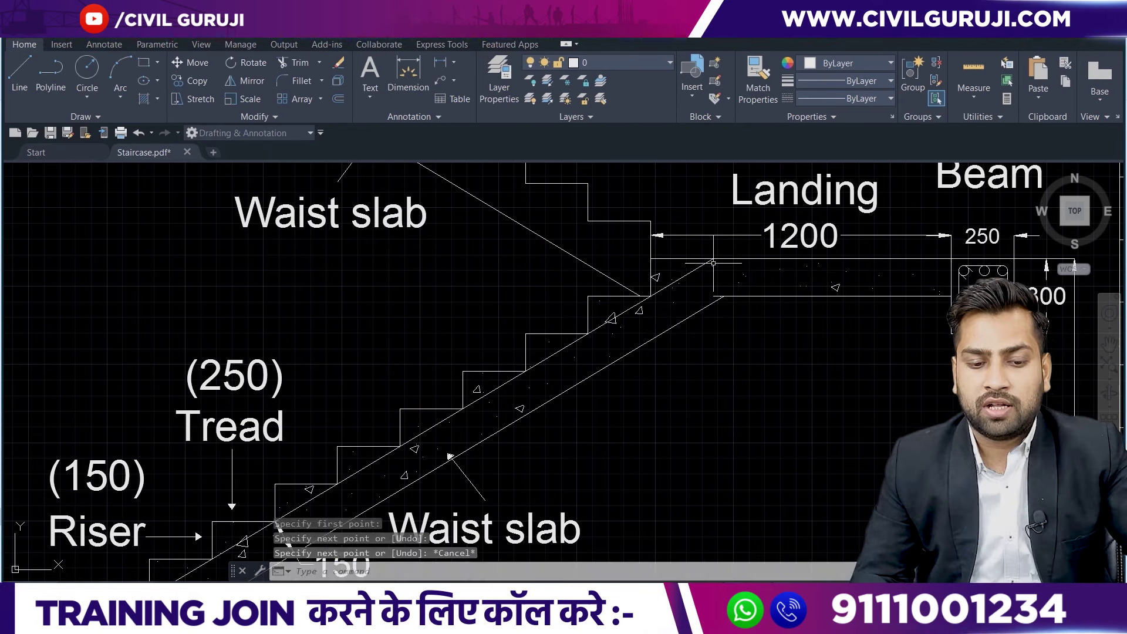
Pan and zoom over the lower flight to review the waist slab and plinth level.
{"action": "middle_click_drag", "start_coordinate": [550, 427], "coordinate": [674, 326]}
{"action": "middle_click_drag", "start_coordinate": [616, 370], "coordinate": [660, 272]}
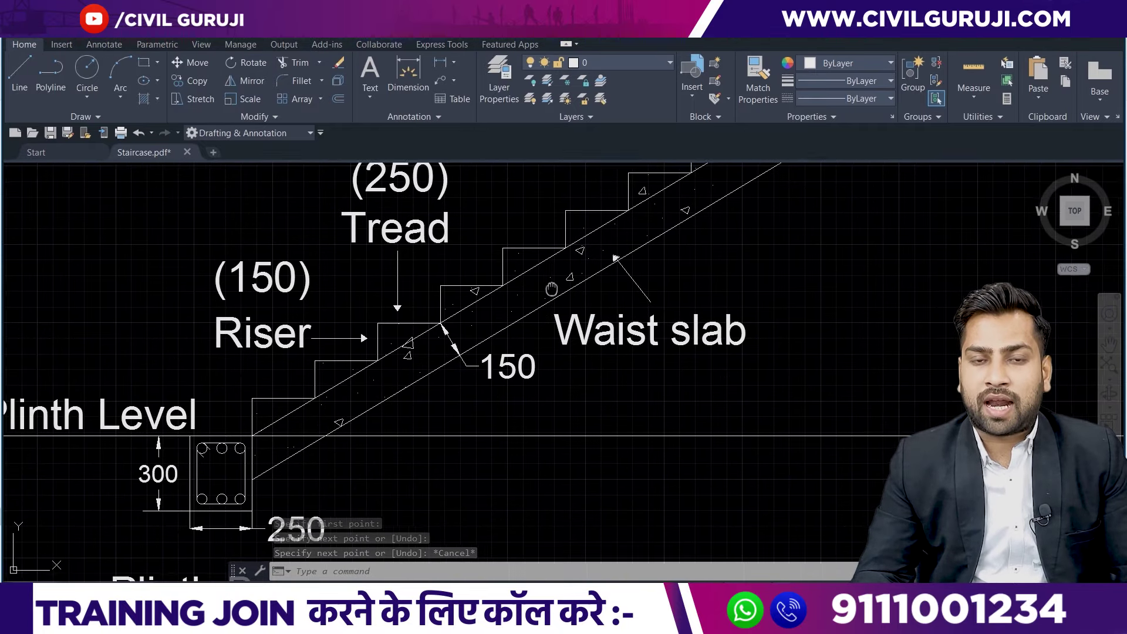
{"action": "middle_click_drag", "start_coordinate": [544, 261], "coordinate": [522, 294]}
{"action": "scroll", "coordinate": [437, 367], "scroll_direction": "down", "scroll_amount": 5}
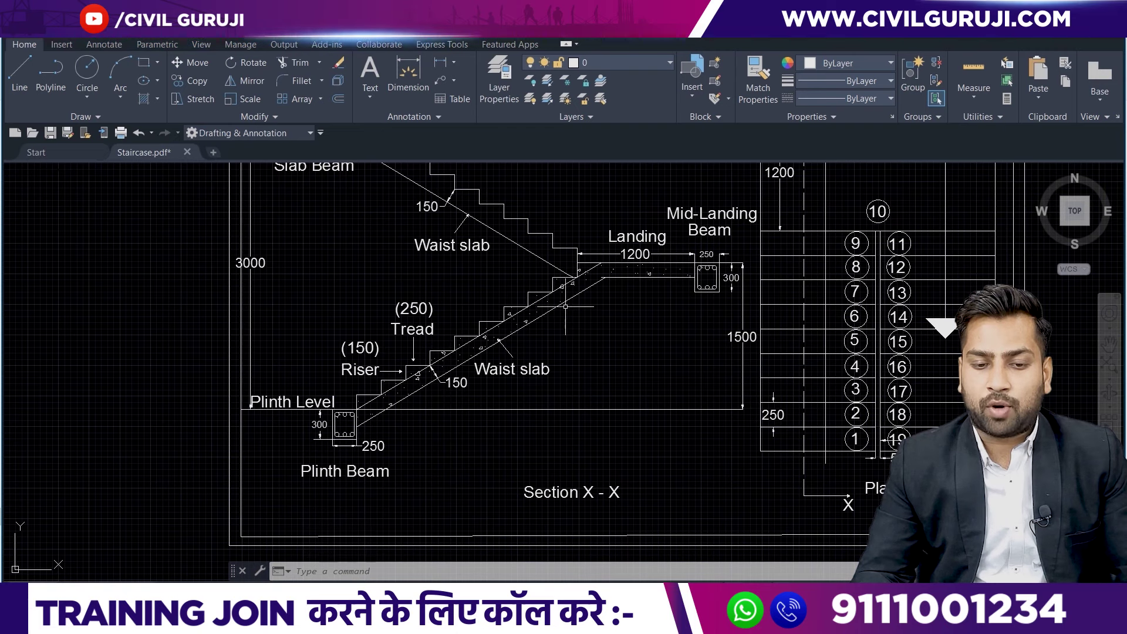
{"action": "scroll", "coordinate": [564, 285], "scroll_direction": "up", "scroll_amount": 7}
{"action": "scroll", "coordinate": [529, 262], "scroll_direction": "up", "scroll_amount": 2}
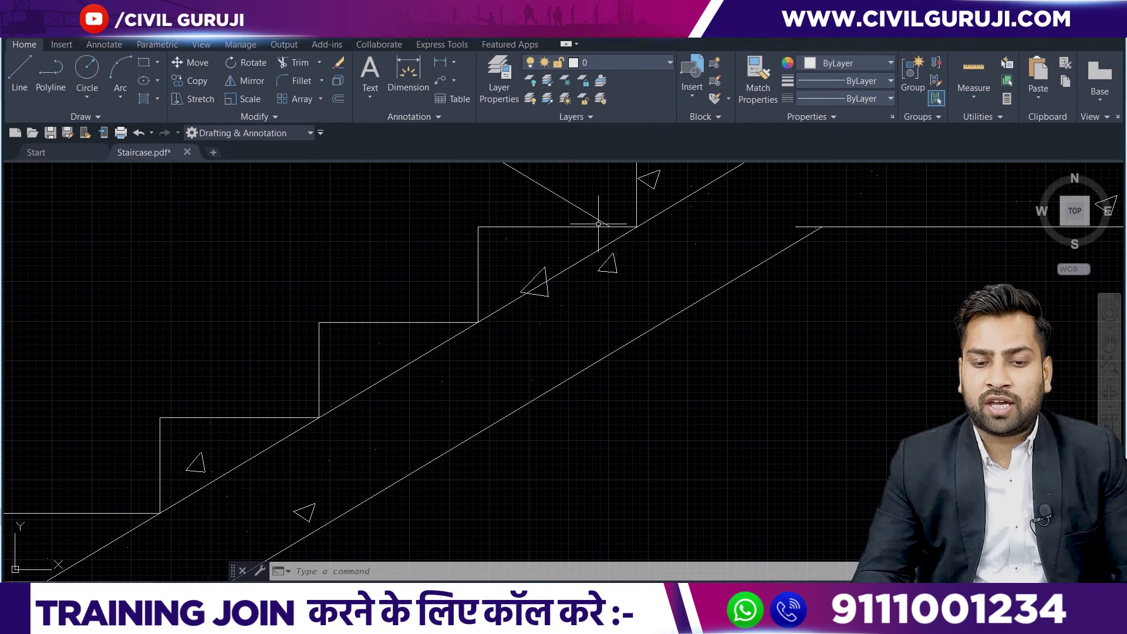
{"action": "scroll", "coordinate": [516, 298], "scroll_direction": "down", "scroll_amount": 4}
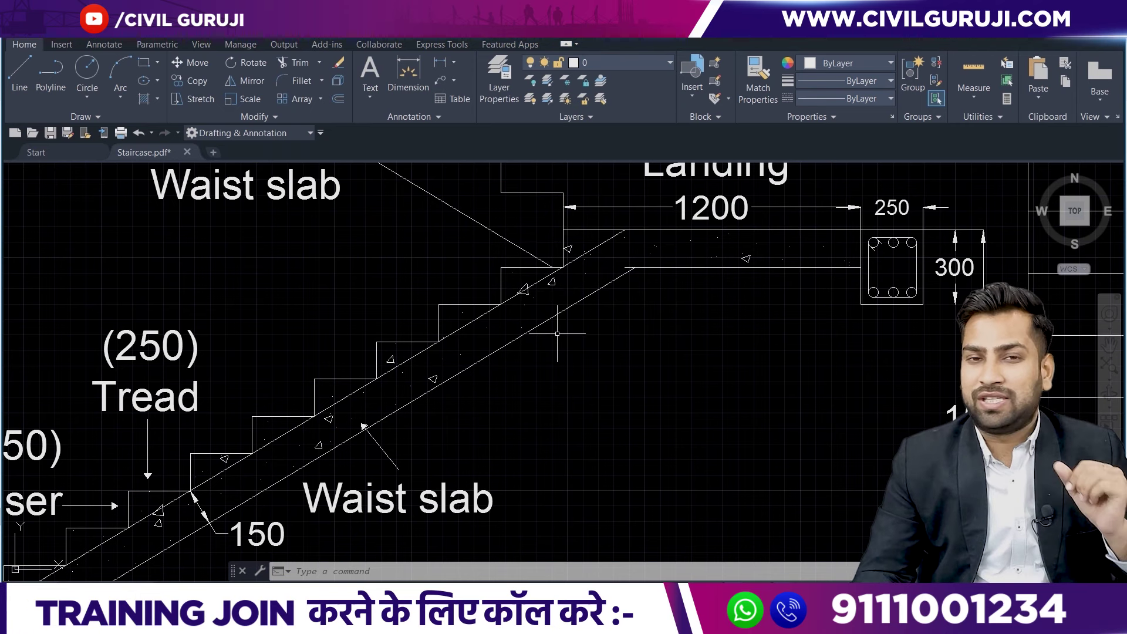
{"action": "scroll", "coordinate": [555, 335], "scroll_direction": "down", "scroll_amount": 3}
{"action": "middle_click_drag", "start_coordinate": [536, 403], "coordinate": [576, 315]}
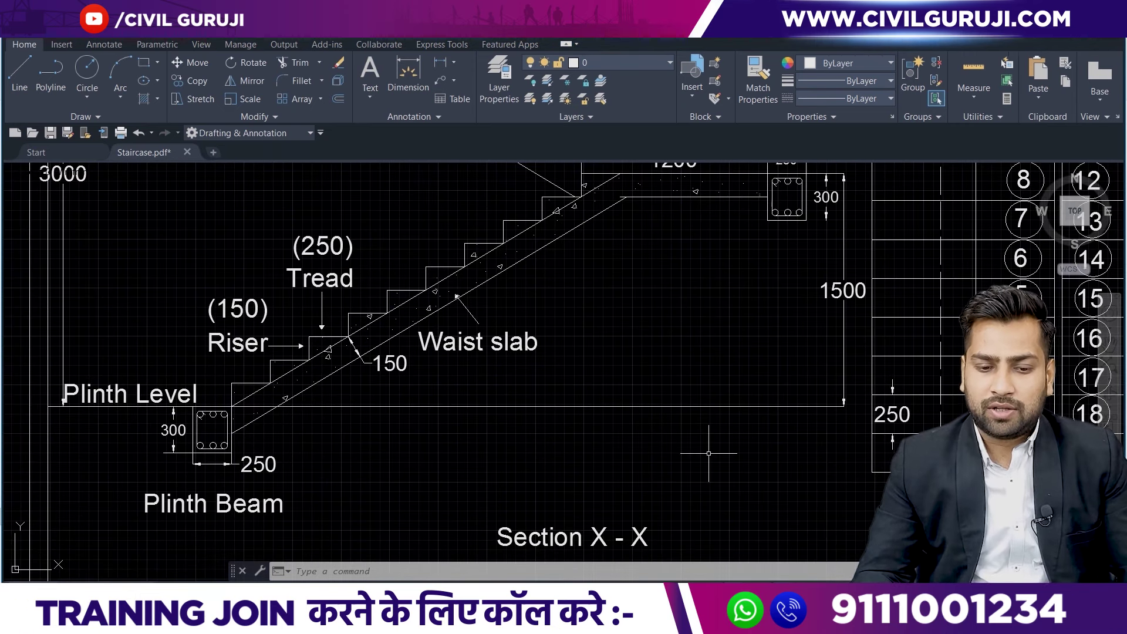
Erase the extra line at plinth level.
{"action": "left_click", "coordinate": [740, 454]}
{"action": "left_click", "coordinate": [699, 357]}
{"action": "key", "text": "Delete"}
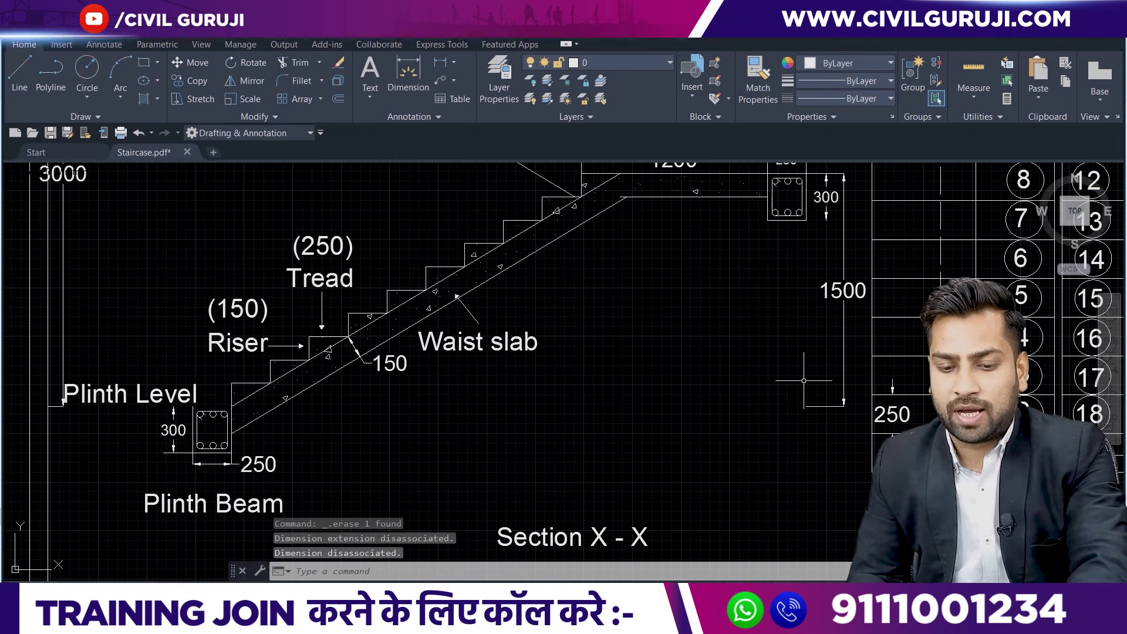
{"action": "left_click", "coordinate": [860, 433]}
{"action": "scroll", "coordinate": [651, 369], "scroll_direction": "down", "scroll_amount": 2}
{"action": "scroll", "coordinate": [360, 370], "scroll_direction": "up", "scroll_amount": 2}
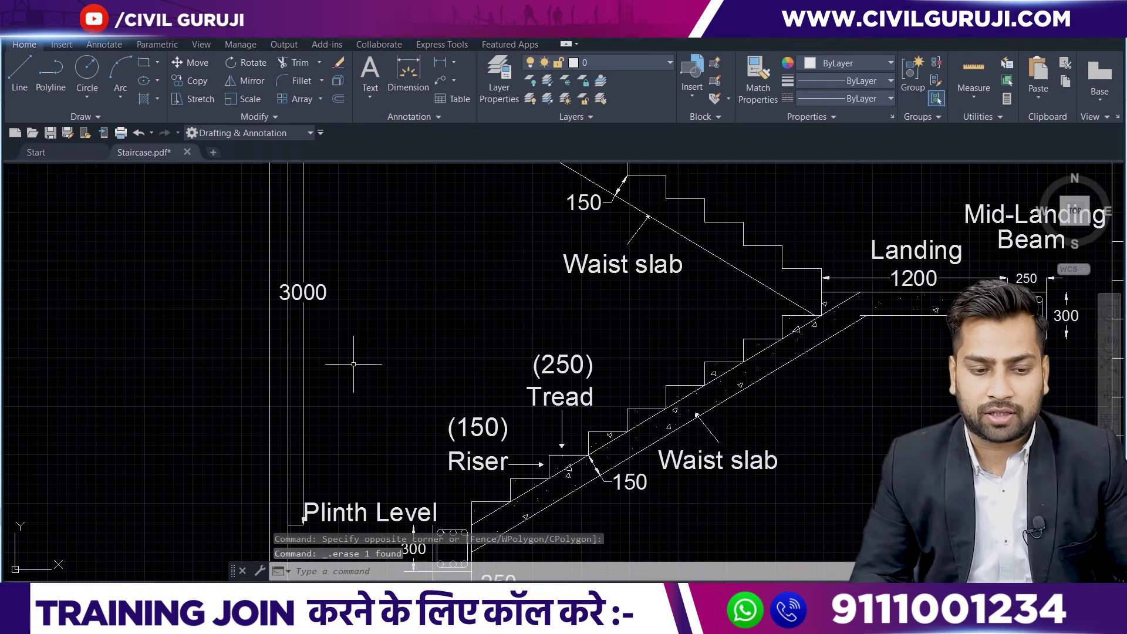
{"action": "scroll", "coordinate": [349, 365], "scroll_direction": "down", "scroll_amount": 2}
{"action": "scroll", "coordinate": [349, 365], "scroll_direction": "up", "scroll_amount": 2}
Erase the vertical line beside the 3000 dimension.
{"action": "left_click", "coordinate": [354, 360]}
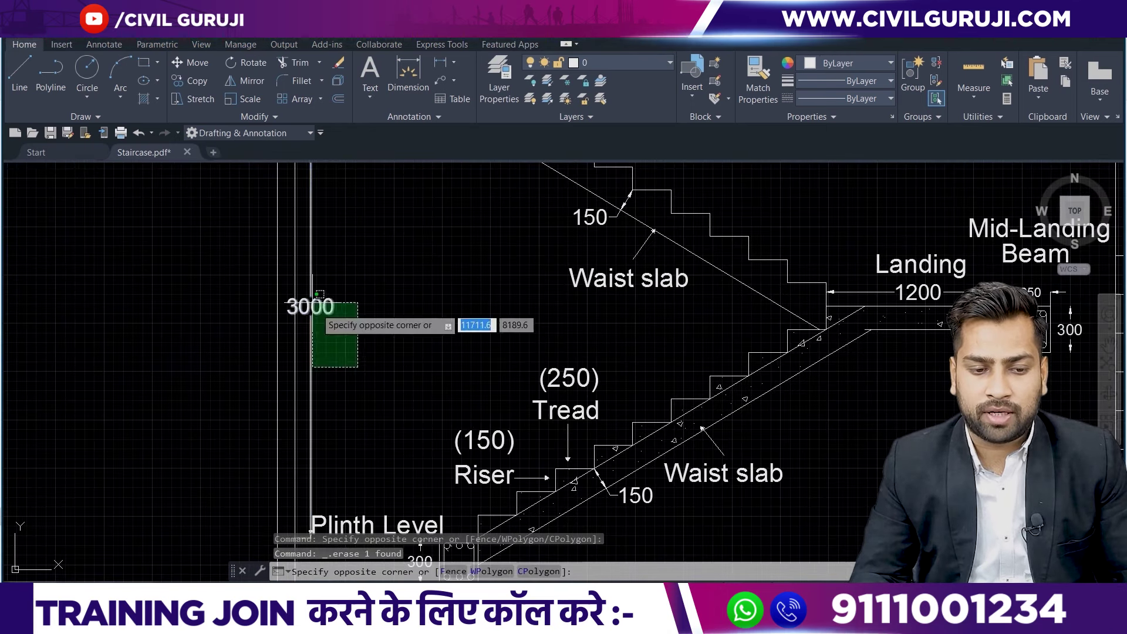
{"action": "left_click", "coordinate": [301, 275]}
{"action": "key", "text": "Delete"}
{"action": "scroll", "coordinate": [301, 275], "scroll_direction": "down", "scroll_amount": 3}
{"action": "scroll", "coordinate": [547, 362], "scroll_direction": "up", "scroll_amount": 1}
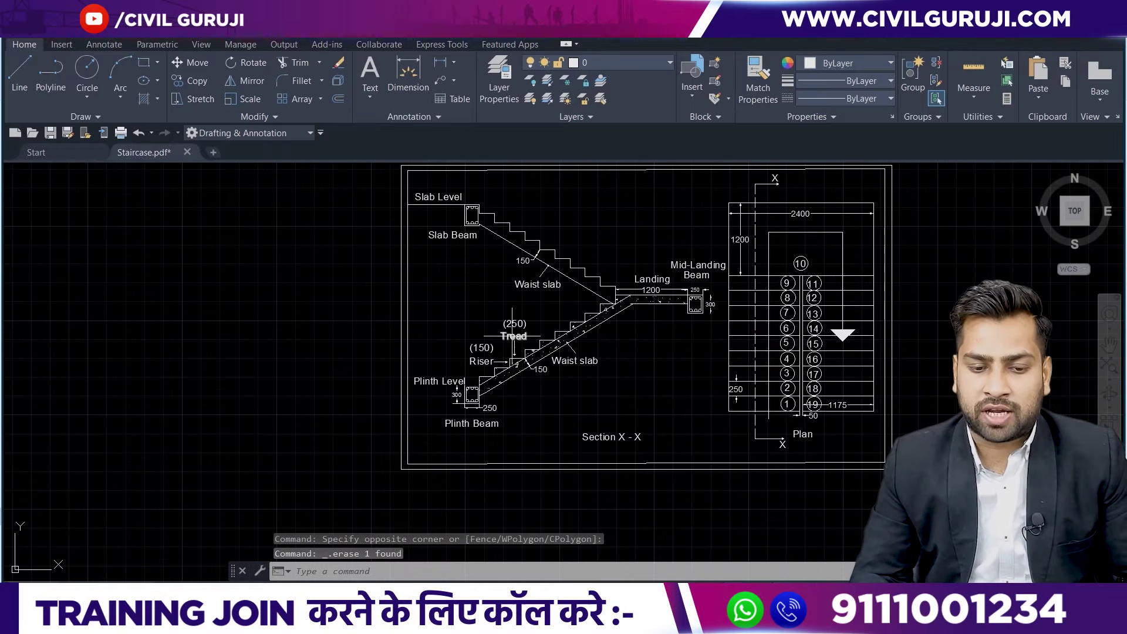
{"action": "scroll", "coordinate": [547, 362], "scroll_direction": "up", "scroll_amount": 3}
{"action": "scroll", "coordinate": [547, 361], "scroll_direction": "down", "scroll_amount": 2}
{"action": "scroll", "coordinate": [423, 375], "scroll_direction": "up", "scroll_amount": 2}
Begin a line at the plinth beam corner, then cancel it.
{"action": "type", "text": "l"}
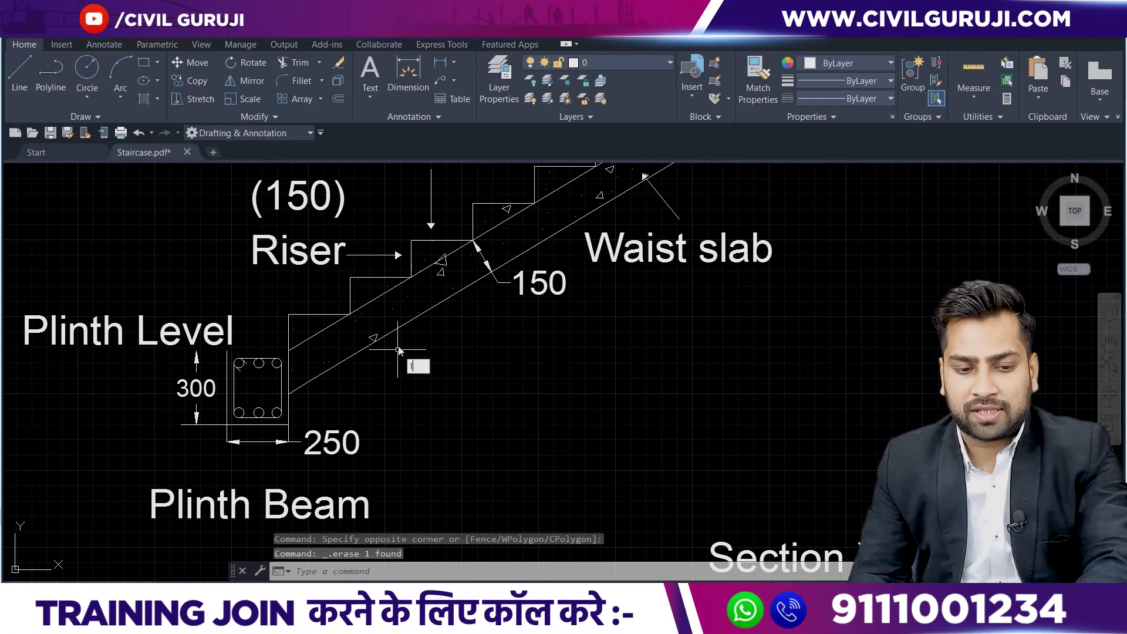
{"action": "key", "text": "Return"}
{"action": "left_click", "coordinate": [288, 351]}
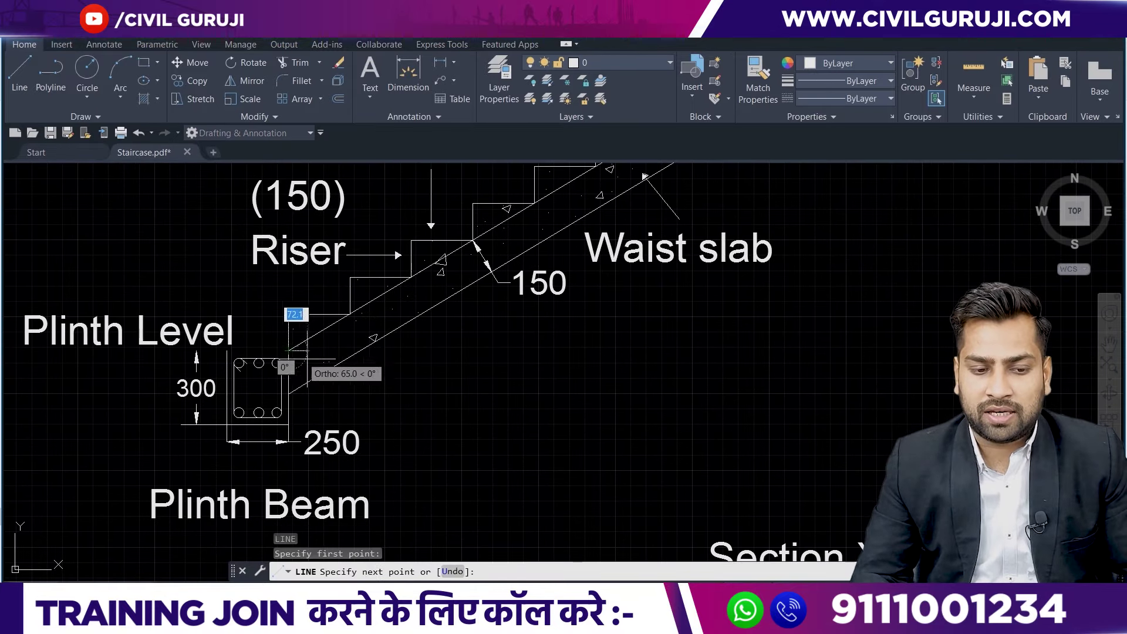
{"action": "scroll", "coordinate": [638, 332], "scroll_direction": "down", "scroll_amount": 3}
{"action": "scroll", "coordinate": [637, 331], "scroll_direction": "down", "scroll_amount": 1}
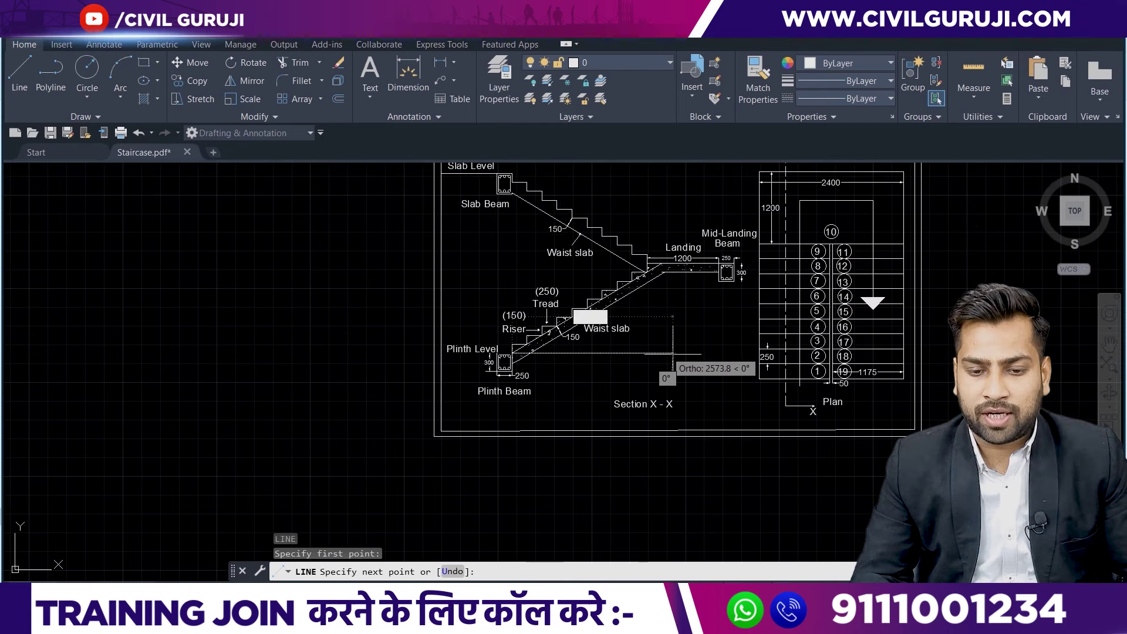
{"action": "key", "text": "Escape"}
{"action": "scroll", "coordinate": [660, 284], "scroll_direction": "up", "scroll_amount": 2}
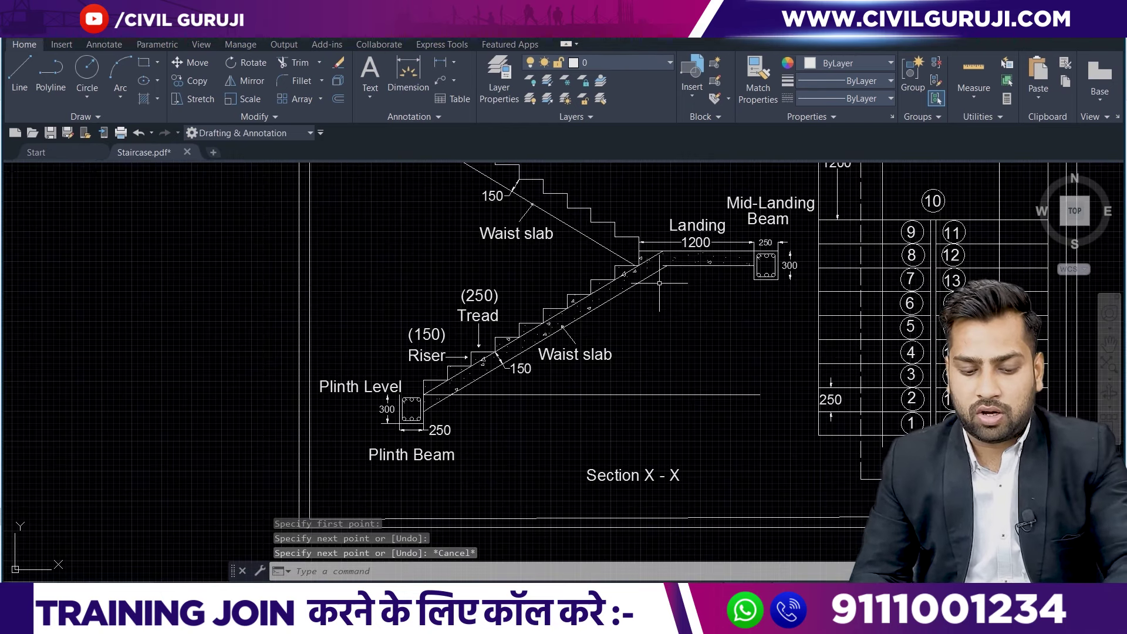
Draw a vertical line from the landing's lower corner down to plinth level.
{"action": "key", "text": "l"}
{"action": "key", "text": "Return"}
{"action": "scroll", "coordinate": [659, 284], "scroll_direction": "up", "scroll_amount": 2}
{"action": "scroll", "coordinate": [611, 194], "scroll_direction": "up", "scroll_amount": 3}
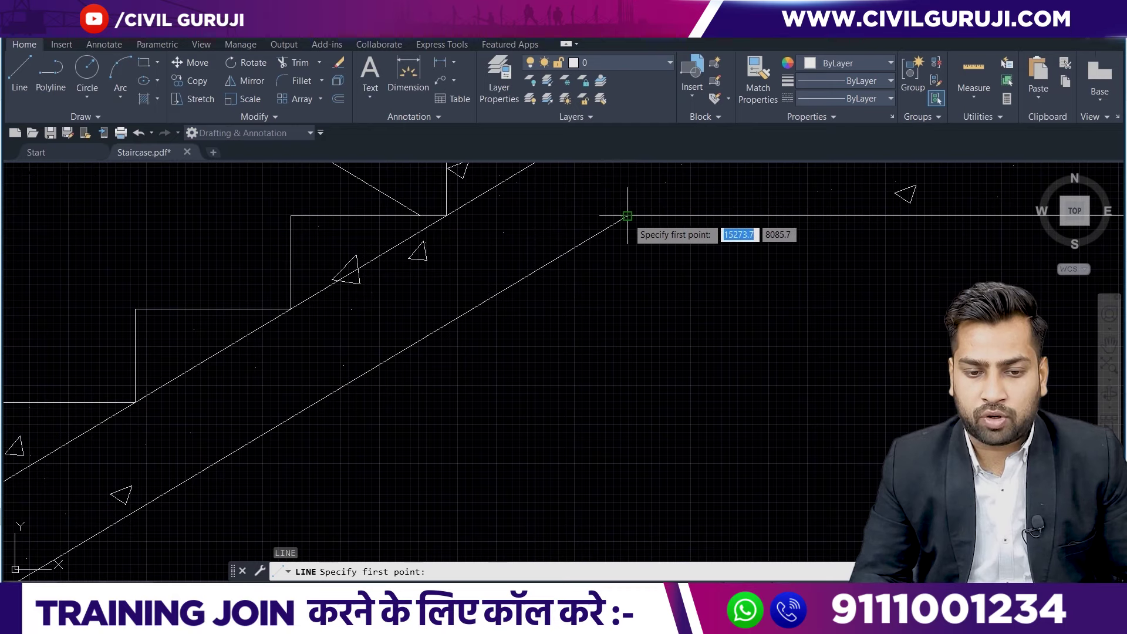
{"action": "left_click", "coordinate": [626, 216]}
{"action": "scroll", "coordinate": [595, 318], "scroll_direction": "up", "scroll_amount": 3}
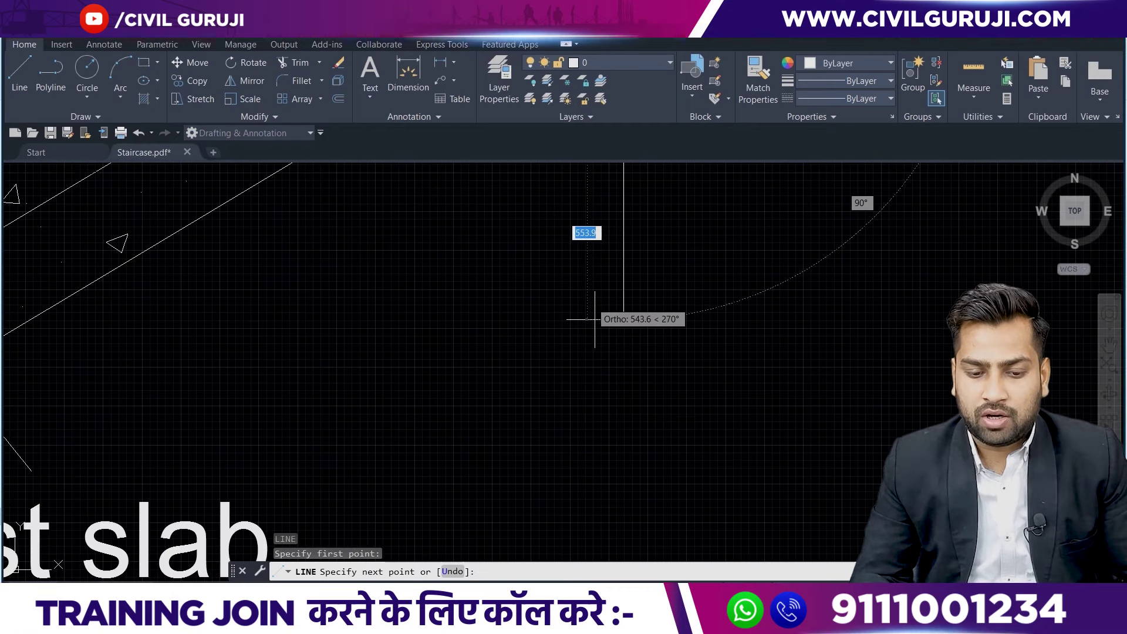
{"action": "scroll", "coordinate": [594, 319], "scroll_direction": "down", "scroll_amount": 3}
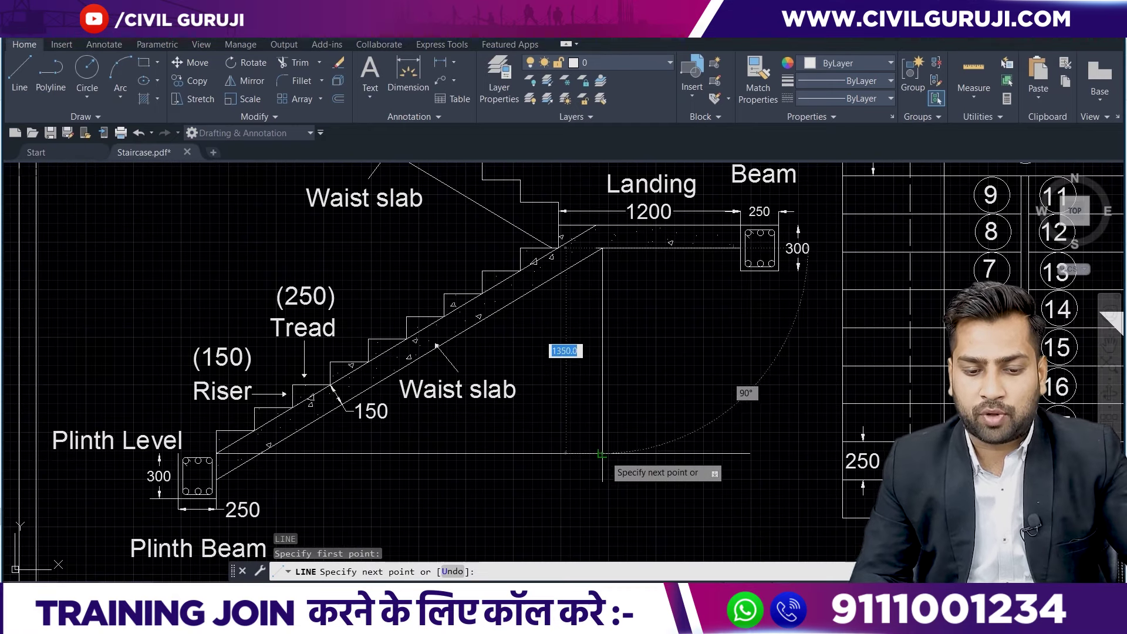
{"action": "left_click", "coordinate": [602, 453]}
{"action": "key", "text": "Escape"}
{"action": "type", "text": "trim"}
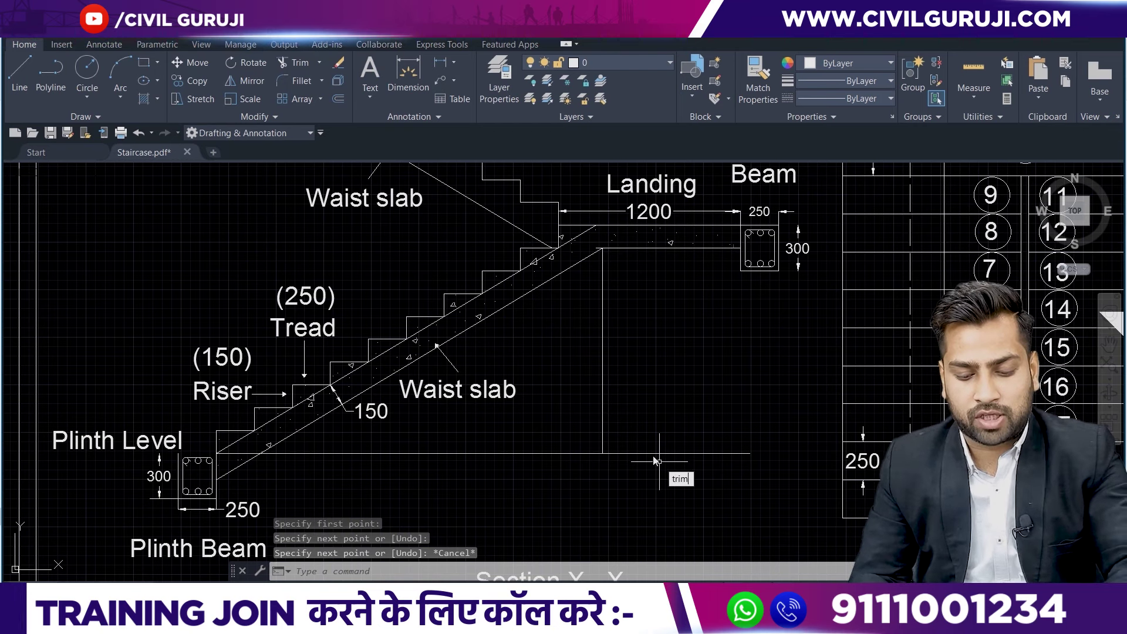
Trim the plinth line where it extends beyond the new vertical line.
{"action": "key", "text": "Return"}
{"action": "left_click", "coordinate": [655, 453]}
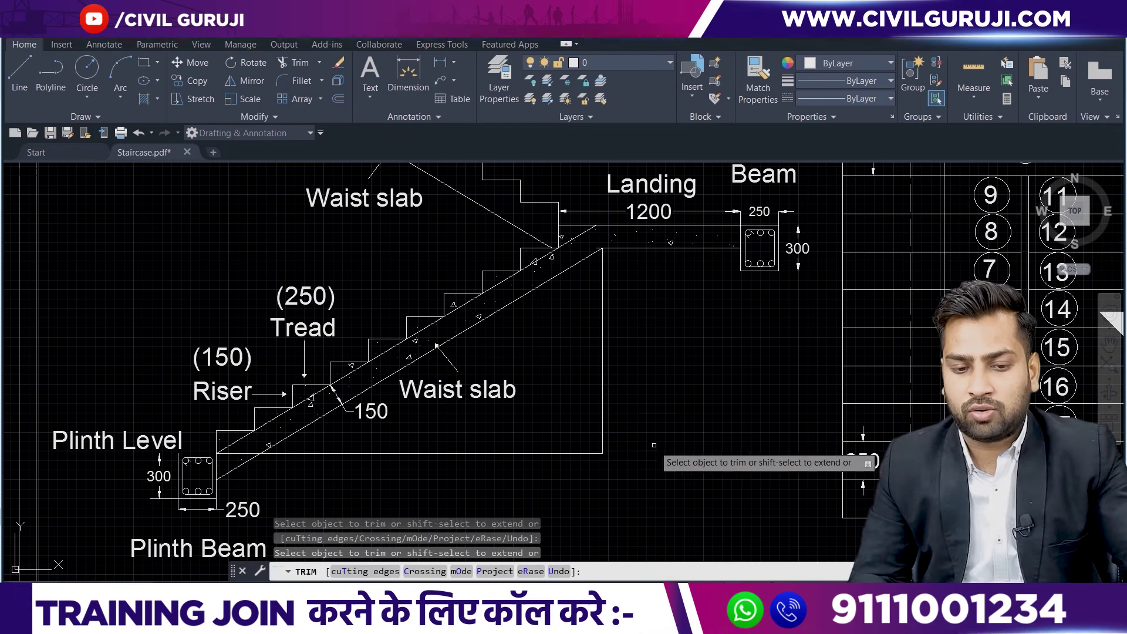
{"action": "key", "text": "Escape"}
{"action": "scroll", "coordinate": [604, 402], "scroll_direction": "down", "scroll_amount": 4}
{"action": "scroll", "coordinate": [573, 372], "scroll_direction": "up", "scroll_amount": 1}
{"action": "scroll", "coordinate": [572, 372], "scroll_direction": "up", "scroll_amount": 1}
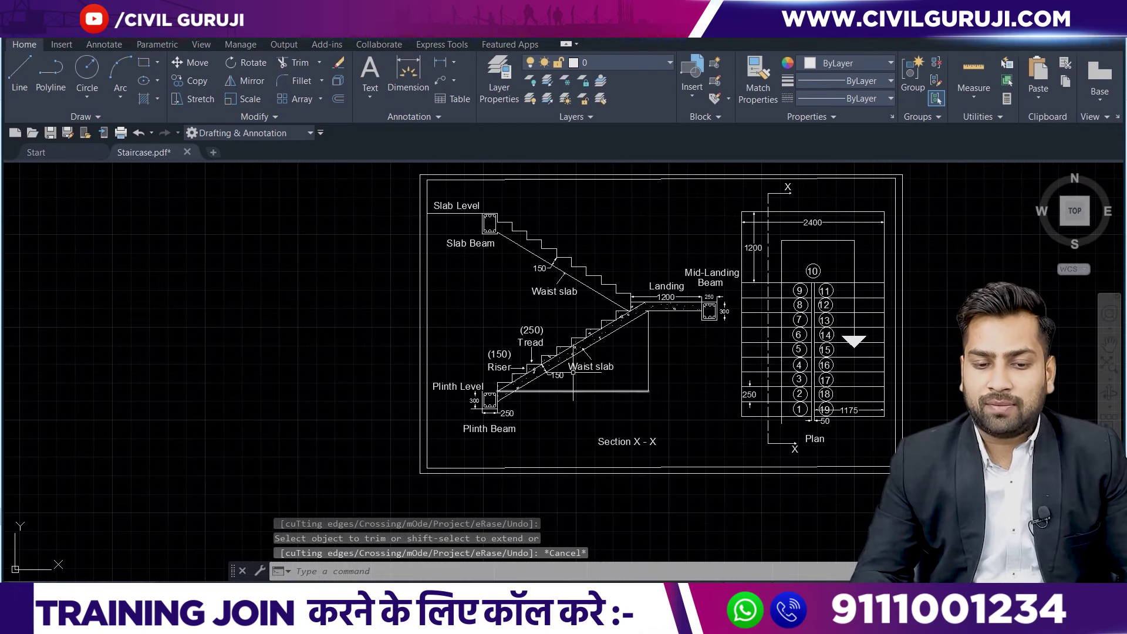
{"action": "scroll", "coordinate": [572, 372], "scroll_direction": "up", "scroll_amount": 4}
{"action": "scroll", "coordinate": [573, 372], "scroll_direction": "up", "scroll_amount": 2}
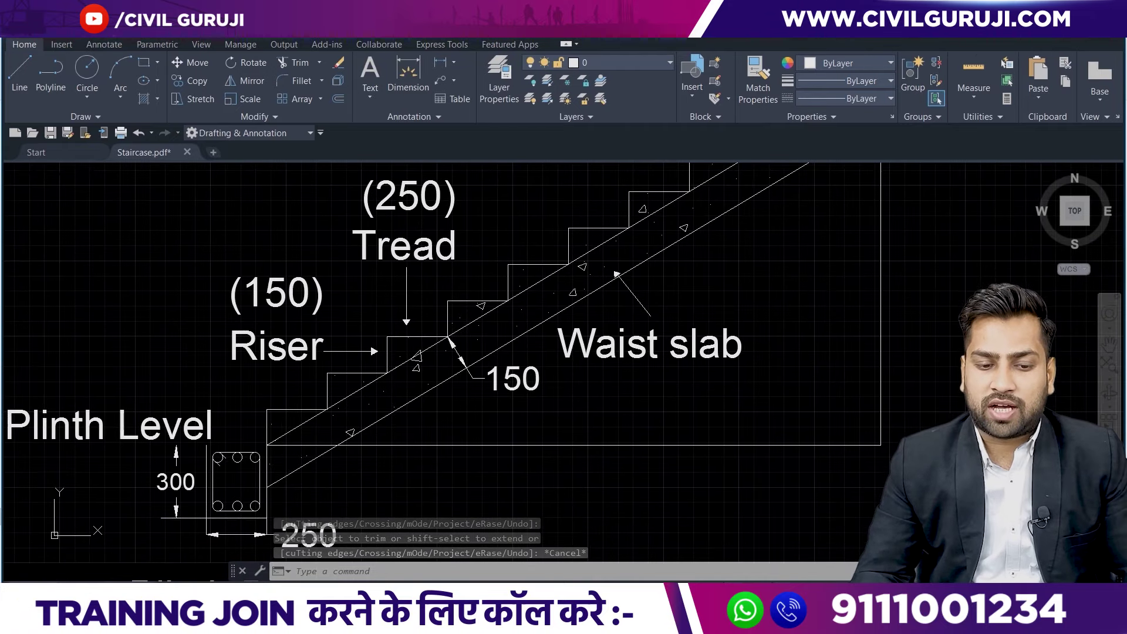
{"action": "scroll", "coordinate": [448, 369], "scroll_direction": "up", "scroll_amount": 4}
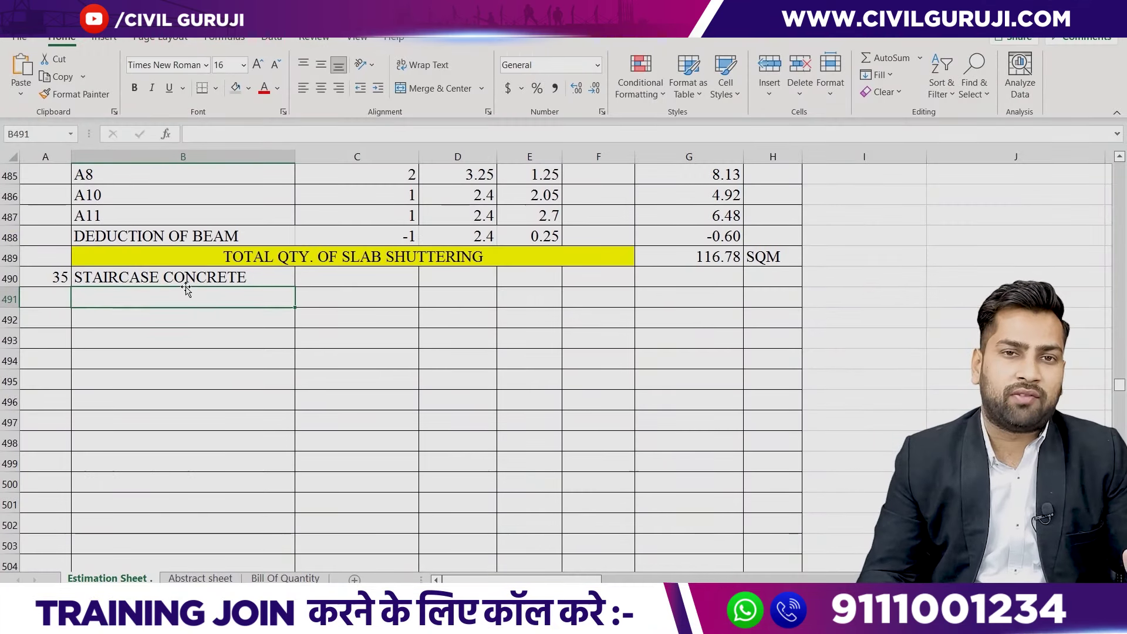
Add a 'Waist slab' row label in B491 under item 35 STAIRCASE CONCRETE.
{"action": "left_click", "coordinate": [206, 302]}
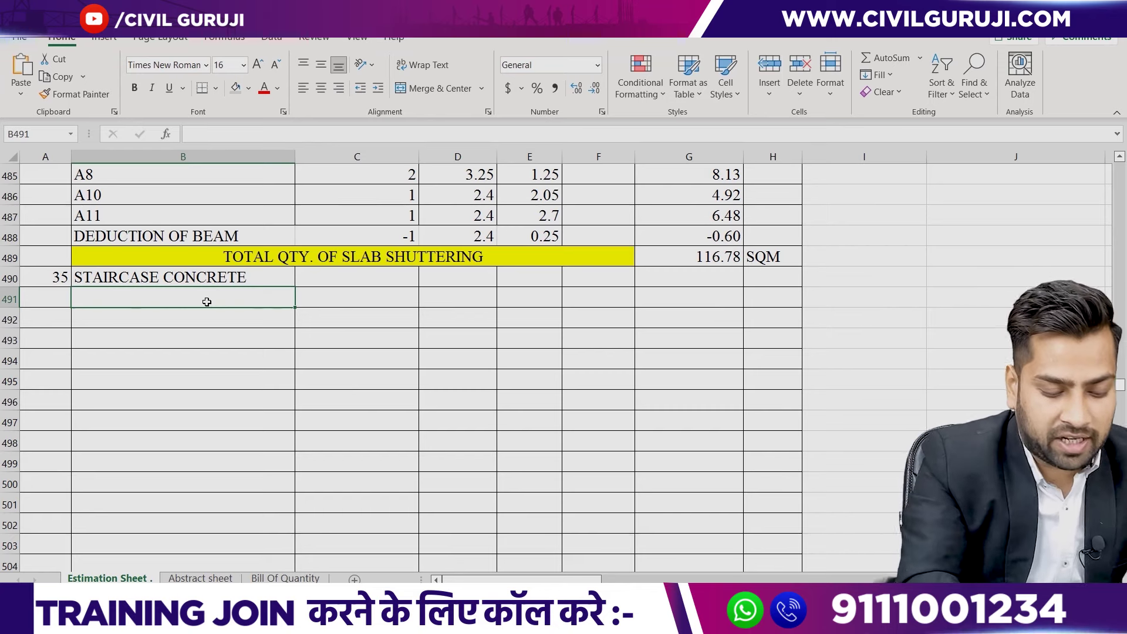
{"action": "type", "text": "Waist sla"}
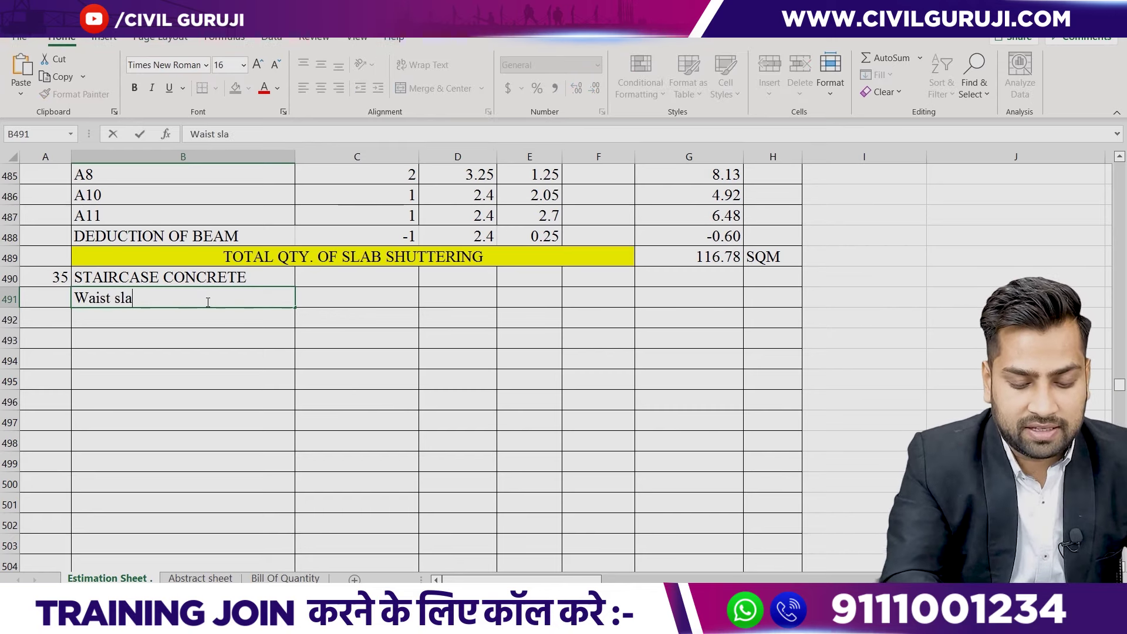
{"action": "type", "text": "b"}
{"action": "left_click", "coordinate": [301, 359]}
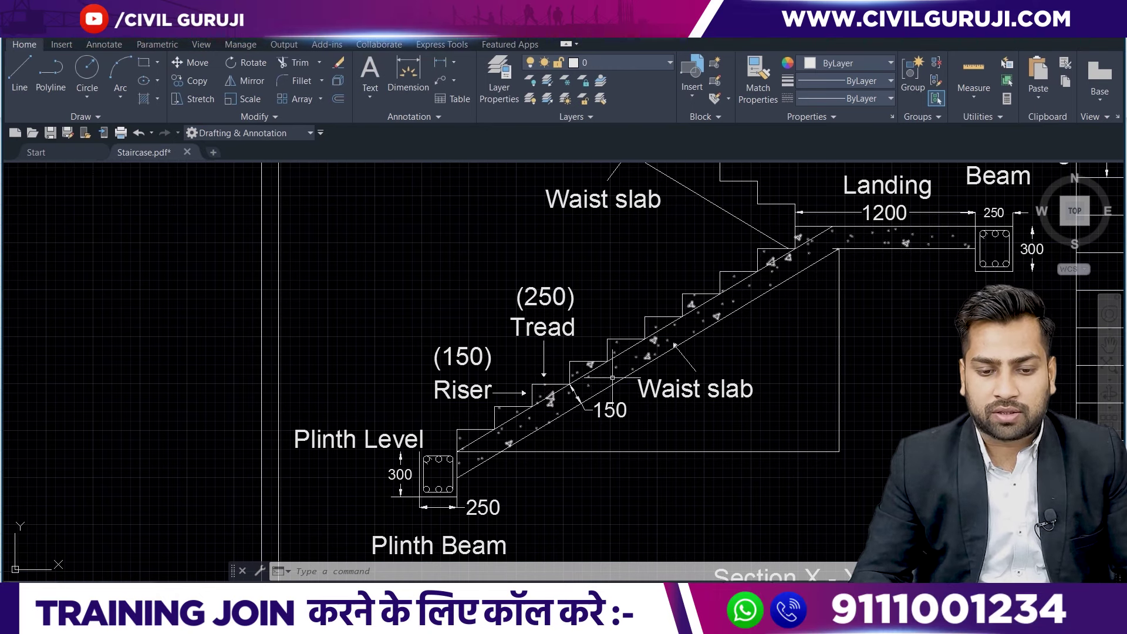
Grip-shorten the waist-slab stair line so it ends at the top tread corner.
{"action": "scroll", "coordinate": [830, 230], "scroll_direction": "down", "scroll_amount": 1}
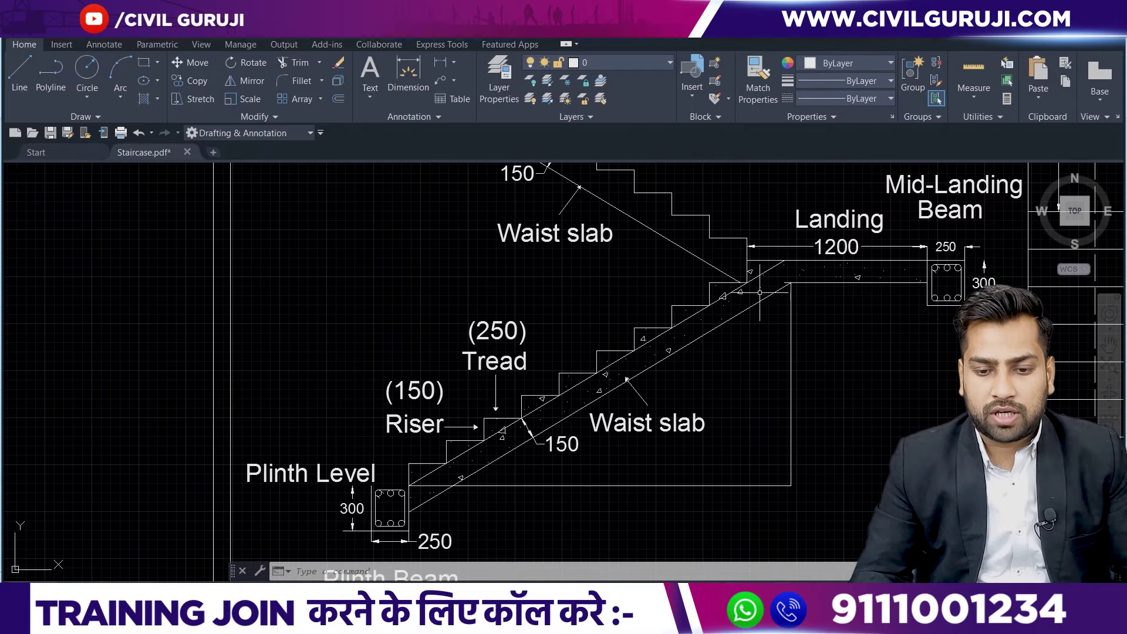
{"action": "scroll", "coordinate": [774, 254], "scroll_direction": "up", "scroll_amount": 5}
{"action": "scroll", "coordinate": [743, 233], "scroll_direction": "down", "scroll_amount": 2}
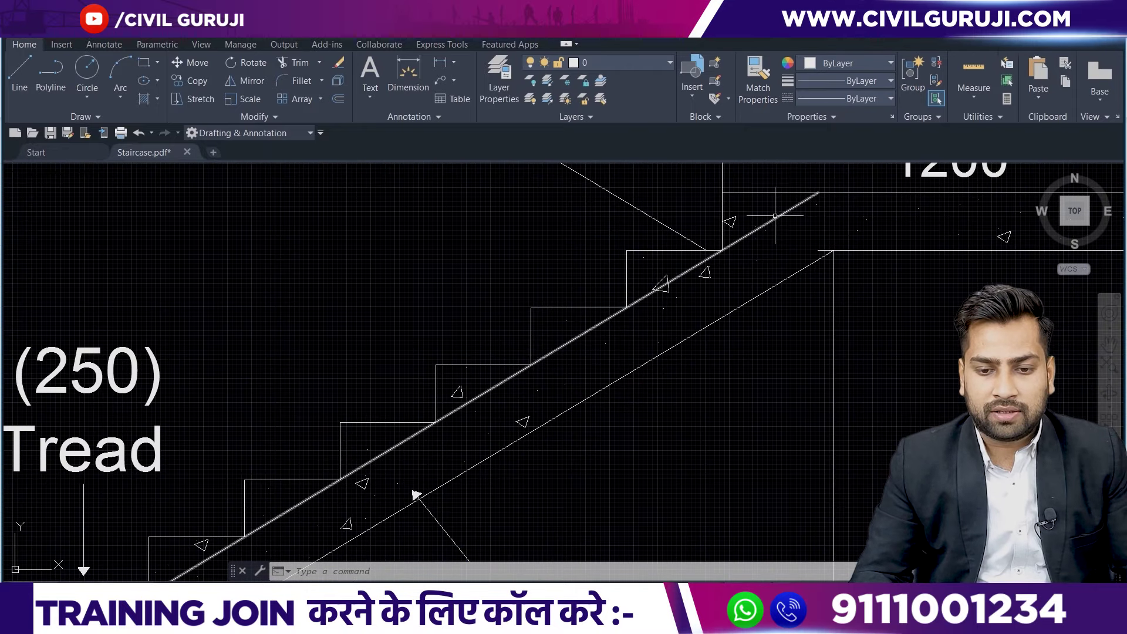
{"action": "left_click", "coordinate": [744, 236]}
{"action": "left_click", "coordinate": [818, 192]}
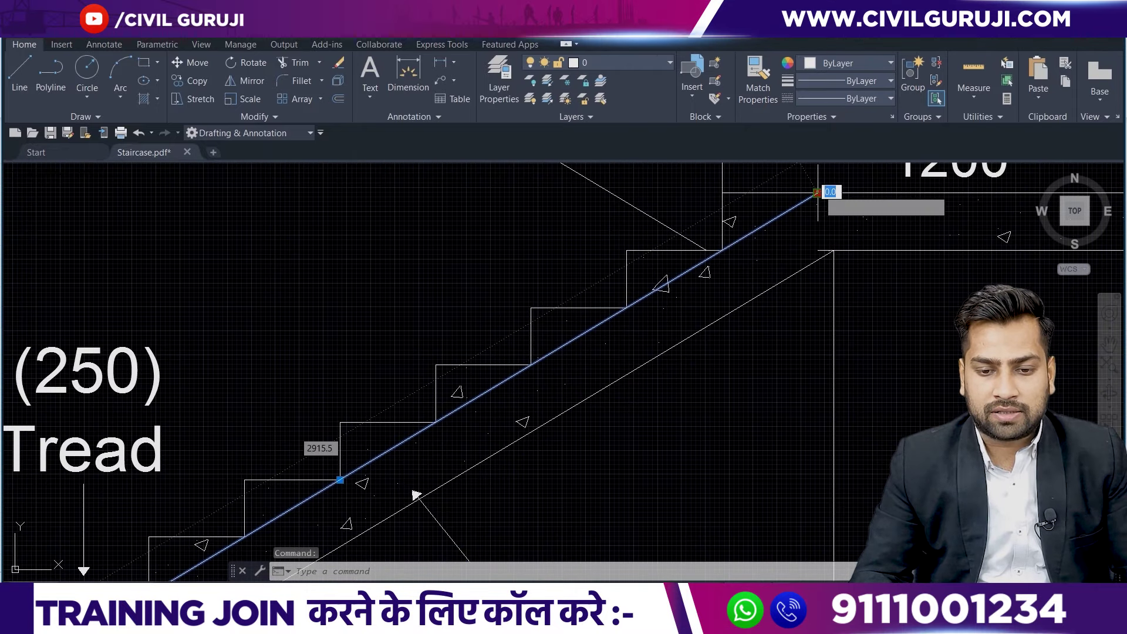
{"action": "left_click", "coordinate": [722, 250]}
Draw a short horizontal line rightward from the top tread corner.
{"action": "type", "text": "l"}
{"action": "key", "text": "Return"}
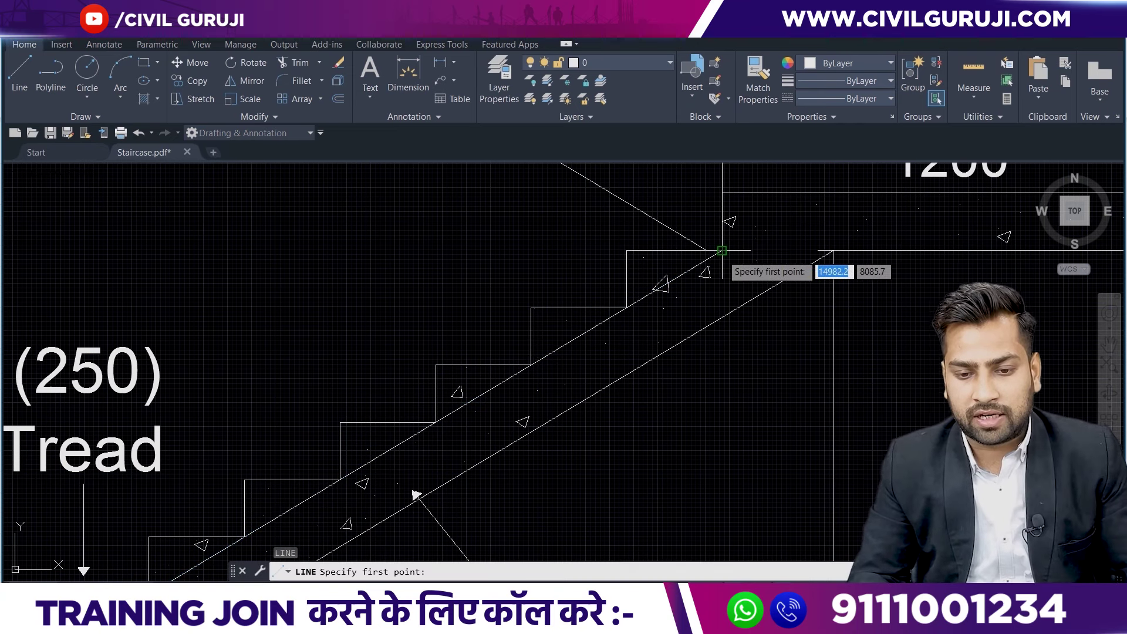
{"action": "left_click", "coordinate": [722, 251]}
{"action": "left_click", "coordinate": [831, 251]}
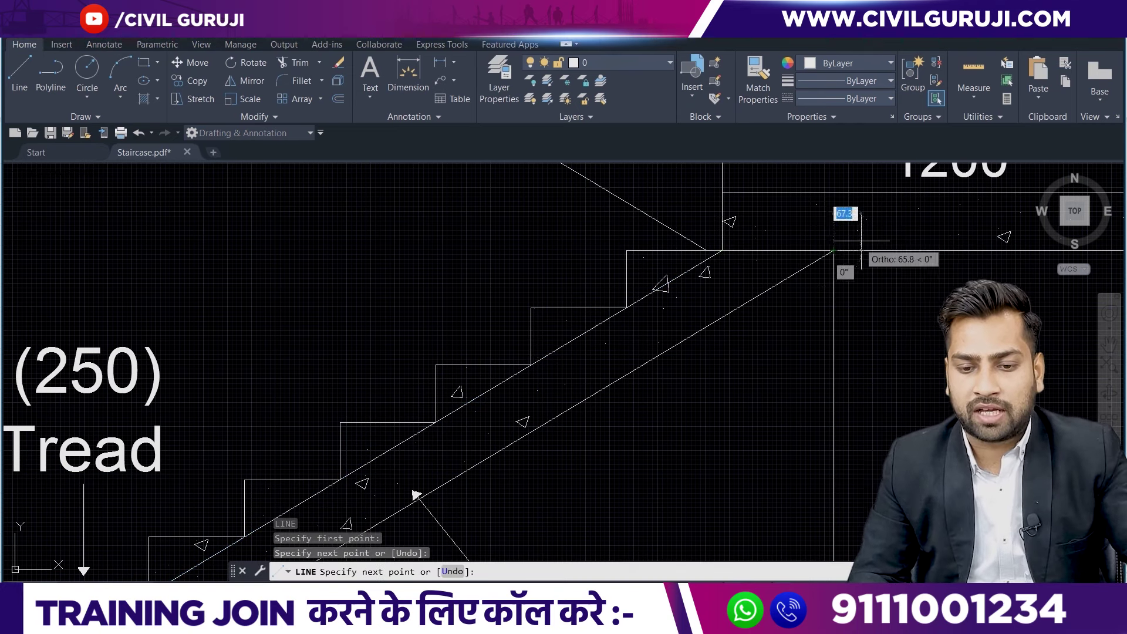
{"action": "key", "text": "Escape"}
{"action": "scroll", "coordinate": [831, 251], "scroll_direction": "down", "scroll_amount": 2}
{"action": "middle_click_drag", "start_coordinate": [807, 298], "coordinate": [899, 222]}
{"action": "scroll", "coordinate": [832, 208], "scroll_direction": "down", "scroll_amount": 2}
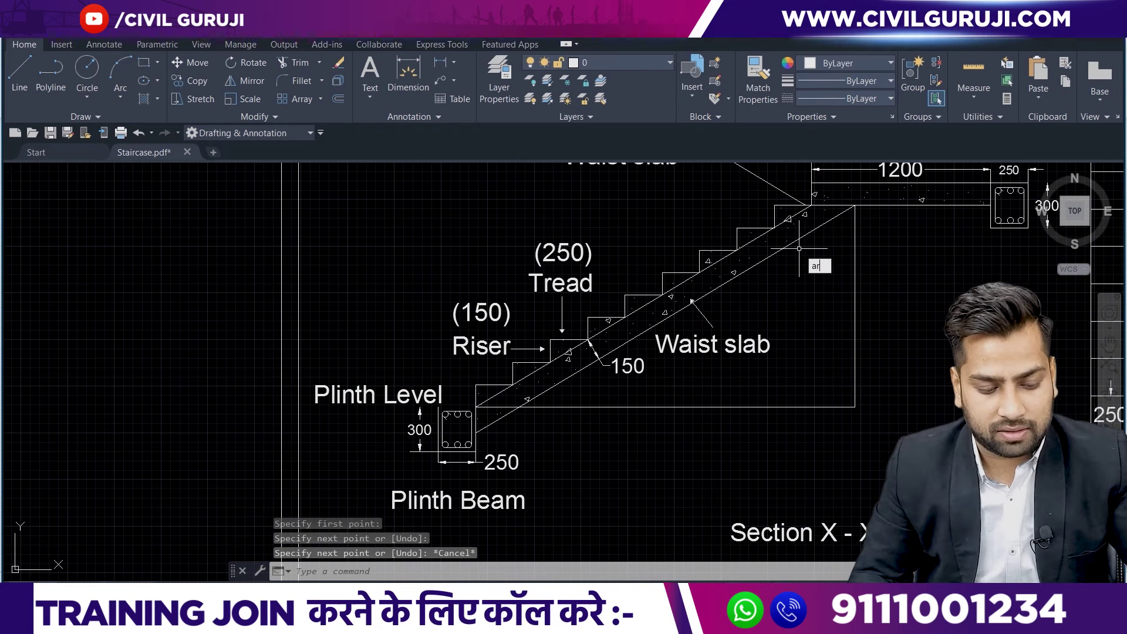
Measure the waist slab with AREA from its bottom corner to top-right corner, then cancel.
{"action": "type", "text": "area"}
{"action": "key", "text": "Return"}
{"action": "scroll", "coordinate": [498, 417], "scroll_direction": "up", "scroll_amount": 5}
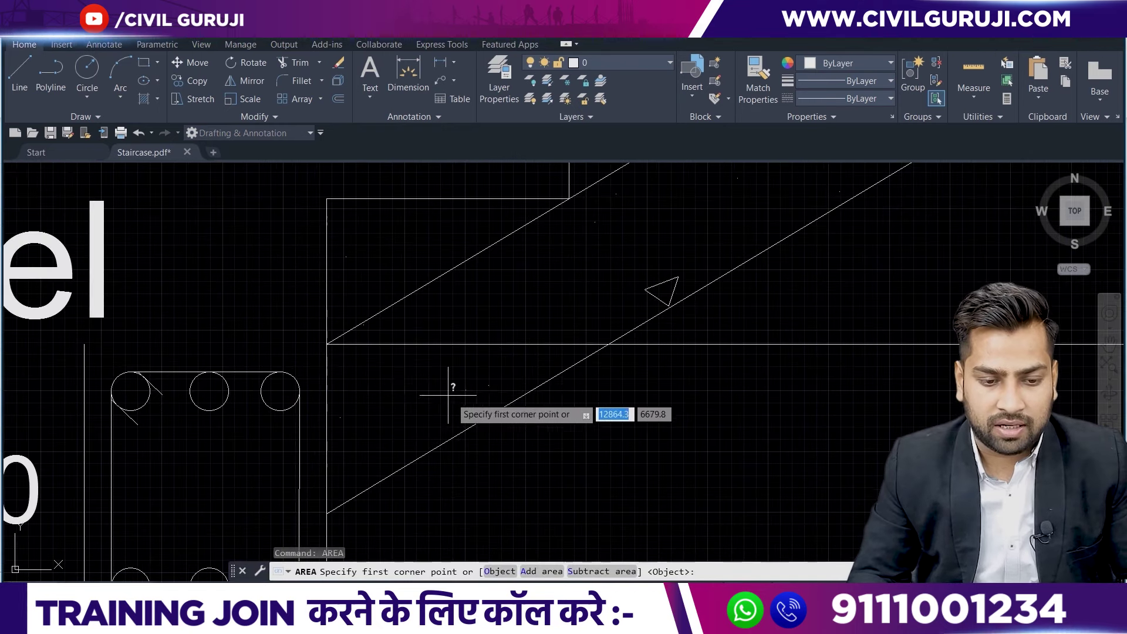
{"action": "left_click", "coordinate": [327, 345]}
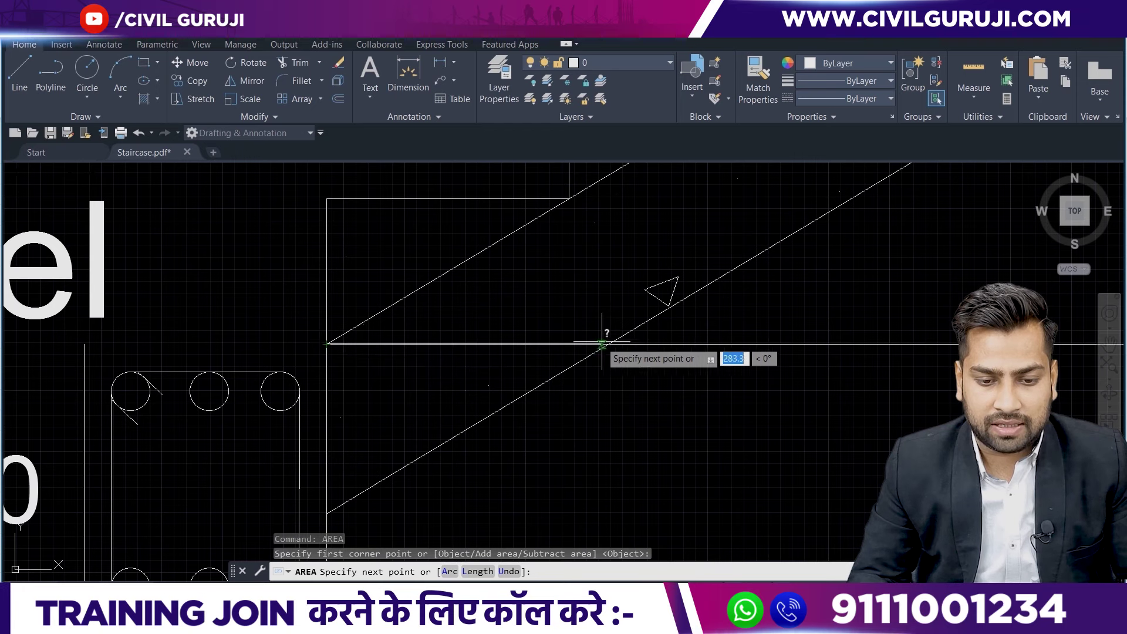
{"action": "middle_click_drag", "start_coordinate": [813, 234], "coordinate": [797, 258]}
{"action": "scroll", "coordinate": [491, 471], "scroll_direction": "down", "scroll_amount": 3}
{"action": "scroll", "coordinate": [755, 315], "scroll_direction": "down", "scroll_amount": 2}
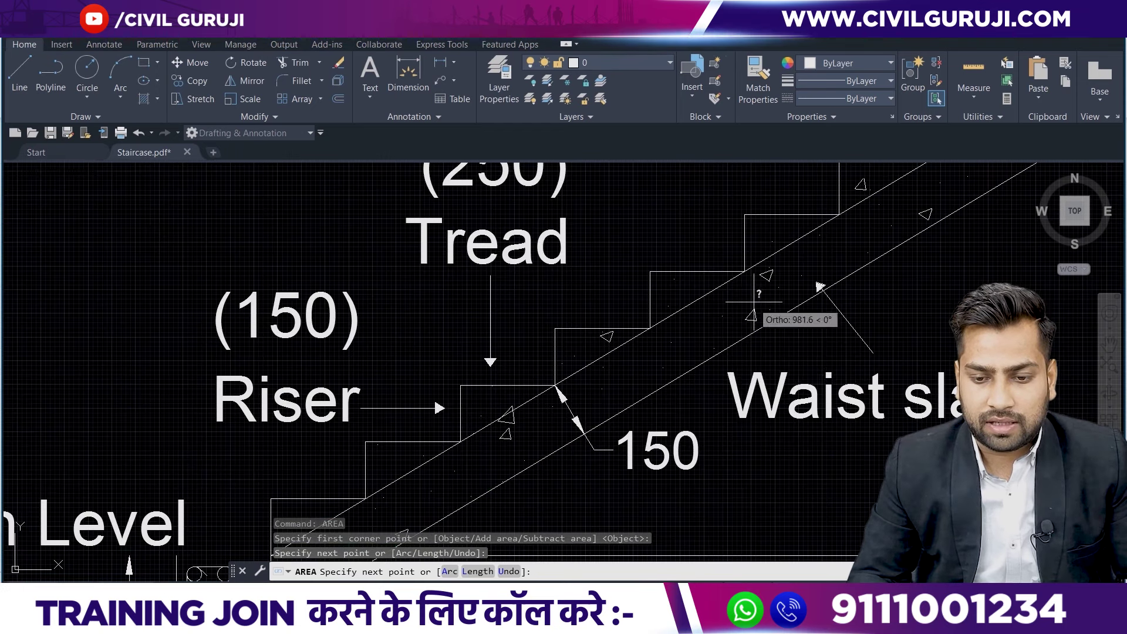
{"action": "middle_click_drag", "start_coordinate": [755, 314], "coordinate": [440, 534]}
{"action": "scroll", "coordinate": [794, 308], "scroll_direction": "up", "scroll_amount": 2}
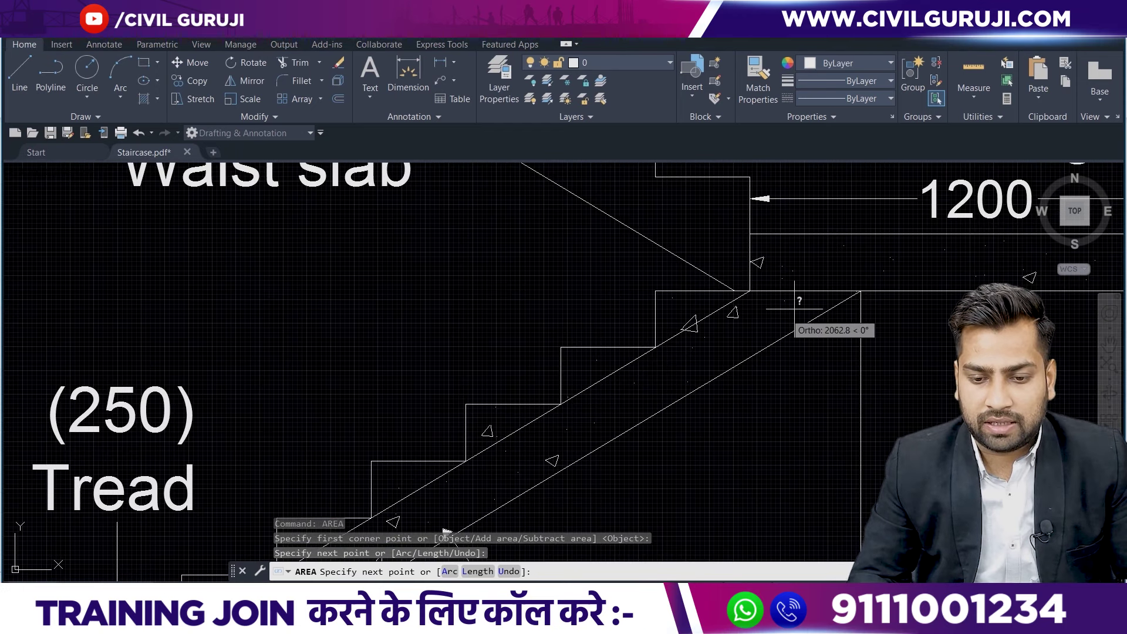
{"action": "left_click", "coordinate": [861, 291]}
{"action": "scroll", "coordinate": [750, 302], "scroll_direction": "down", "scroll_amount": 3}
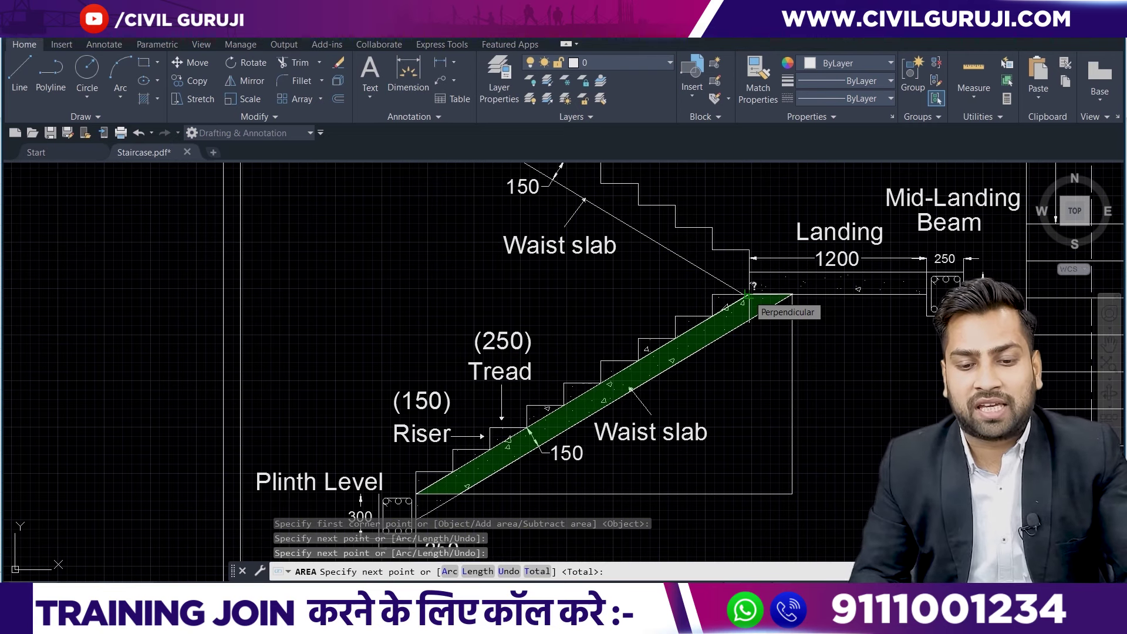
{"action": "key", "text": "Escape"}
{"action": "middle_click_drag", "start_coordinate": [725, 395], "coordinate": [708, 329]}
{"action": "scroll", "coordinate": [513, 380], "scroll_direction": "up", "scroll_amount": 3}
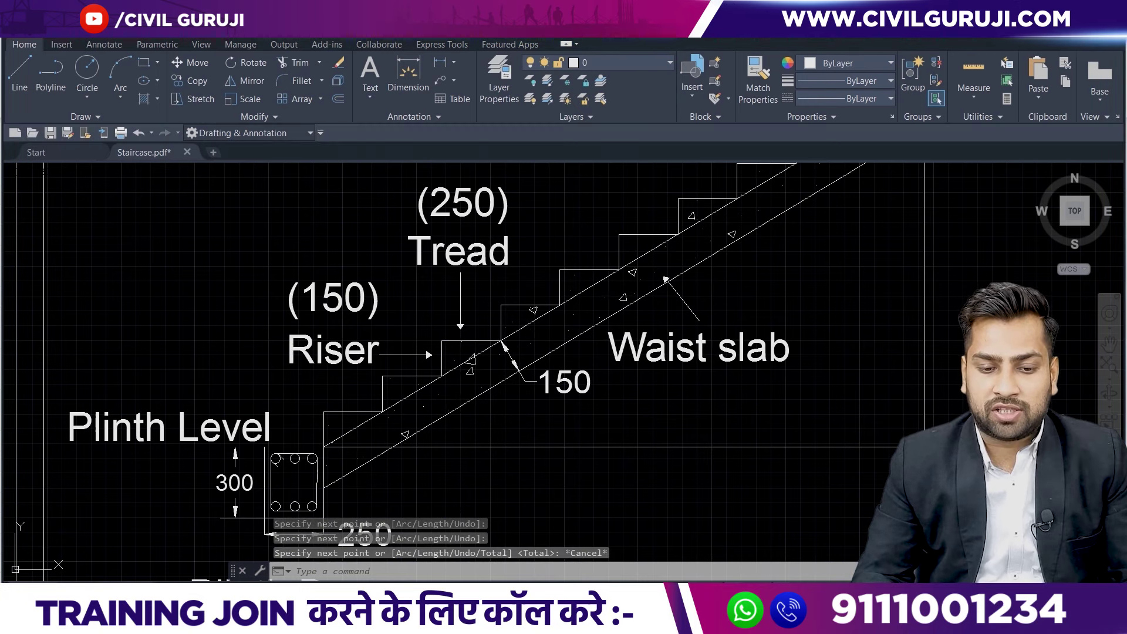
Enter 0.15 as the waist slab thickness in column F of the Excel row.
{"action": "key", "text": "alt+Tab"}
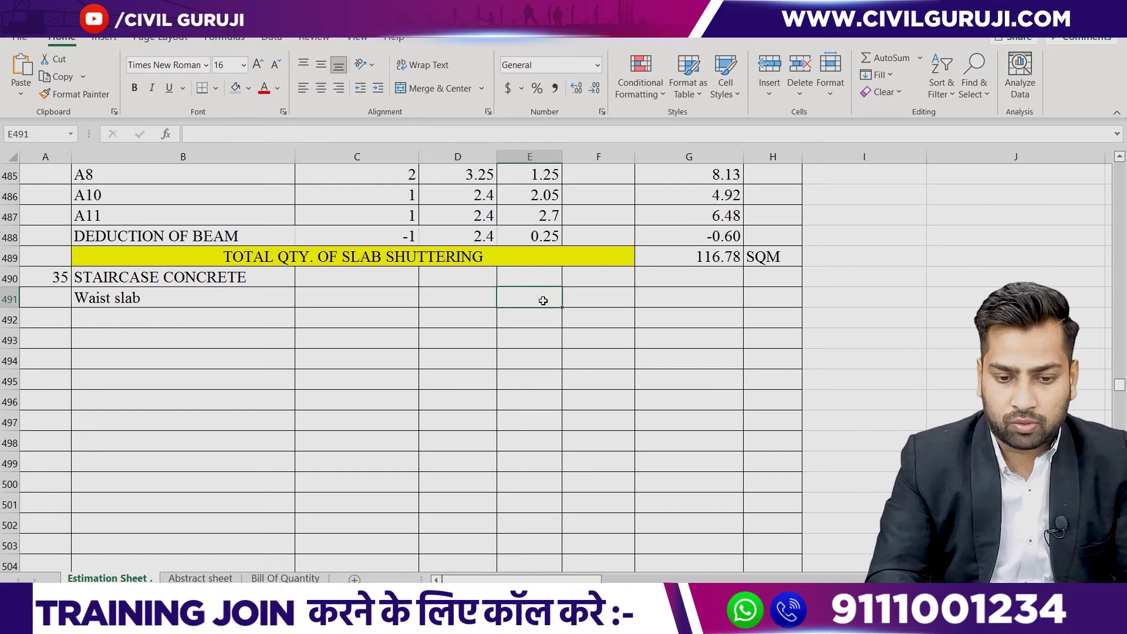
{"action": "key", "text": "Right"}
{"action": "type", "text": "15"}
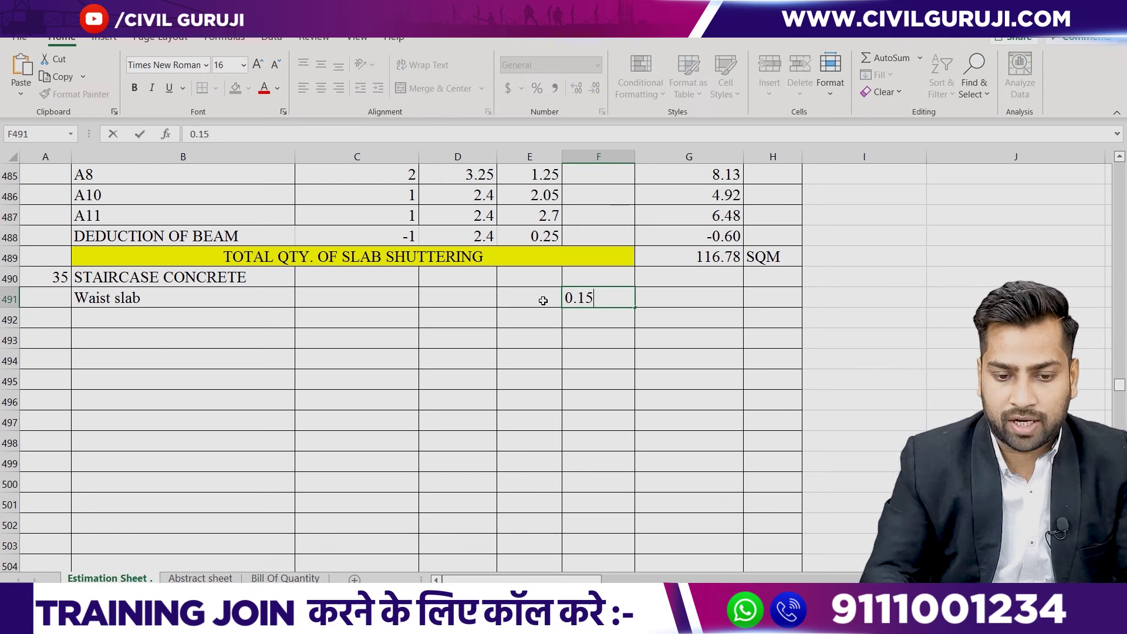
{"action": "key", "text": "Left"}
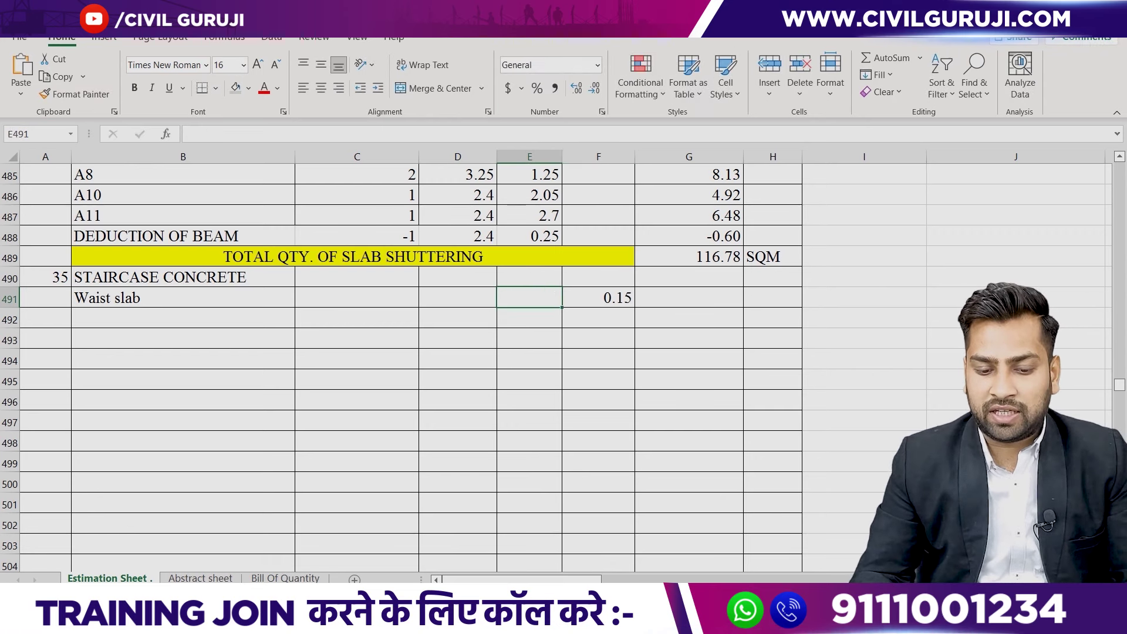
{"action": "key", "text": "alt+Tab"}
{"action": "scroll", "coordinate": [741, 446], "scroll_direction": "down", "scroll_amount": 5}
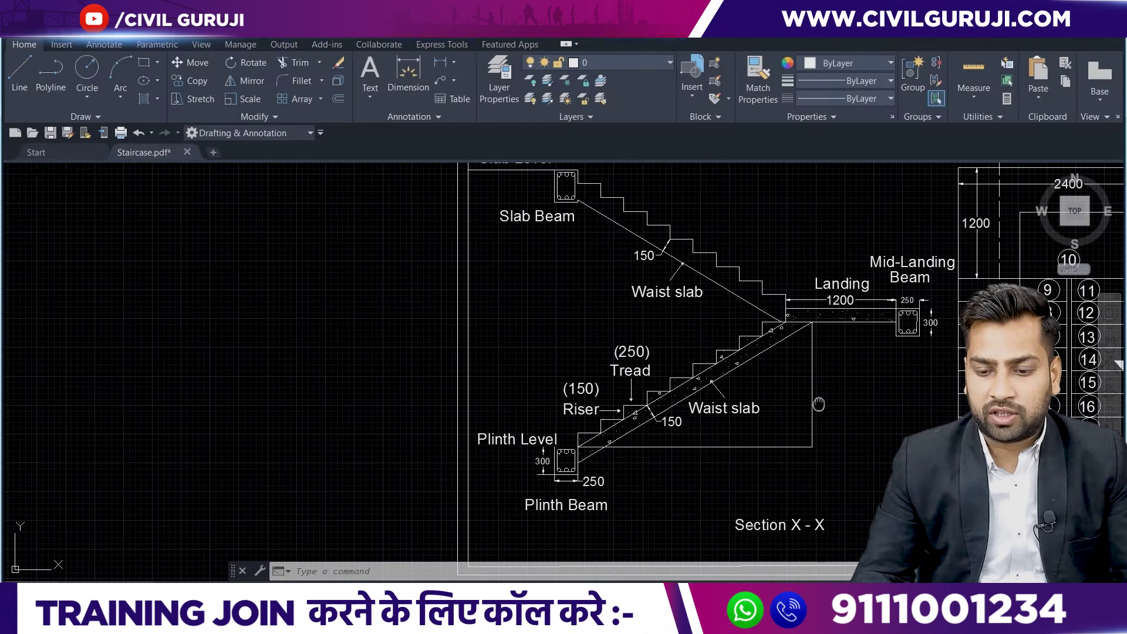
Centre the plan's numbered steps, then open and orbit the 3D staircase model.
{"action": "middle_click_drag", "start_coordinate": [819, 404], "coordinate": [632, 360]}
{"action": "scroll", "coordinate": [915, 445], "scroll_direction": "up", "scroll_amount": 4}
{"action": "middle_click_drag", "start_coordinate": [902, 434], "coordinate": [803, 431]}
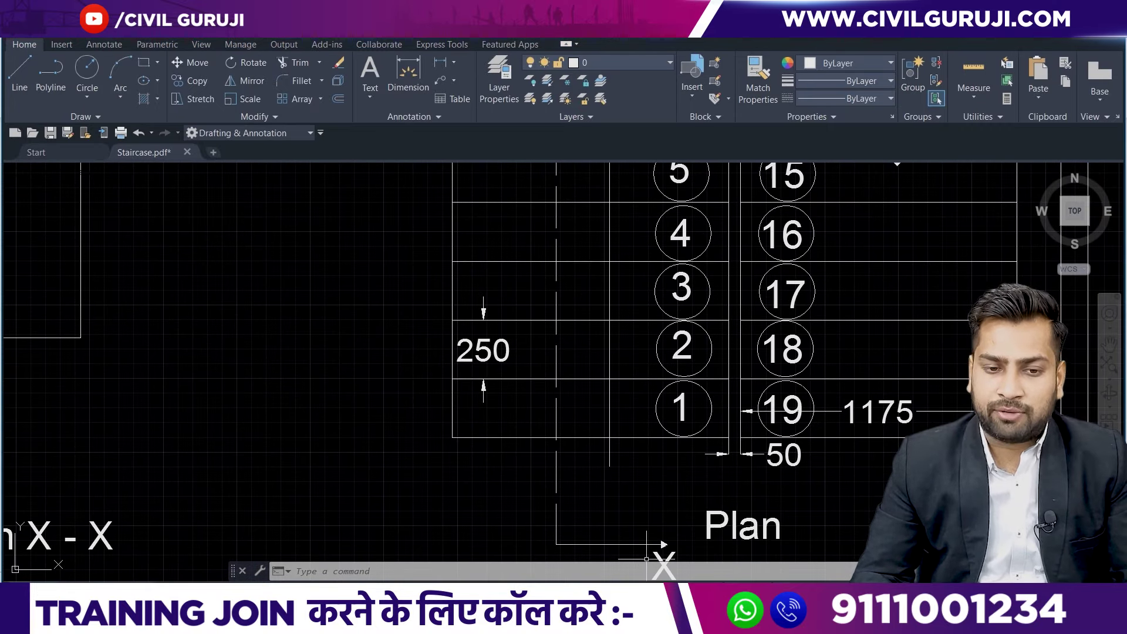
{"action": "left_click", "coordinate": [451, 546]}
{"action": "mouse_move", "coordinate": [604, 533]}
{"action": "left_mouse_down"}
{"action": "mouse_move", "coordinate": [731, 335]}
{"action": "mouse_move", "coordinate": [725, 455]}
{"action": "mouse_move", "coordinate": [661, 517]}
{"action": "mouse_move", "coordinate": [672, 470]}
{"action": "mouse_move", "coordinate": [667, 485]}
{"action": "mouse_move", "coordinate": [694, 471]}
{"action": "left_mouse_up"}
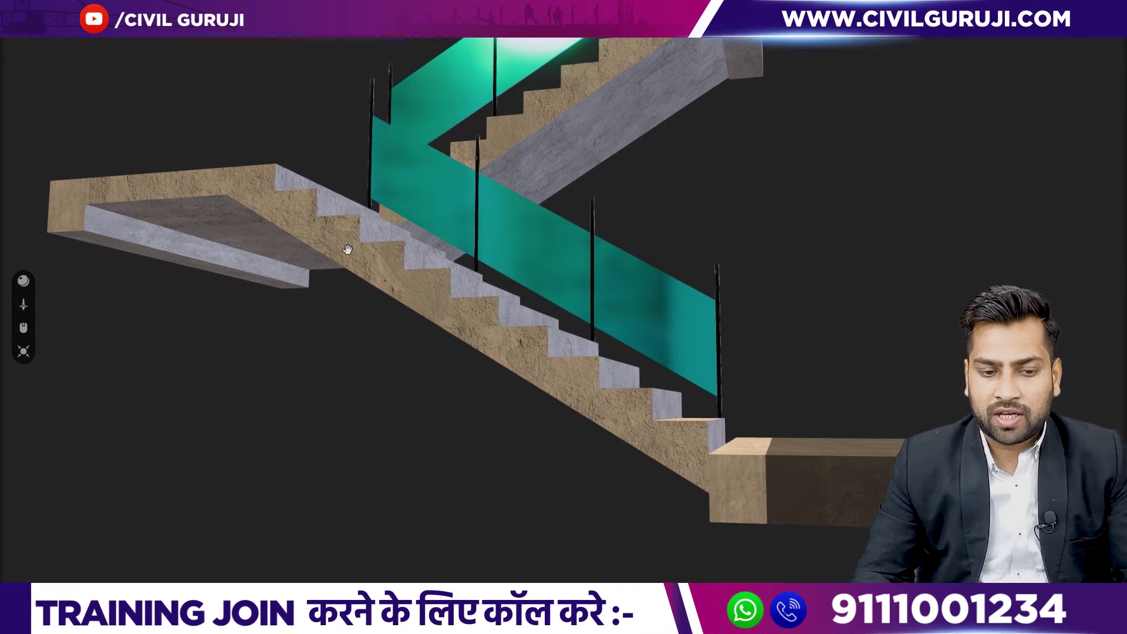
Orbit the 3D staircase to view the treads from above, then the underside, then the top again.
{"action": "left_click_drag", "start_coordinate": [344, 259], "coordinate": [451, 552]}
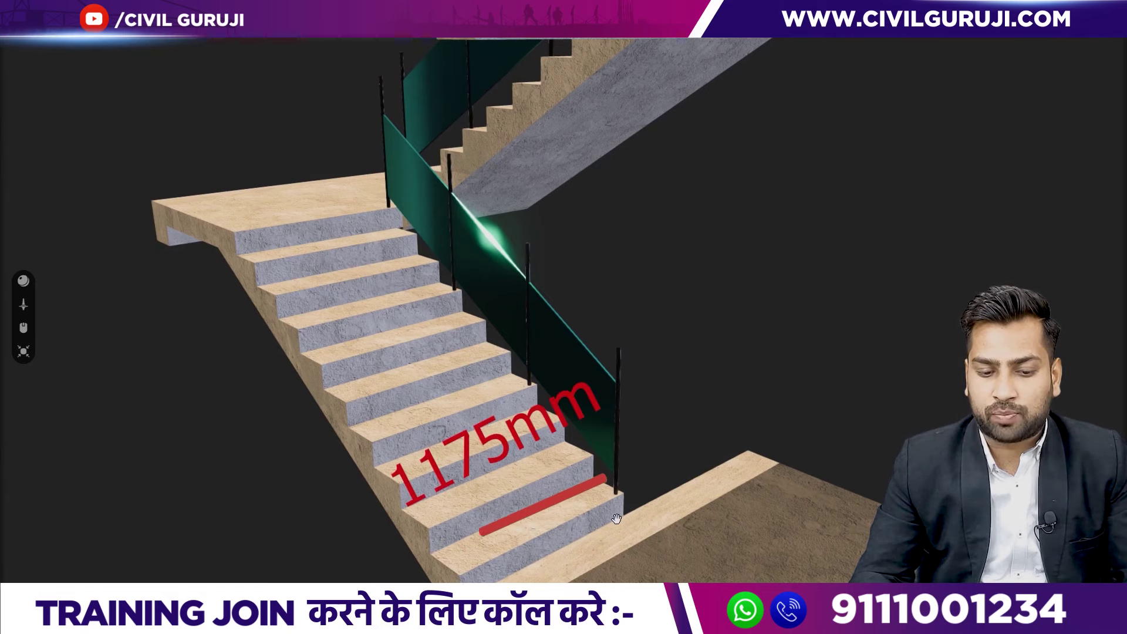
{"action": "mouse_move", "coordinate": [538, 561]}
{"action": "left_mouse_down"}
{"action": "mouse_move", "coordinate": [613, 536]}
{"action": "mouse_move", "coordinate": [616, 336]}
{"action": "left_mouse_up"}
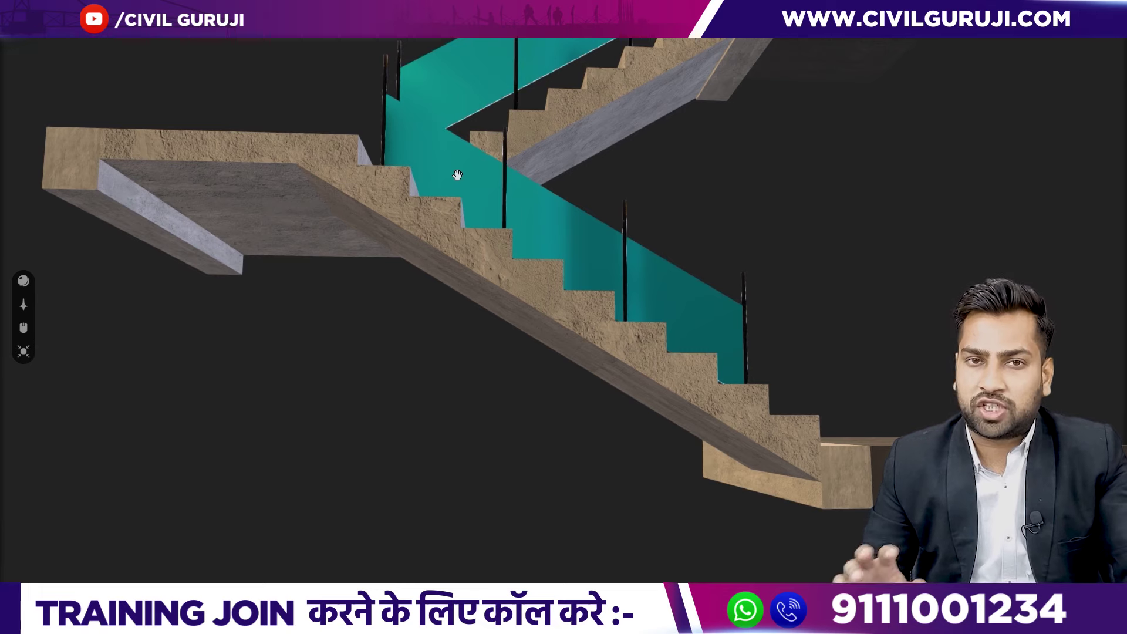
{"action": "mouse_move", "coordinate": [711, 388]}
{"action": "left_mouse_down"}
{"action": "mouse_move", "coordinate": [744, 445]}
{"action": "mouse_move", "coordinate": [691, 460]}
{"action": "mouse_move", "coordinate": [588, 523]}
{"action": "left_mouse_up"}
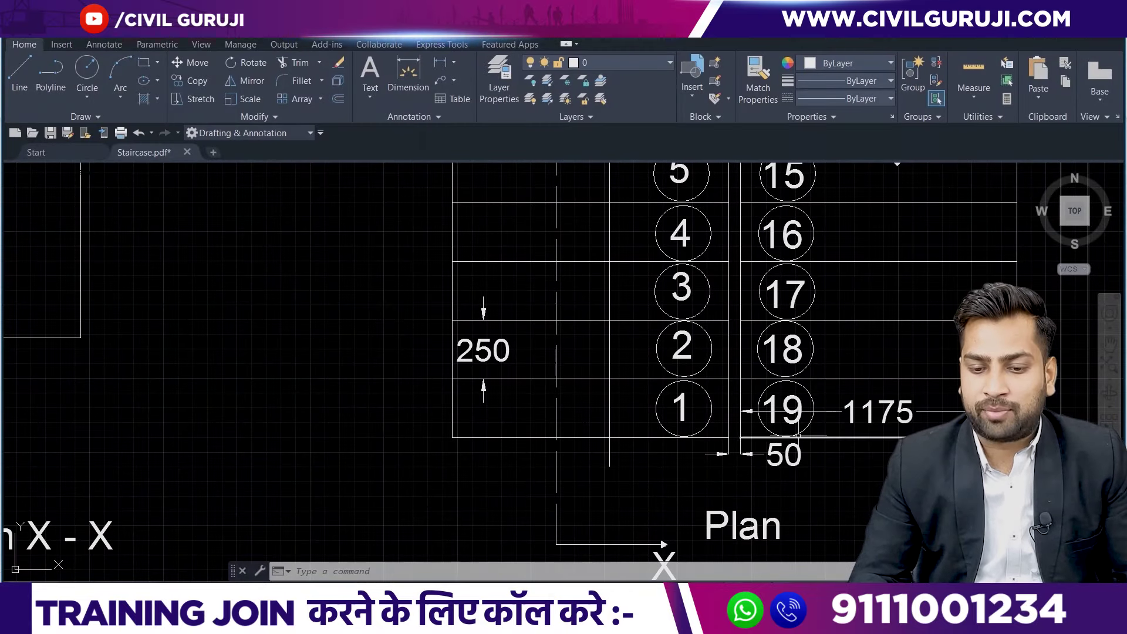
Enter 1.175 as the Waist slab flight width in cell E491.
{"action": "scroll", "coordinate": [843, 414], "scroll_direction": "down", "scroll_amount": 4}
{"action": "scroll", "coordinate": [851, 425], "scroll_direction": "up", "scroll_amount": 5}
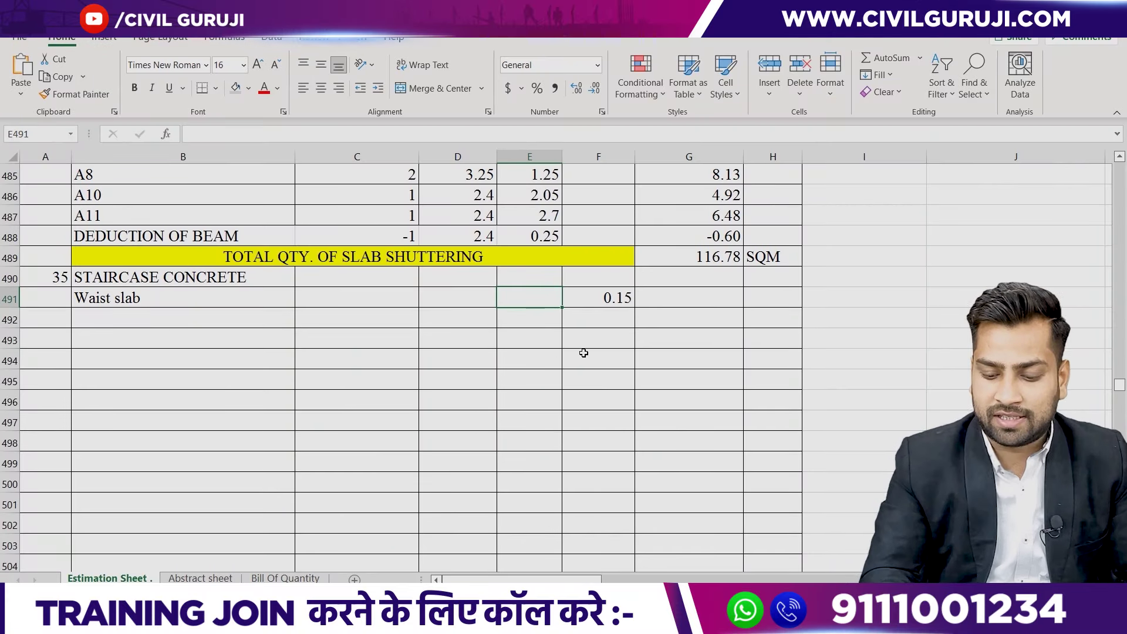
{"action": "type", "text": "1.175"}
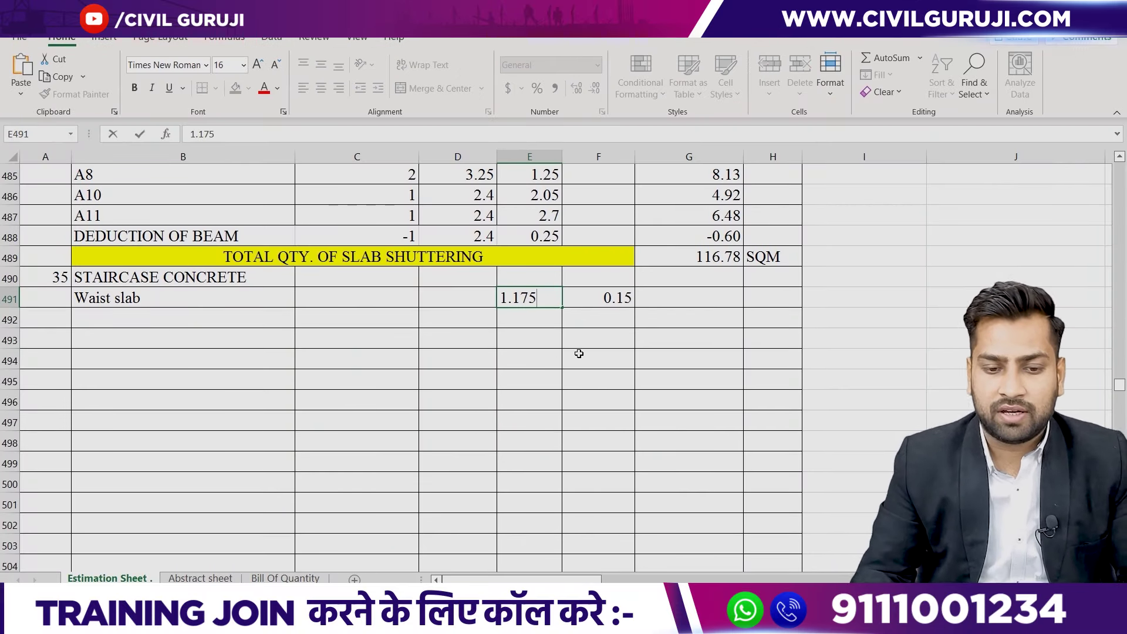
{"action": "left_click", "coordinate": [603, 382]}
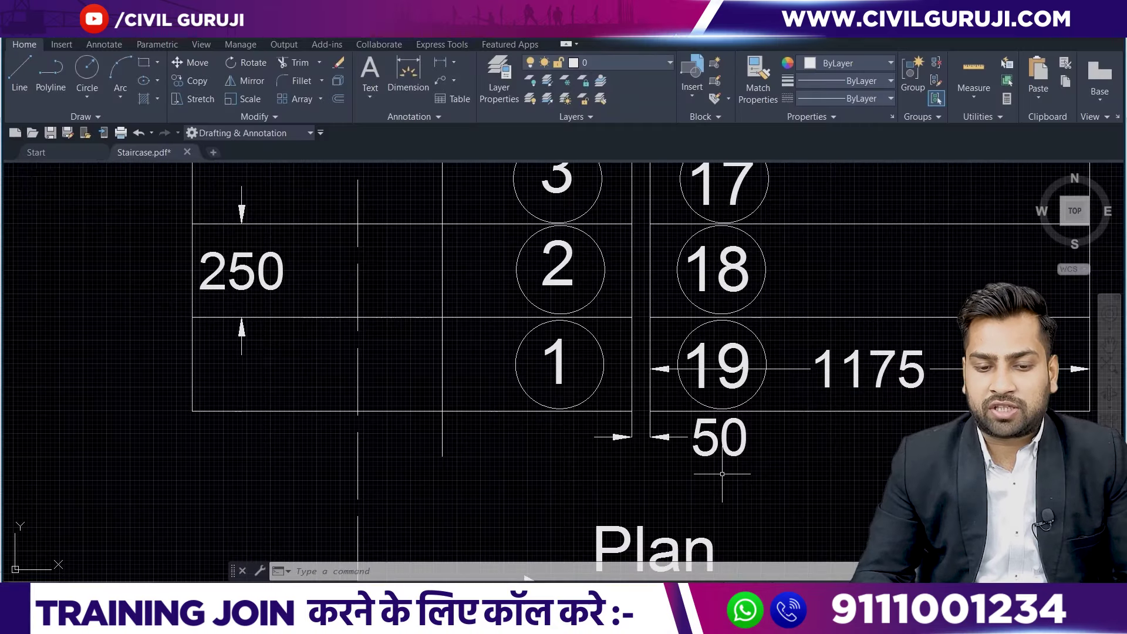
{"action": "scroll", "coordinate": [674, 376], "scroll_direction": "down", "scroll_amount": 5}
Draw a trial line from the slab beam corner to the landing corner, then delete it.
{"action": "scroll", "coordinate": [673, 376], "scroll_direction": "up", "scroll_amount": 1}
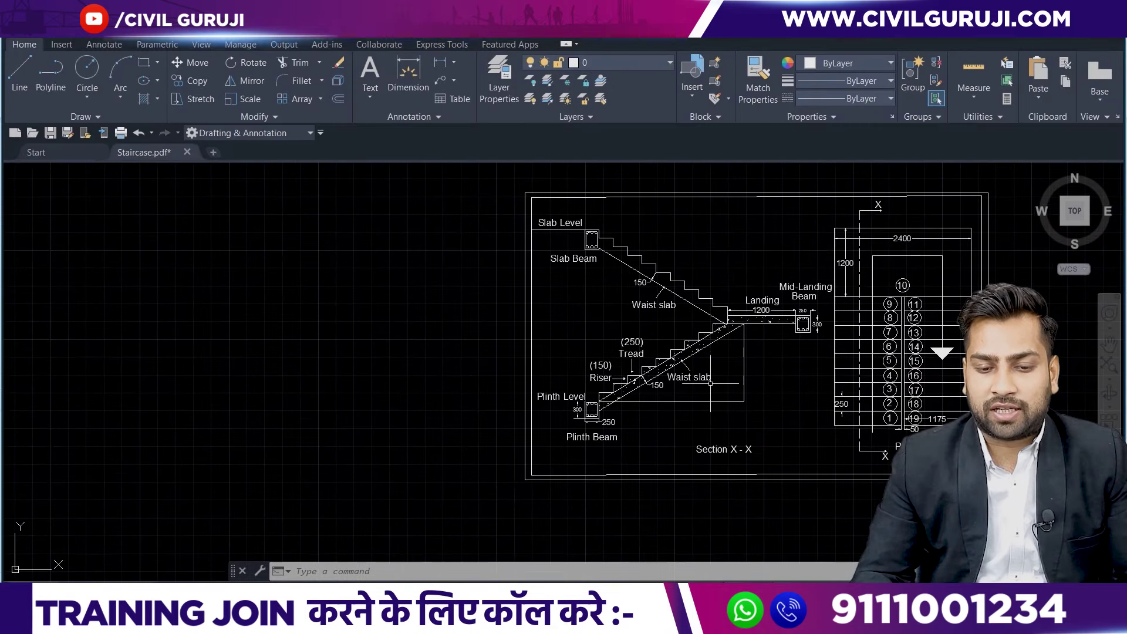
{"action": "scroll", "coordinate": [673, 377], "scroll_direction": "up", "scroll_amount": 4}
{"action": "middle_click_drag", "start_coordinate": [699, 382], "coordinate": [711, 480]}
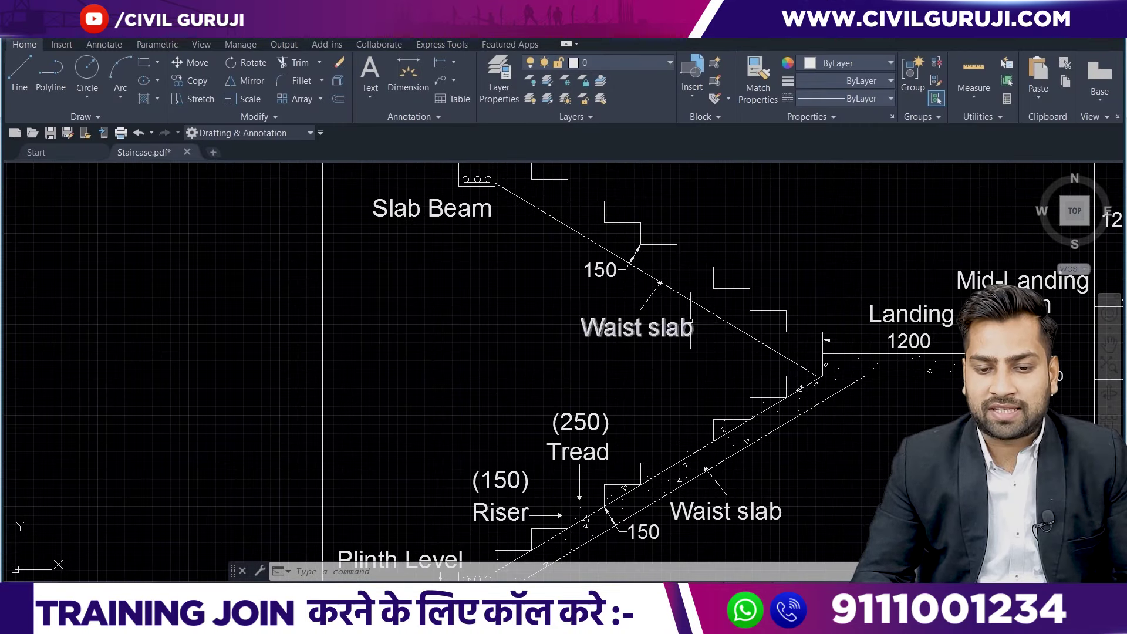
{"action": "key", "text": "l"}
{"action": "key", "text": "Return"}
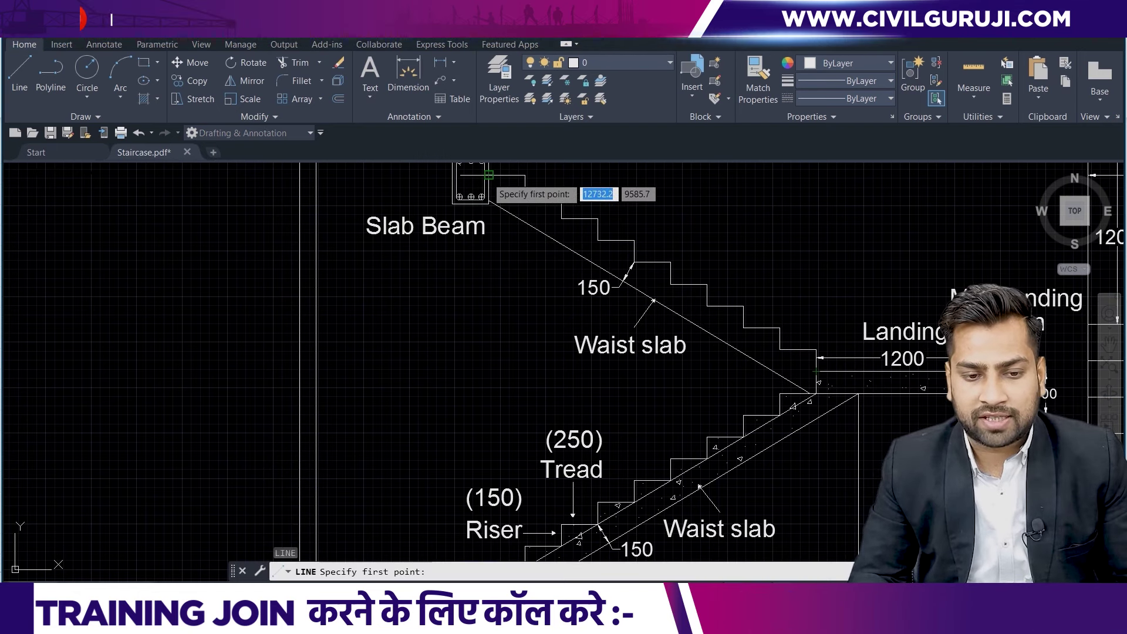
{"action": "left_click", "coordinate": [469, 202]}
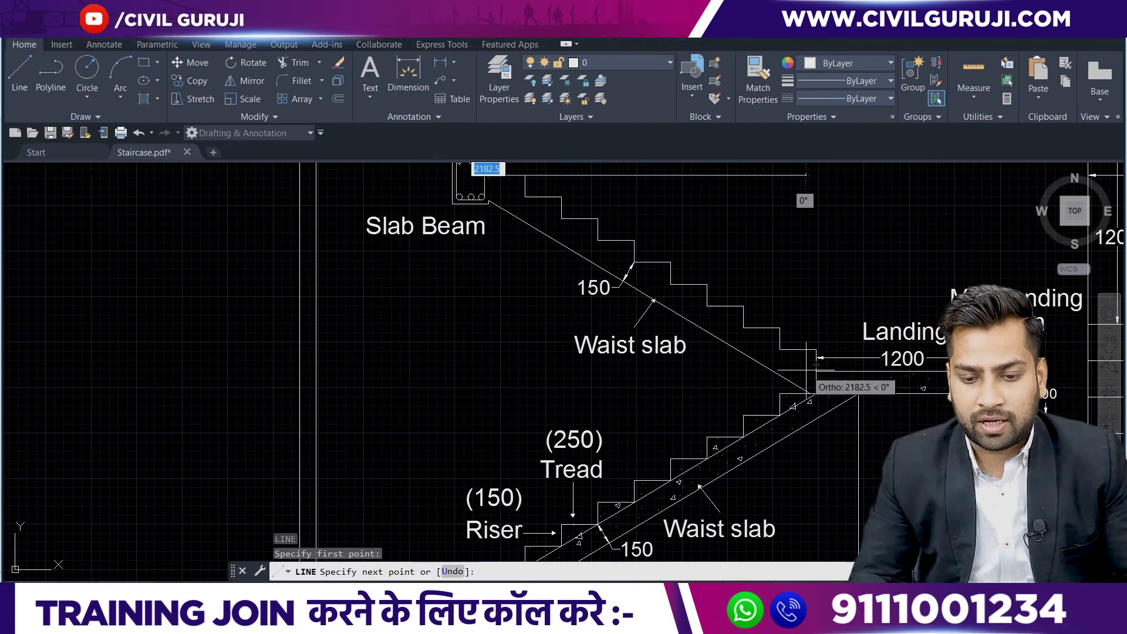
{"action": "scroll", "coordinate": [816, 381], "scroll_direction": "up", "scroll_amount": 2}
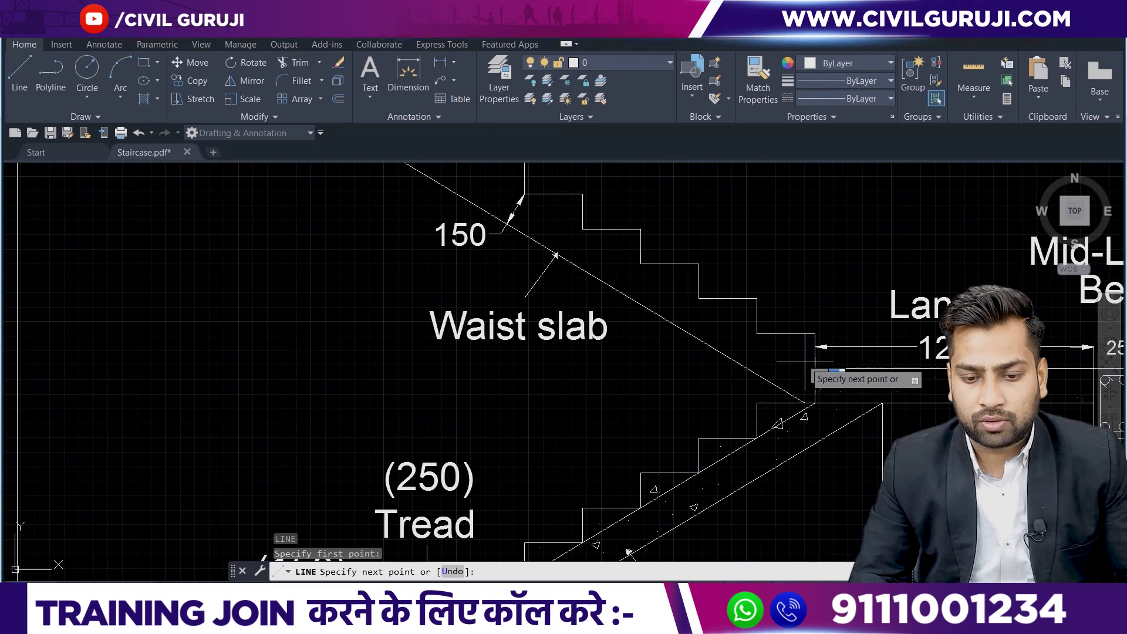
{"action": "left_click", "coordinate": [758, 333]}
{"action": "scroll", "coordinate": [786, 383], "scroll_direction": "down", "scroll_amount": 3}
{"action": "key", "text": "Escape"}
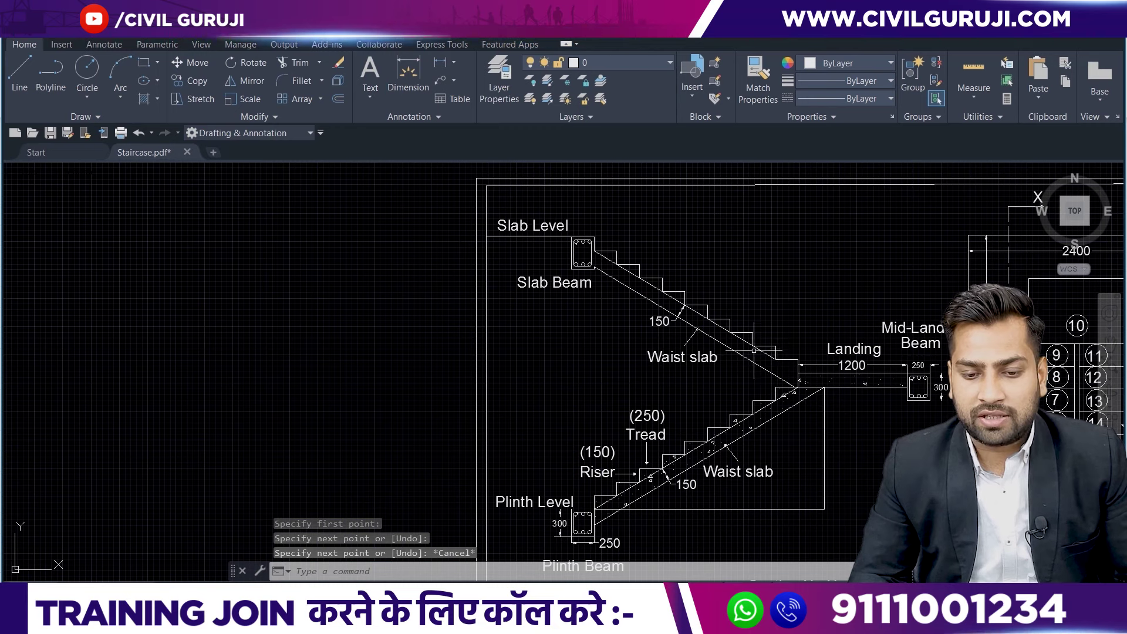
{"action": "left_click", "coordinate": [769, 364]}
{"action": "key", "text": "Delete"}
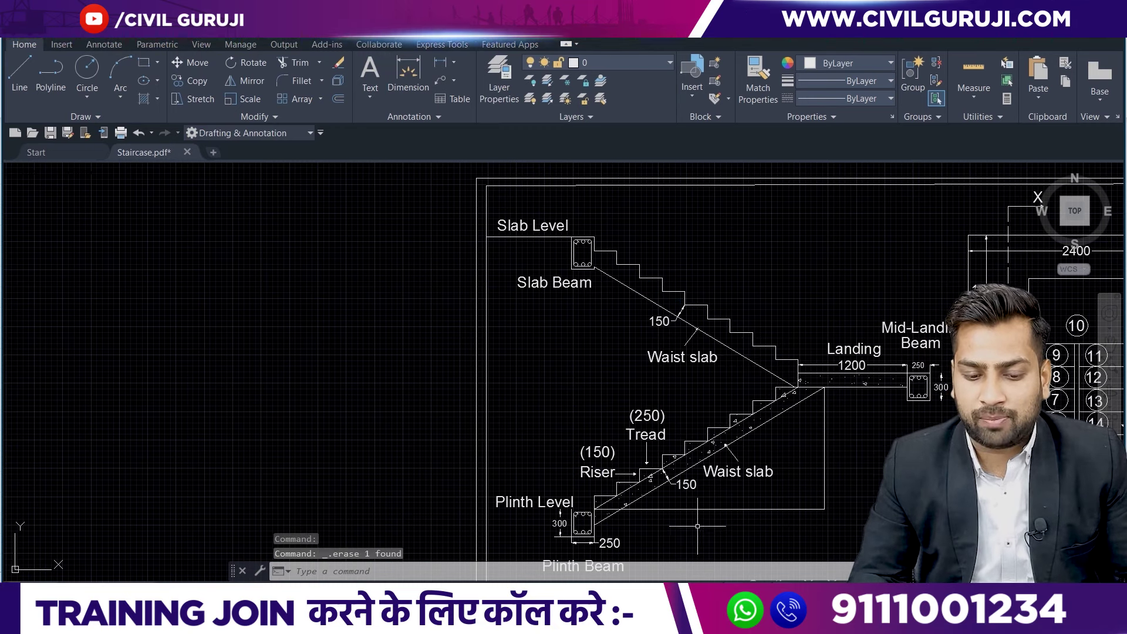
Enter 2 as the Waist slab quantity in cell C491.
{"action": "key", "text": "alt+Tab"}
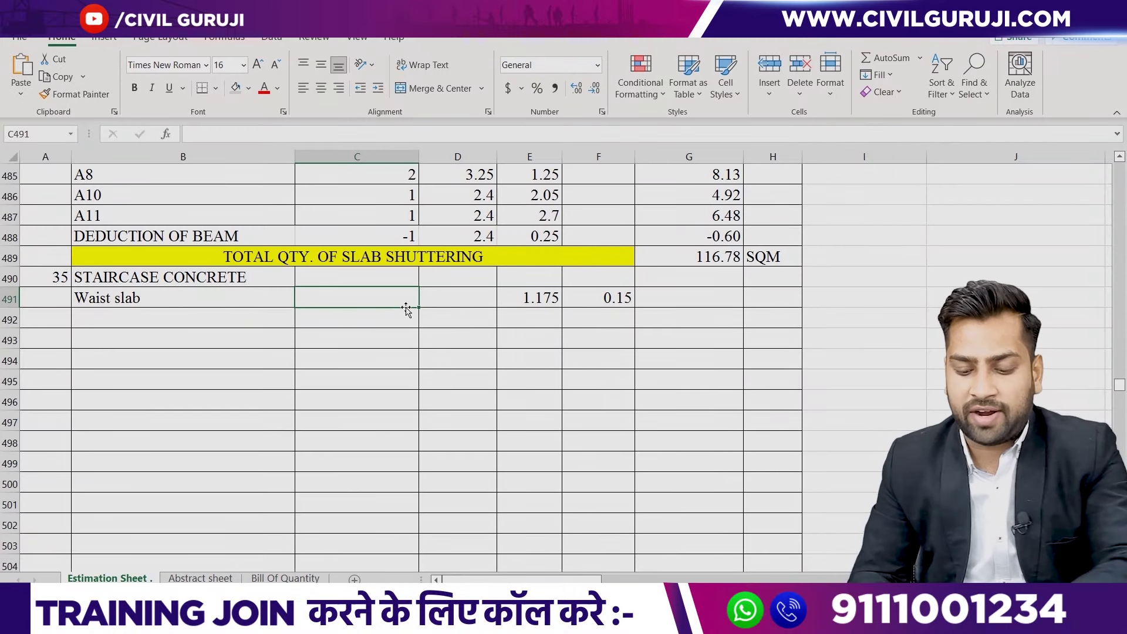
{"action": "type", "text": "2"}
{"action": "left_click", "coordinate": [428, 298]}
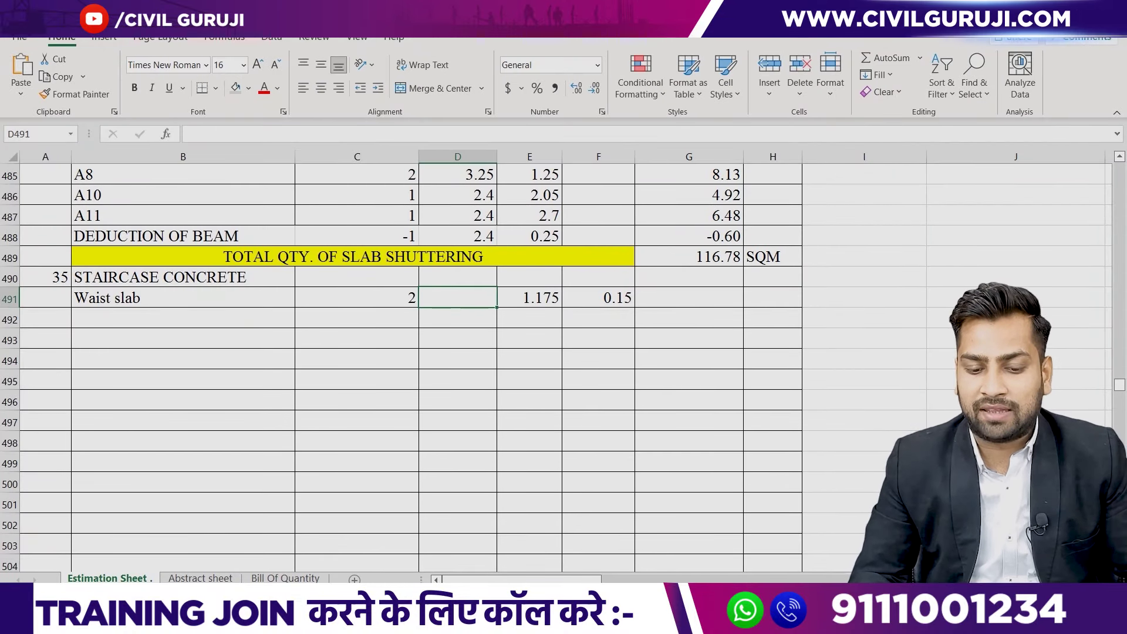
{"action": "key", "text": "alt+Tab"}
{"action": "scroll", "coordinate": [797, 352], "scroll_direction": "up", "scroll_amount": 1}
{"action": "scroll", "coordinate": [798, 352], "scroll_direction": "up", "scroll_amount": 2}
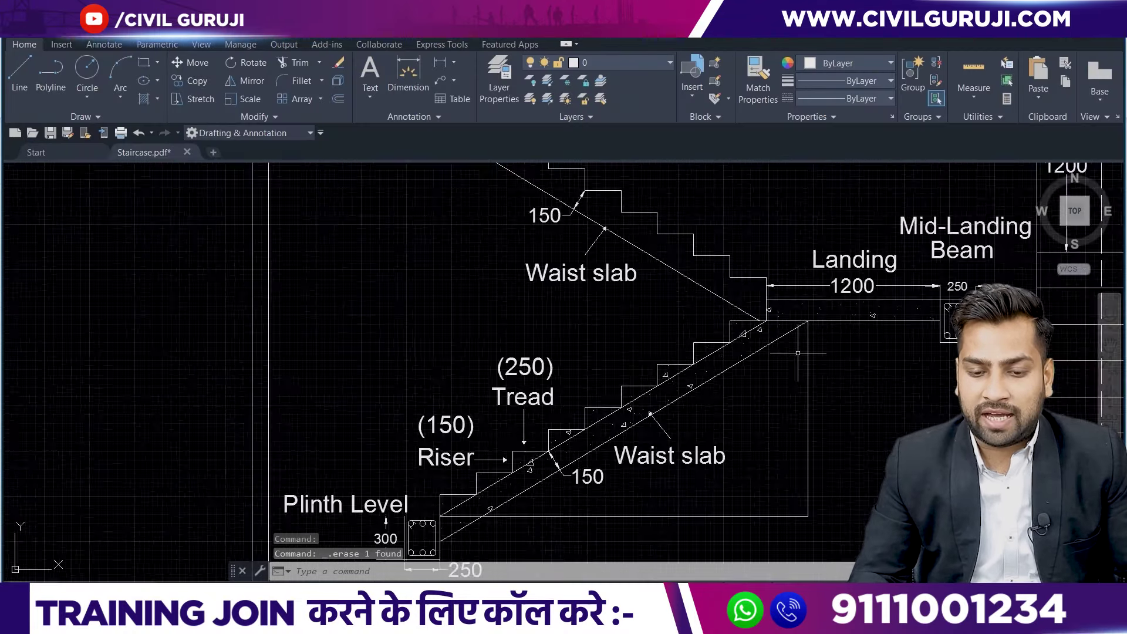
{"action": "scroll", "coordinate": [797, 353], "scroll_direction": "up", "scroll_amount": 2}
{"action": "scroll", "coordinate": [797, 353], "scroll_direction": "up", "scroll_amount": 1}
{"action": "scroll", "coordinate": [838, 241], "scroll_direction": "down", "scroll_amount": 2}
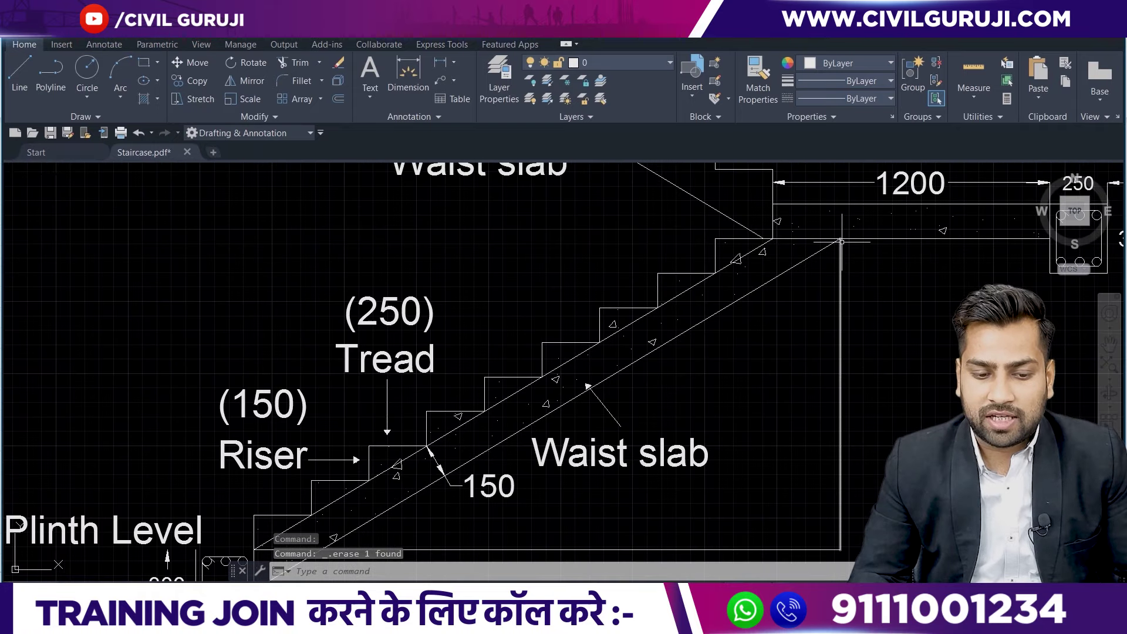
{"action": "scroll", "coordinate": [813, 244], "scroll_direction": "down", "scroll_amount": 2}
{"action": "scroll", "coordinate": [446, 448], "scroll_direction": "up", "scroll_amount": 2}
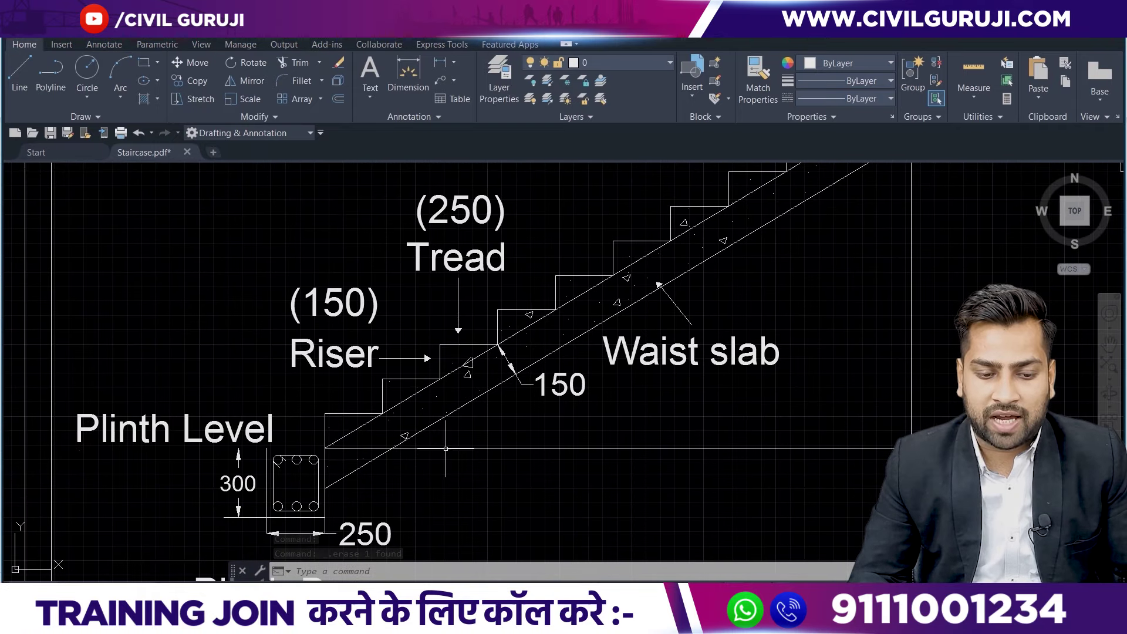
{"action": "scroll", "coordinate": [376, 182], "scroll_direction": "down", "scroll_amount": 3}
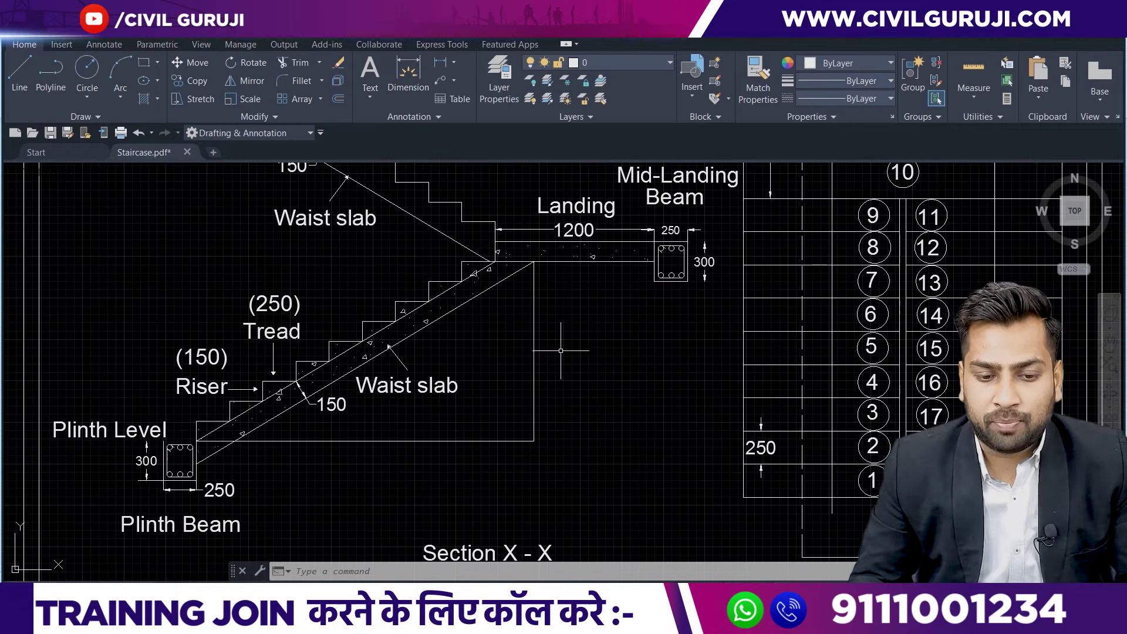
{"action": "scroll", "coordinate": [530, 346], "scroll_direction": "up", "scroll_amount": 3}
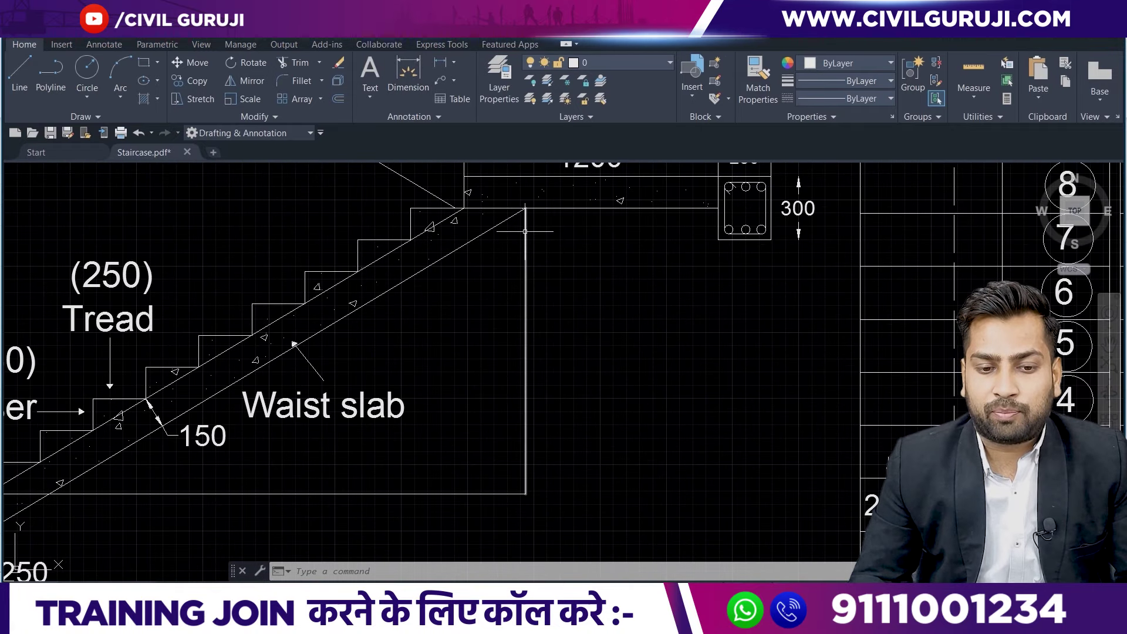
{"action": "middle_click_drag", "start_coordinate": [453, 487], "coordinate": [512, 452]}
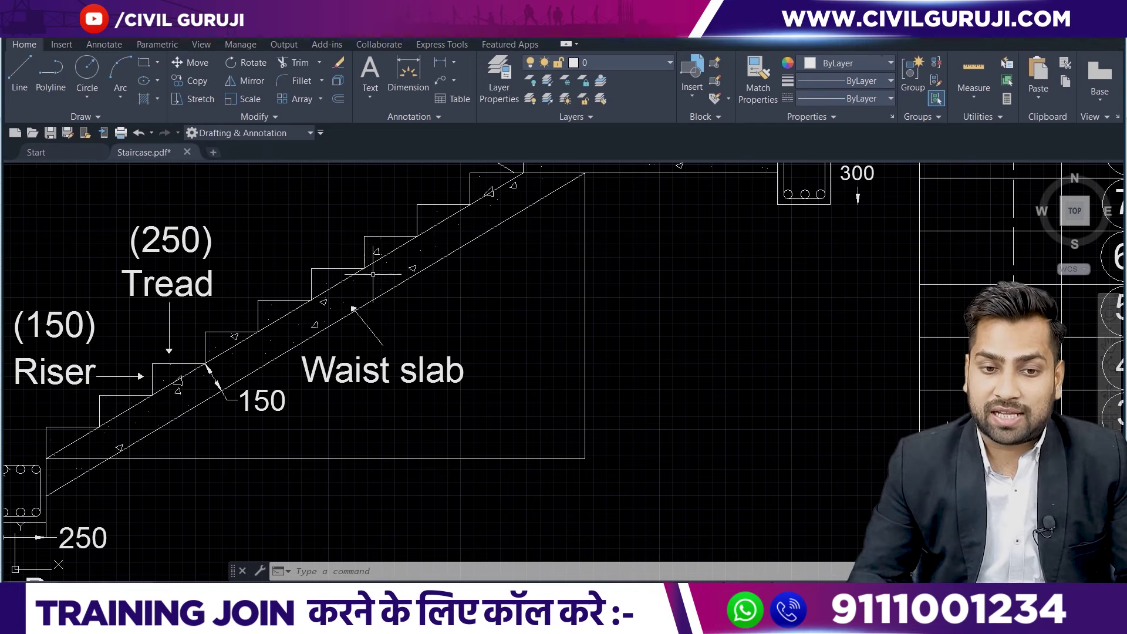
{"action": "middle_click_drag", "start_coordinate": [525, 298], "coordinate": [518, 326]}
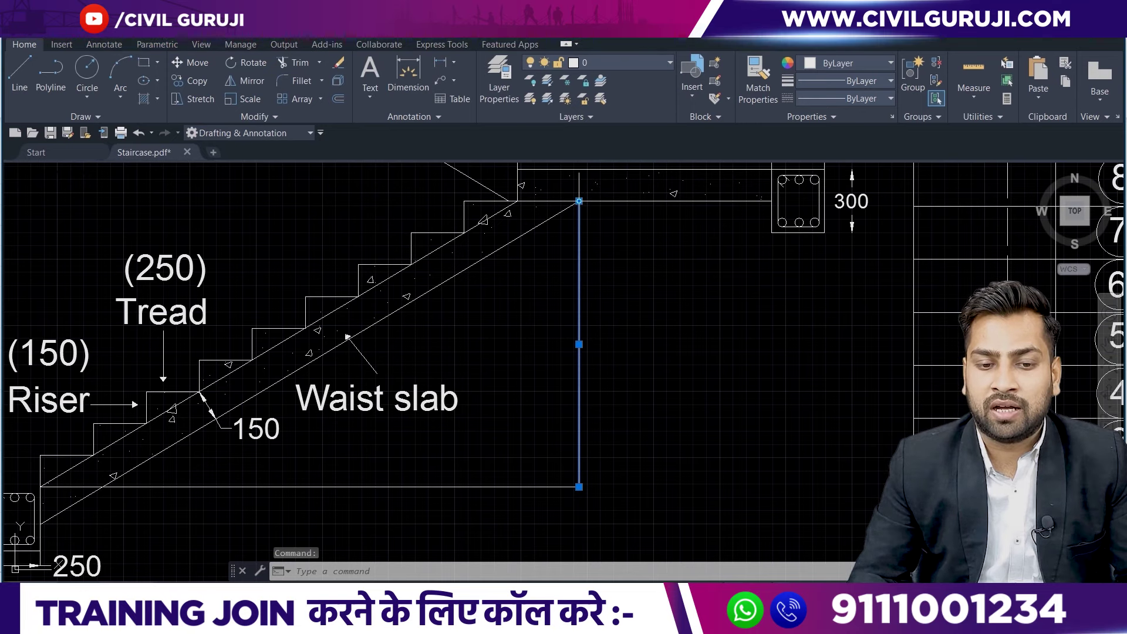
Select the vertical line beneath the landing and each riser of the lower flight.
{"action": "left_click", "coordinate": [578, 201]}
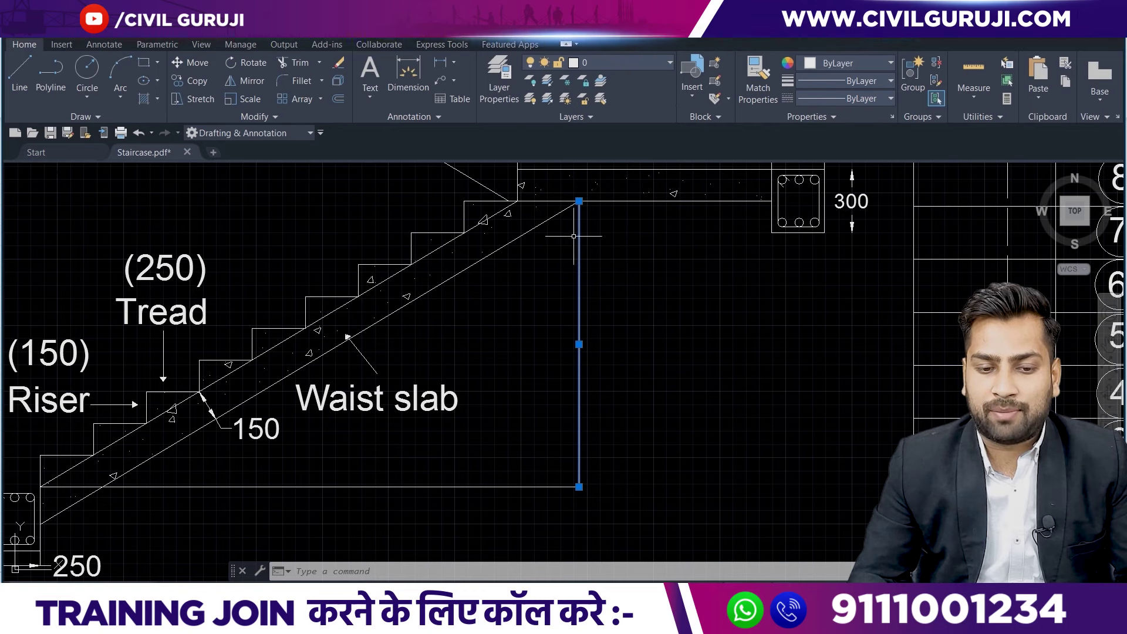
{"action": "middle_click_drag", "start_coordinate": [578, 215], "coordinate": [639, 199]}
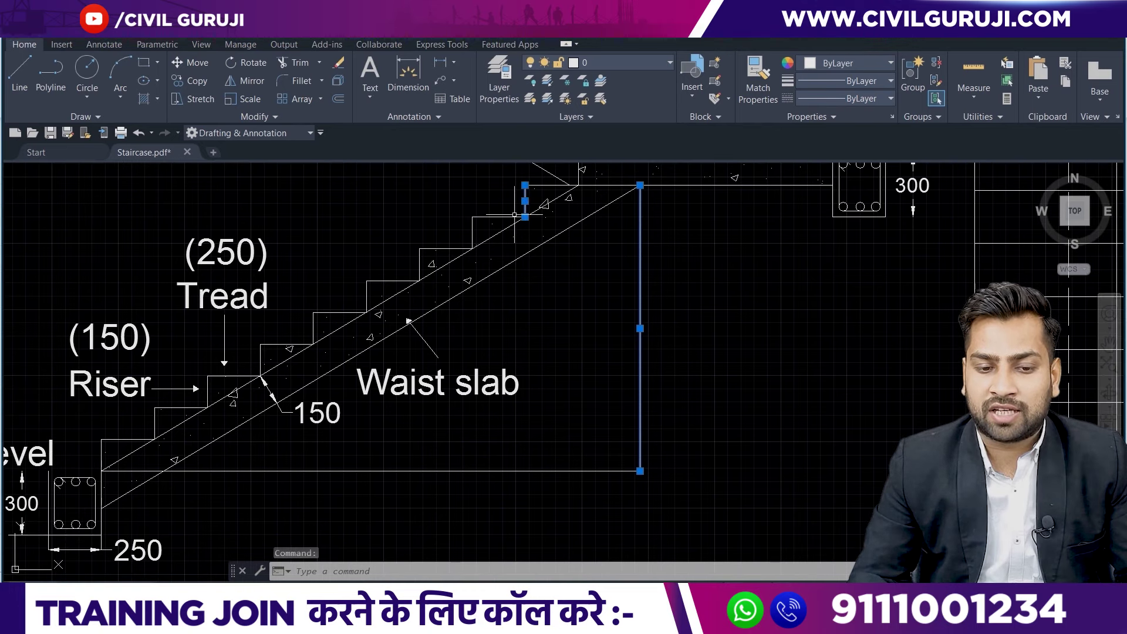
{"action": "left_click", "coordinate": [471, 229]}
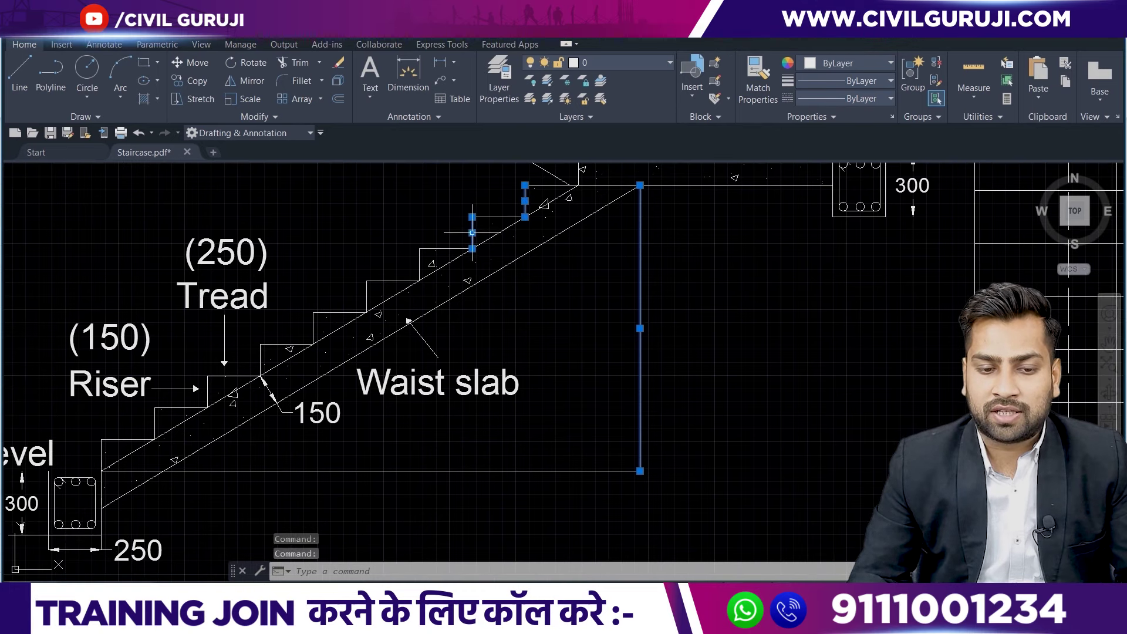
{"action": "left_click", "coordinate": [419, 264]}
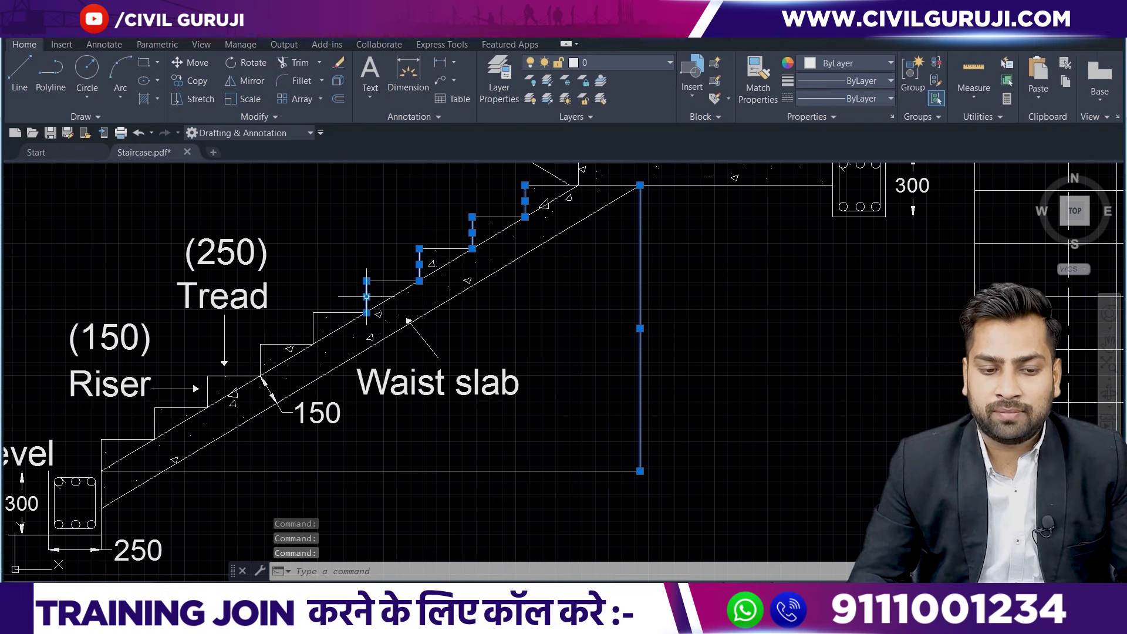
{"action": "left_click", "coordinate": [261, 359]}
{"action": "left_click", "coordinate": [207, 393]}
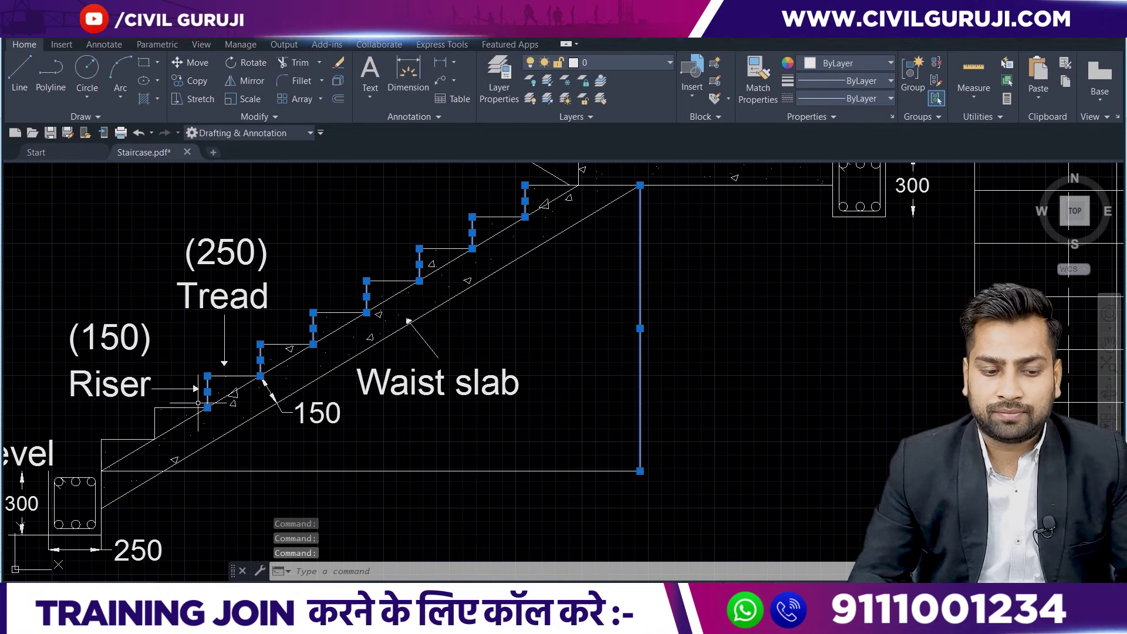
{"action": "left_click", "coordinate": [100, 452]}
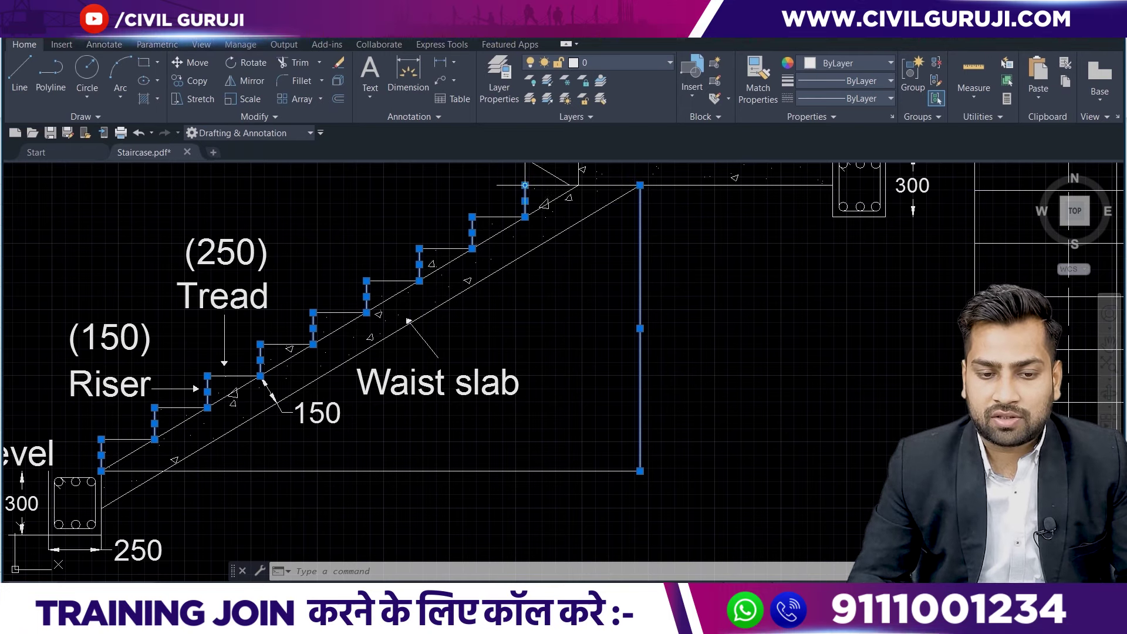
Read a riser grip showing the 150 height, then pan around the lower flight and landing.
{"action": "left_click", "coordinate": [525, 185]}
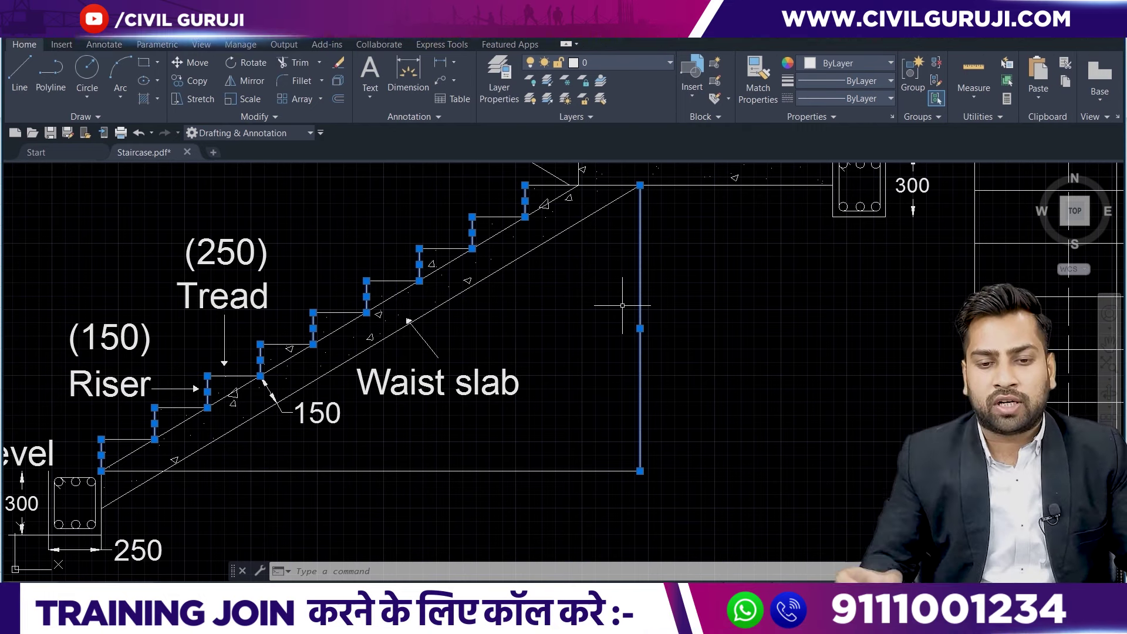
{"action": "middle_click_drag", "start_coordinate": [569, 210], "coordinate": [628, 189]}
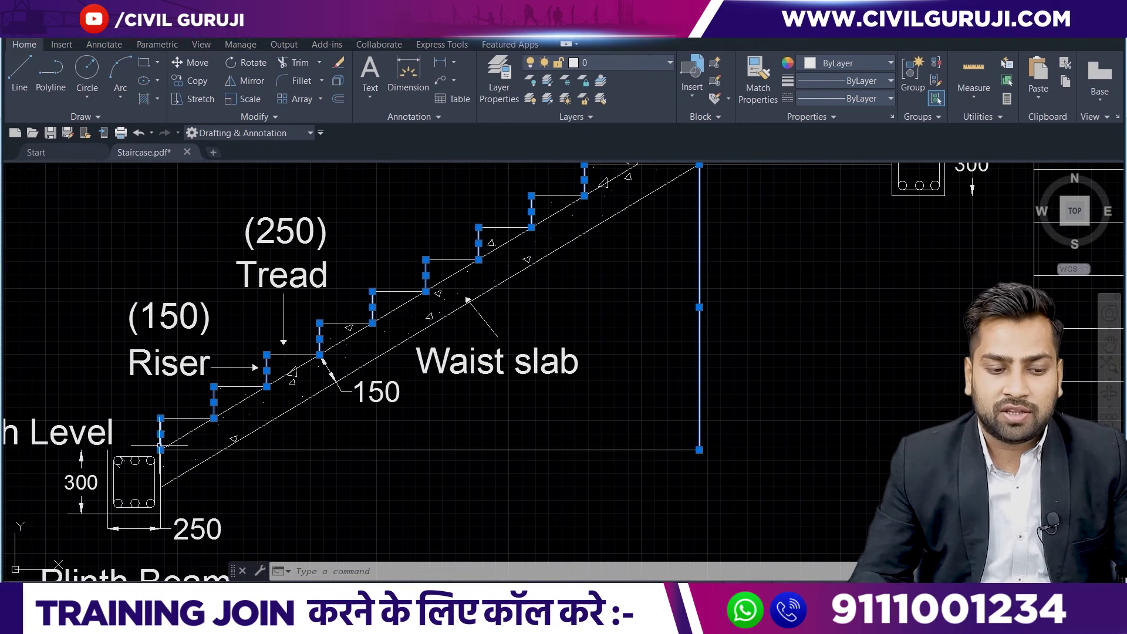
{"action": "middle_click_drag", "start_coordinate": [160, 434], "coordinate": [124, 522]}
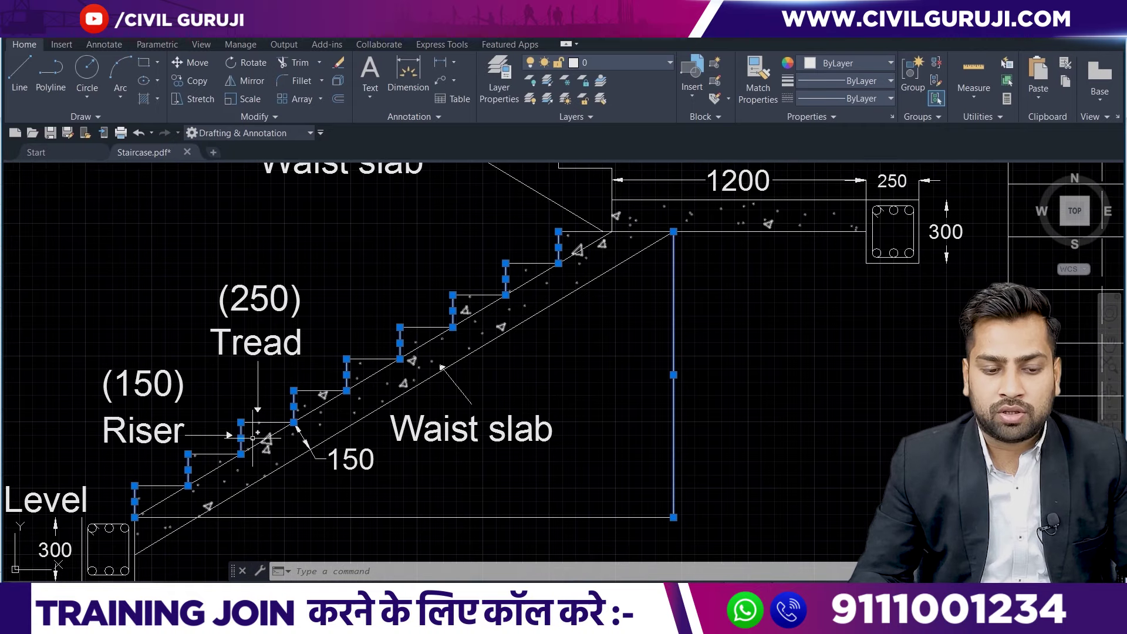
{"action": "mouse_move", "coordinate": [303, 418]}
{"action": "middle_mouse_down"}
{"action": "mouse_move", "coordinate": [420, 392]}
{"action": "mouse_move", "coordinate": [418, 404]}
{"action": "middle_mouse_up"}
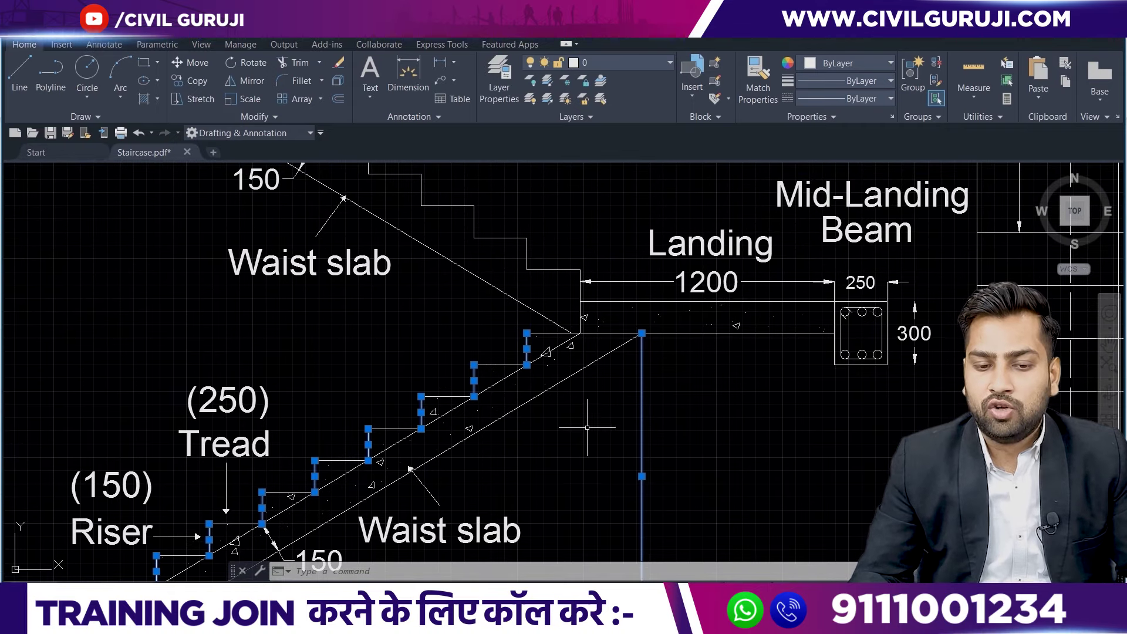
{"action": "middle_click_drag", "start_coordinate": [584, 433], "coordinate": [597, 321]}
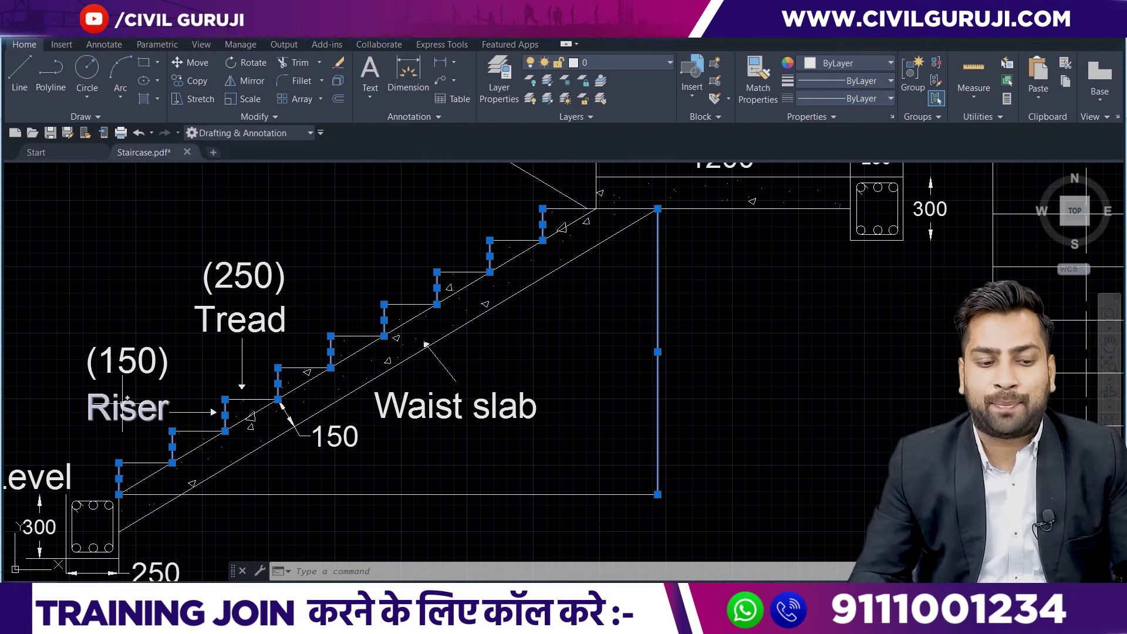
{"action": "scroll", "coordinate": [219, 422], "scroll_direction": "up", "scroll_amount": 3}
{"action": "scroll", "coordinate": [220, 422], "scroll_direction": "down", "scroll_amount": 1}
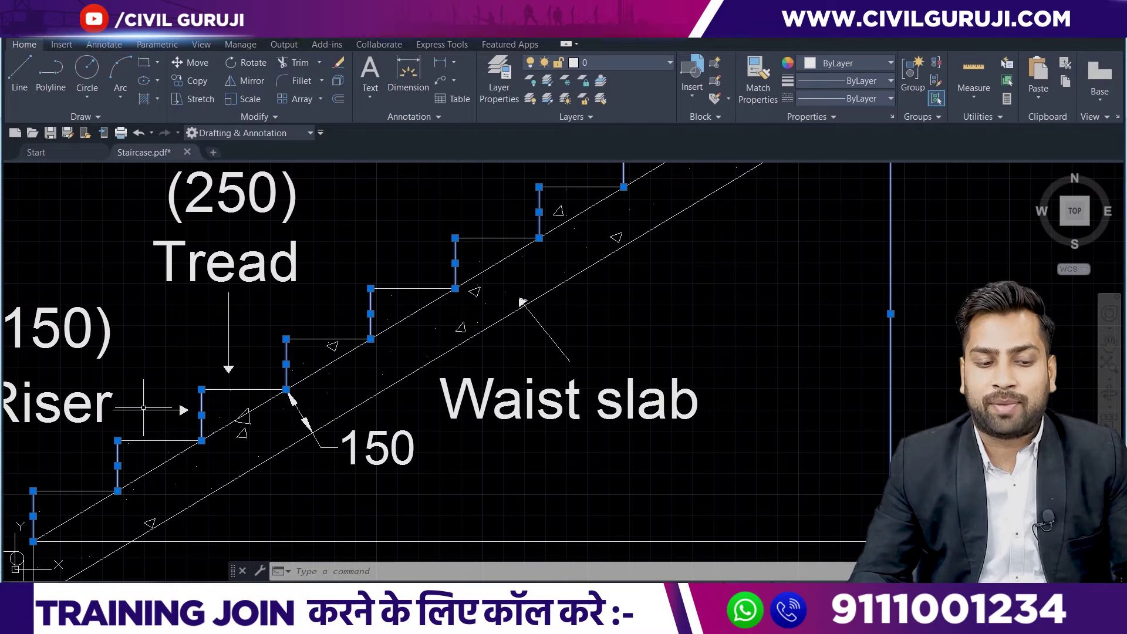
{"action": "middle_click_drag", "start_coordinate": [219, 422], "coordinate": [347, 352]}
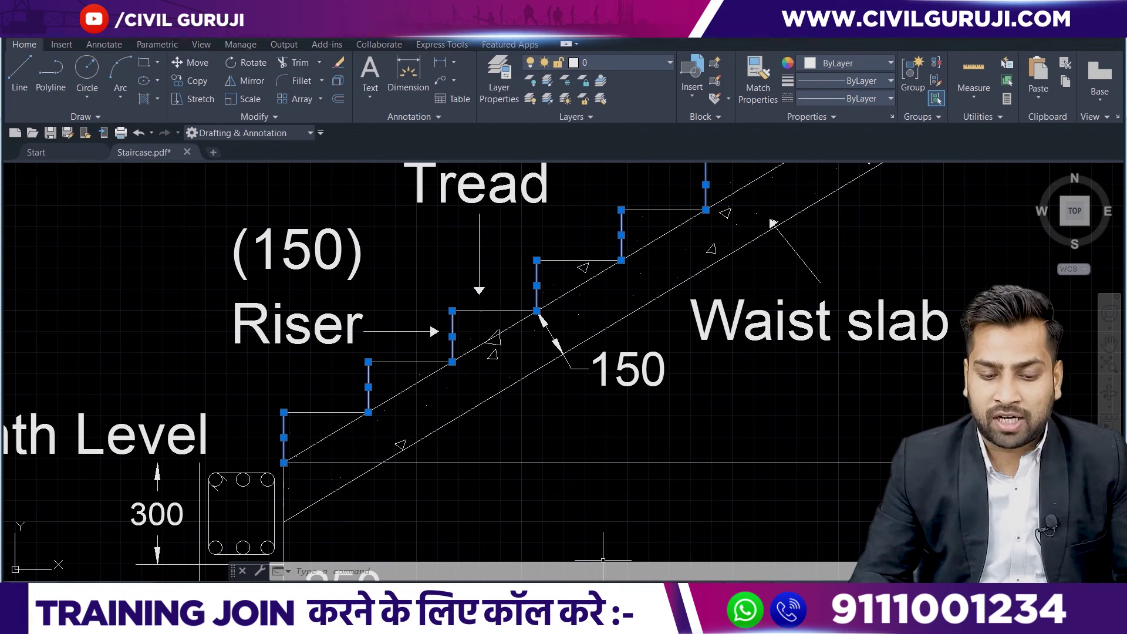
Enter =9*0.15 in Excel cell I491 beside the Waist slab row, giving a 1.35 flight height.
{"action": "key", "text": "alt+Tab"}
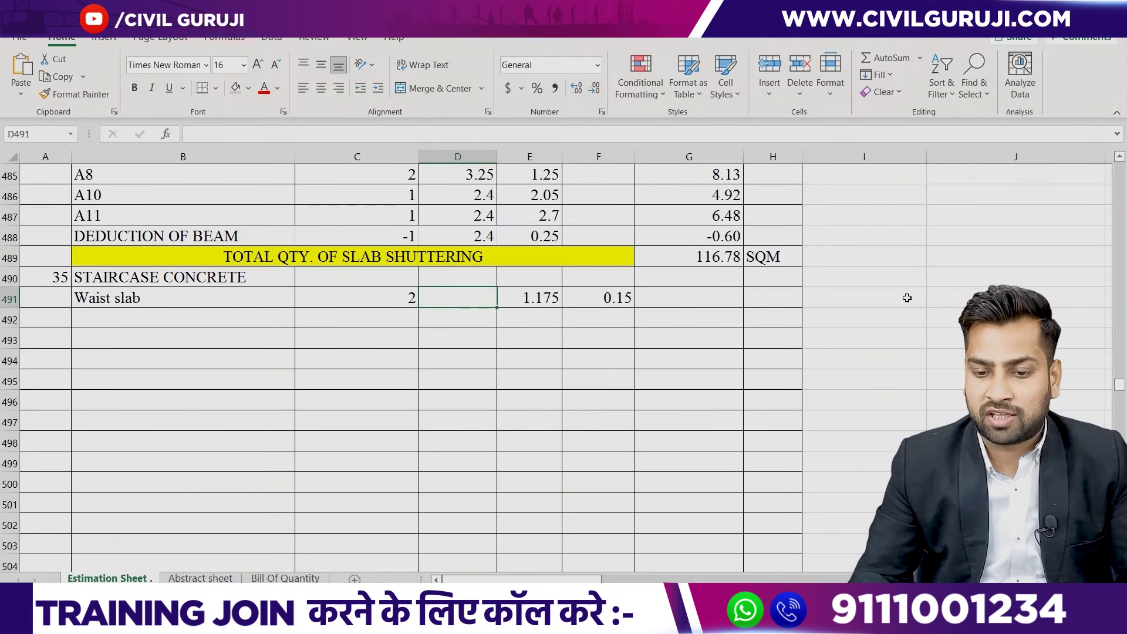
{"action": "type", "text": "=9"}
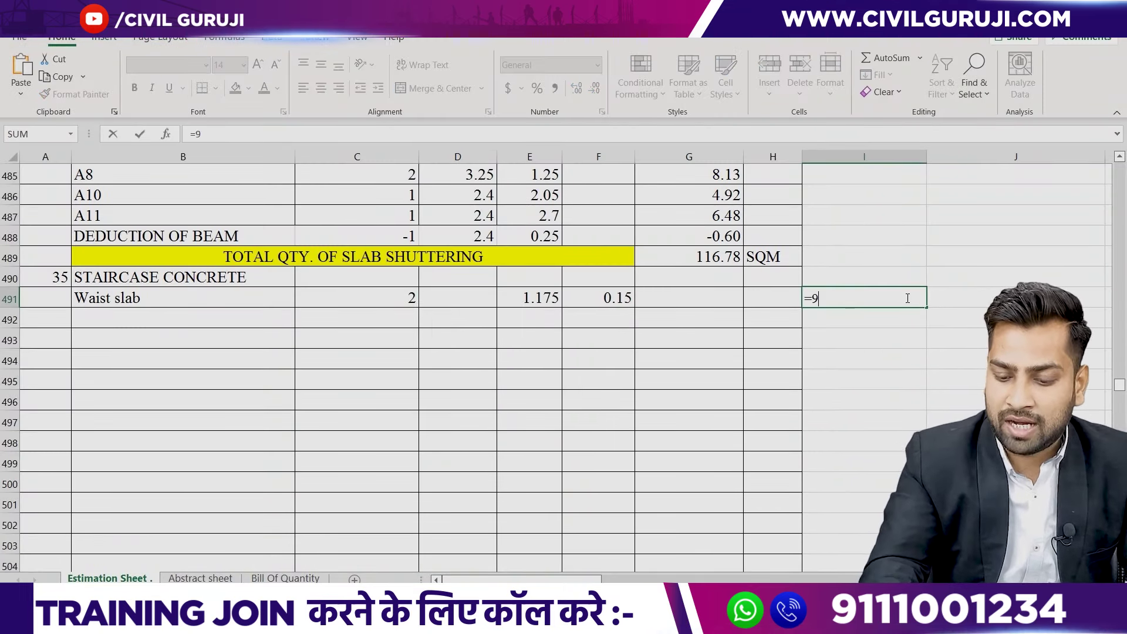
{"action": "type", "text": "*0"}
{"action": "type", "text": "5"}
{"action": "key", "text": "Return"}
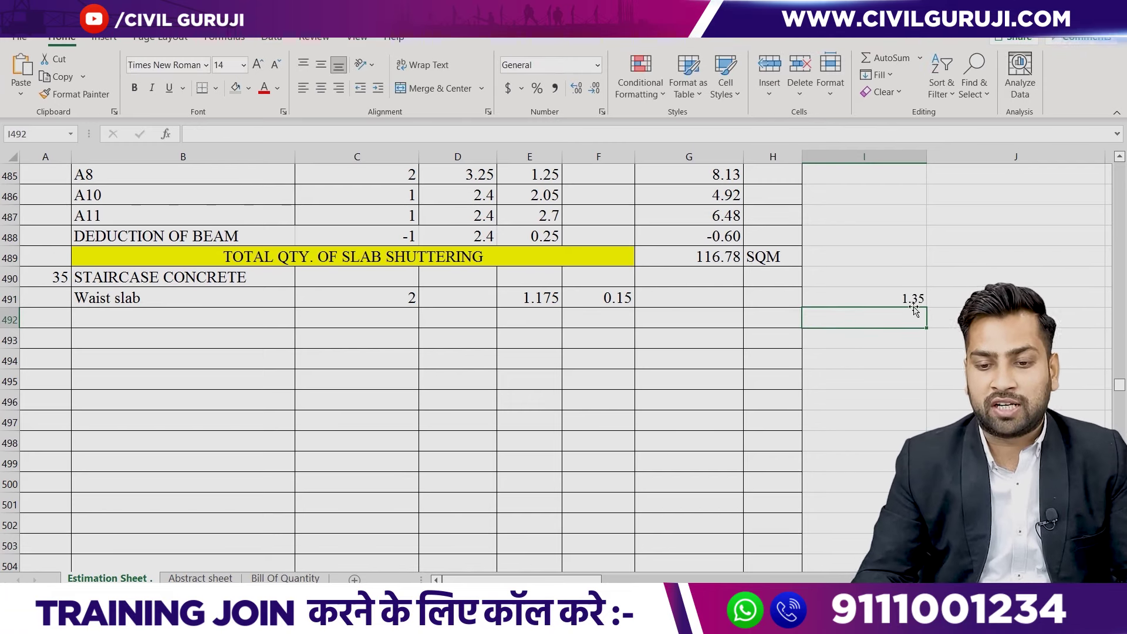
{"action": "left_click", "coordinate": [913, 301]}
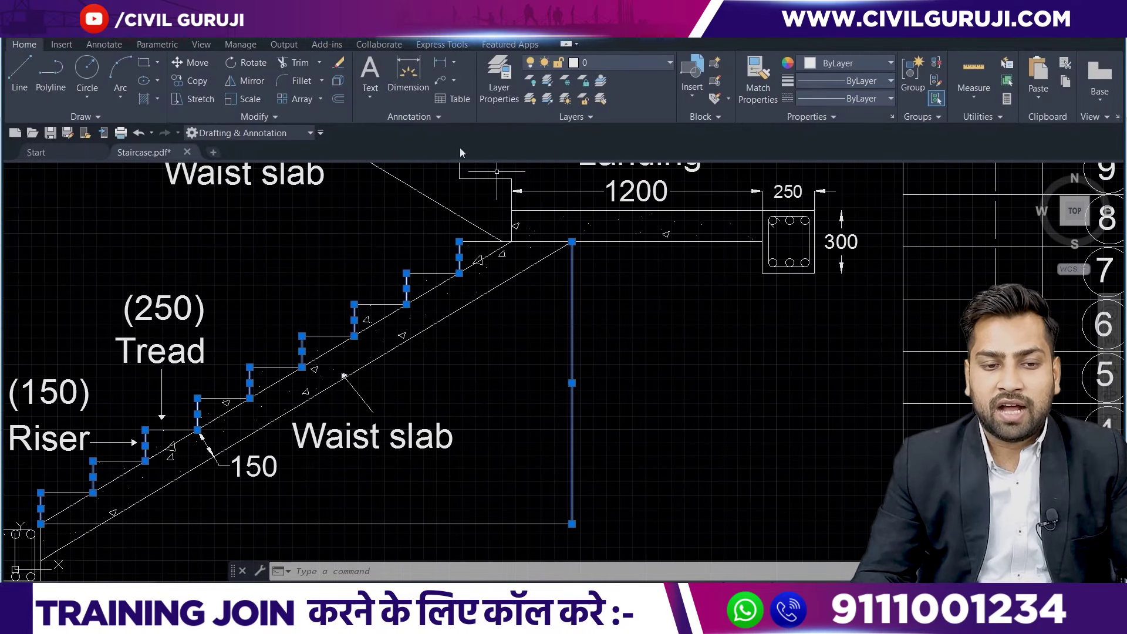
Add a 1350 vertical dimension for the rise of the lower flight.
{"action": "key", "text": "Escape"}
{"action": "left_click", "coordinate": [414, 75]}
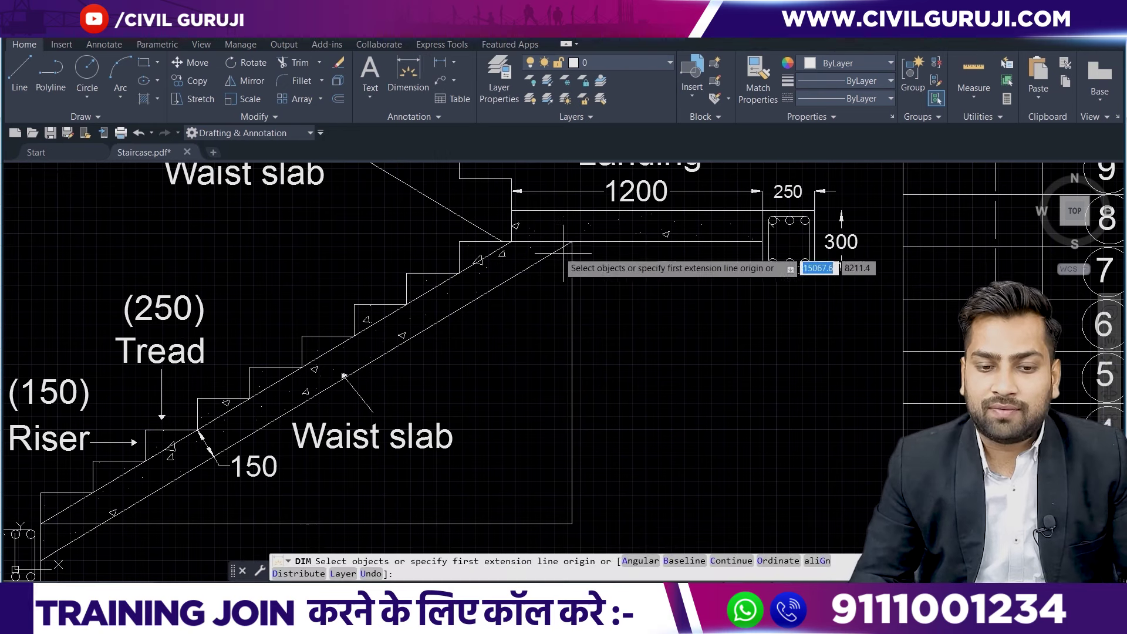
{"action": "scroll", "coordinate": [578, 244], "scroll_direction": "up", "scroll_amount": 4}
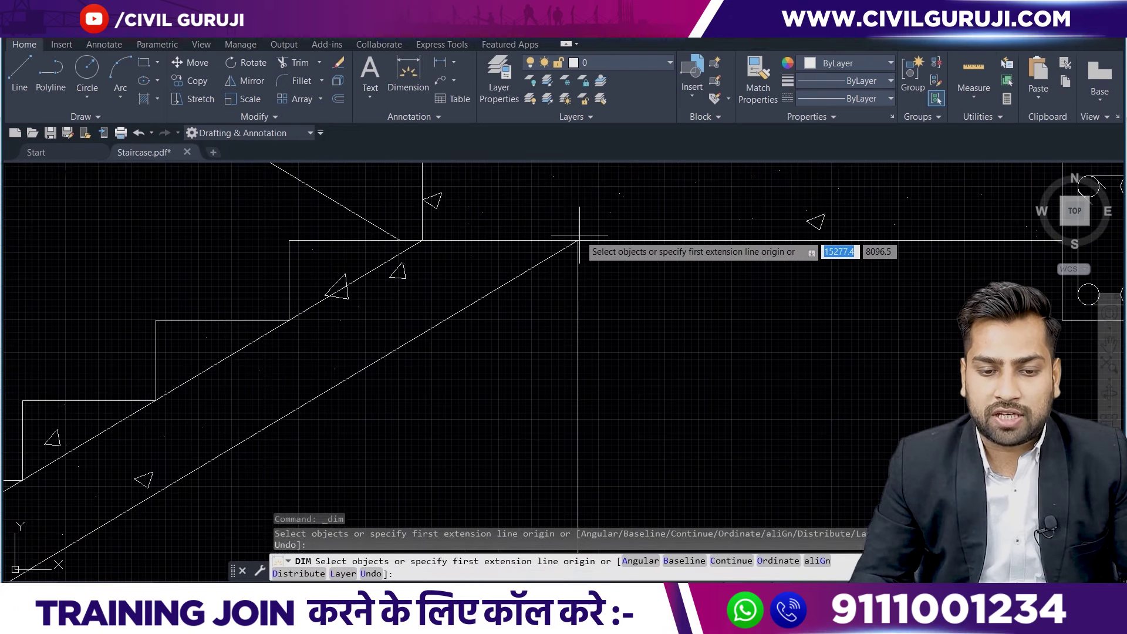
{"action": "left_click", "coordinate": [578, 241]}
{"action": "scroll", "coordinate": [578, 322], "scroll_direction": "down", "scroll_amount": 4}
{"action": "scroll", "coordinate": [610, 387], "scroll_direction": "up", "scroll_amount": 2}
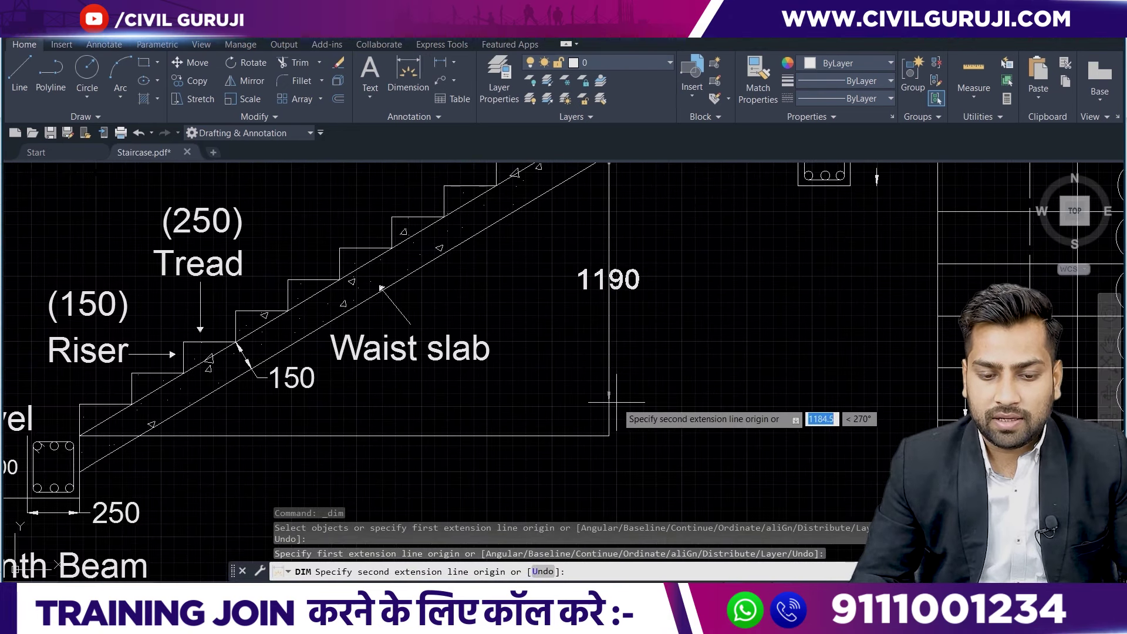
{"action": "left_click", "coordinate": [627, 431]}
{"action": "left_click", "coordinate": [657, 434]}
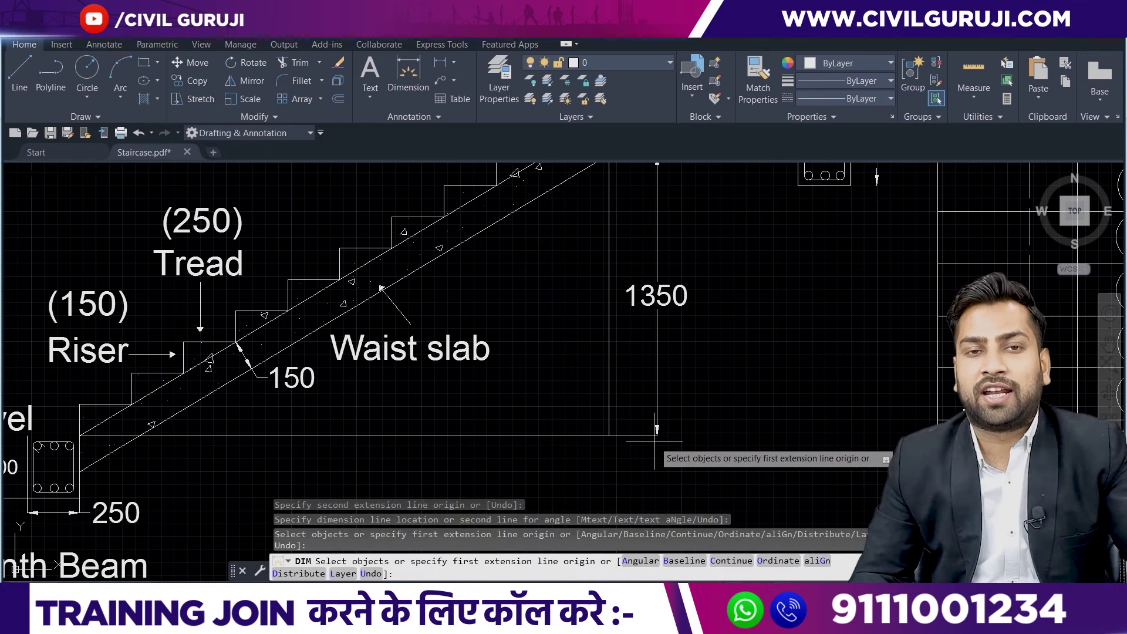
{"action": "key", "text": "Escape"}
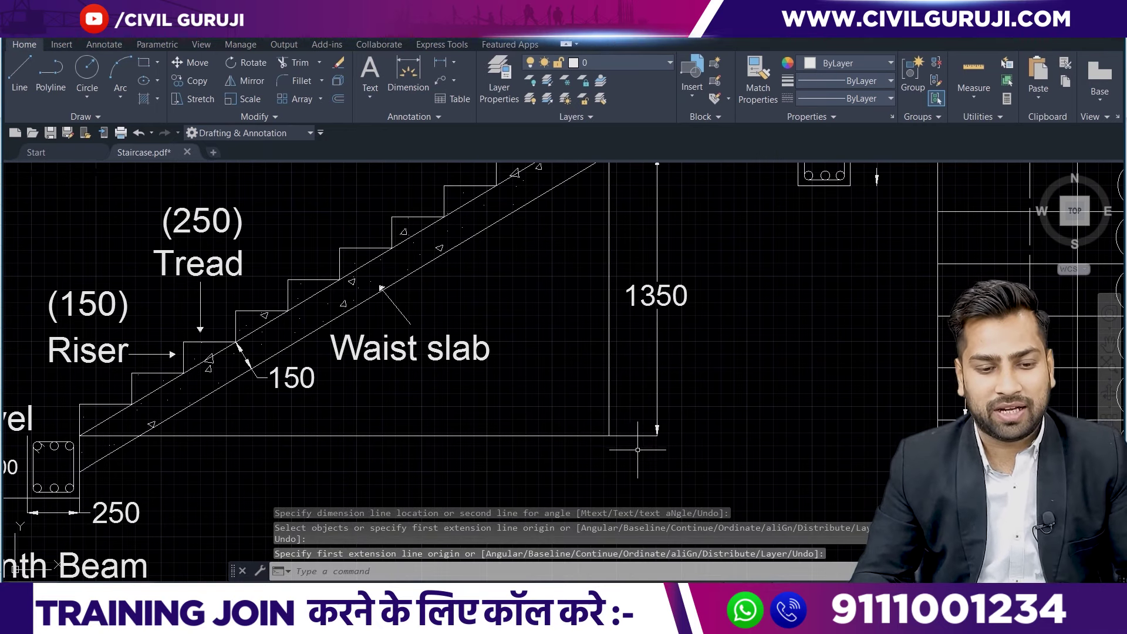
Add a 2250 horizontal run dimension beneath the waist slab.
{"action": "scroll", "coordinate": [642, 460], "scroll_direction": "down", "scroll_amount": 1}
{"action": "scroll", "coordinate": [529, 408], "scroll_direction": "up", "scroll_amount": 1}
{"action": "scroll", "coordinate": [646, 449], "scroll_direction": "down", "scroll_amount": 1}
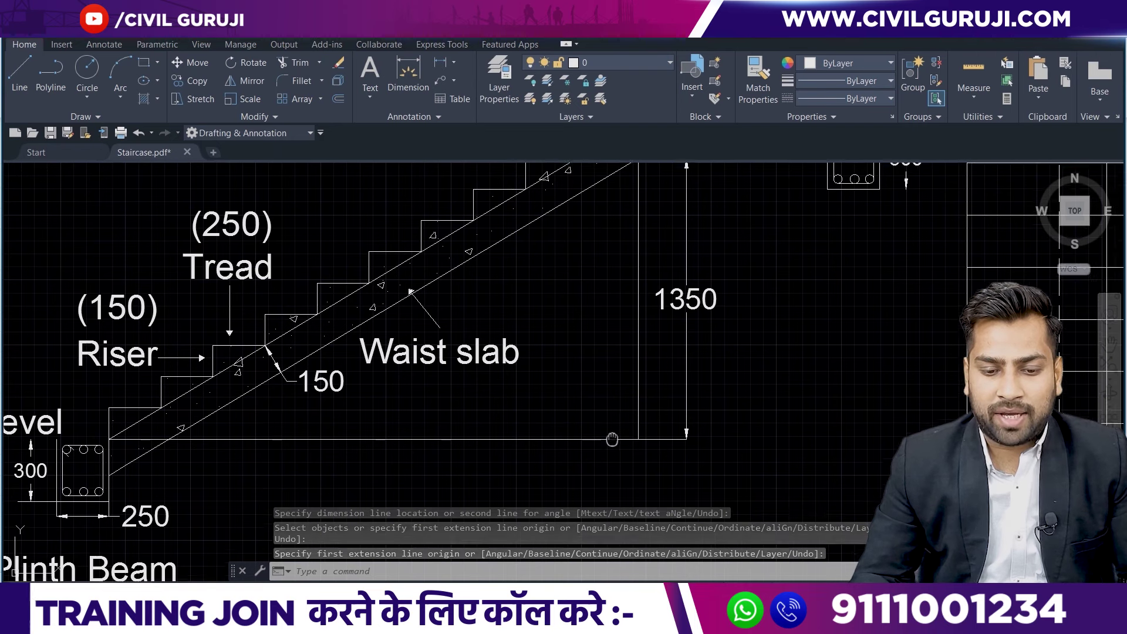
{"action": "scroll", "coordinate": [646, 447], "scroll_direction": "up", "scroll_amount": 1}
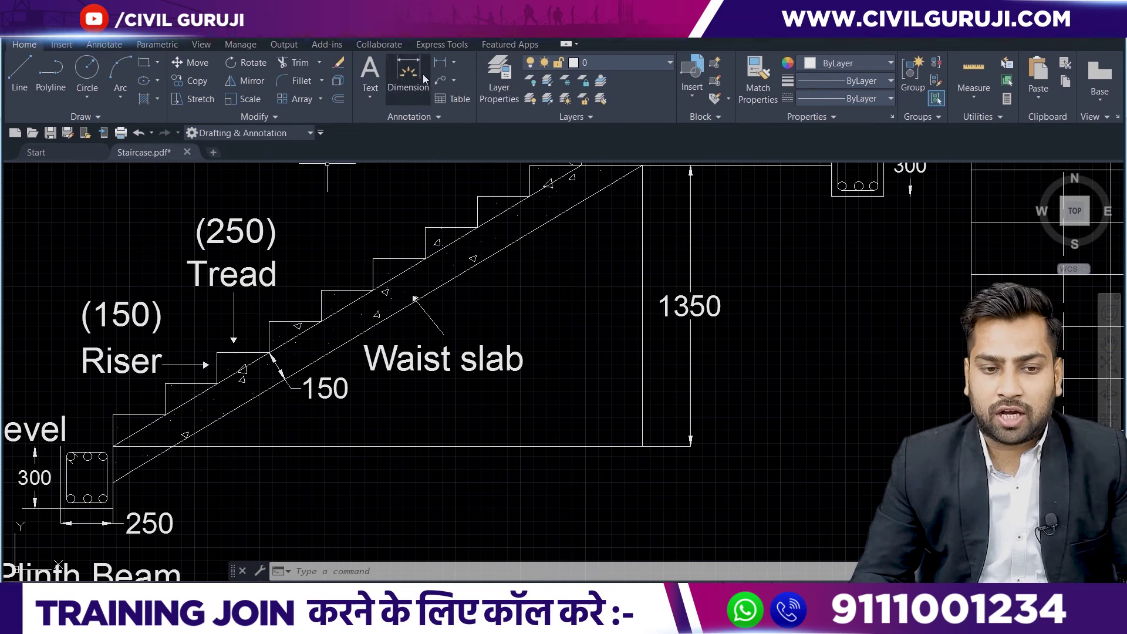
{"action": "left_click", "coordinate": [403, 97]}
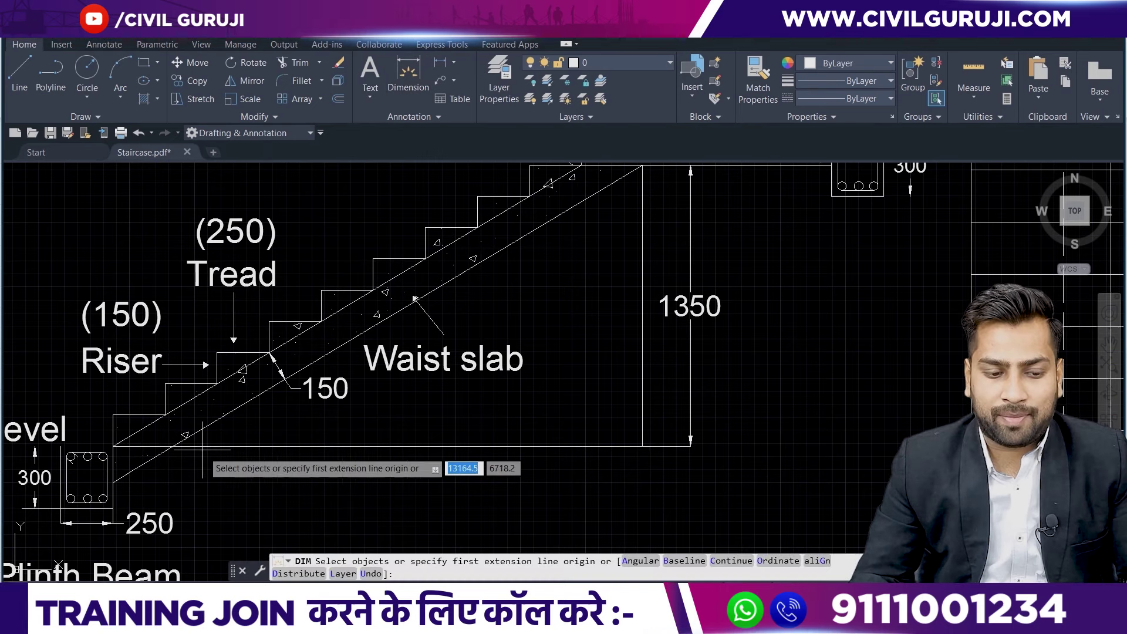
{"action": "left_click", "coordinate": [173, 447]}
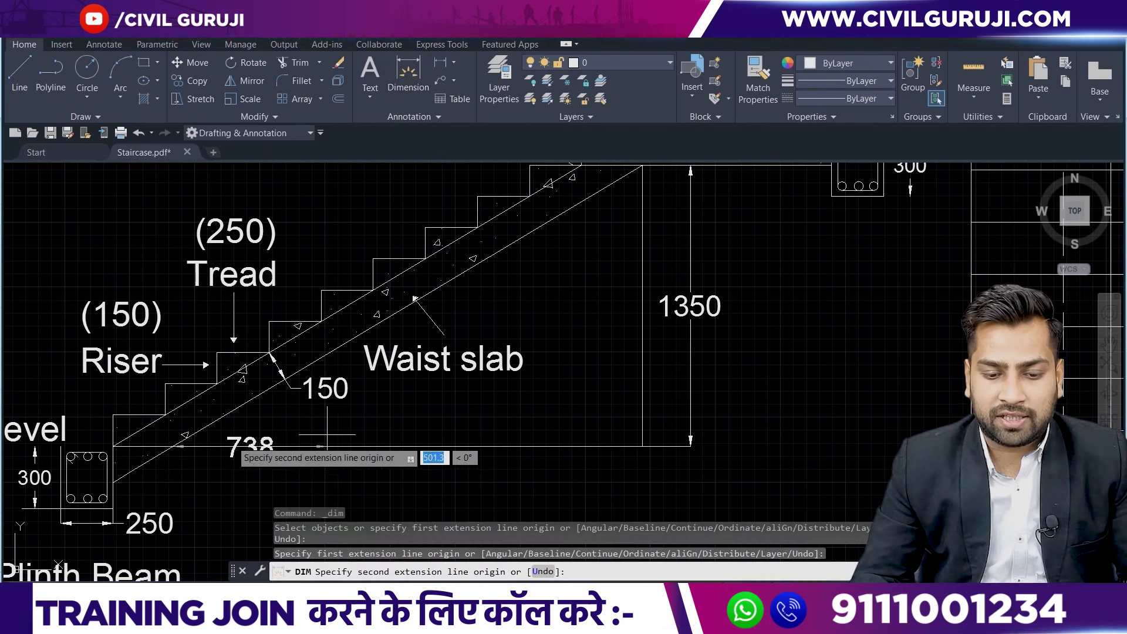
{"action": "left_click", "coordinate": [643, 446]}
{"action": "middle_click_drag", "start_coordinate": [644, 463], "coordinate": [664, 405]}
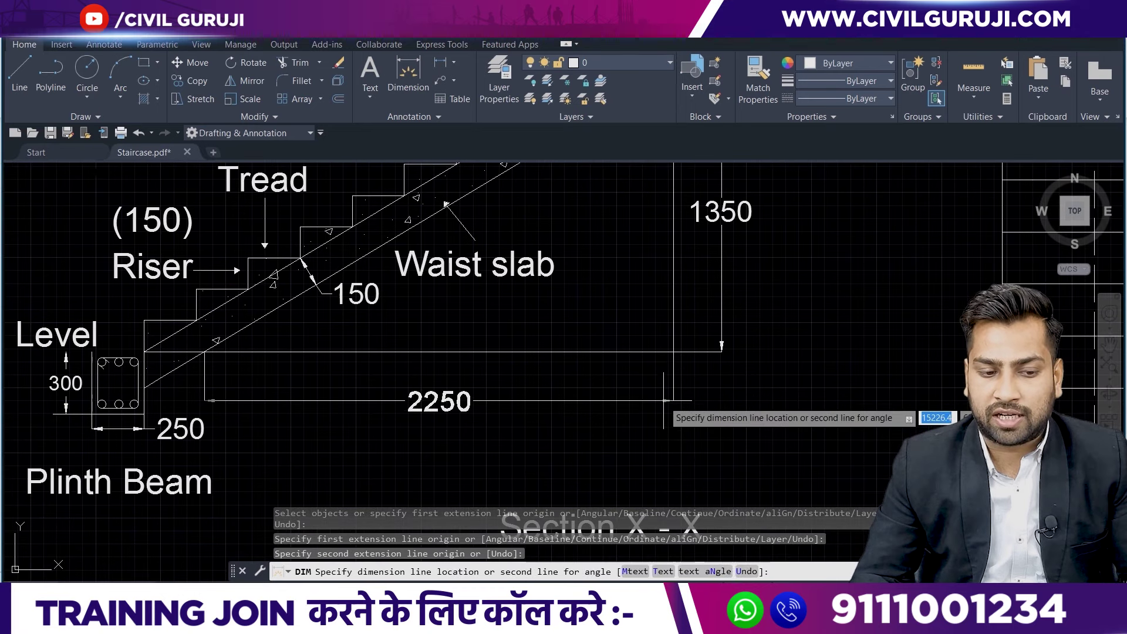
{"action": "left_click", "coordinate": [663, 400]}
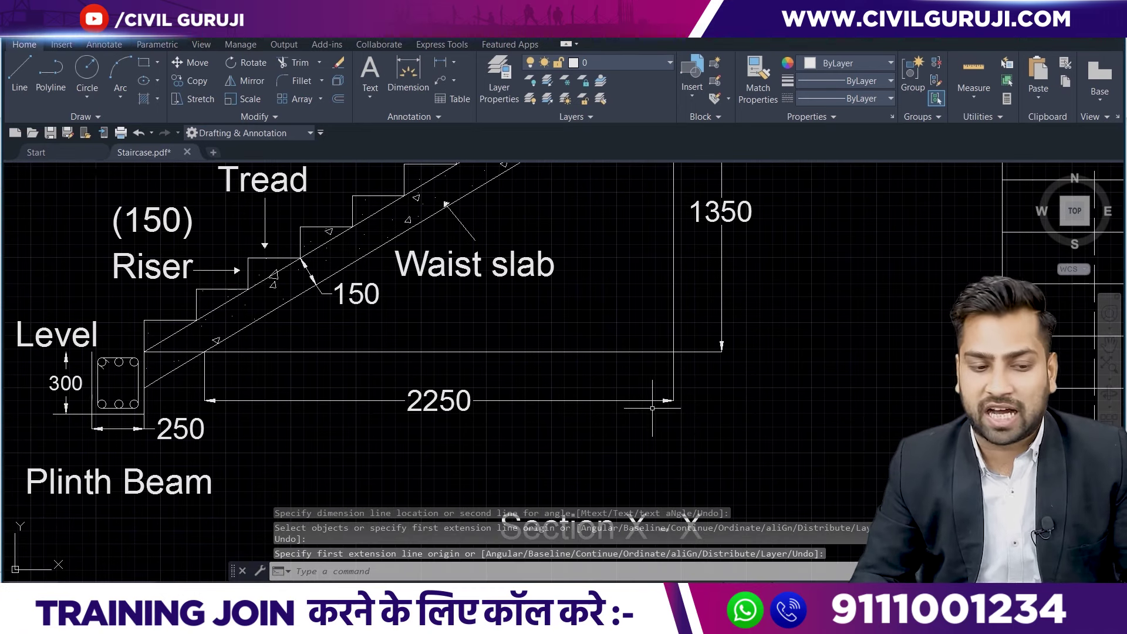
{"action": "mouse_move", "coordinate": [615, 393]}
{"action": "middle_mouse_down"}
{"action": "mouse_move", "coordinate": [639, 448]}
{"action": "mouse_move", "coordinate": [727, 447]}
{"action": "mouse_move", "coordinate": [779, 427]}
{"action": "middle_mouse_up"}
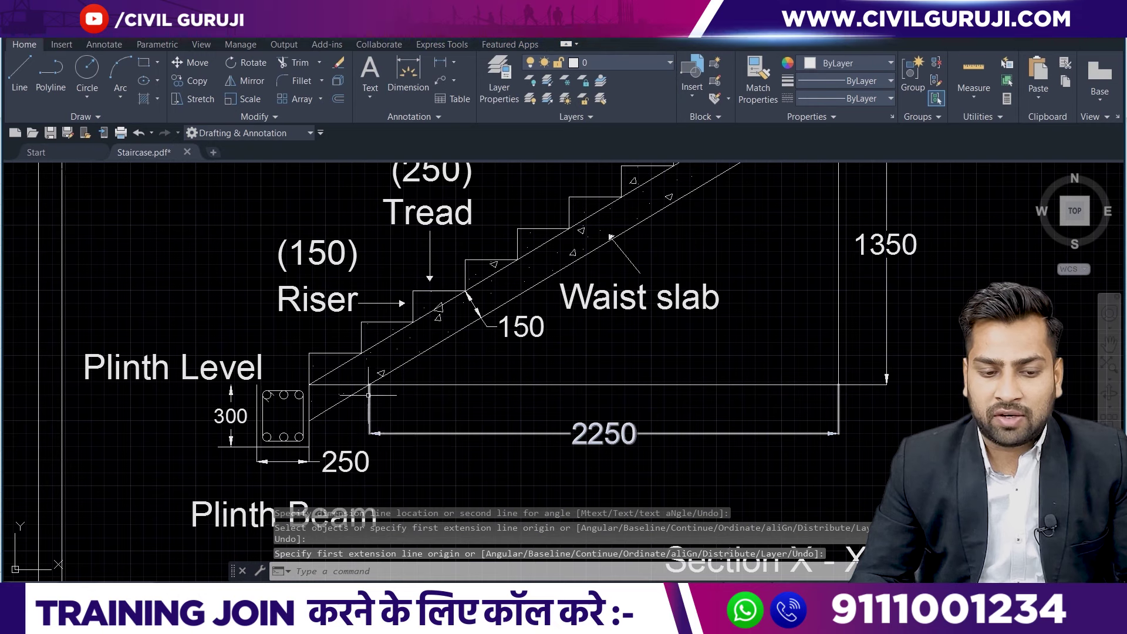
{"action": "key", "text": "Escape"}
{"action": "left_click", "coordinate": [382, 323]}
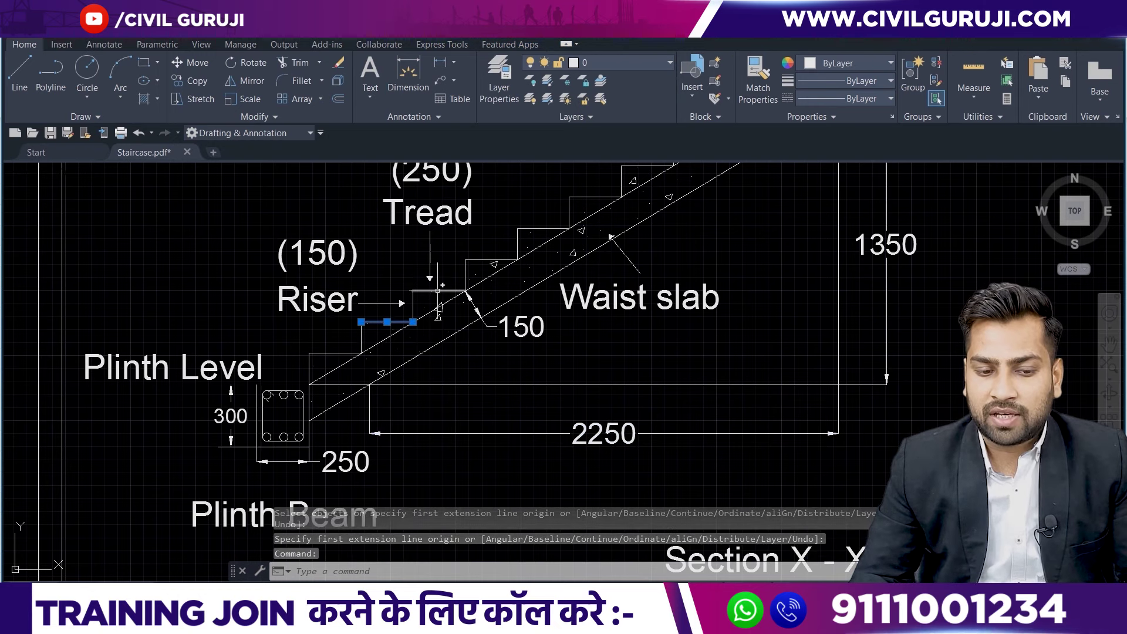
Select the flight's tread lines one by one to count them, panning along the stair.
{"action": "left_click", "coordinate": [498, 259]}
{"action": "mouse_move", "coordinate": [547, 229]}
{"action": "middle_mouse_down"}
{"action": "mouse_move", "coordinate": [525, 251]}
{"action": "mouse_move", "coordinate": [518, 321]}
{"action": "middle_mouse_up"}
{"action": "left_click", "coordinate": [625, 258]}
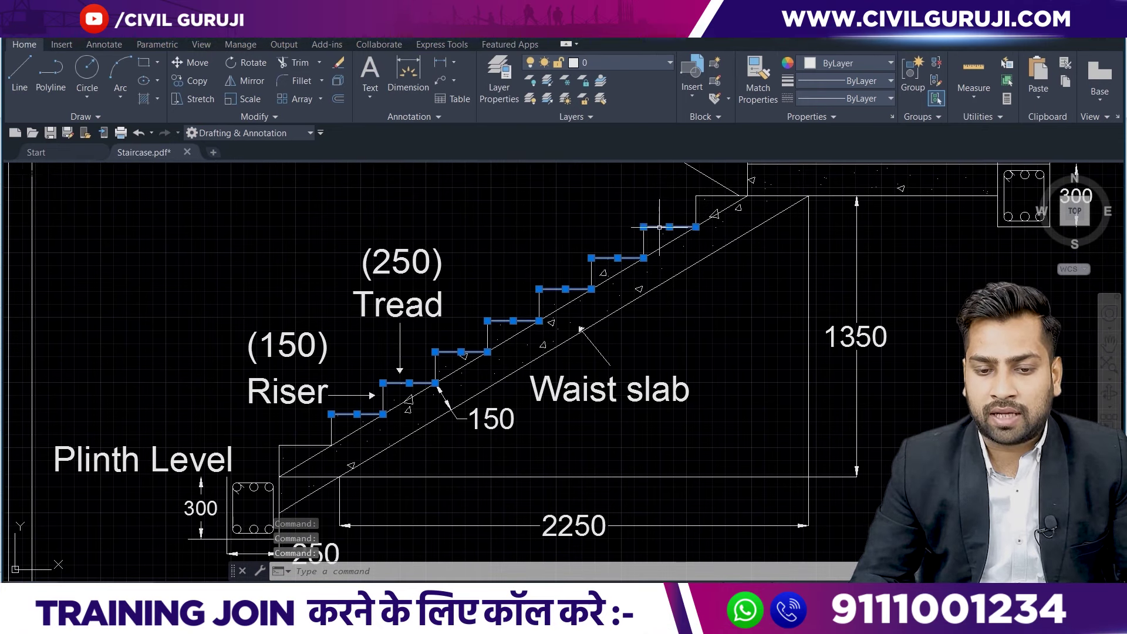
{"action": "middle_click_drag", "start_coordinate": [711, 195], "coordinate": [694, 227]}
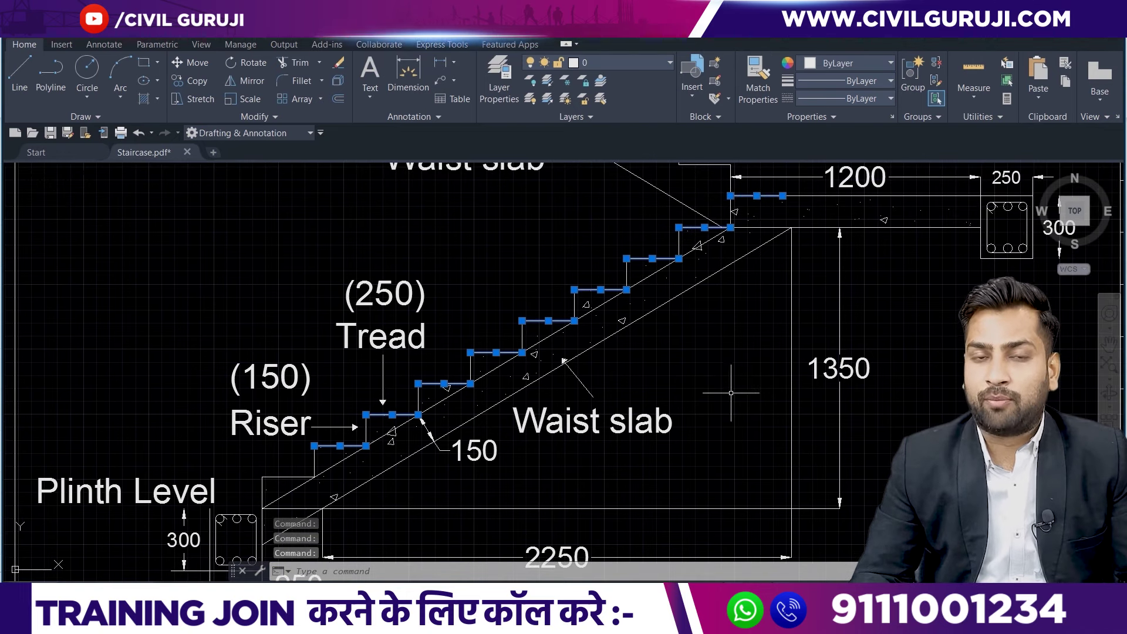
{"action": "middle_click_drag", "start_coordinate": [710, 408], "coordinate": [752, 376]}
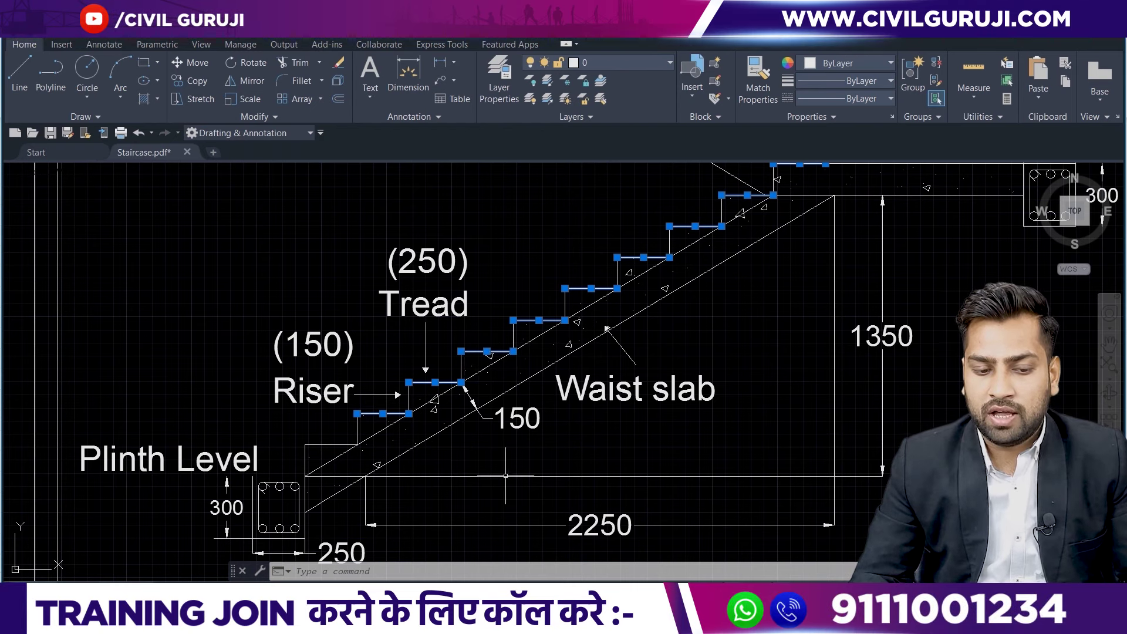
{"action": "scroll", "coordinate": [367, 484], "scroll_direction": "down", "scroll_amount": 1}
{"action": "scroll", "coordinate": [772, 281], "scroll_direction": "up", "scroll_amount": 1}
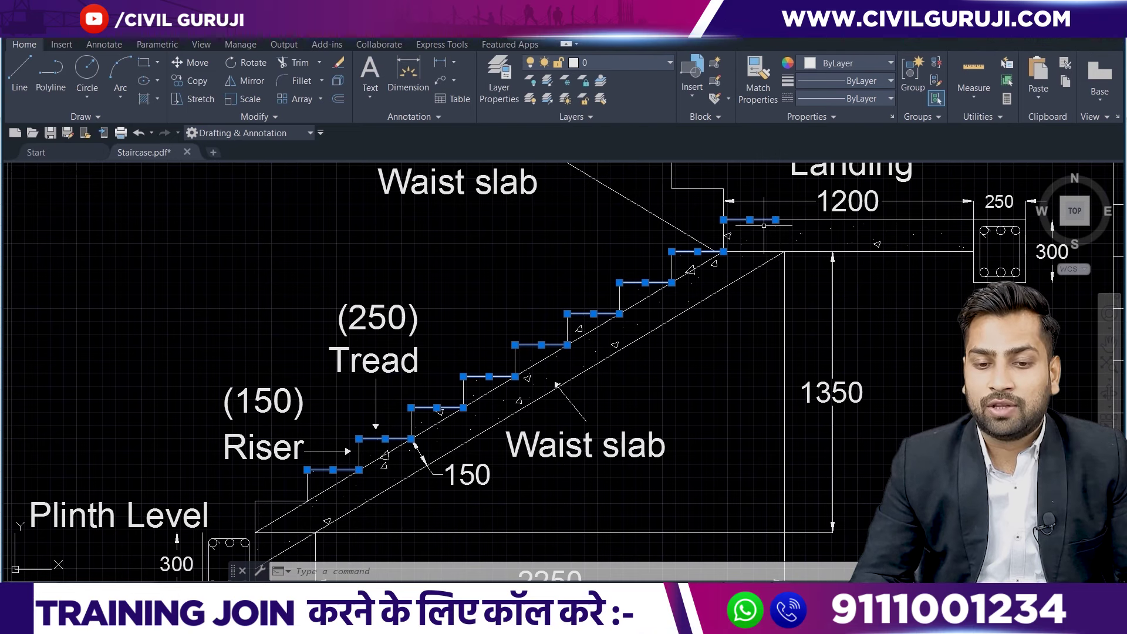
{"action": "scroll", "coordinate": [781, 219], "scroll_direction": "down", "scroll_amount": 1}
{"action": "scroll", "coordinate": [774, 248], "scroll_direction": "up", "scroll_amount": 1}
{"action": "scroll", "coordinate": [694, 403], "scroll_direction": "down", "scroll_amount": 1}
{"action": "scroll", "coordinate": [646, 560], "scroll_direction": "up", "scroll_amount": 1}
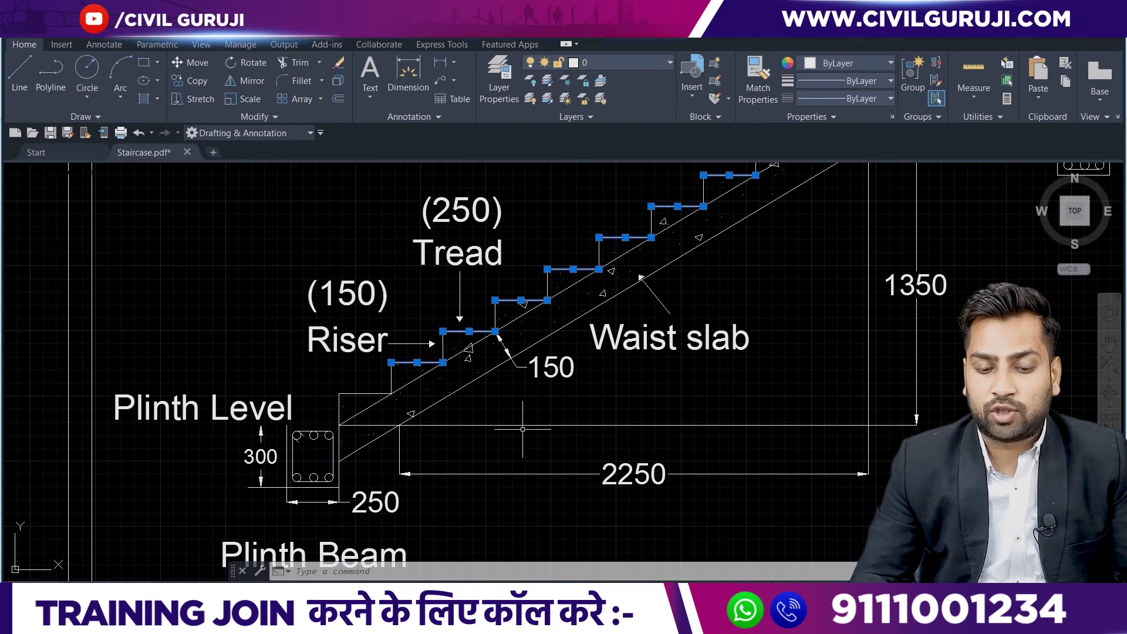
{"action": "key", "text": "alt+Tab"}
Enter =9*0.25 in I492, giving a 2.25 horizontal run under the 1.35 rise.
{"action": "left_click", "coordinate": [901, 322]}
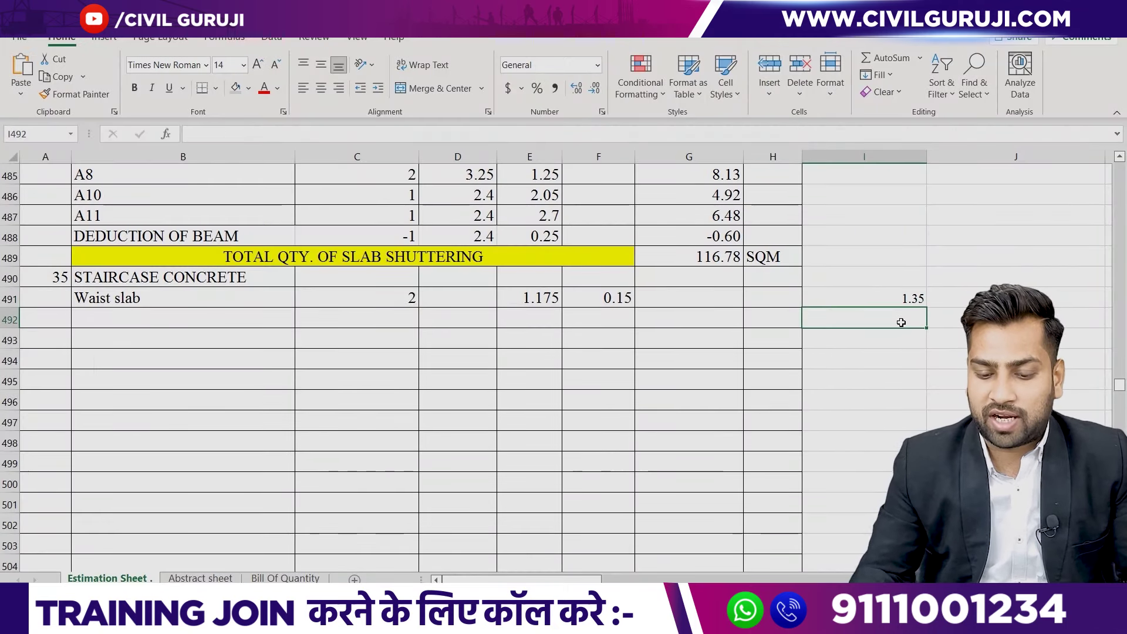
{"action": "type", "text": "=9*0.25"}
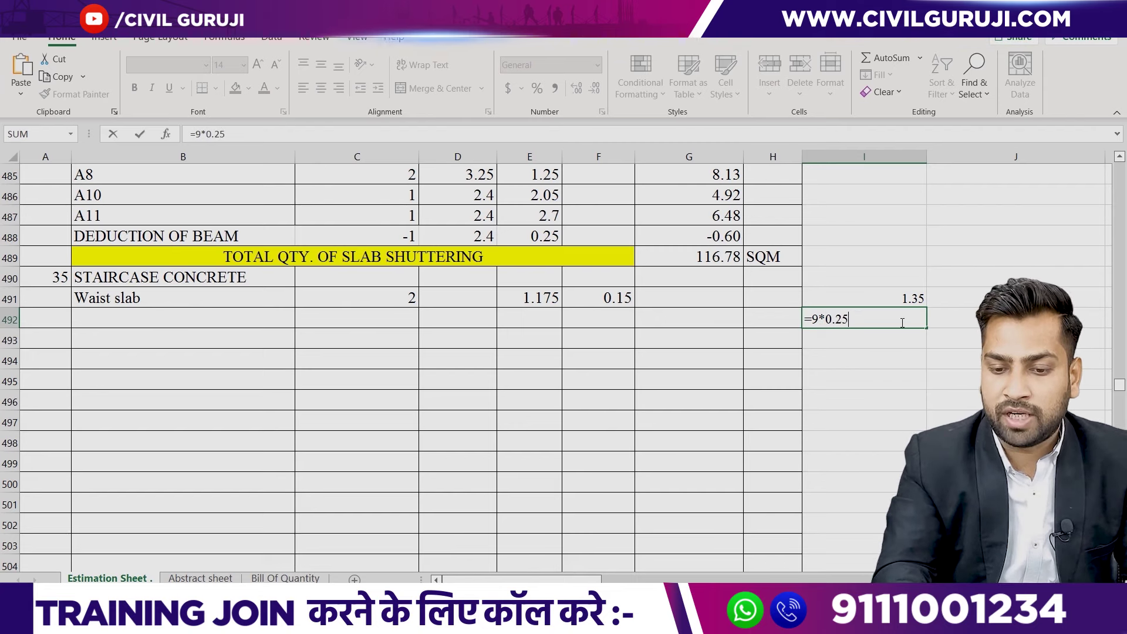
{"action": "key", "text": "Return"}
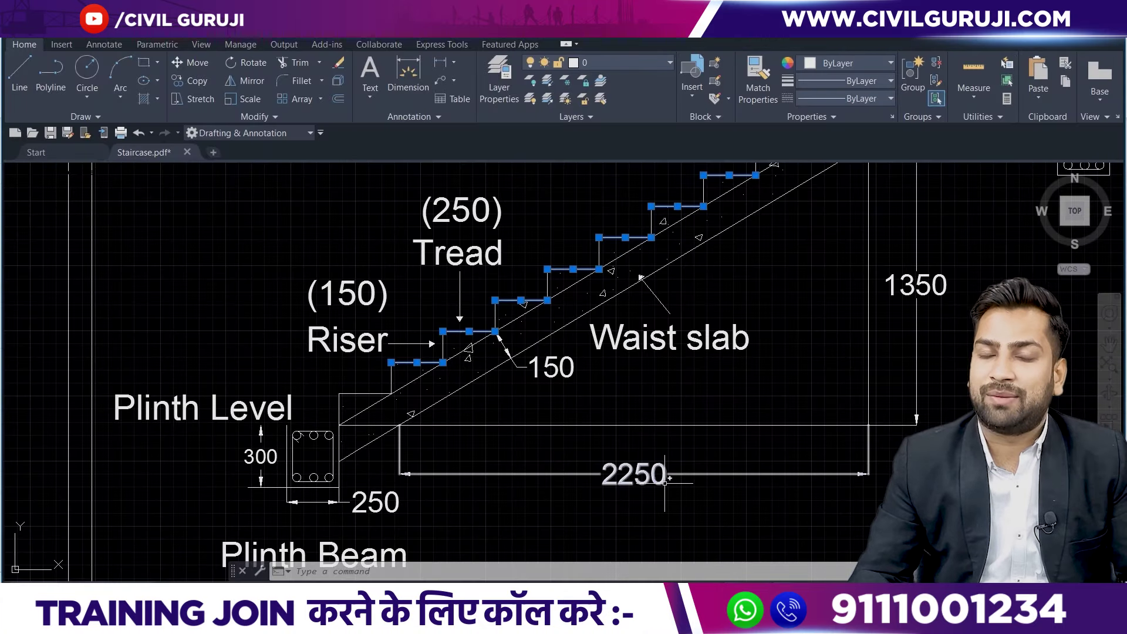
Select the sloping waist-slab line, cancel an accidental endpoint stretch, and reselect it.
{"action": "middle_click_drag", "start_coordinate": [754, 351], "coordinate": [736, 388]}
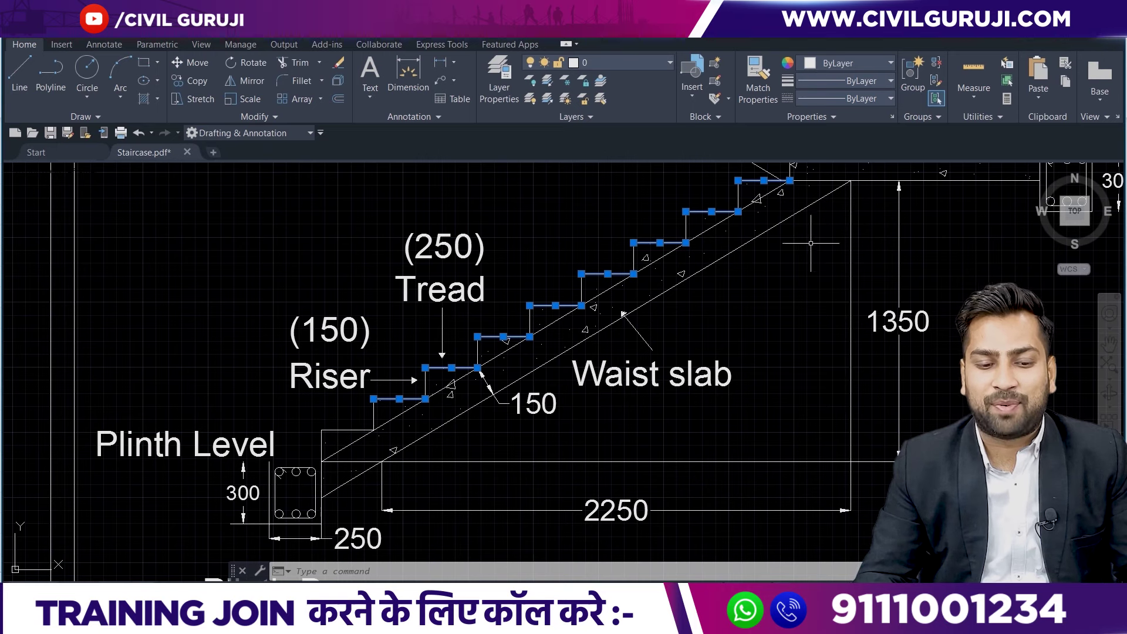
{"action": "left_click", "coordinate": [416, 439]}
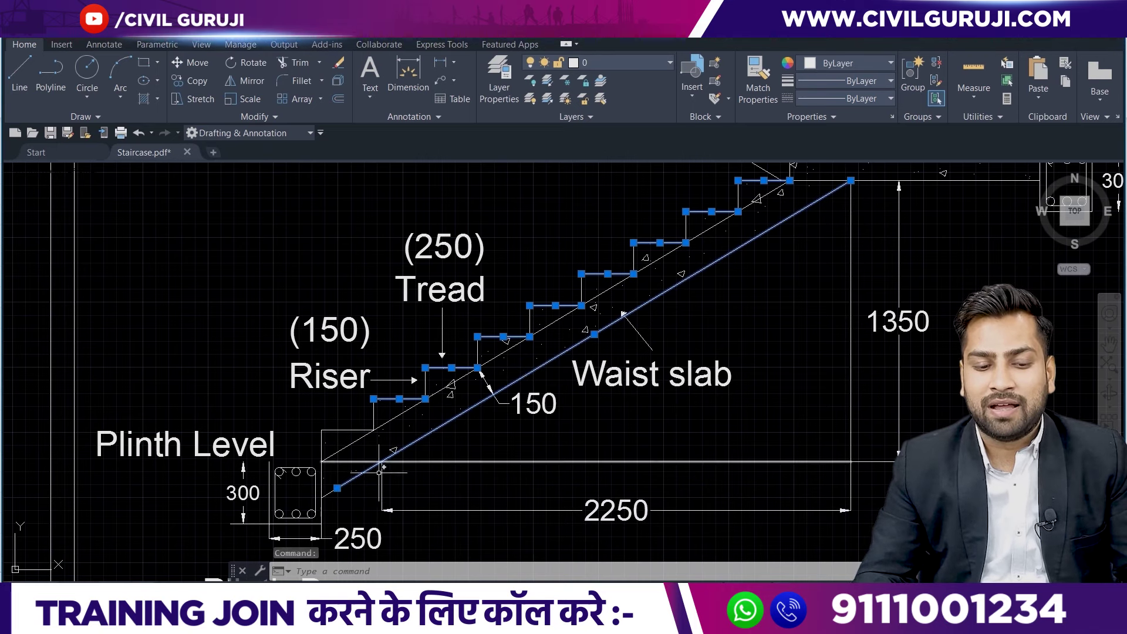
{"action": "left_click", "coordinate": [337, 488]}
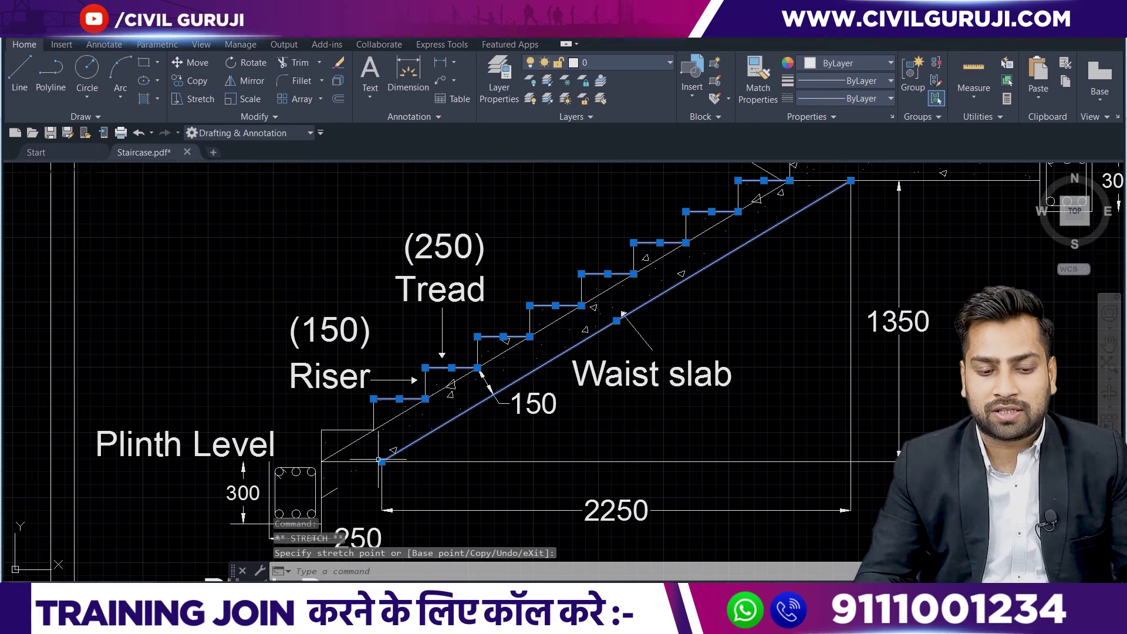
{"action": "left_click_drag", "start_coordinate": [305, 464], "coordinate": [341, 502]}
{"action": "left_click", "coordinate": [337, 487]}
{"action": "key", "text": "Escape"}
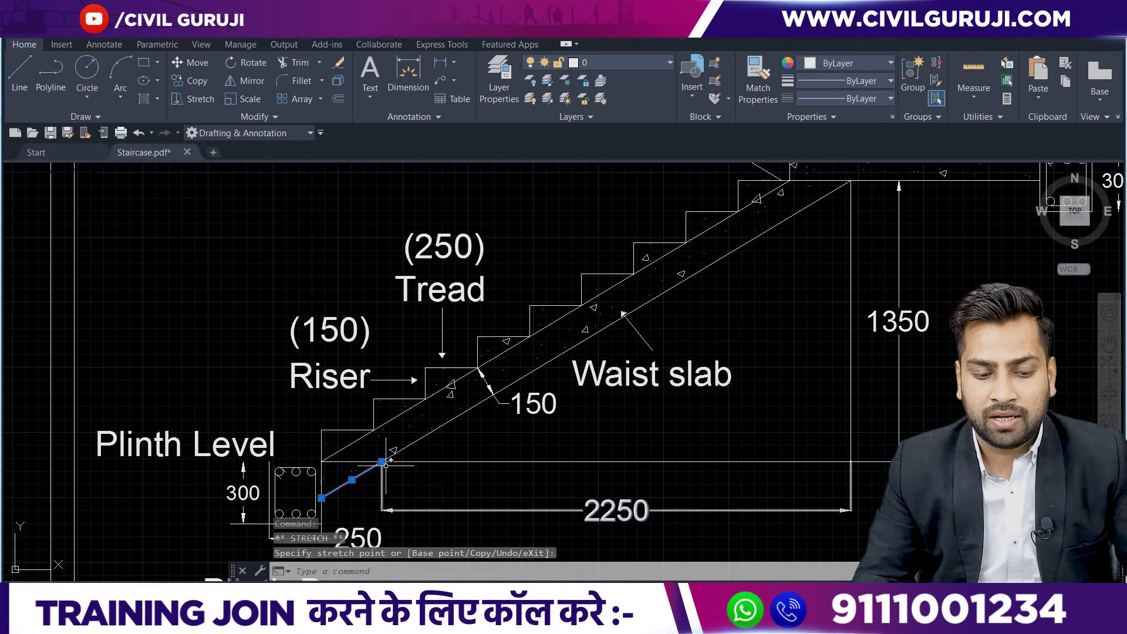
{"action": "left_click", "coordinate": [418, 439]}
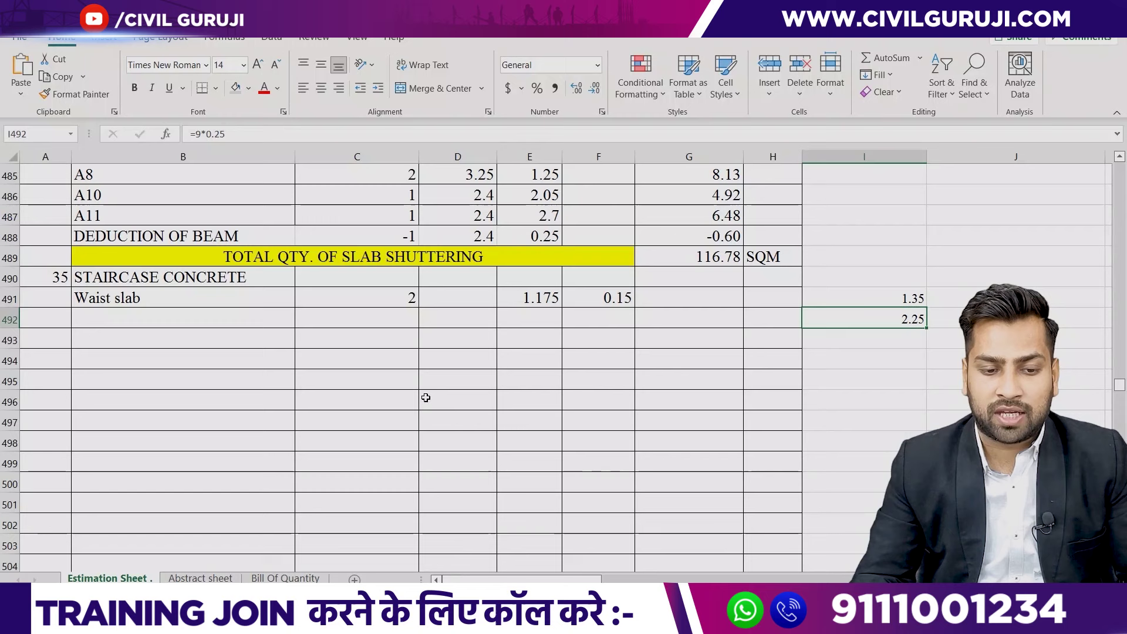
Enter =SQRT((1.35*1.35)+(2.25*2.25)) in D491 and reduce decimals so it shows 2.62.
{"action": "left_click", "coordinate": [482, 300]}
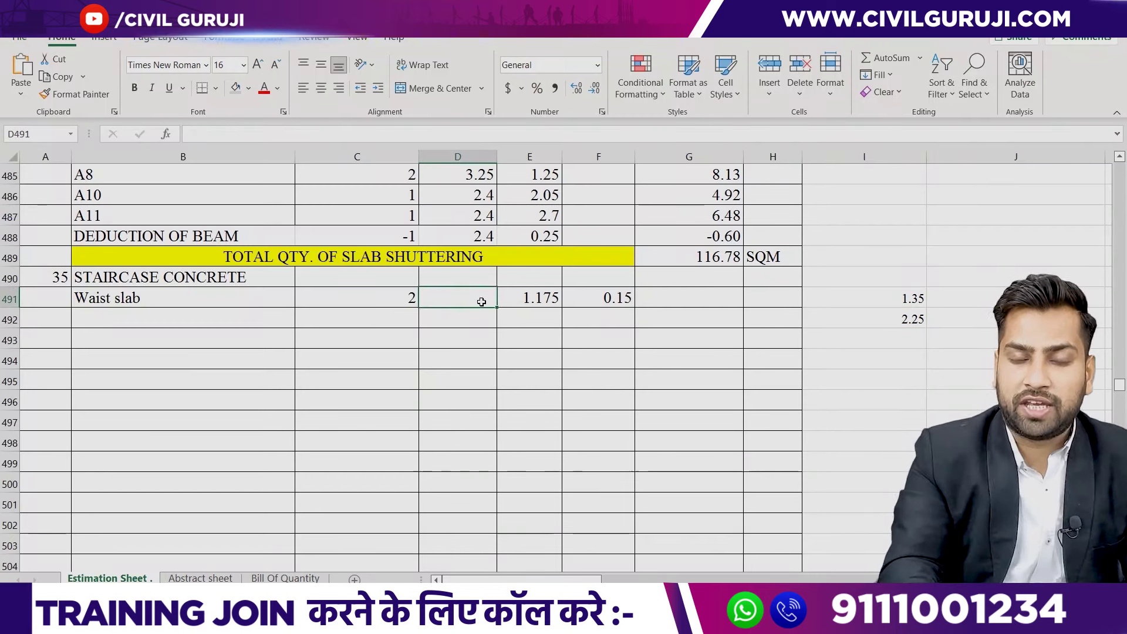
{"action": "type", "text": "="}
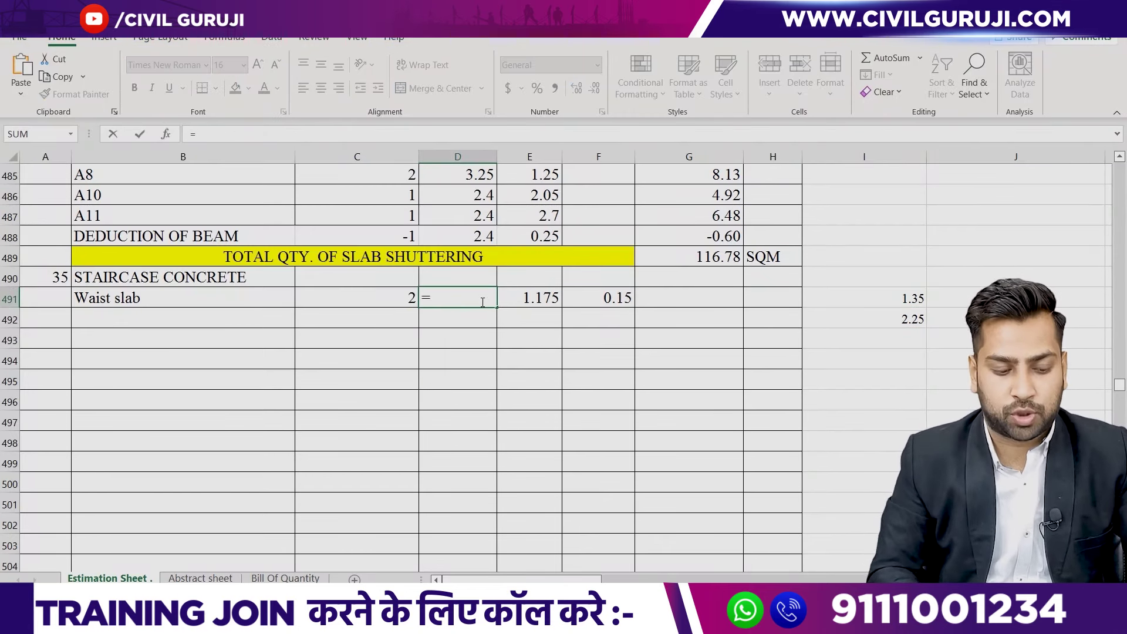
{"action": "type", "text": "sq"}
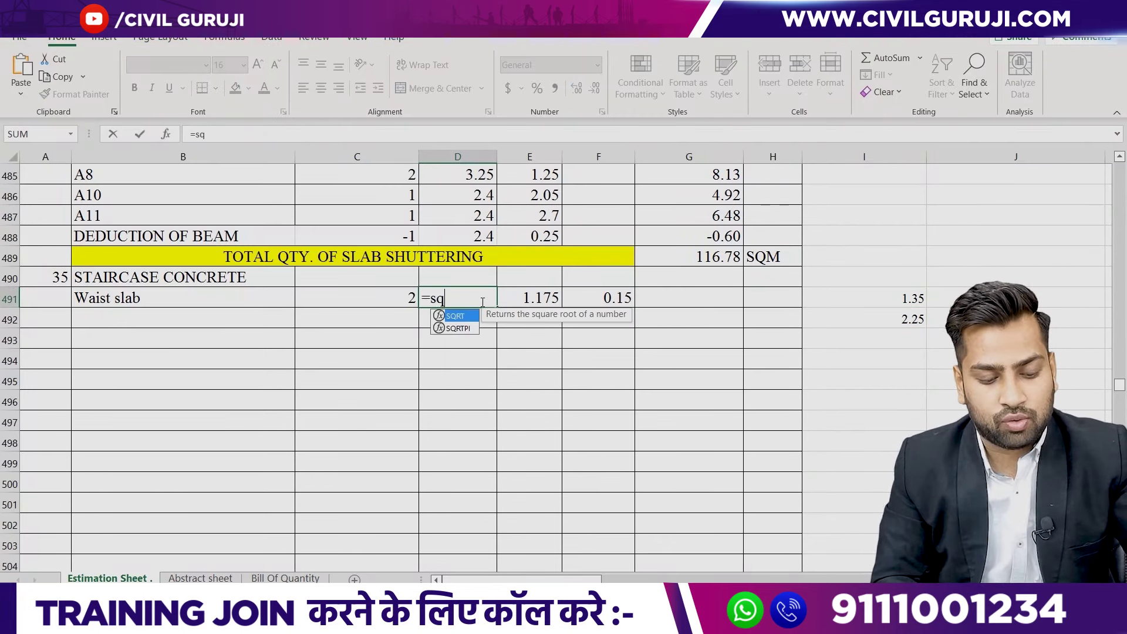
{"action": "type", "text": "rt"}
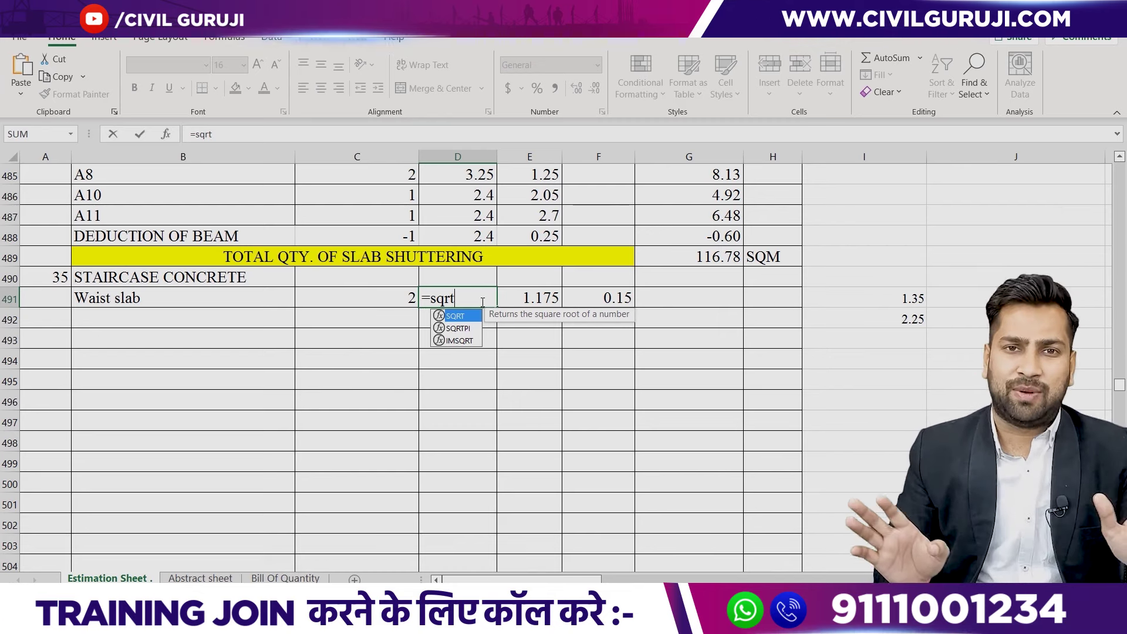
{"action": "type", "text": "("}
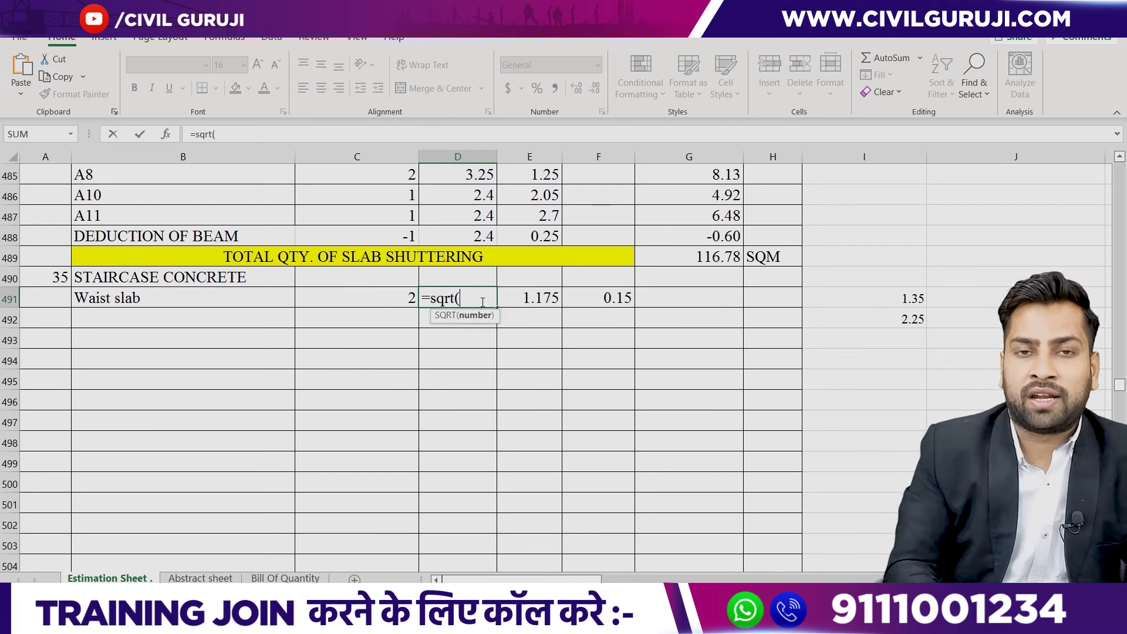
{"action": "type", "text": "("}
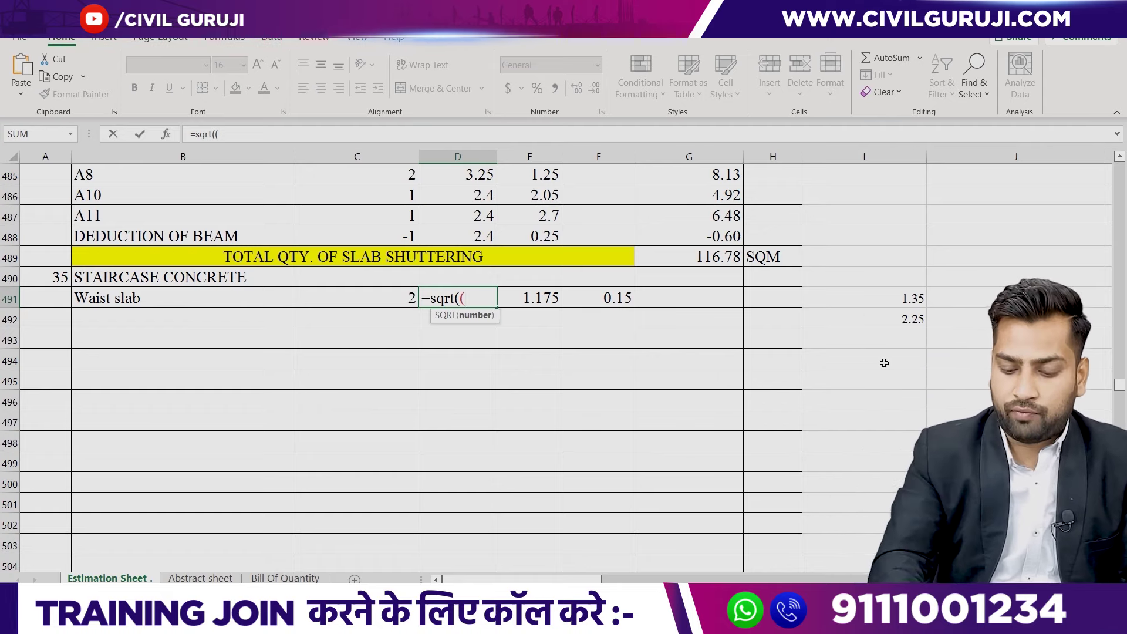
{"action": "type", "text": "1.35*1.35"}
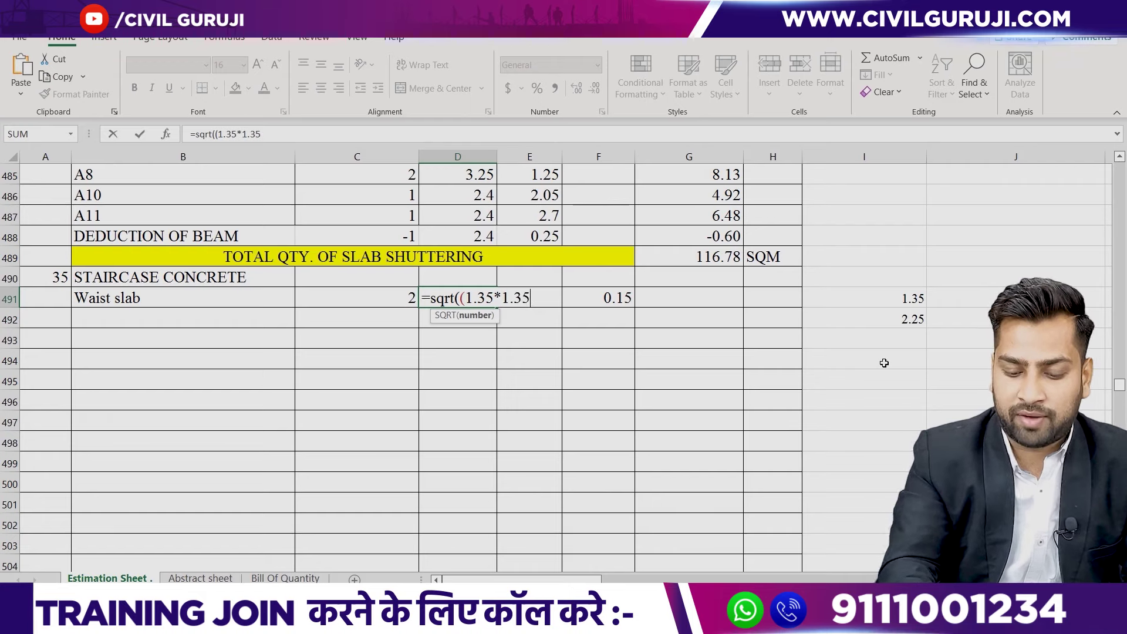
{"action": "type", "text": ")+(2.25*2.25"}
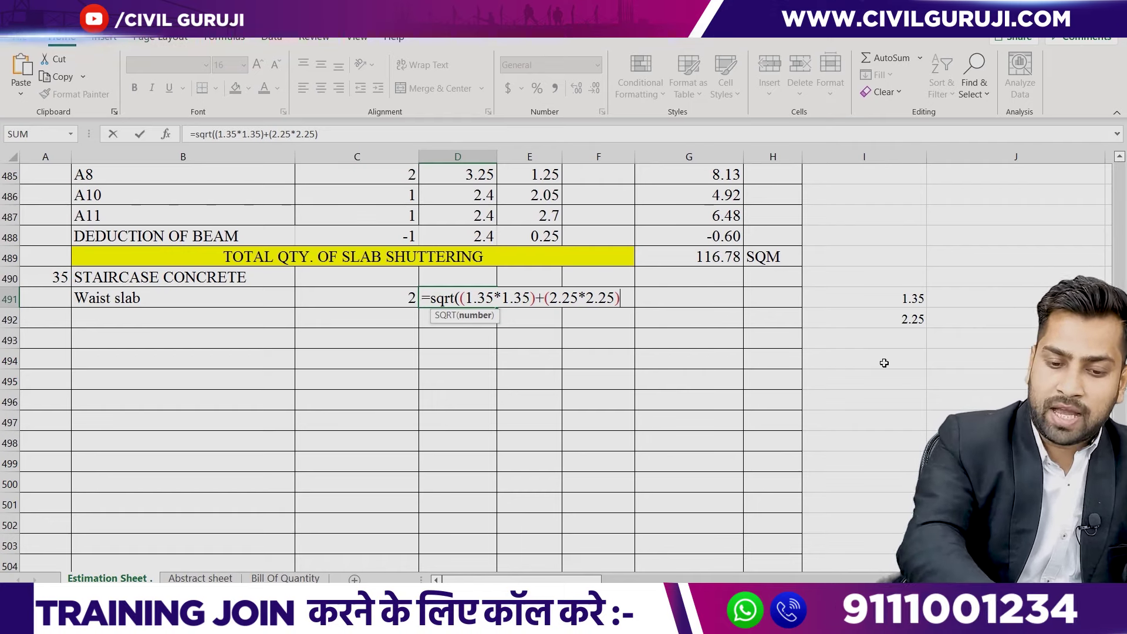
{"action": "type", "text": ")"}
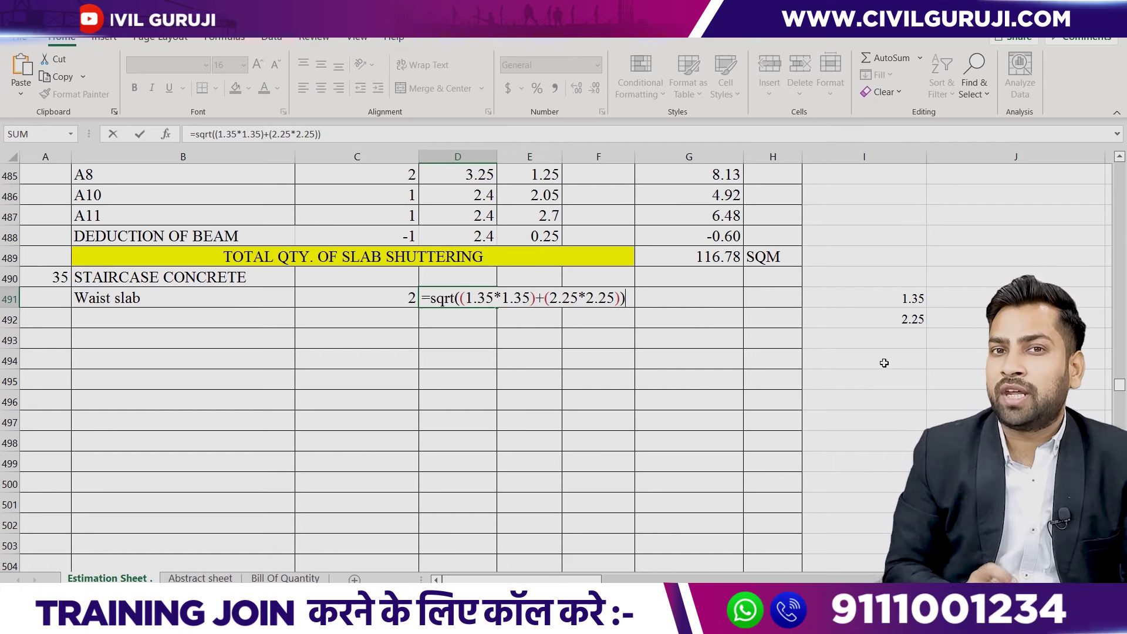
{"action": "key", "text": "Return"}
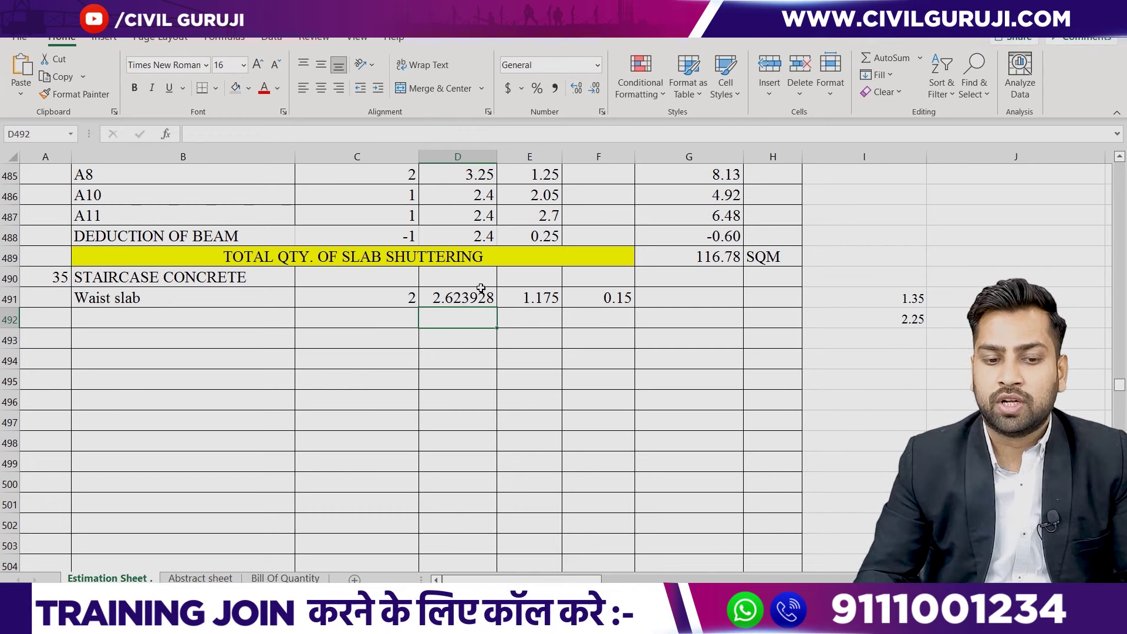
{"action": "left_click", "coordinate": [594, 88]}
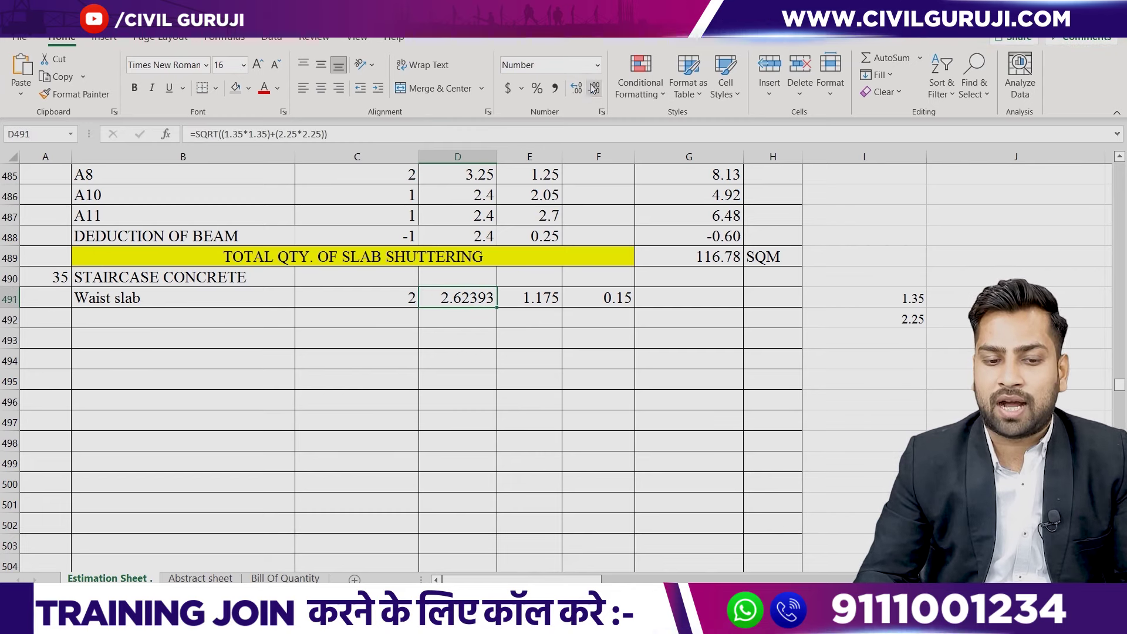
{"action": "left_click", "coordinate": [594, 89]}
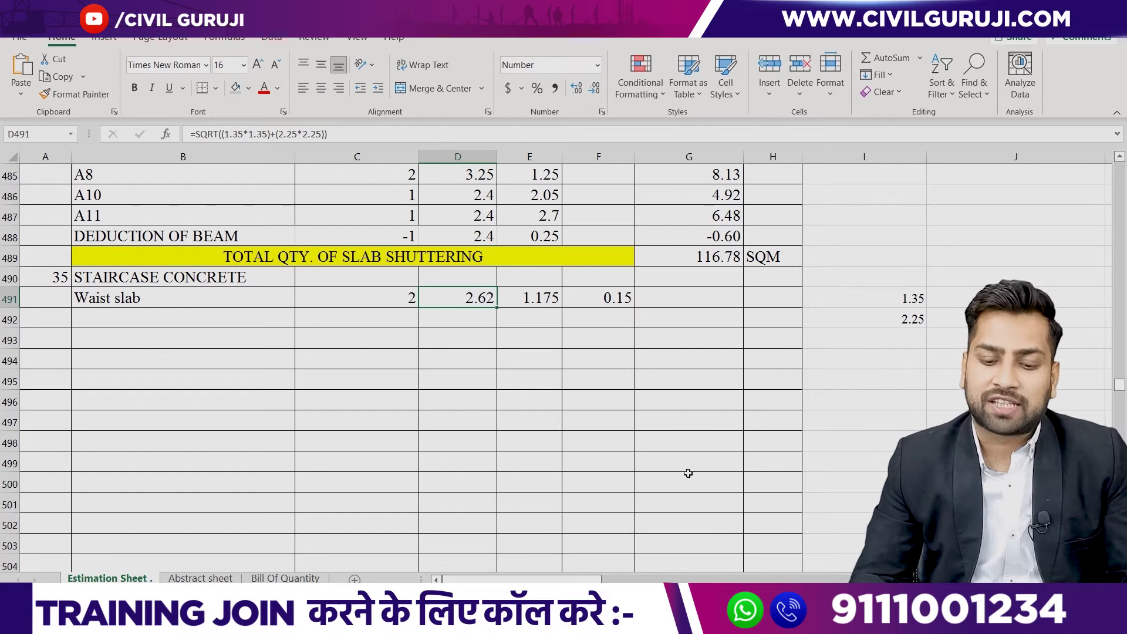
{"action": "key", "text": "alt+Tab"}
Start the DI distance measurement and pick the landing corner as the first point.
{"action": "scroll", "coordinate": [763, 205], "scroll_direction": "up", "scroll_amount": 1}
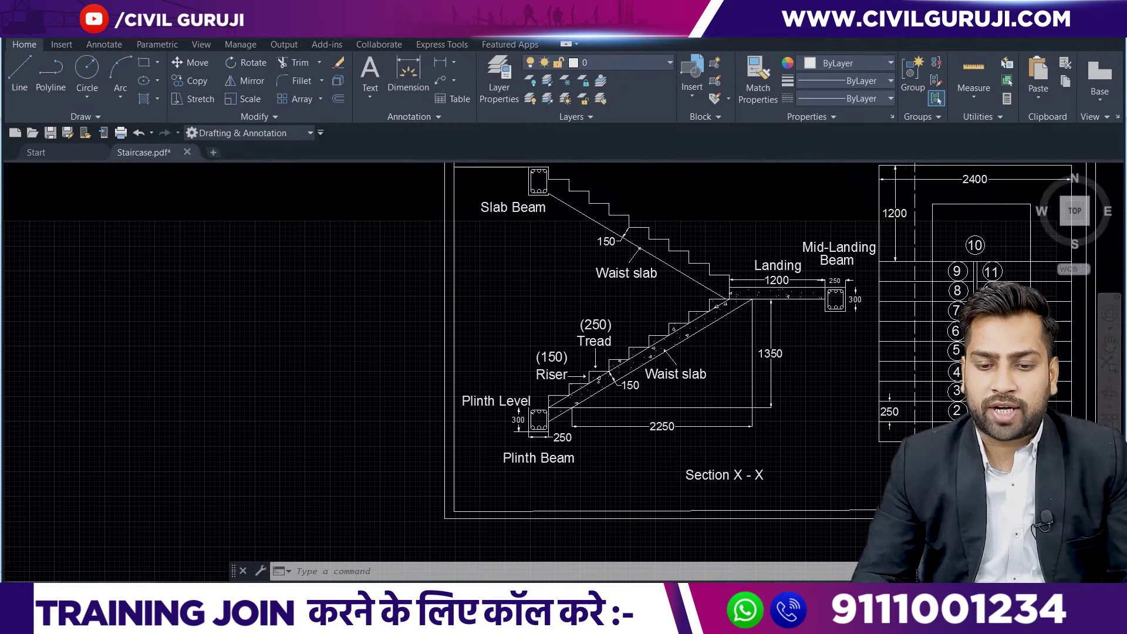
{"action": "scroll", "coordinate": [762, 205], "scroll_direction": "up", "scroll_amount": 3}
{"action": "scroll", "coordinate": [727, 276], "scroll_direction": "up", "scroll_amount": 4}
{"action": "scroll", "coordinate": [727, 275], "scroll_direction": "up", "scroll_amount": 4}
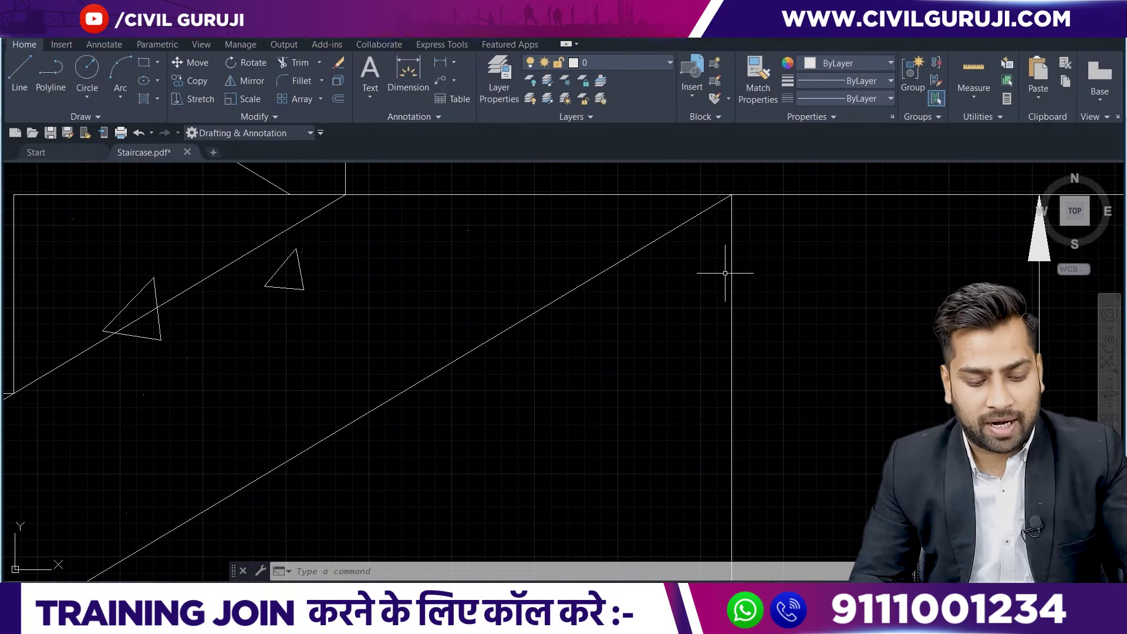
{"action": "type", "text": "di"}
{"action": "key", "text": "Return"}
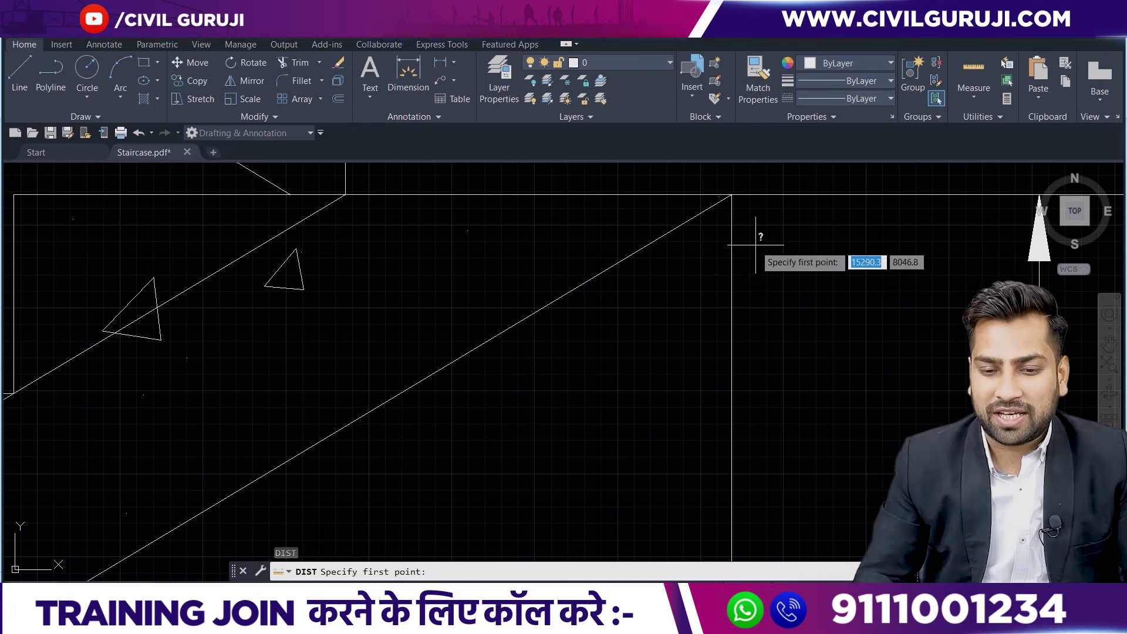
{"action": "scroll", "coordinate": [758, 229], "scroll_direction": "up", "scroll_amount": 3}
{"action": "middle_click_drag", "start_coordinate": [753, 221], "coordinate": [728, 382]}
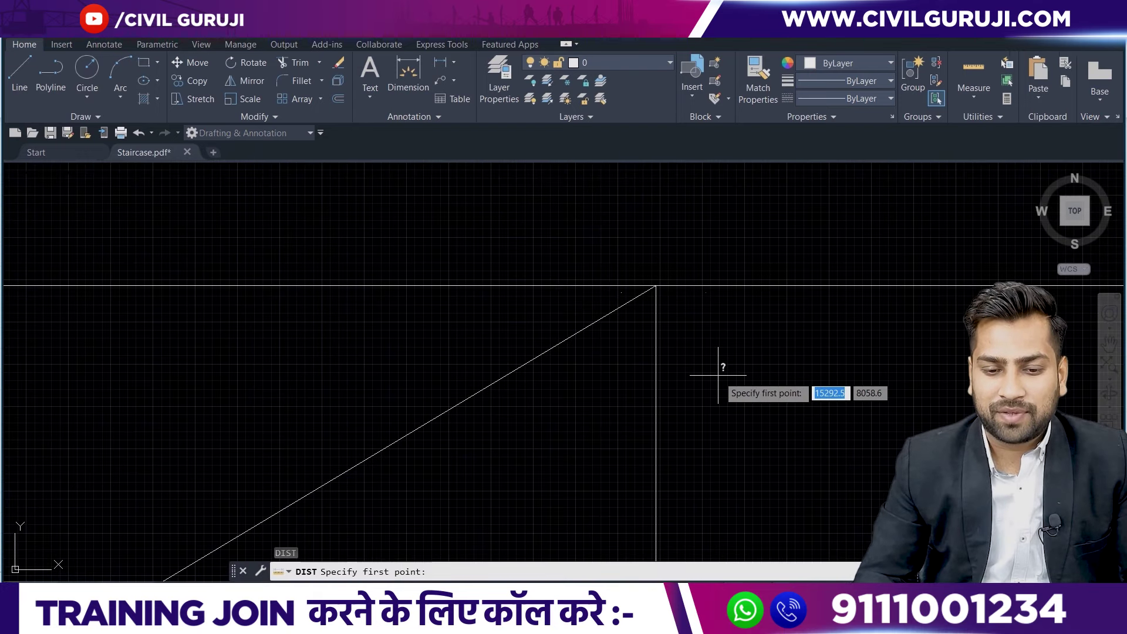
{"action": "left_click", "coordinate": [656, 286]}
Pick the slab's plinth-level end, reading 2623.9 with Delta X -2250 and Delta Y -1350.
{"action": "scroll", "coordinate": [599, 334], "scroll_direction": "down", "scroll_amount": 3}
{"action": "scroll", "coordinate": [541, 403], "scroll_direction": "down", "scroll_amount": 2}
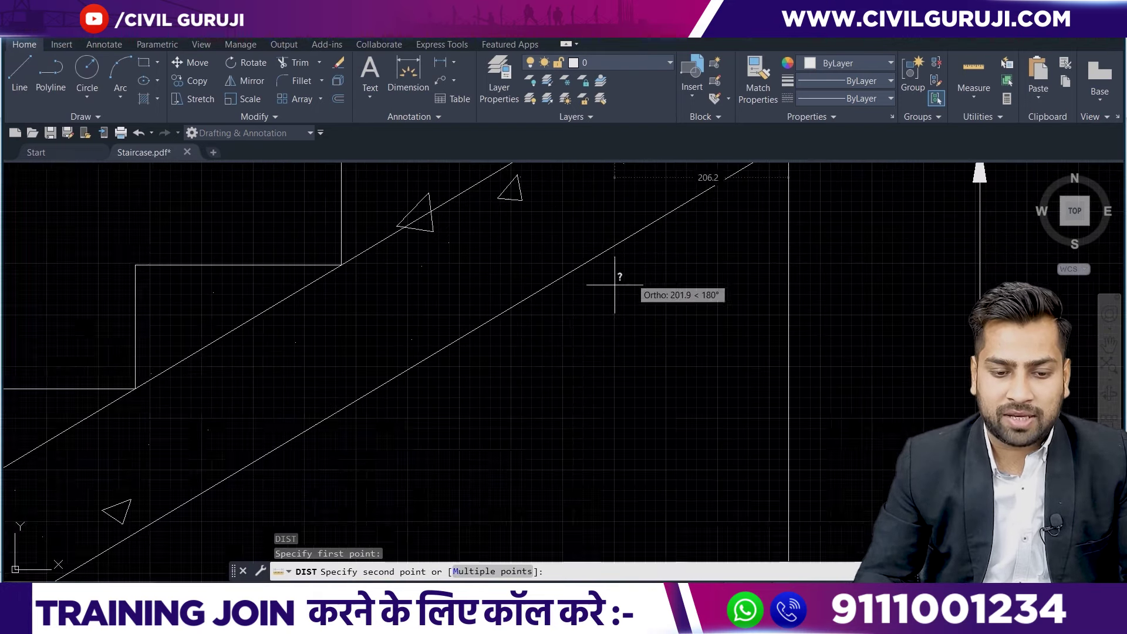
{"action": "mouse_move", "coordinate": [616, 281]}
{"action": "middle_mouse_down"}
{"action": "mouse_move", "coordinate": [495, 346]}
{"action": "mouse_move", "coordinate": [672, 247]}
{"action": "middle_mouse_up"}
{"action": "scroll", "coordinate": [352, 448], "scroll_direction": "up", "scroll_amount": 3}
{"action": "scroll", "coordinate": [428, 440], "scroll_direction": "up", "scroll_amount": 3}
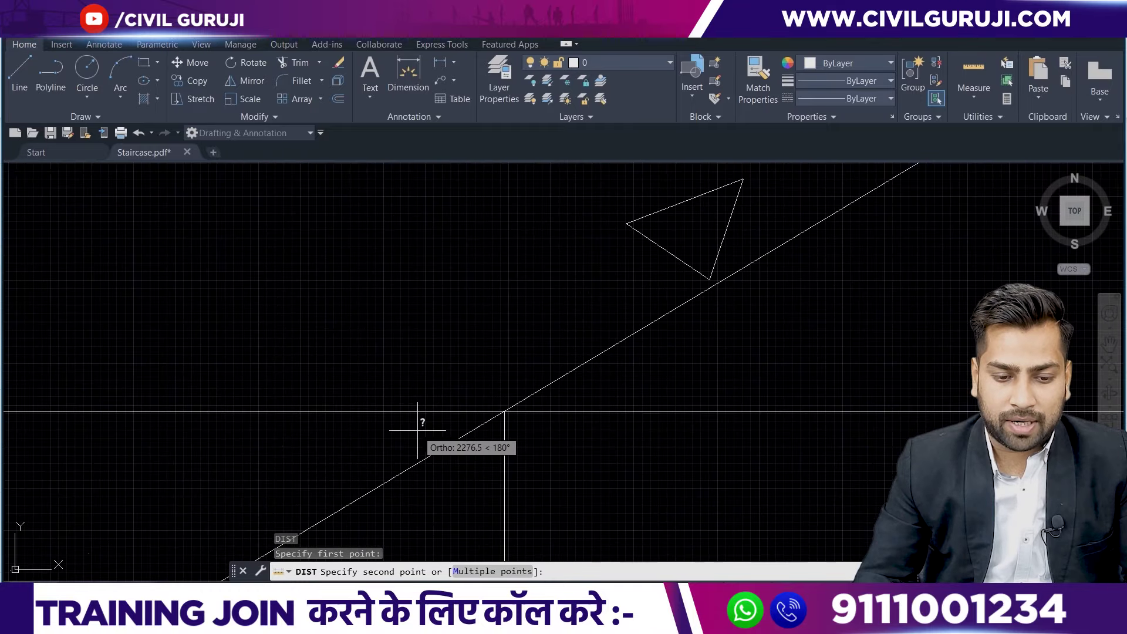
{"action": "scroll", "coordinate": [491, 427], "scroll_direction": "up", "scroll_amount": 2}
{"action": "scroll", "coordinate": [491, 427], "scroll_direction": "down", "scroll_amount": 2}
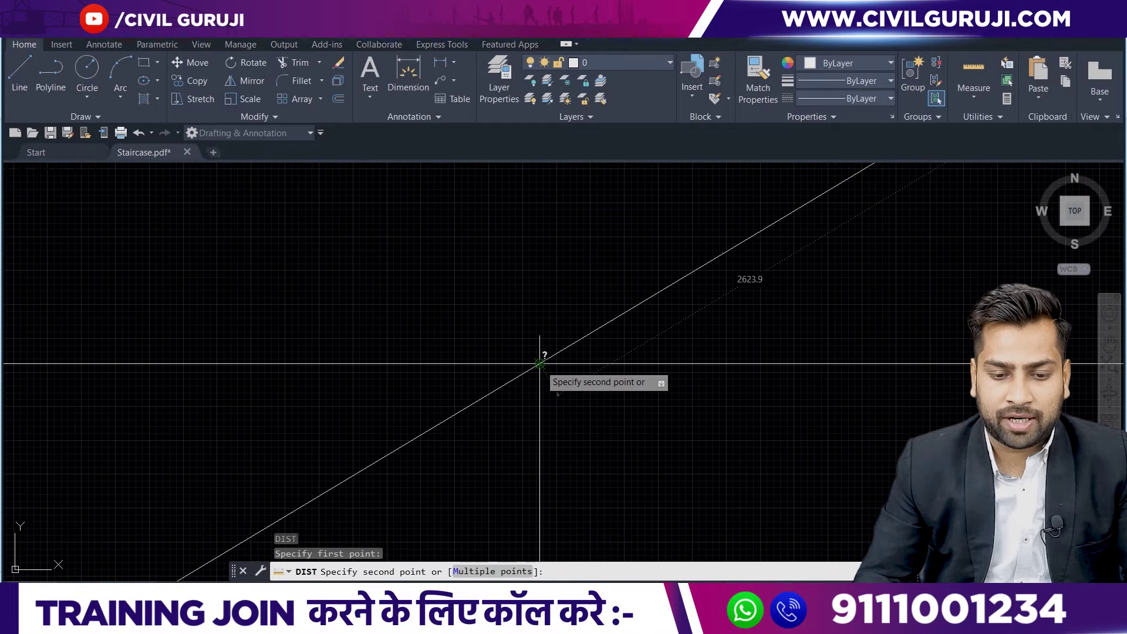
{"action": "scroll", "coordinate": [438, 458], "scroll_direction": "up", "scroll_amount": 1}
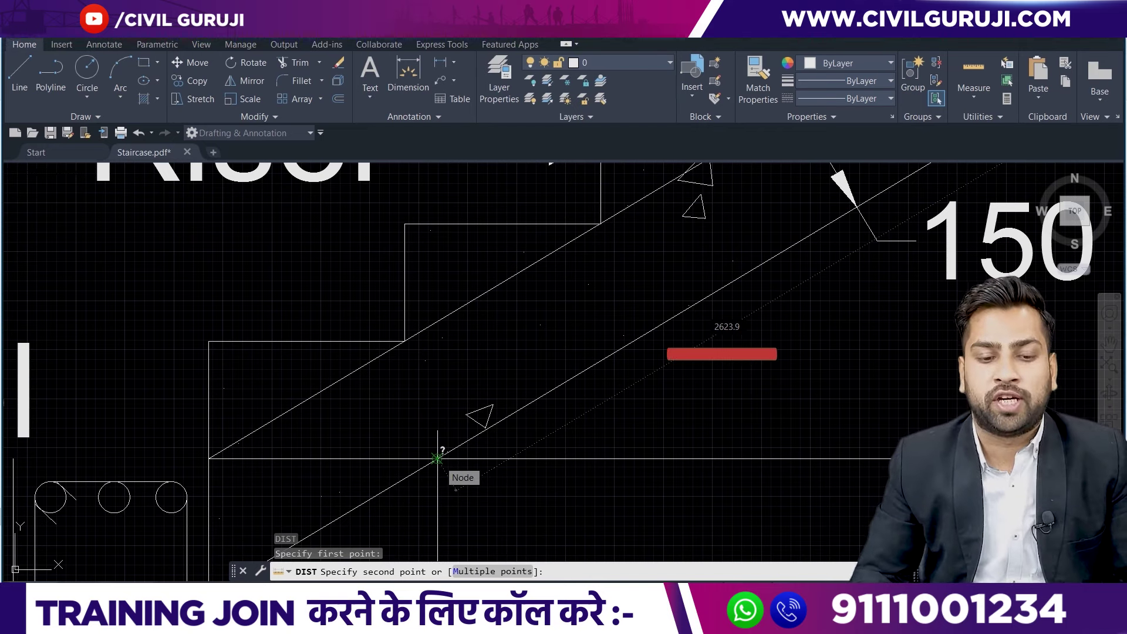
{"action": "left_click", "coordinate": [438, 457]}
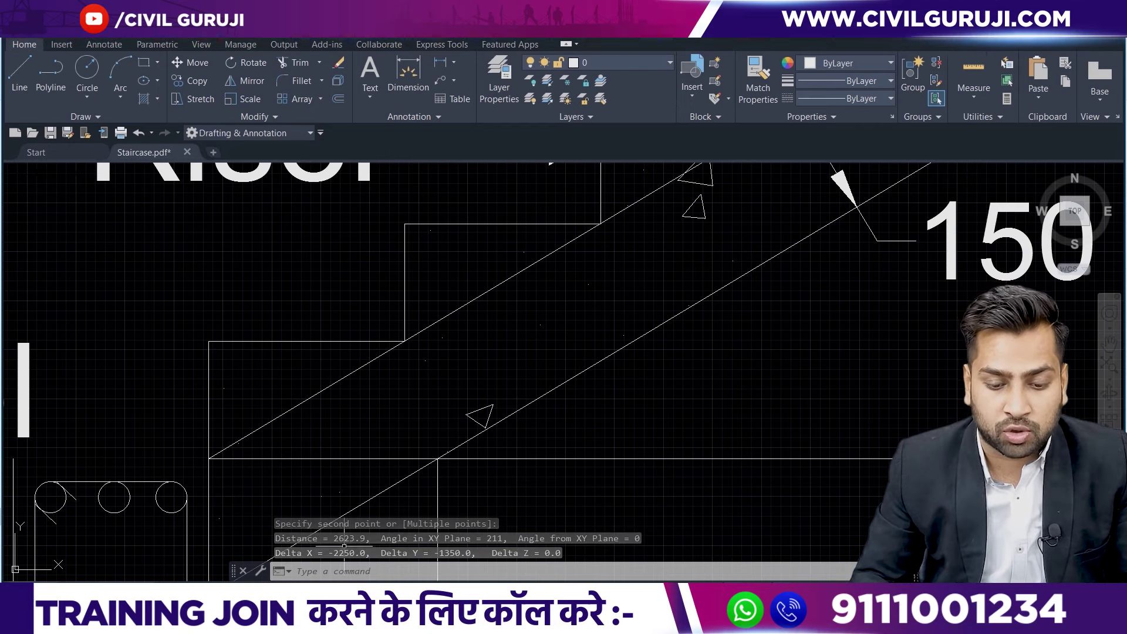
Check =2623.9/1000 in I494 against D491's 2.62, then clear I494 and select G491.
{"action": "key", "text": "alt+Tab"}
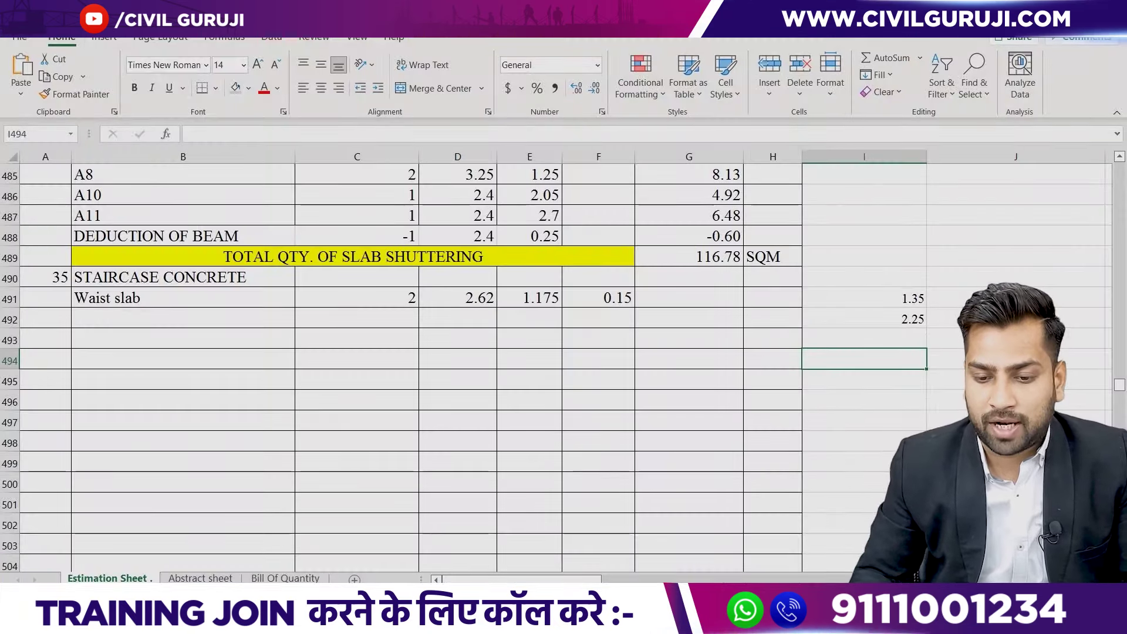
{"action": "type", "text": "=26"}
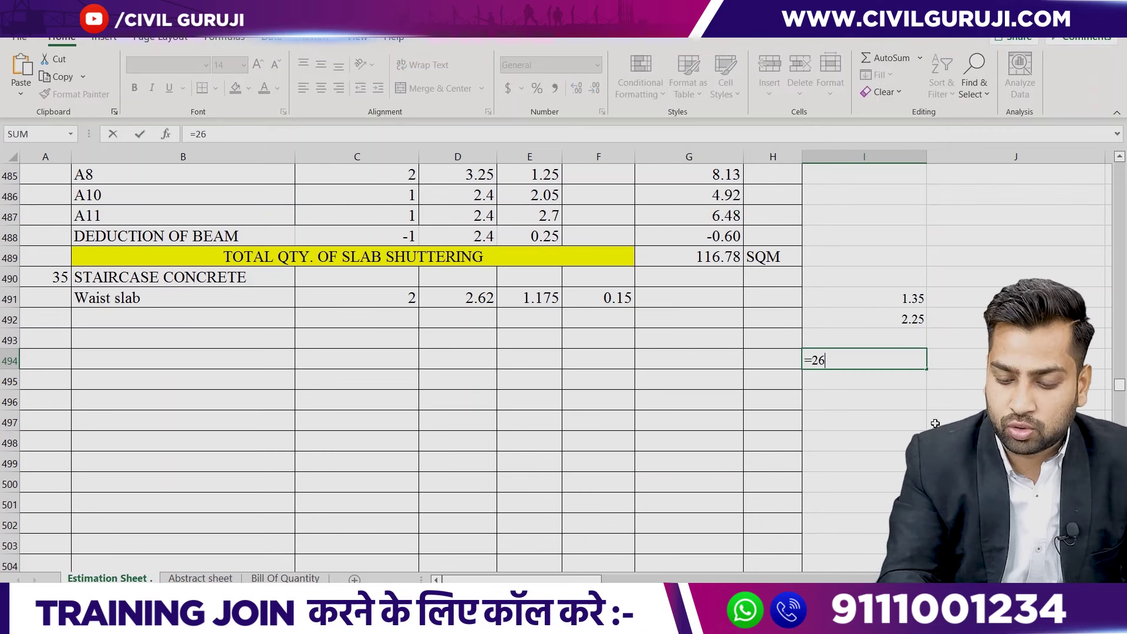
{"action": "type", "text": "23.9/1000"}
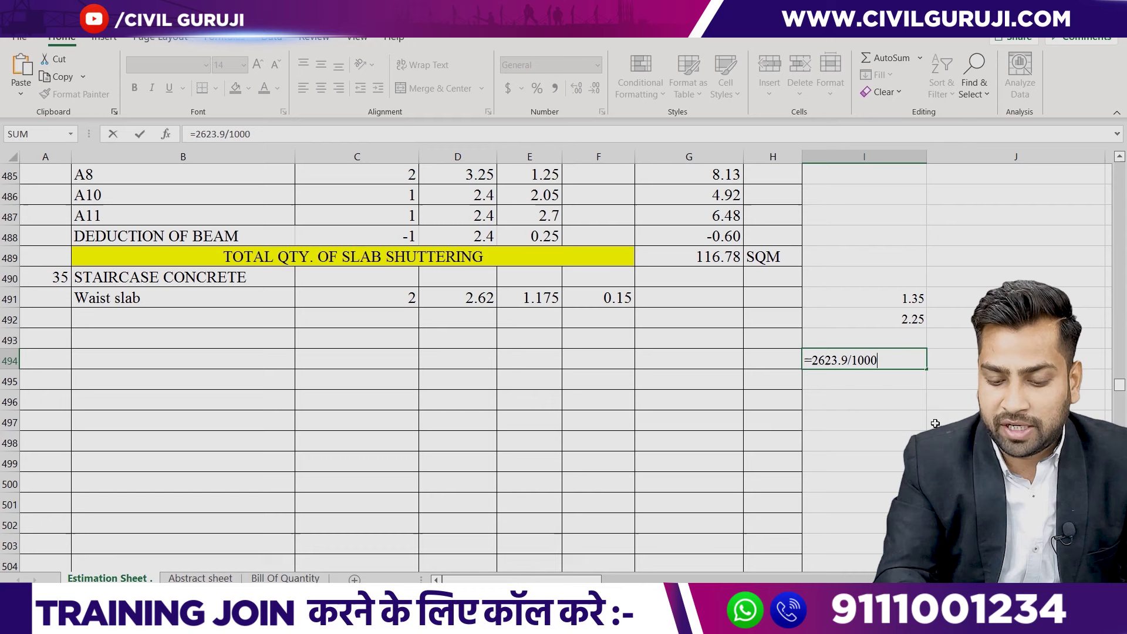
{"action": "key", "text": "Return"}
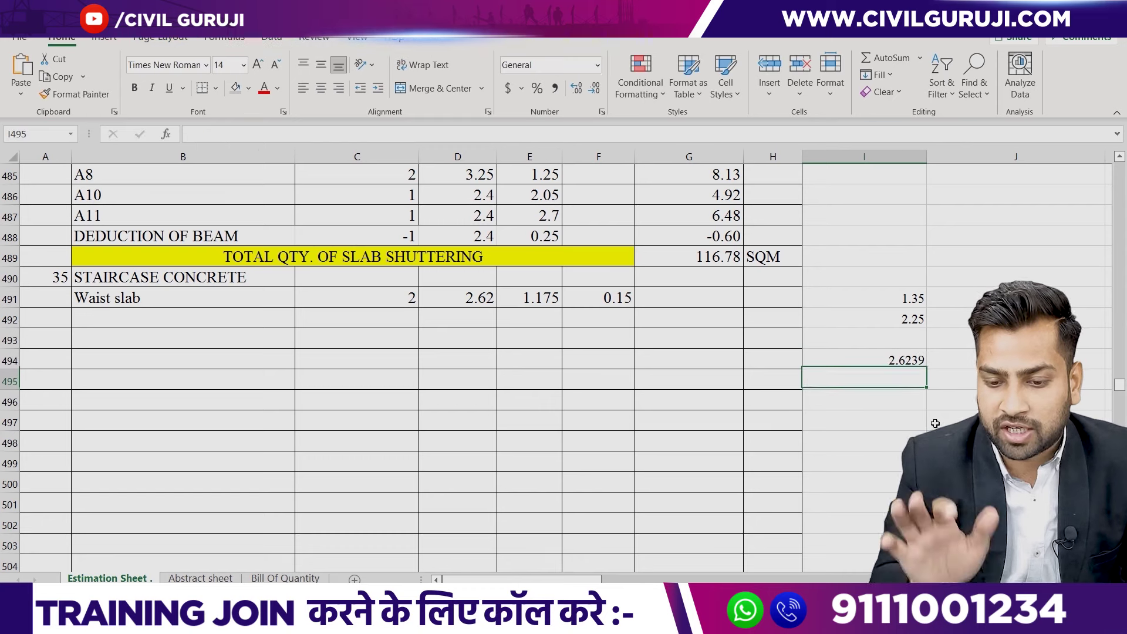
{"action": "left_click", "coordinate": [910, 357]}
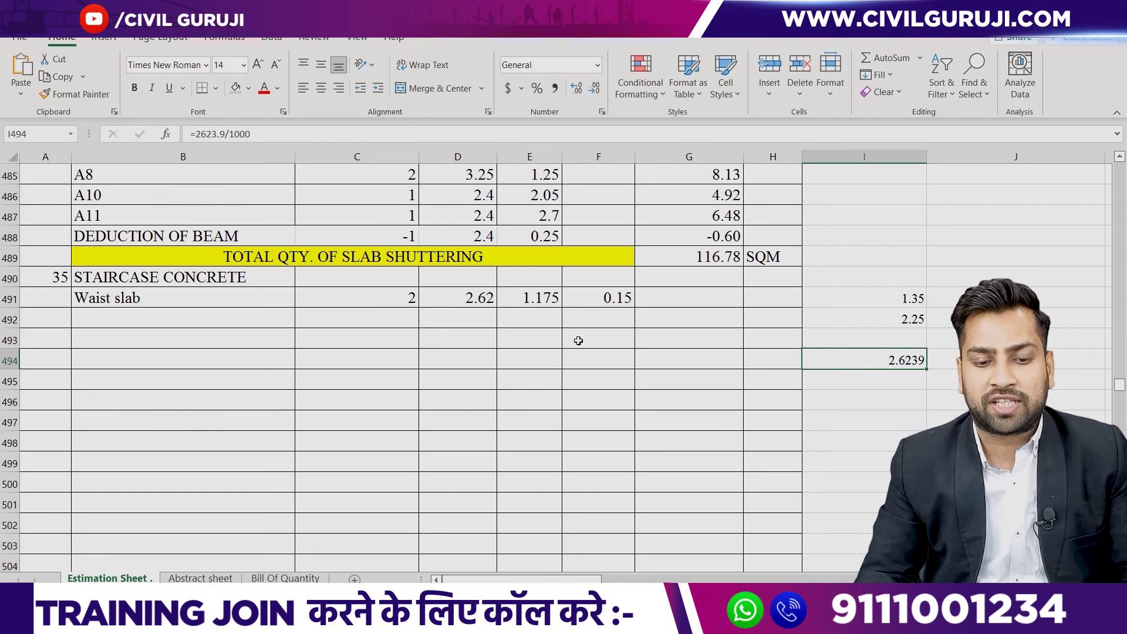
{"action": "left_click", "coordinate": [476, 300]}
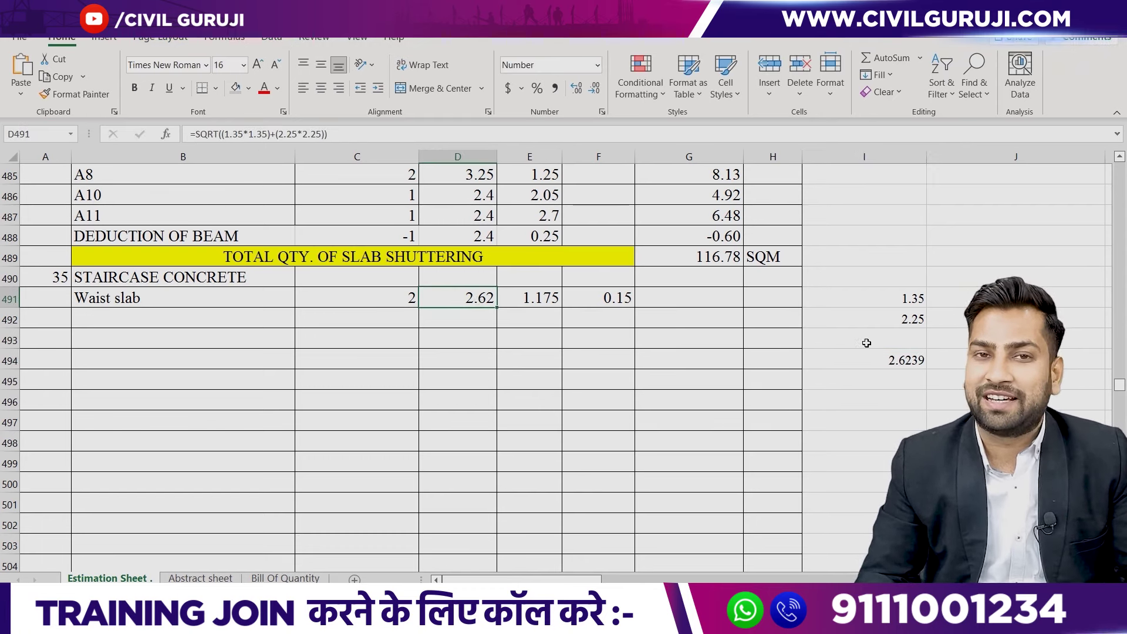
{"action": "left_click", "coordinate": [896, 357]}
{"action": "key", "text": "Delete"}
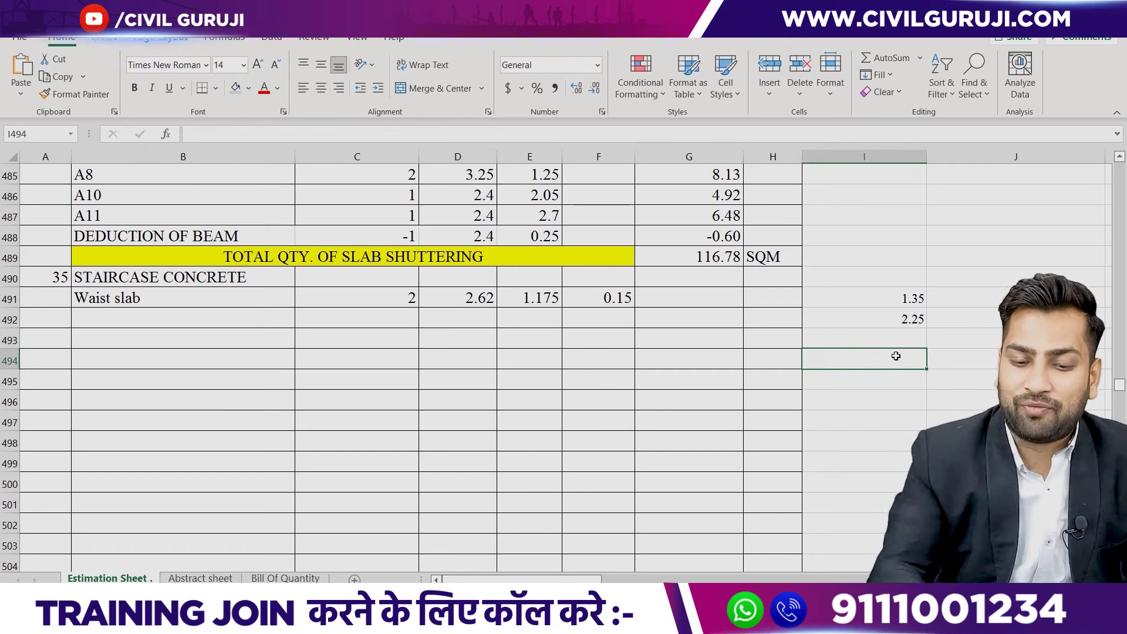
{"action": "left_click", "coordinate": [722, 296]}
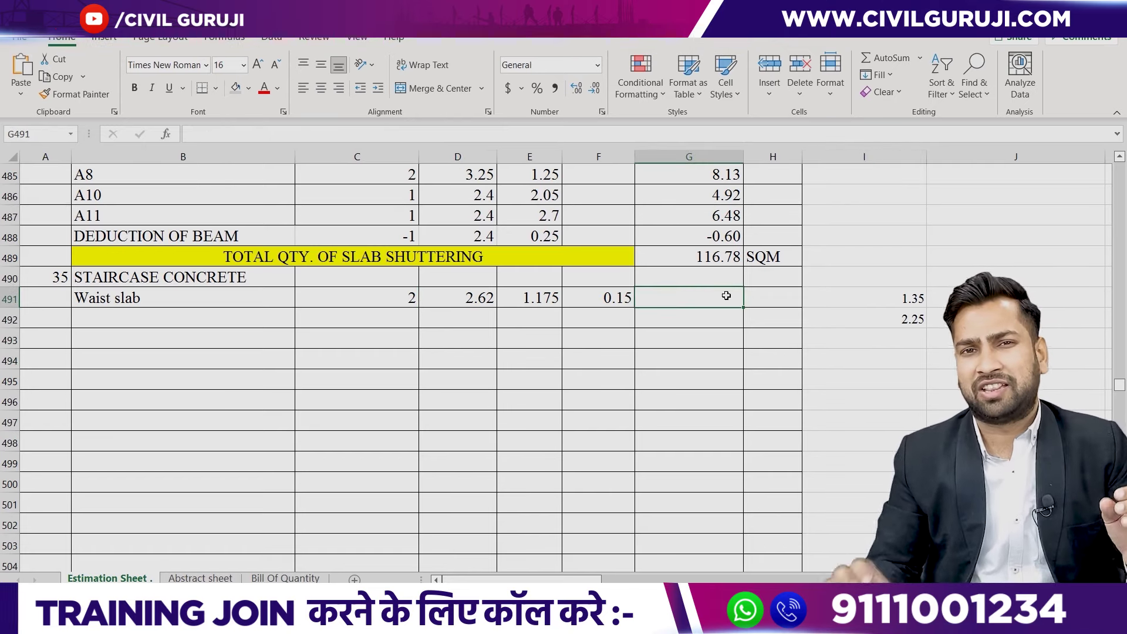
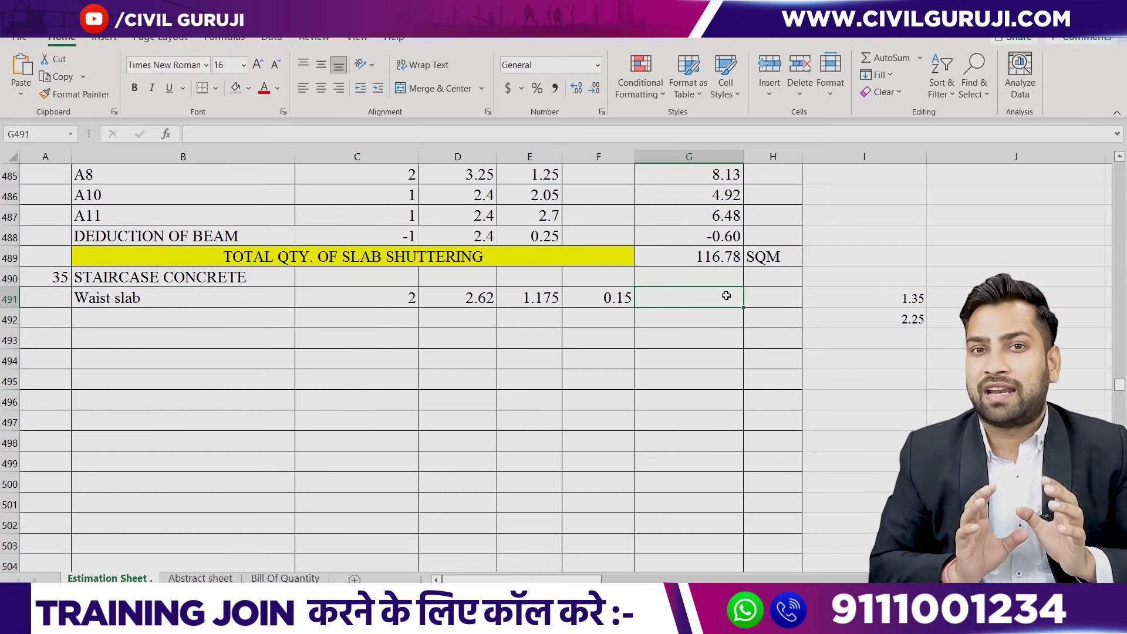
Enter the waist slab volume formula =C491*D491*E491*F491 in G491, giving 0.925.
{"action": "type", "text": "="}
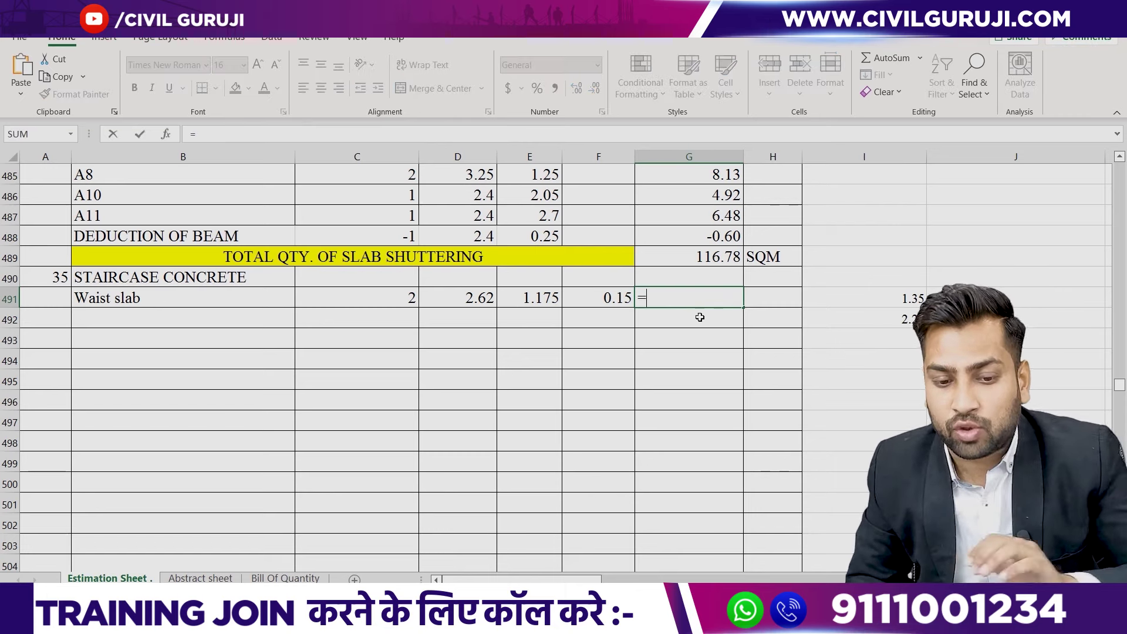
{"action": "left_click", "coordinate": [410, 301]}
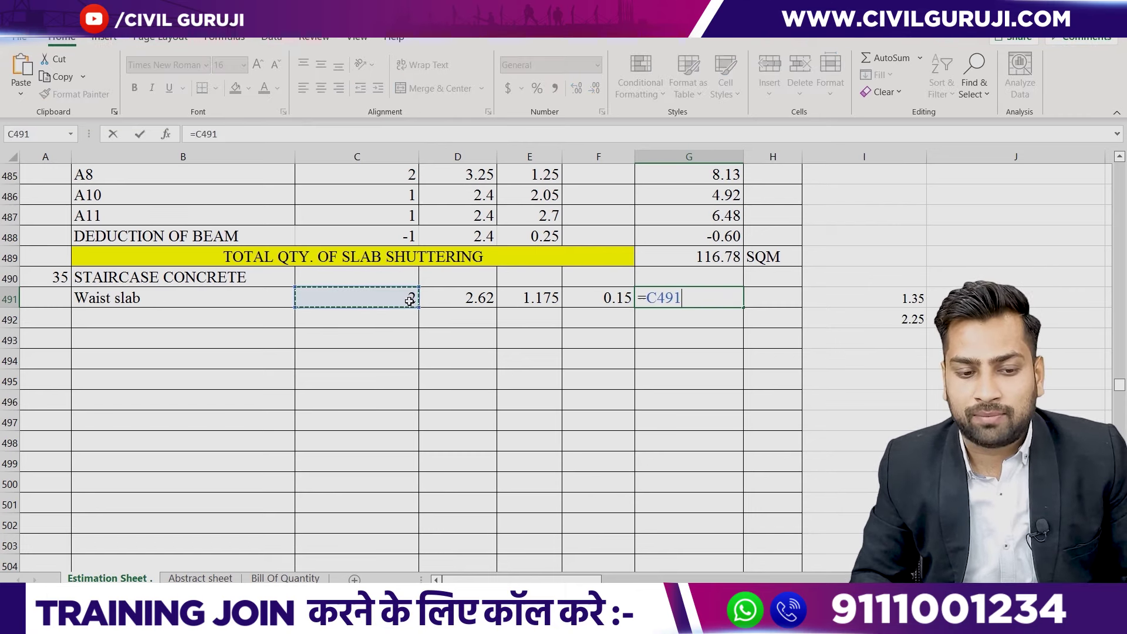
{"action": "type", "text": "*"}
{"action": "left_click", "coordinate": [541, 299]}
{"action": "type", "text": "*"}
{"action": "left_click", "coordinate": [568, 293]}
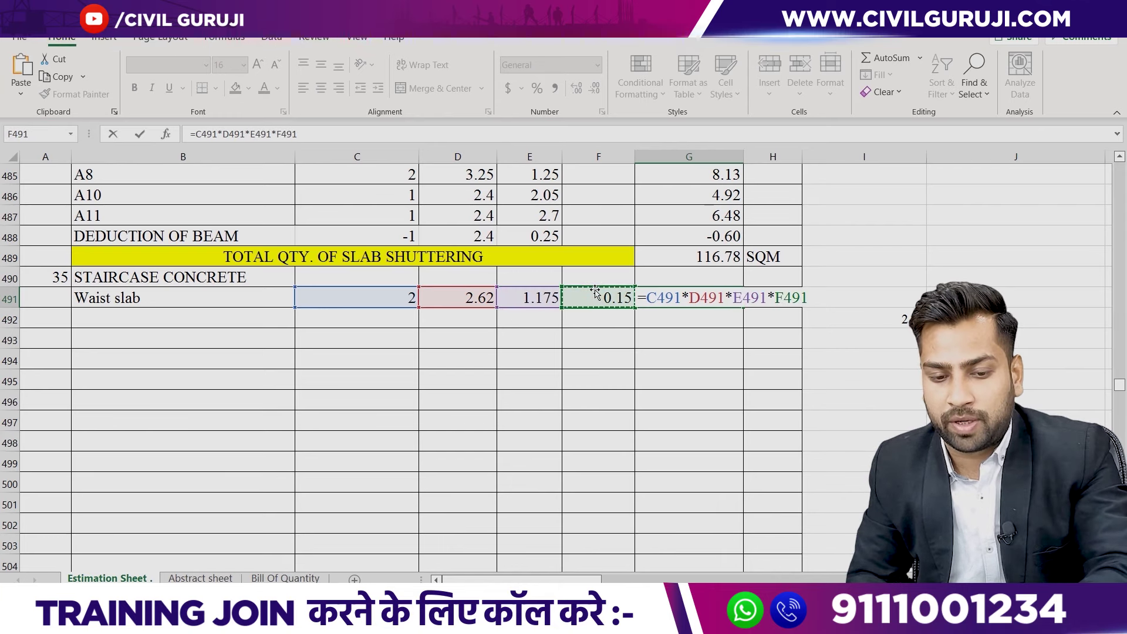
{"action": "key", "text": "Return"}
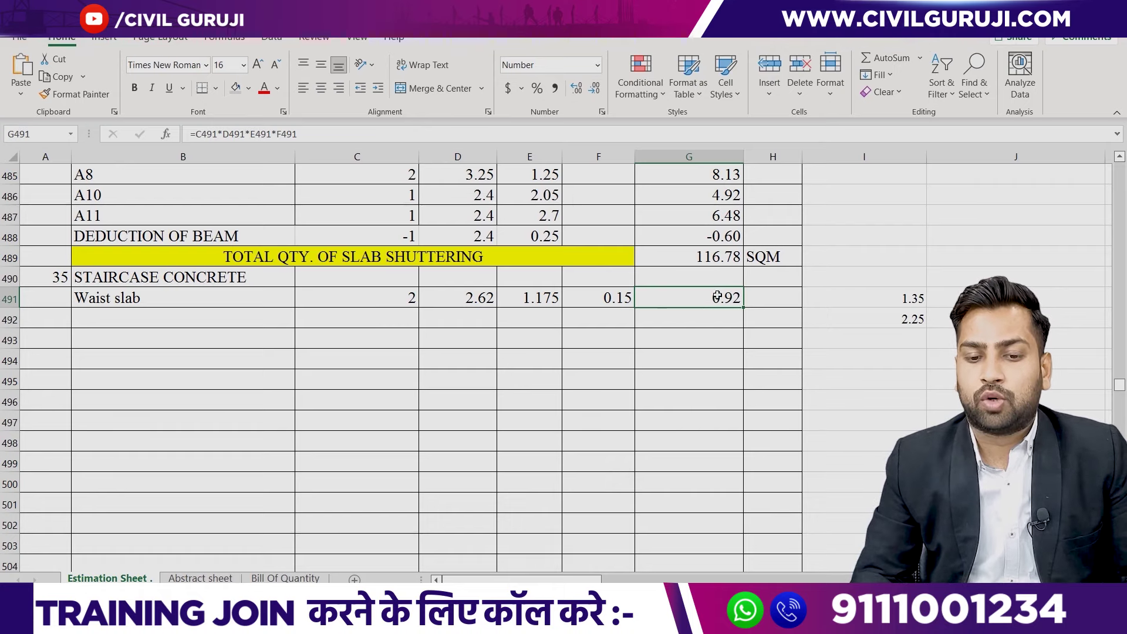
Enter the unit cum in H491 beside the waist slab volume.
{"action": "left_click", "coordinate": [762, 294]}
{"action": "type", "text": "cum"}
{"action": "left_click", "coordinate": [687, 318]}
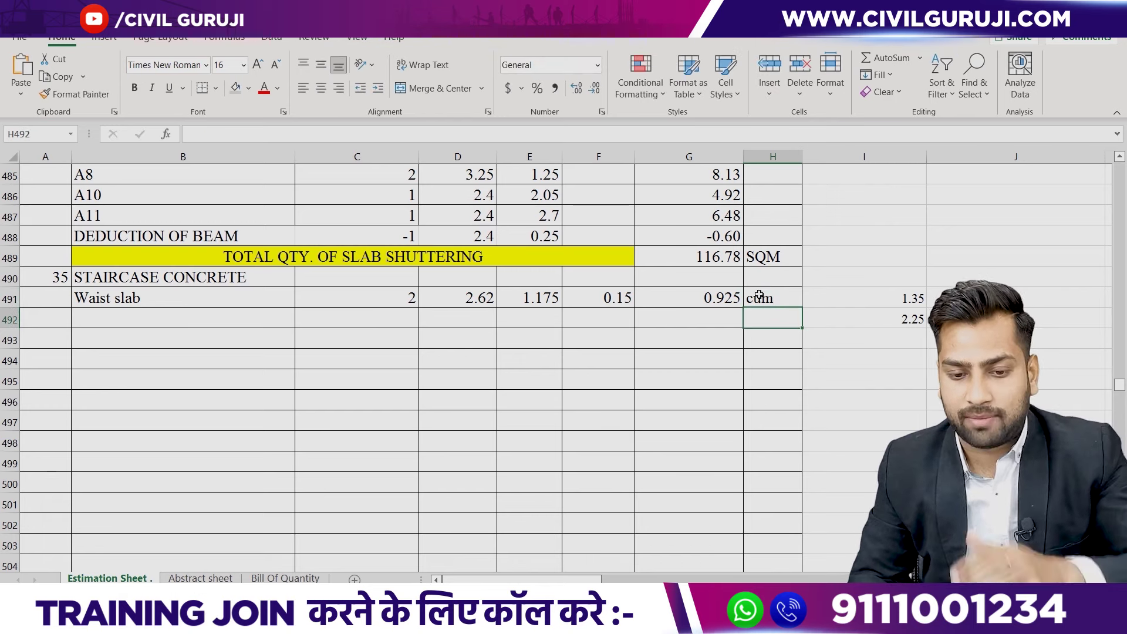
{"action": "scroll", "coordinate": [561, 449], "scroll_direction": "up", "scroll_amount": 2}
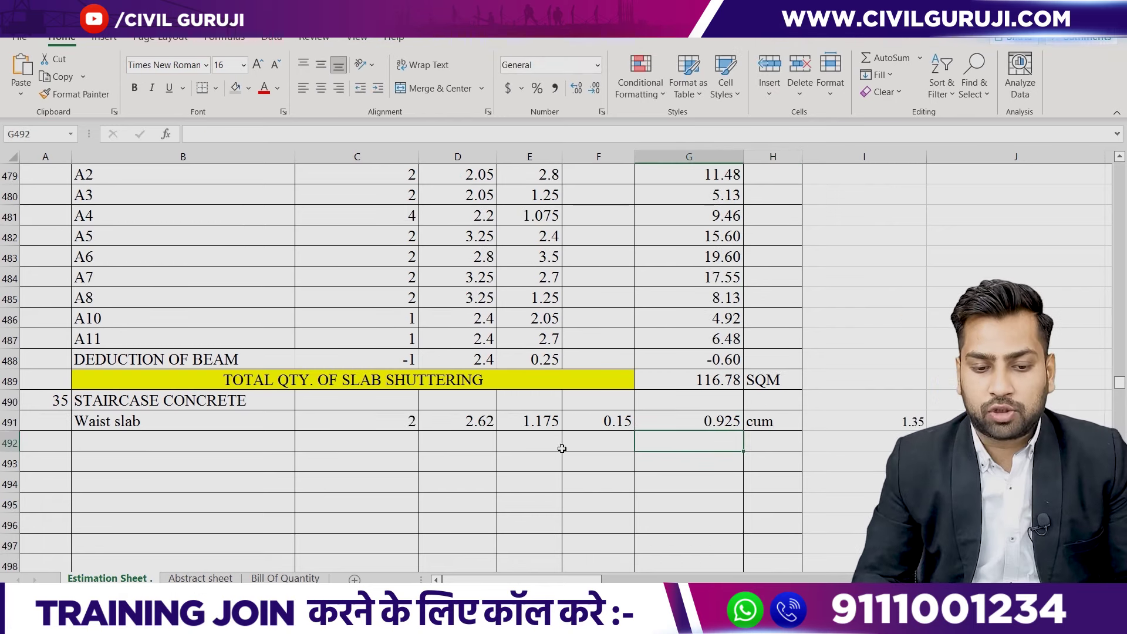
Review the waist slab's quantity, length, width and volume formula in row 491.
{"action": "left_click", "coordinate": [413, 424]}
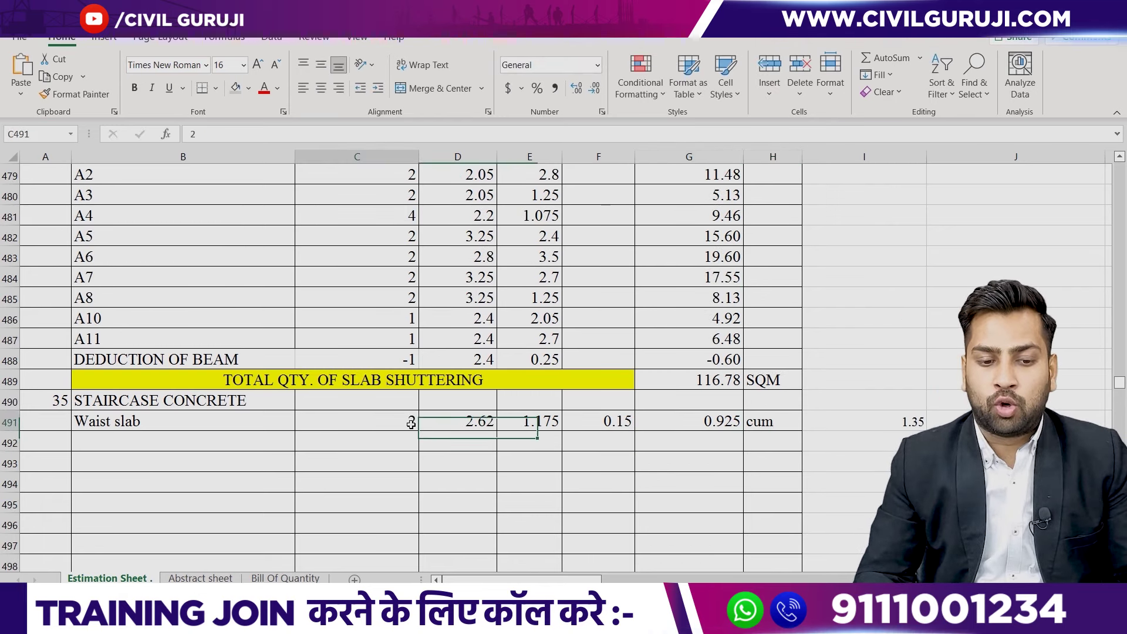
{"action": "left_click", "coordinate": [440, 425]}
{"action": "left_click", "coordinate": [540, 423]}
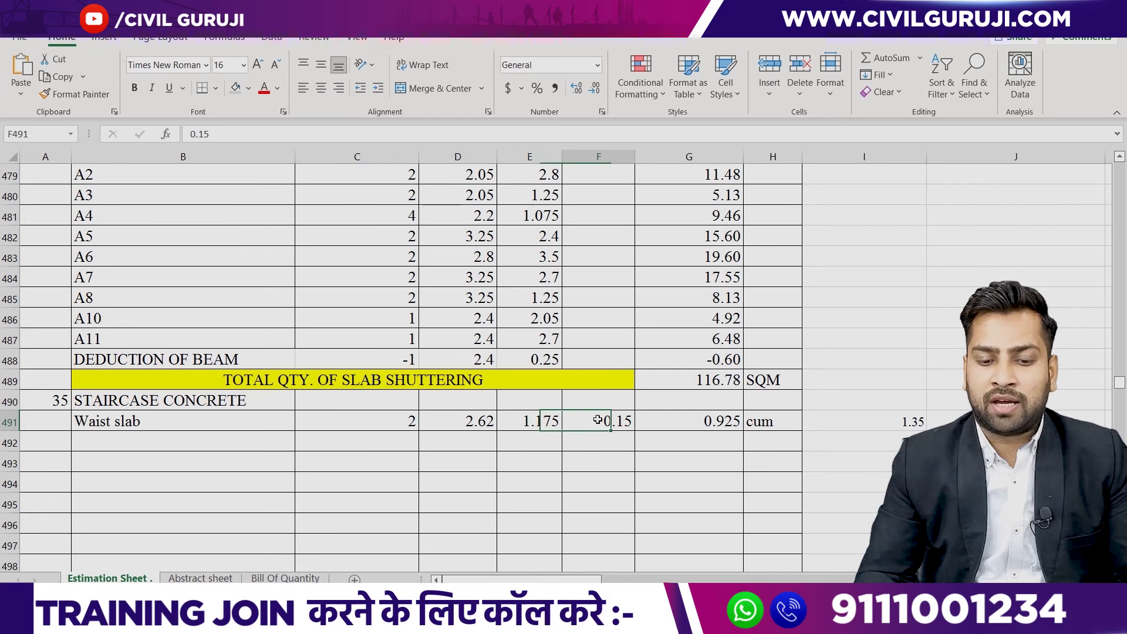
{"action": "left_click", "coordinate": [675, 418]}
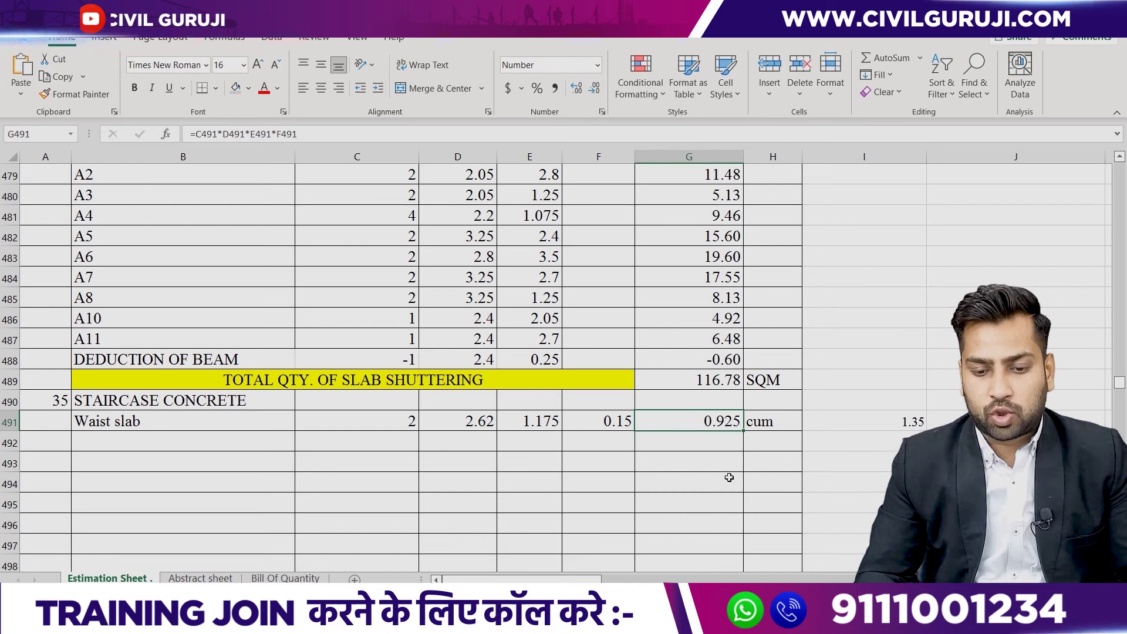
Compute =D491*F491 in I494, showing 0.3936 with one extra decimal place.
{"action": "left_click", "coordinate": [822, 482]}
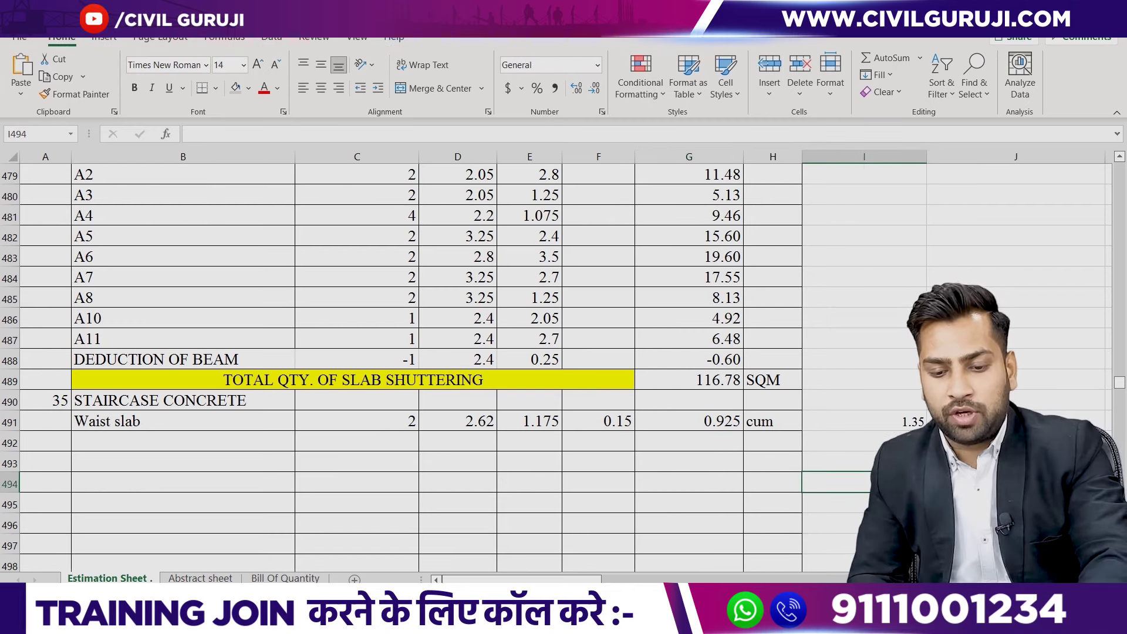
{"action": "type", "text": "="}
{"action": "left_click", "coordinate": [476, 421]}
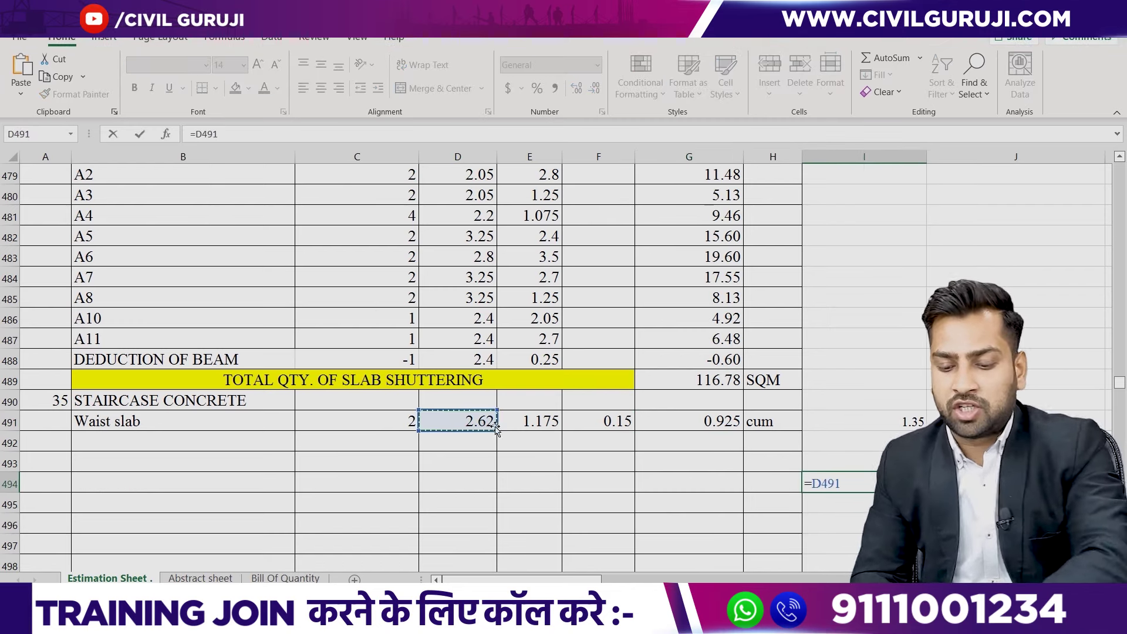
{"action": "type", "text": "*"}
{"action": "left_click", "coordinate": [616, 420]}
{"action": "key", "text": "Return"}
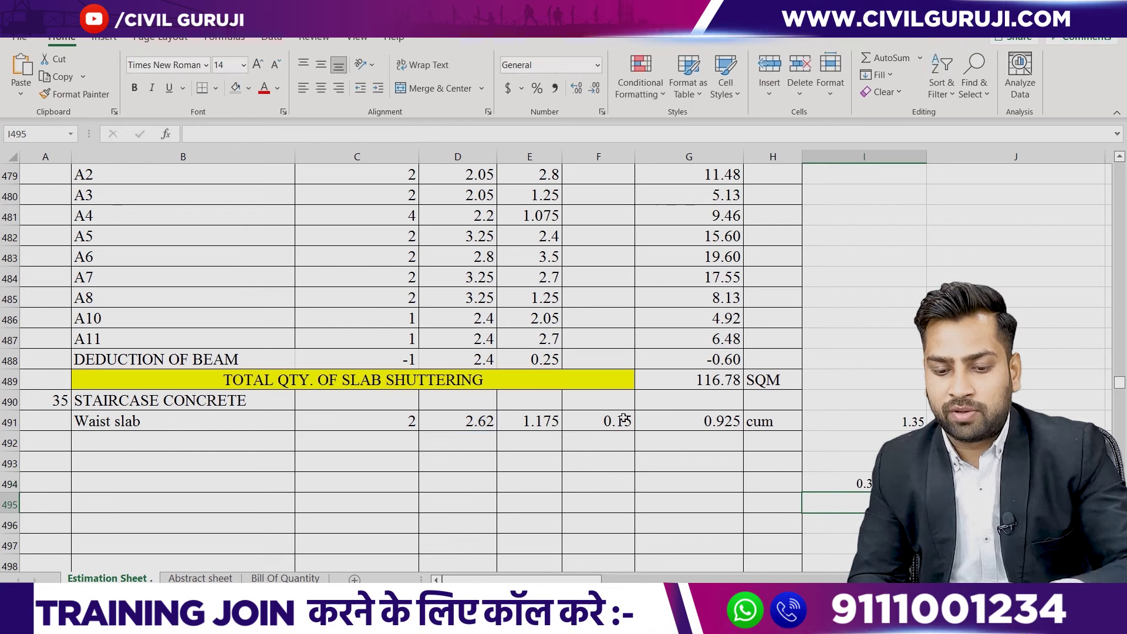
{"action": "left_click", "coordinate": [850, 482]}
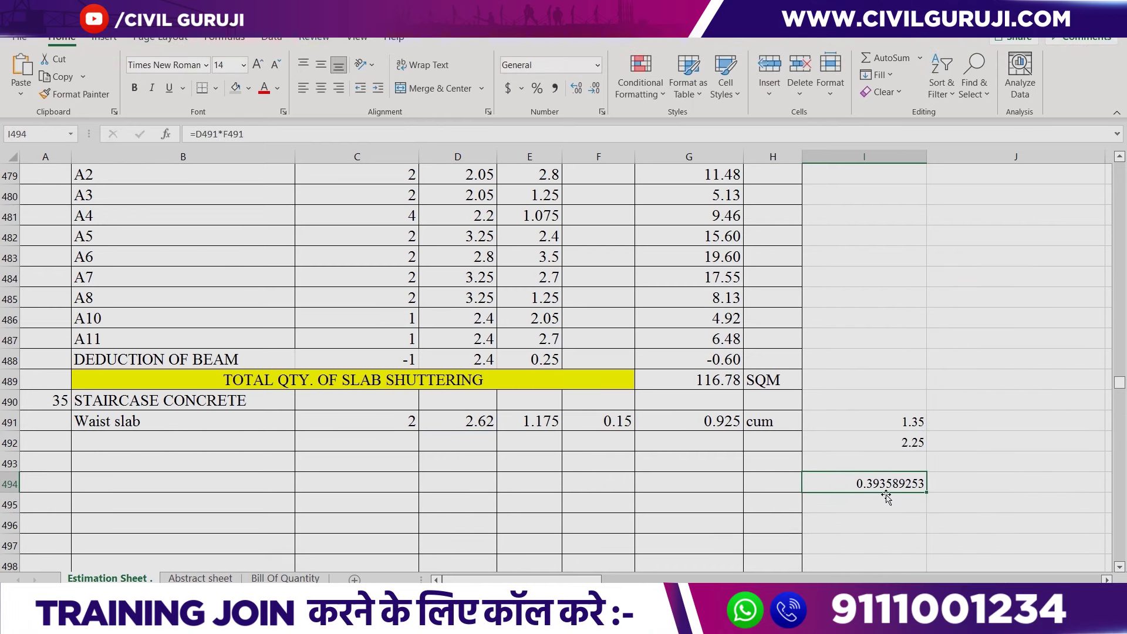
{"action": "left_click", "coordinate": [580, 87]}
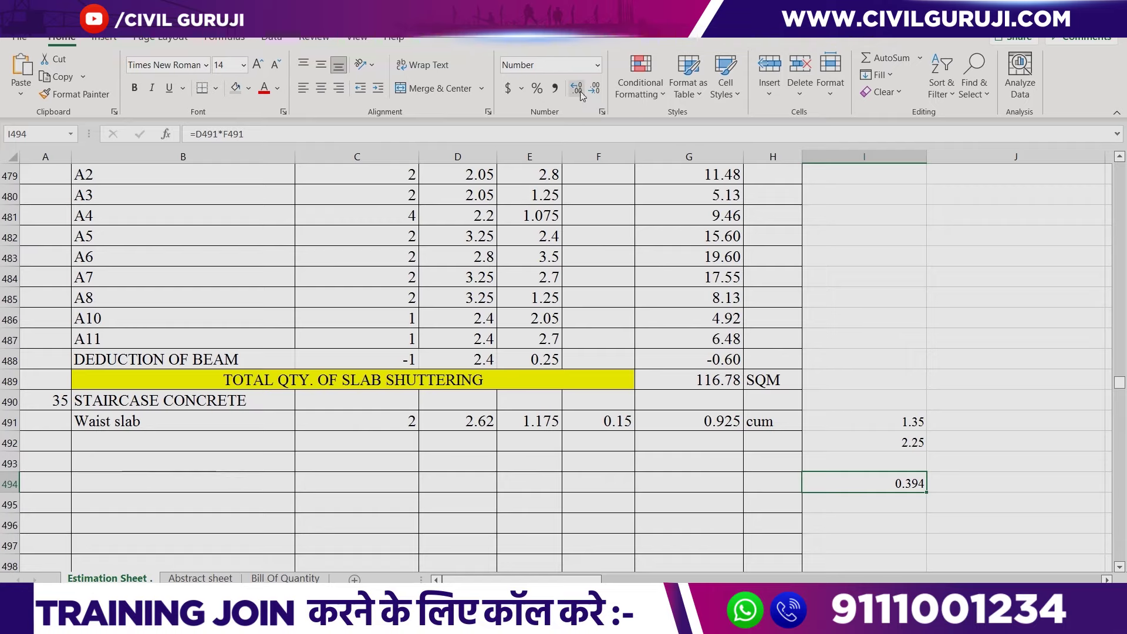
{"action": "scroll", "coordinate": [679, 493], "scroll_direction": "down", "scroll_amount": 1}
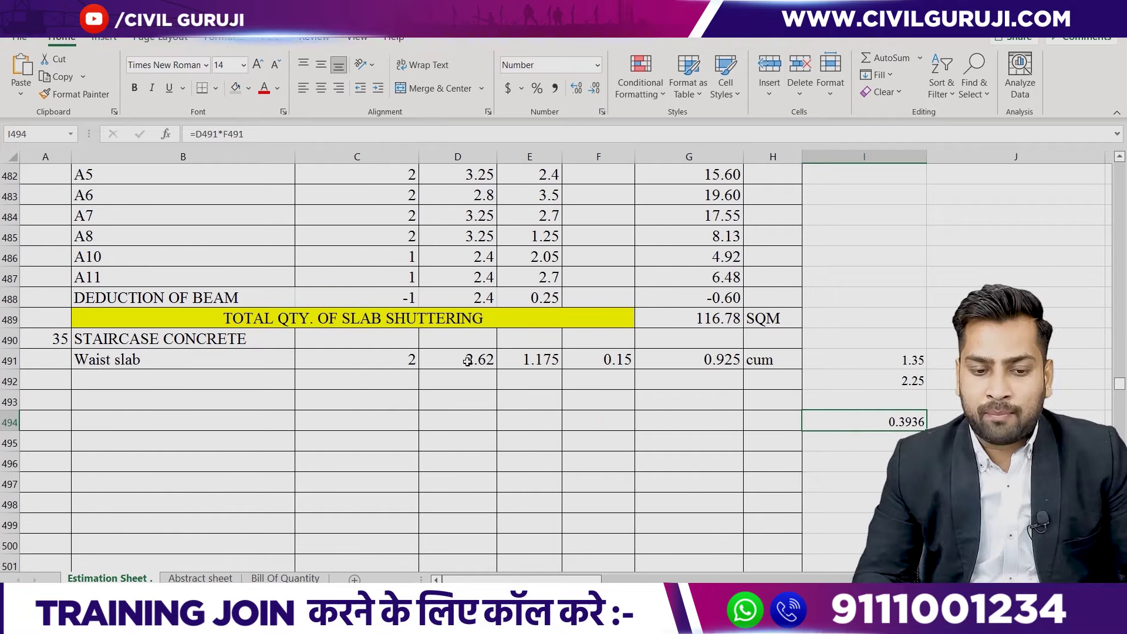
{"action": "left_click", "coordinate": [600, 359]}
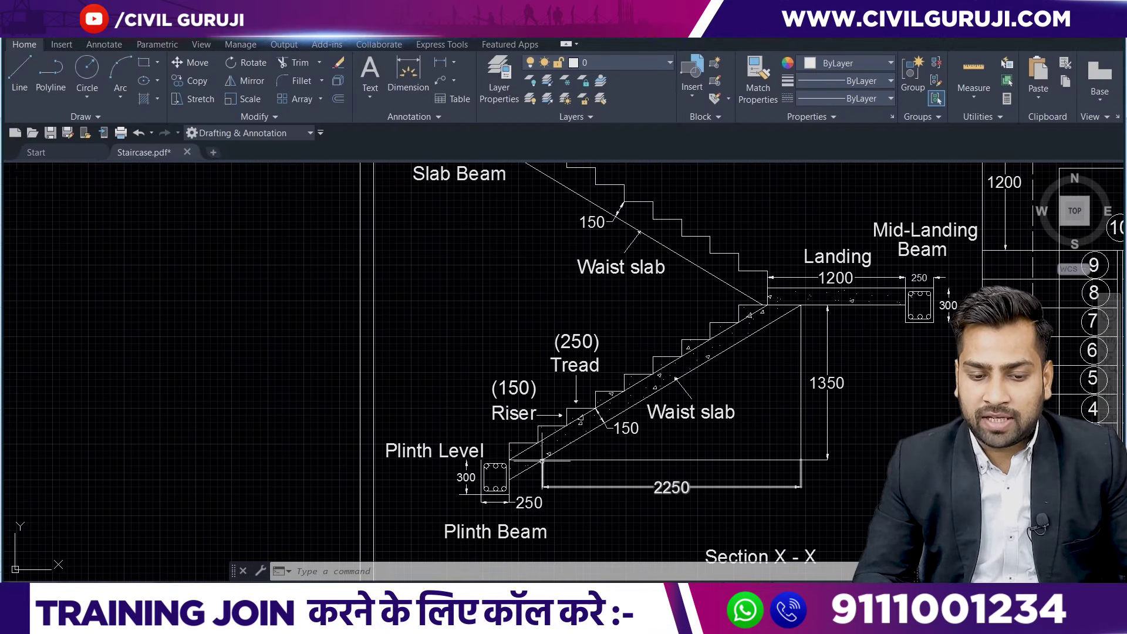
Select the waist slab underside line and start the AREA command.
{"action": "left_click", "coordinate": [582, 436]}
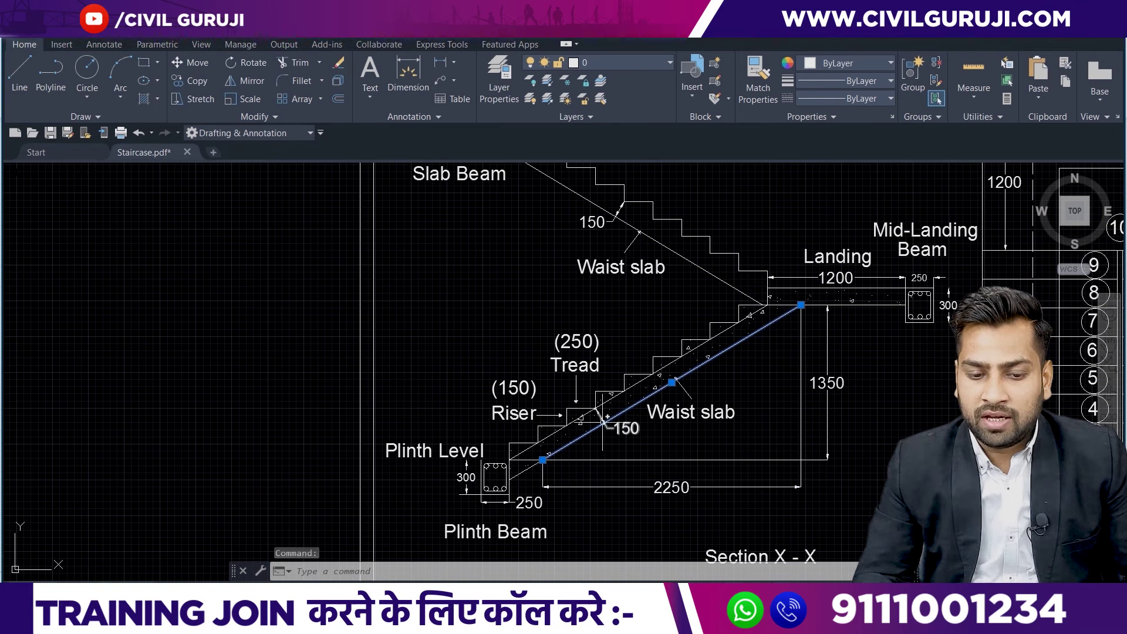
{"action": "scroll", "coordinate": [603, 419], "scroll_direction": "up", "scroll_amount": 4}
{"action": "scroll", "coordinate": [616, 427], "scroll_direction": "down", "scroll_amount": 3}
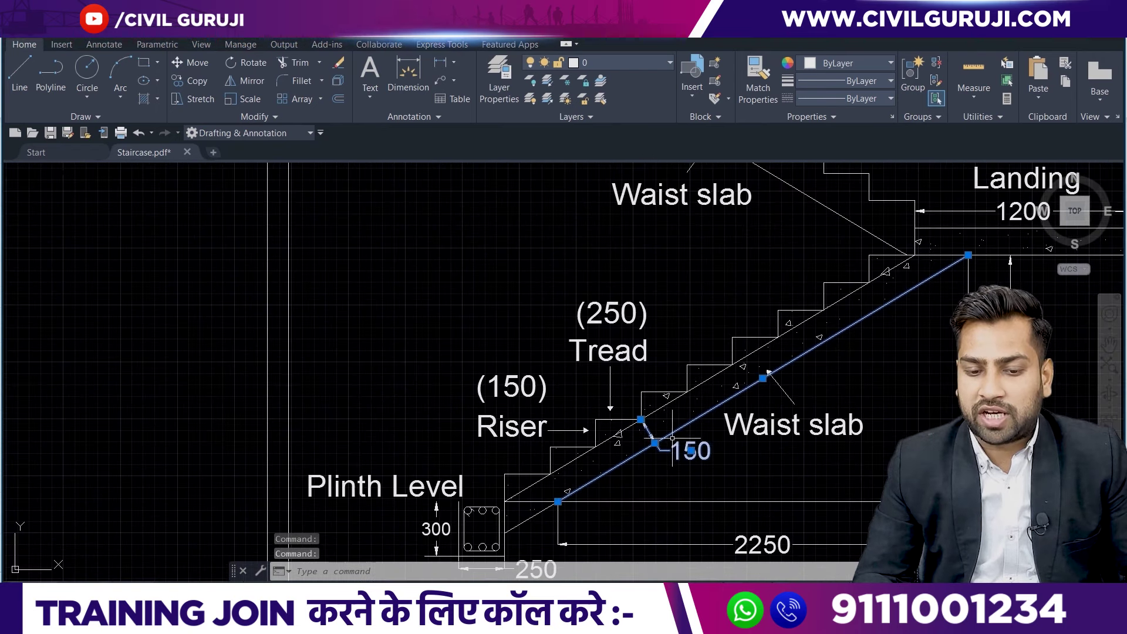
{"action": "scroll", "coordinate": [669, 444], "scroll_direction": "down", "scroll_amount": 1}
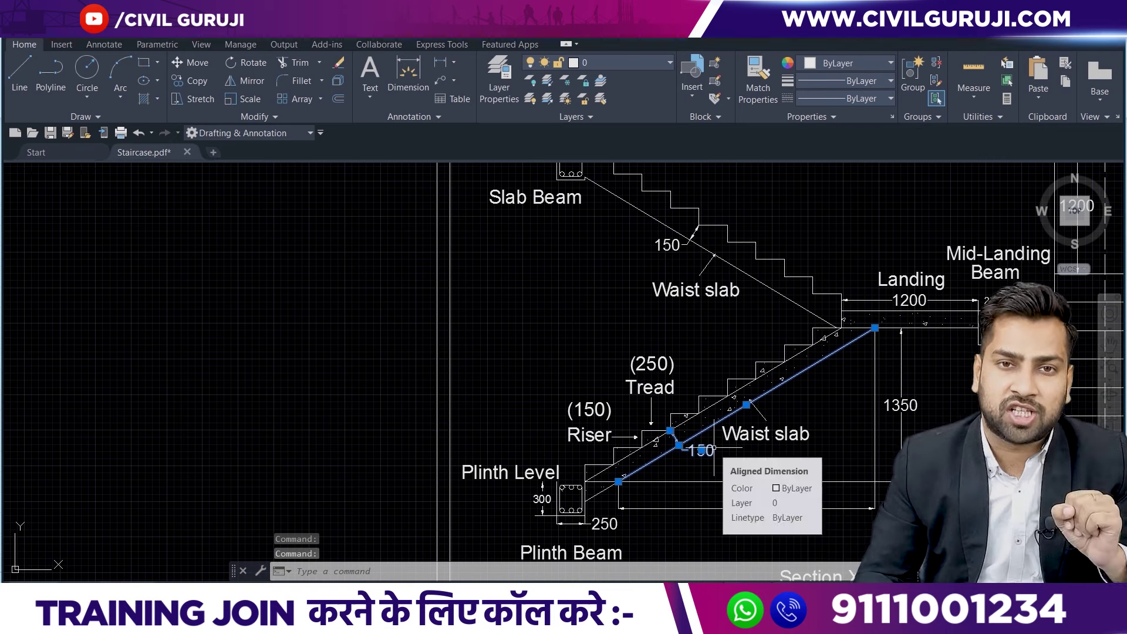
{"action": "type", "text": "area"}
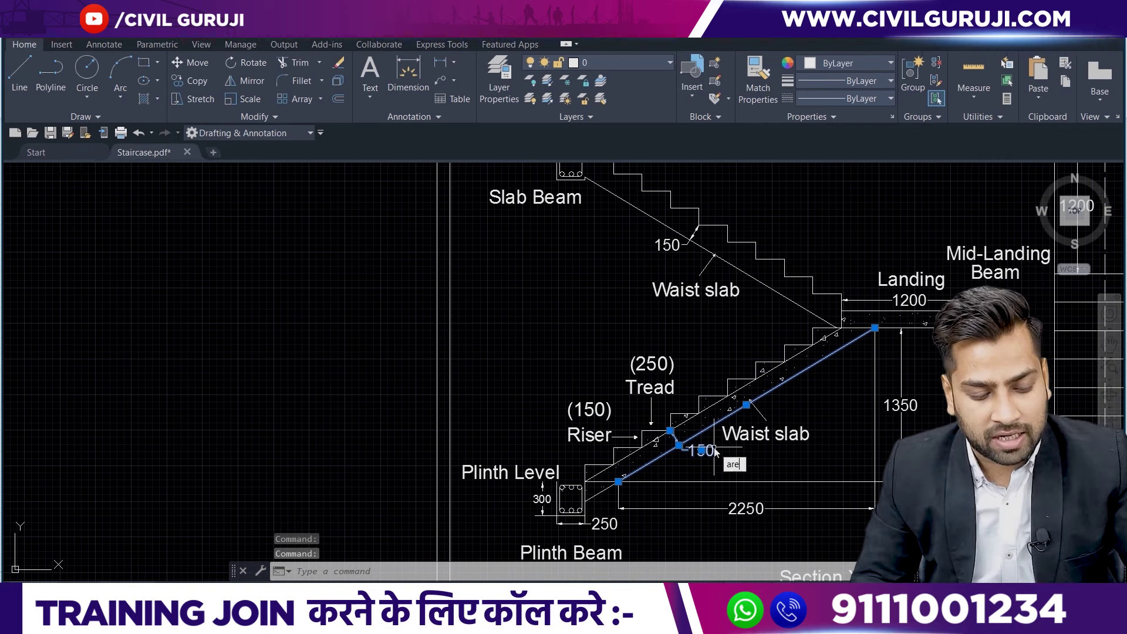
{"action": "key", "text": "Return"}
{"action": "scroll", "coordinate": [602, 489], "scroll_direction": "up", "scroll_amount": 3}
{"action": "scroll", "coordinate": [587, 490], "scroll_direction": "up", "scroll_amount": 3}
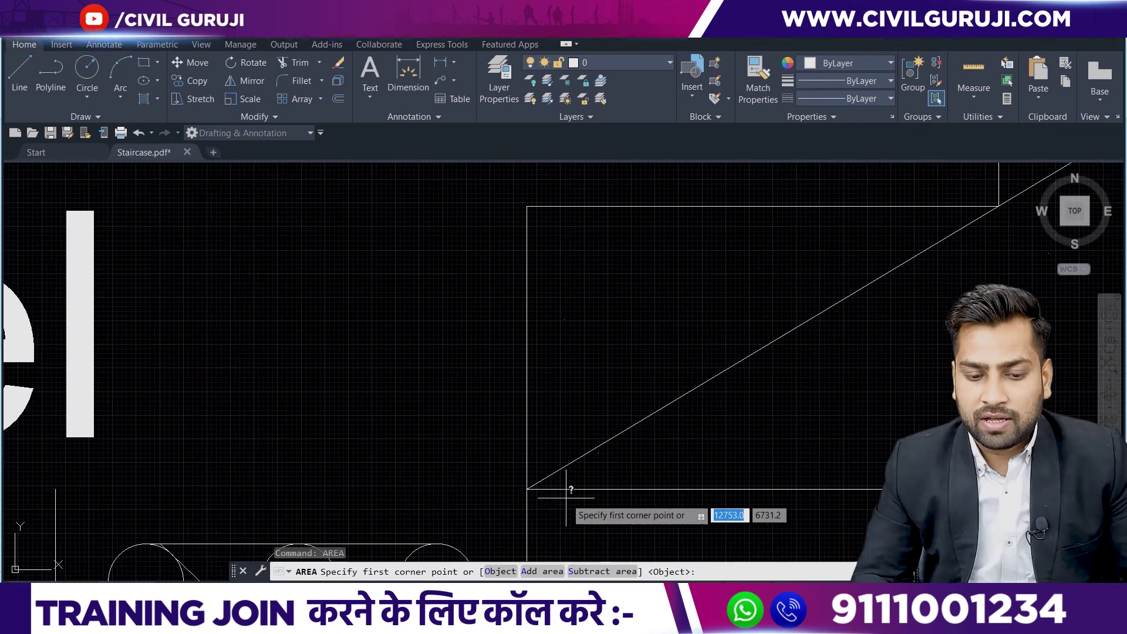
Pick area points from the plinth corner along the slab to the landing corner.
{"action": "left_click", "coordinate": [527, 488]}
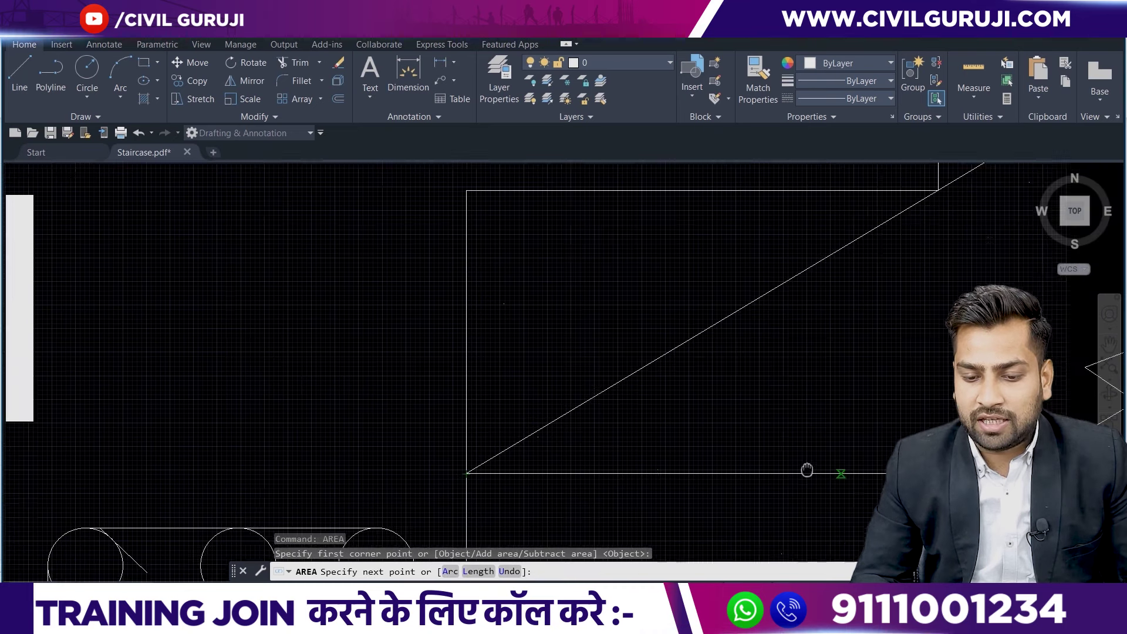
{"action": "middle_click_drag", "start_coordinate": [805, 469], "coordinate": [717, 433]}
{"action": "left_click", "coordinate": [821, 449]}
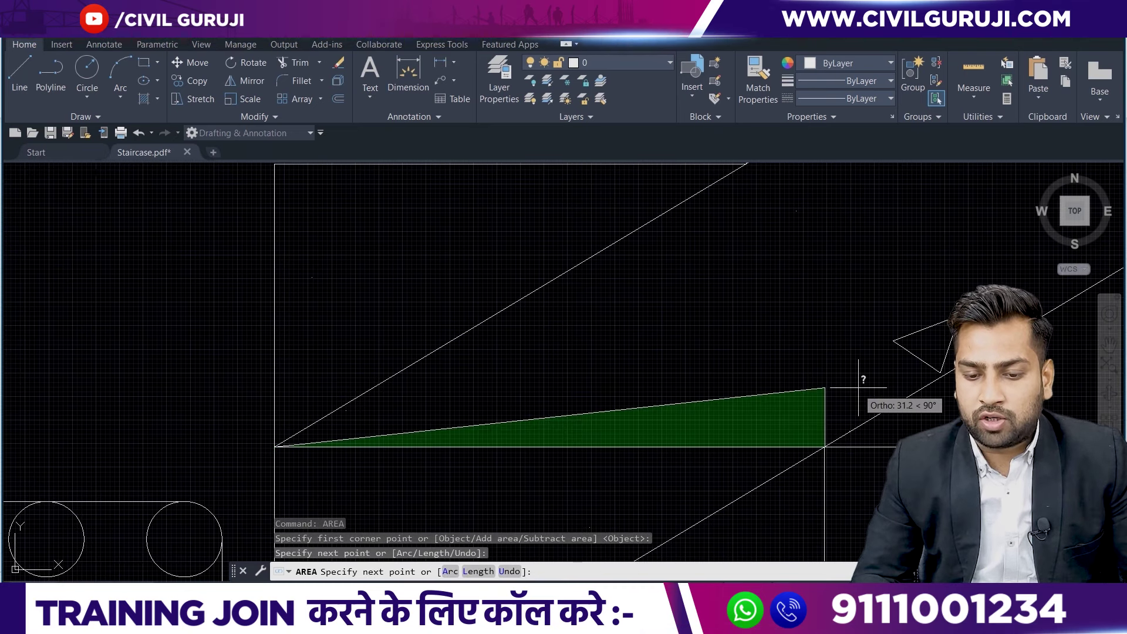
{"action": "scroll", "coordinate": [839, 387], "scroll_direction": "down", "scroll_amount": 4}
{"action": "middle_click_drag", "start_coordinate": [997, 322], "coordinate": [563, 554]}
{"action": "middle_click_drag", "start_coordinate": [974, 276], "coordinate": [757, 382]}
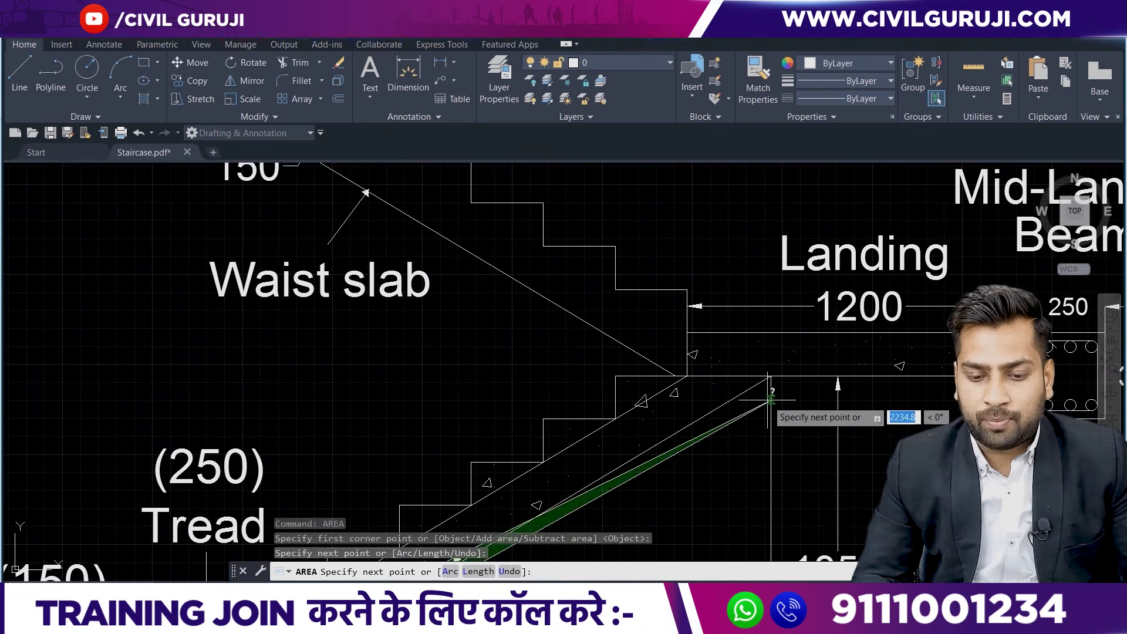
{"action": "scroll", "coordinate": [769, 375], "scroll_direction": "up", "scroll_amount": 3}
{"action": "left_click", "coordinate": [774, 366]}
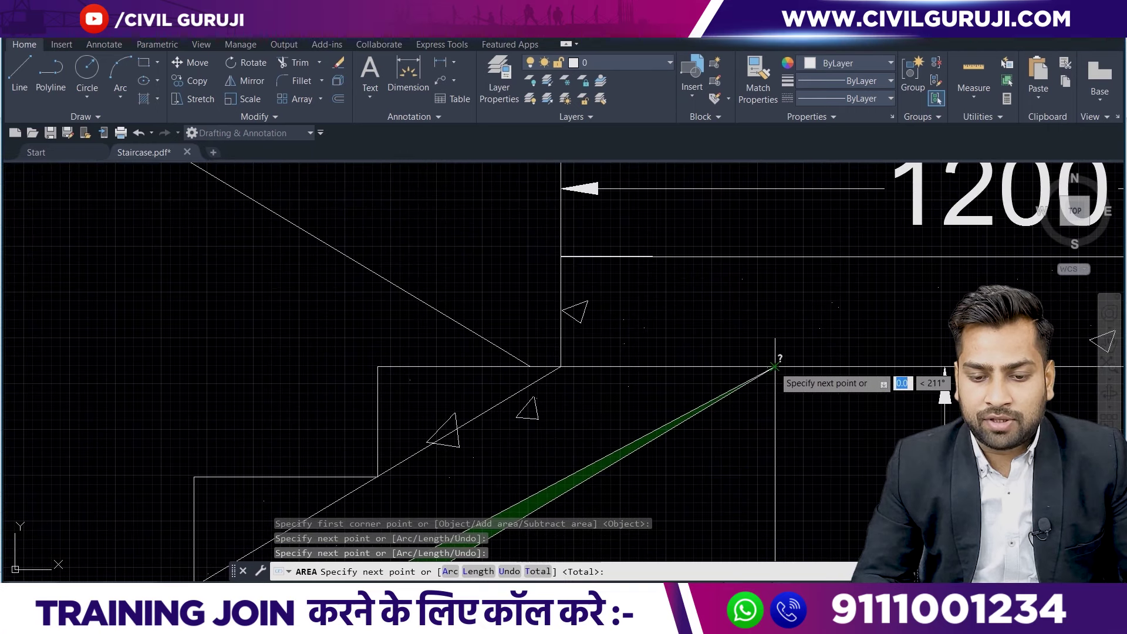
Pick the slab's upper corner and finish, reading area 393589.3 and perimeter 5831.0.
{"action": "scroll", "coordinate": [771, 367], "scroll_direction": "up", "scroll_amount": 3}
{"action": "scroll", "coordinate": [767, 370], "scroll_direction": "up", "scroll_amount": 2}
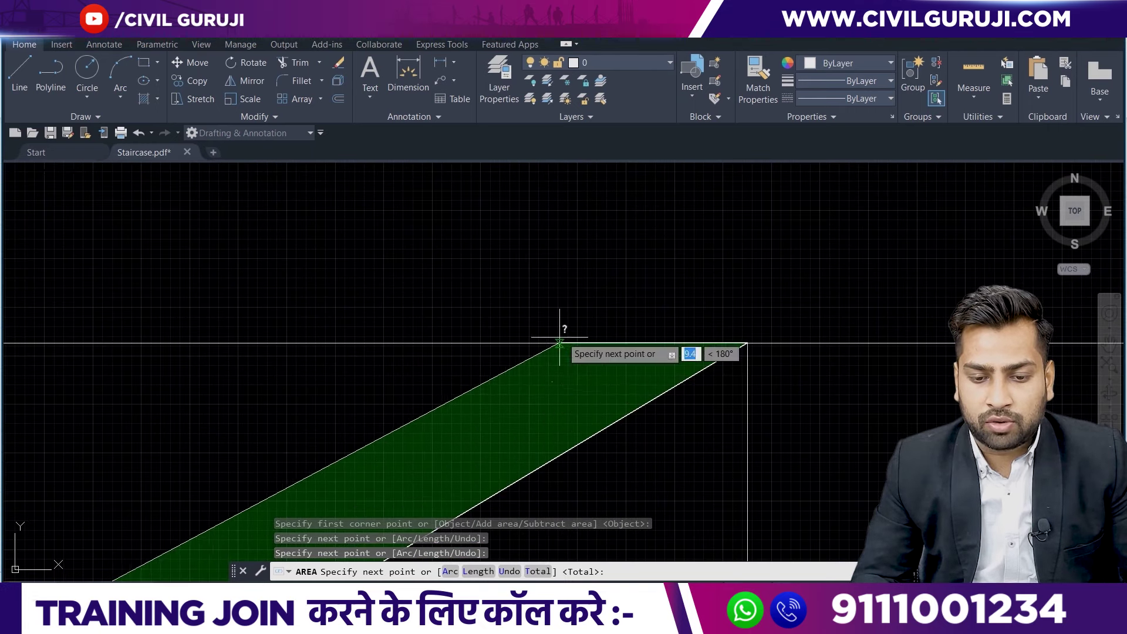
{"action": "middle_click_drag", "start_coordinate": [408, 355], "coordinate": [764, 311]}
{"action": "scroll", "coordinate": [604, 327], "scroll_direction": "up", "scroll_amount": 2}
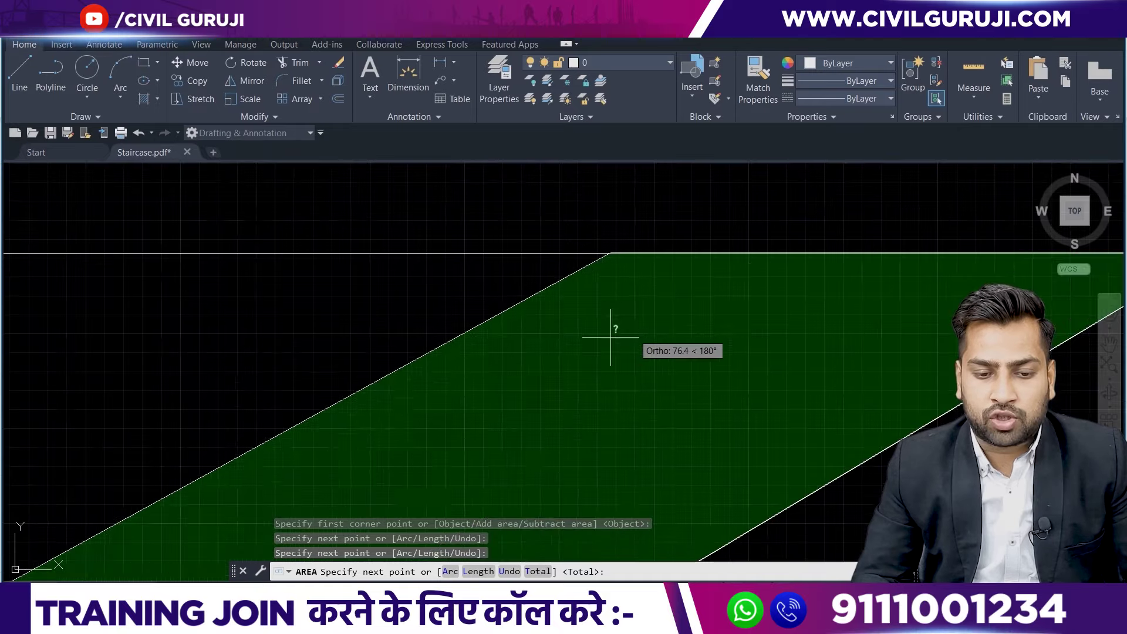
{"action": "scroll", "coordinate": [452, 327], "scroll_direction": "down", "scroll_amount": 3}
{"action": "scroll", "coordinate": [352, 327], "scroll_direction": "down", "scroll_amount": 2}
{"action": "scroll", "coordinate": [380, 340], "scroll_direction": "up", "scroll_amount": 3}
{"action": "scroll", "coordinate": [393, 341], "scroll_direction": "up", "scroll_amount": 2}
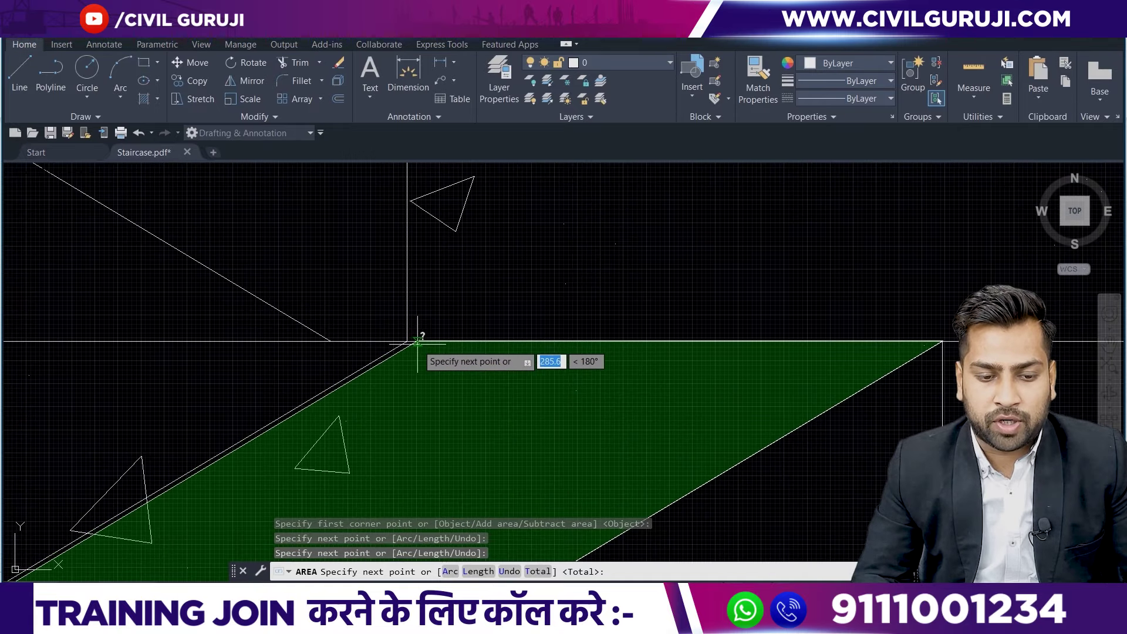
{"action": "left_click", "coordinate": [409, 342]}
{"action": "scroll", "coordinate": [406, 345], "scroll_direction": "down", "scroll_amount": 5}
{"action": "scroll", "coordinate": [406, 345], "scroll_direction": "down", "scroll_amount": 4}
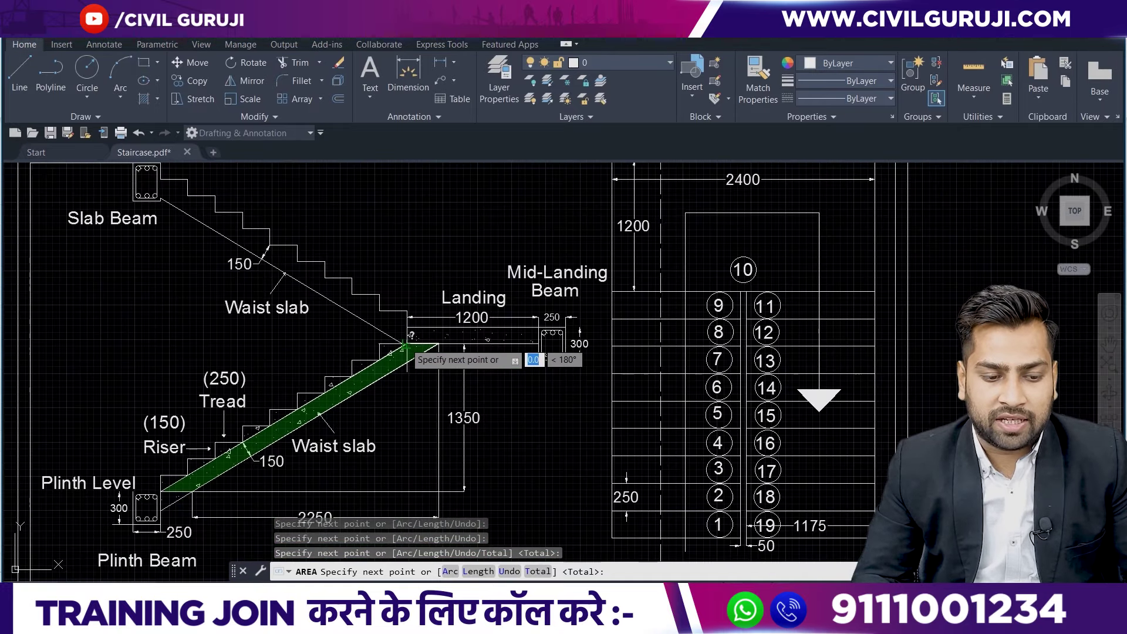
{"action": "right_click", "coordinate": [409, 336]}
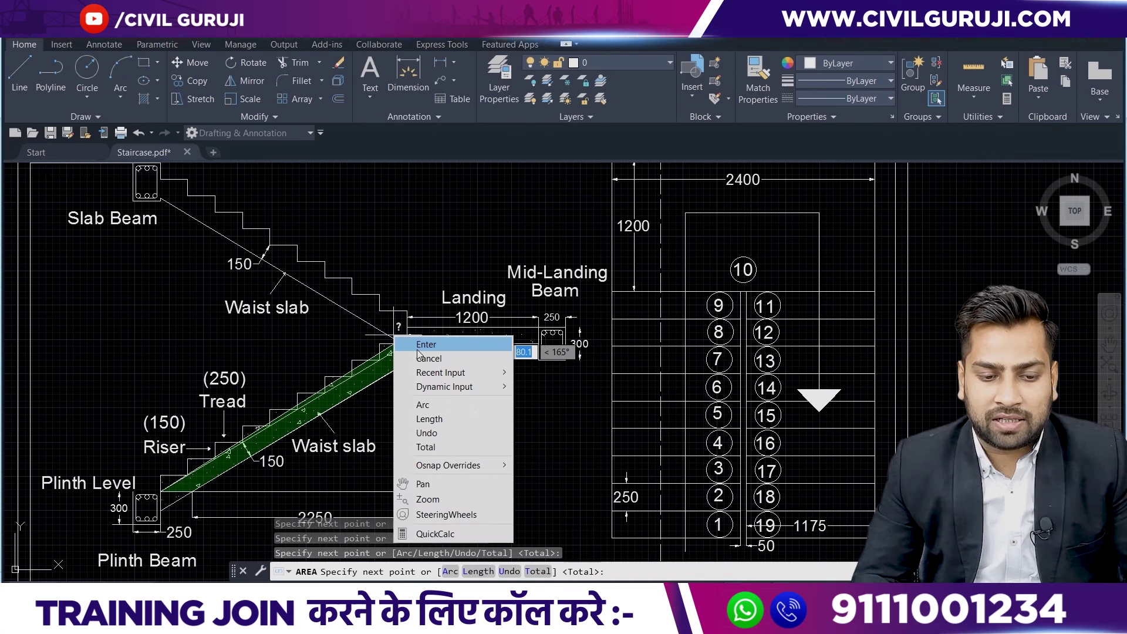
{"action": "left_click", "coordinate": [418, 345]}
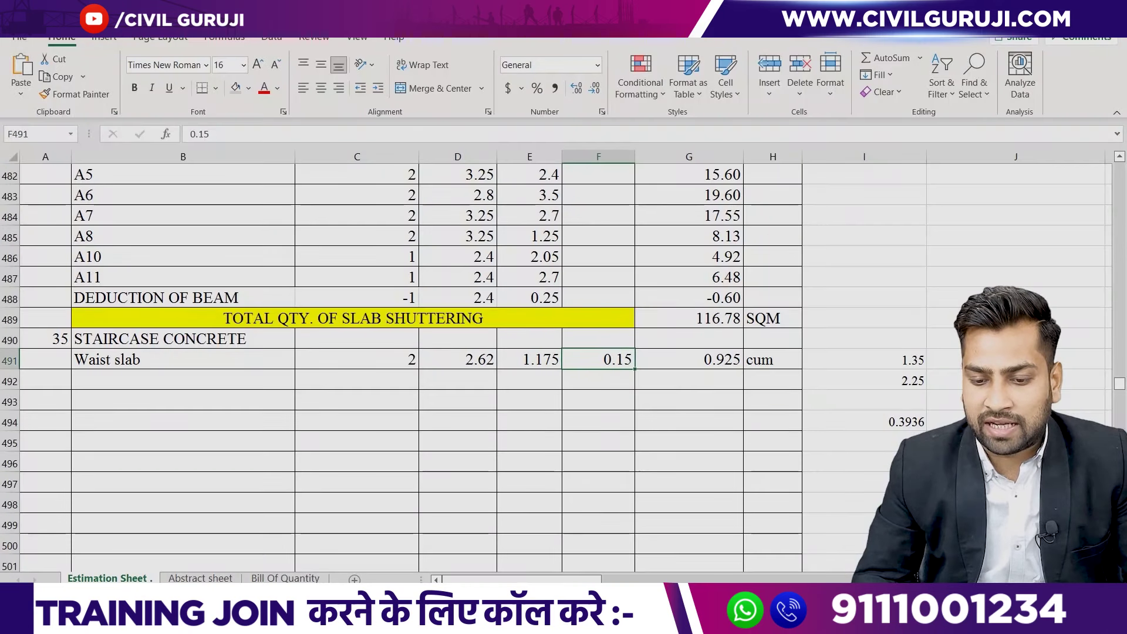
Enter the AutoCAD area 393589 as a conversion formula in I495, then revise it.
{"action": "type", "text": "=3"}
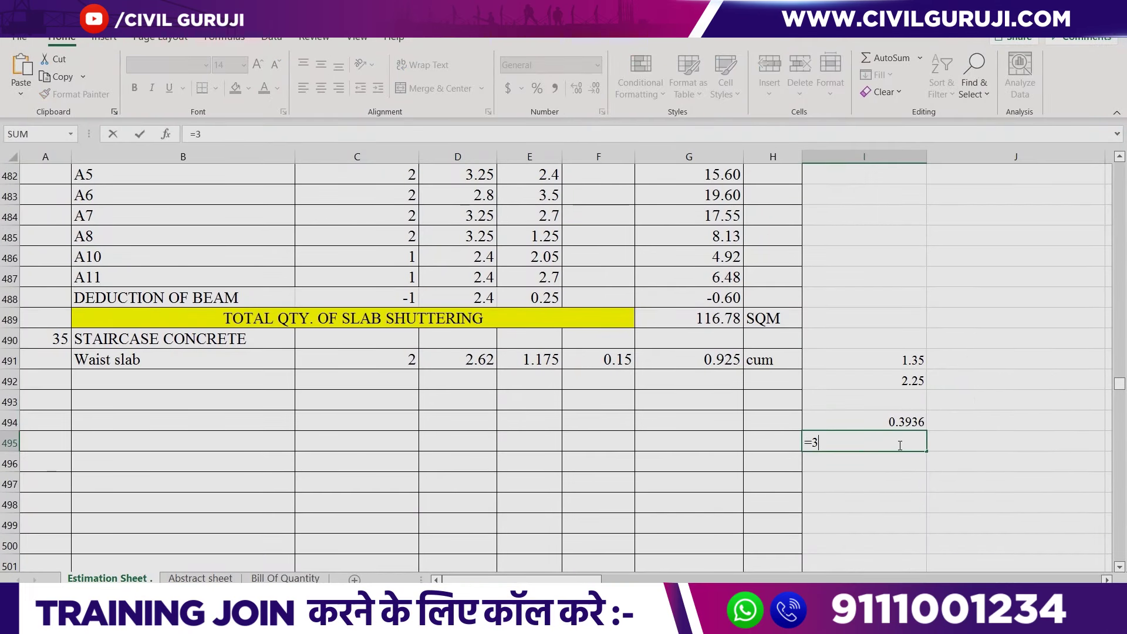
{"action": "type", "text": "93589/1000"}
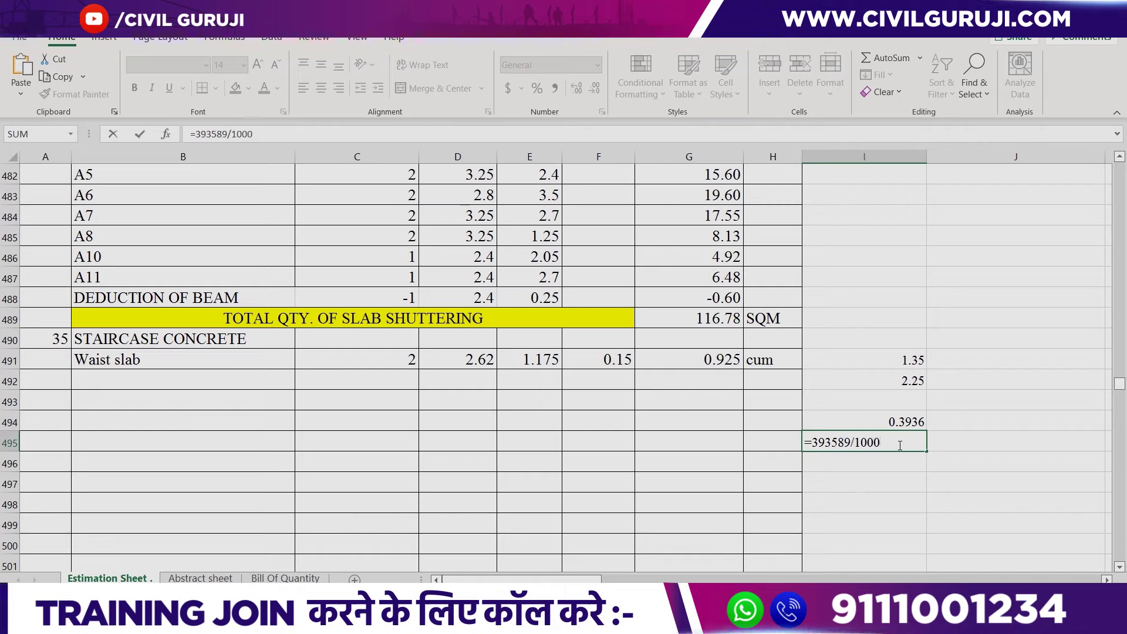
{"action": "key", "text": "Return"}
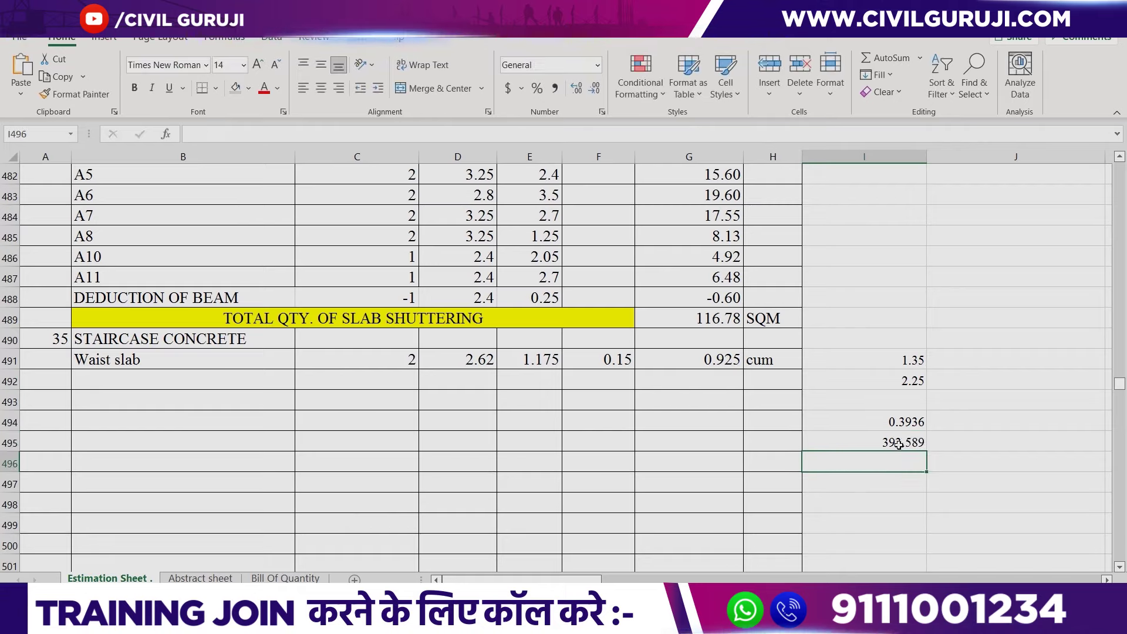
{"action": "left_click", "coordinate": [898, 446]}
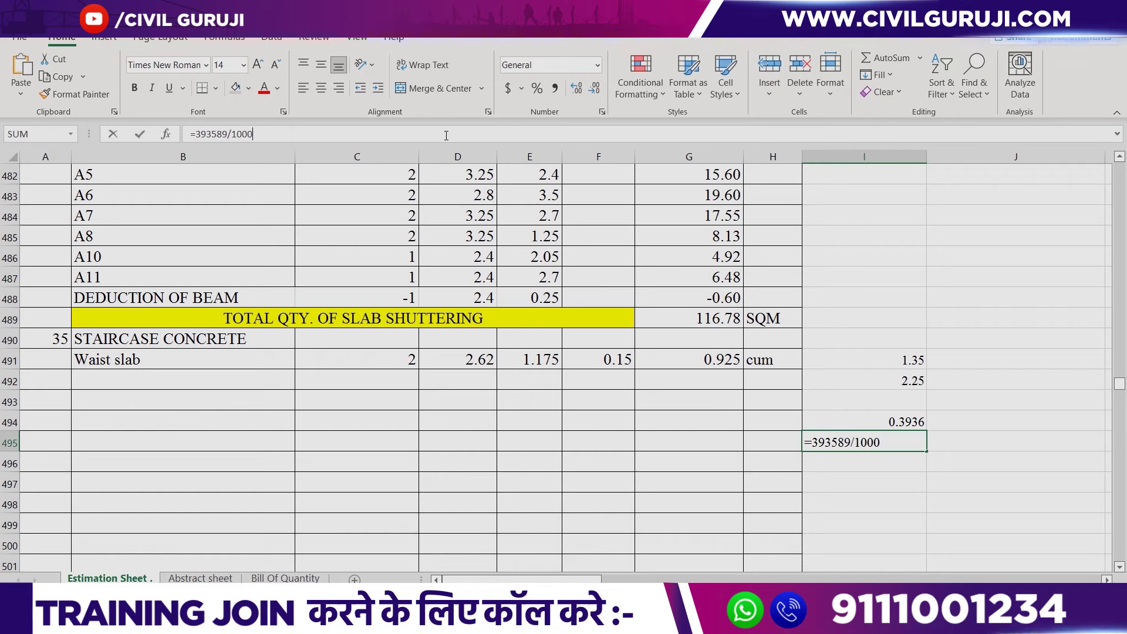
{"action": "key", "text": "Return"}
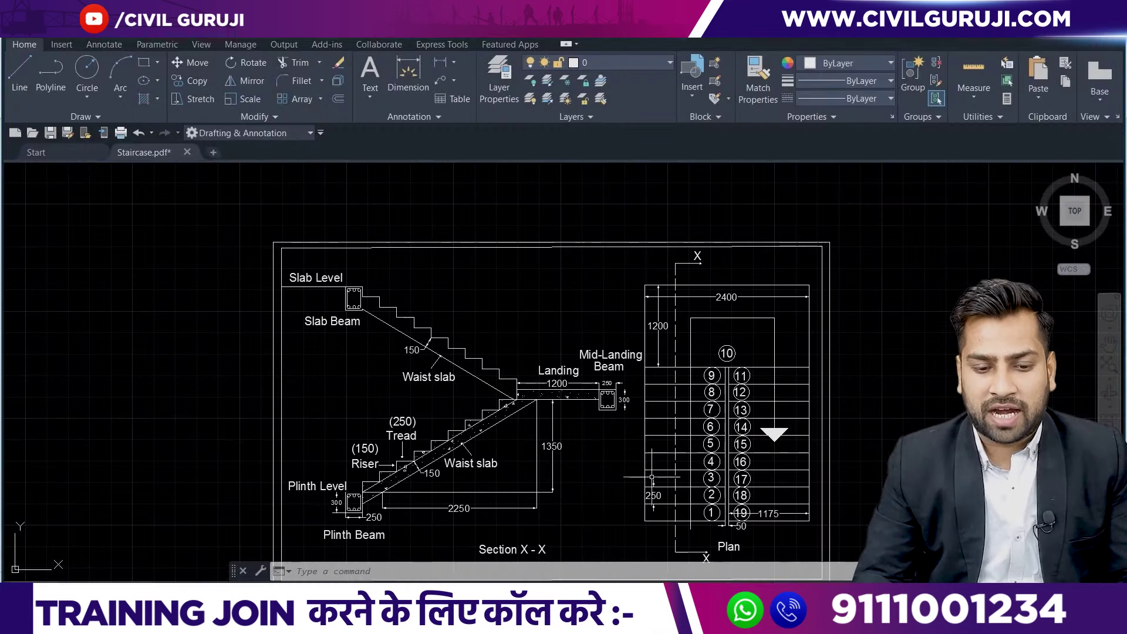
Select the lower and upper waist-slab lines in the section drawing.
{"action": "scroll", "coordinate": [680, 367], "scroll_direction": "up", "scroll_amount": 2}
{"action": "scroll", "coordinate": [680, 367], "scroll_direction": "up", "scroll_amount": 2}
{"action": "scroll", "coordinate": [681, 368], "scroll_direction": "up", "scroll_amount": 2}
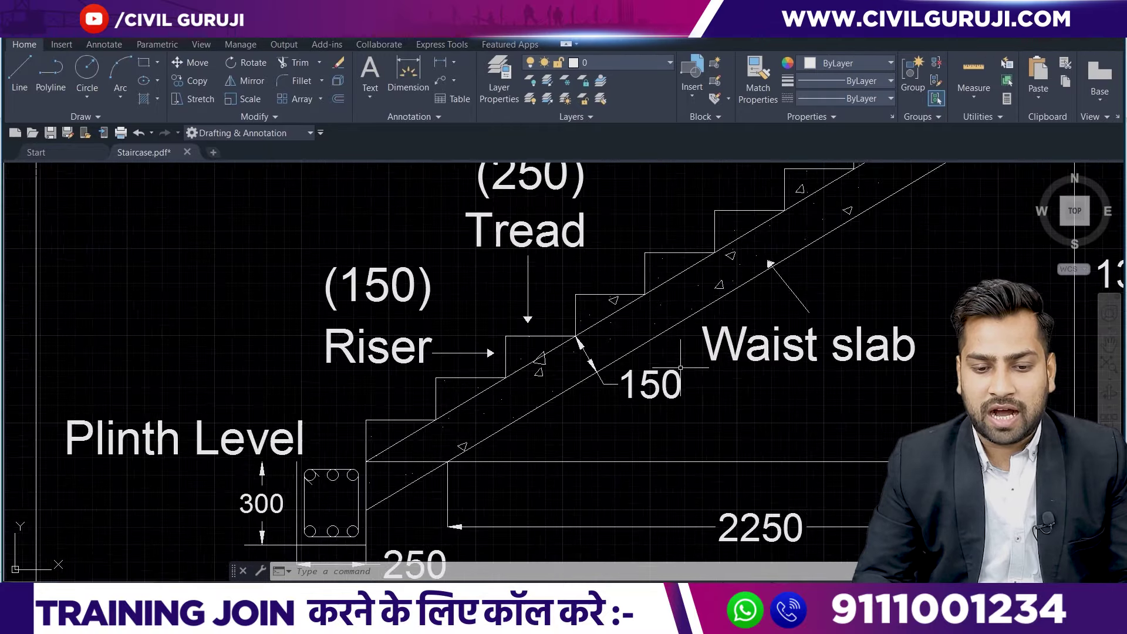
{"action": "scroll", "coordinate": [681, 367], "scroll_direction": "up", "scroll_amount": 2}
{"action": "scroll", "coordinate": [646, 346], "scroll_direction": "down", "scroll_amount": 2}
{"action": "left_click", "coordinate": [622, 327]}
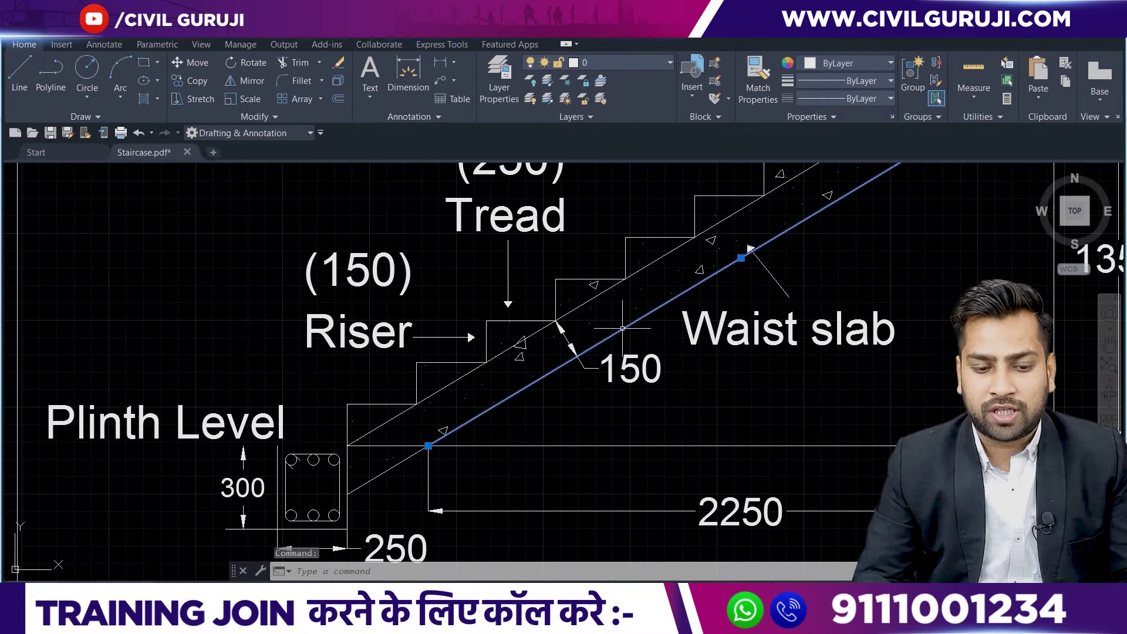
{"action": "left_click", "coordinate": [433, 396]}
Pan up the staircase flight past the landing to the slab beam at the top.
{"action": "scroll", "coordinate": [722, 322], "scroll_direction": "down", "scroll_amount": 4}
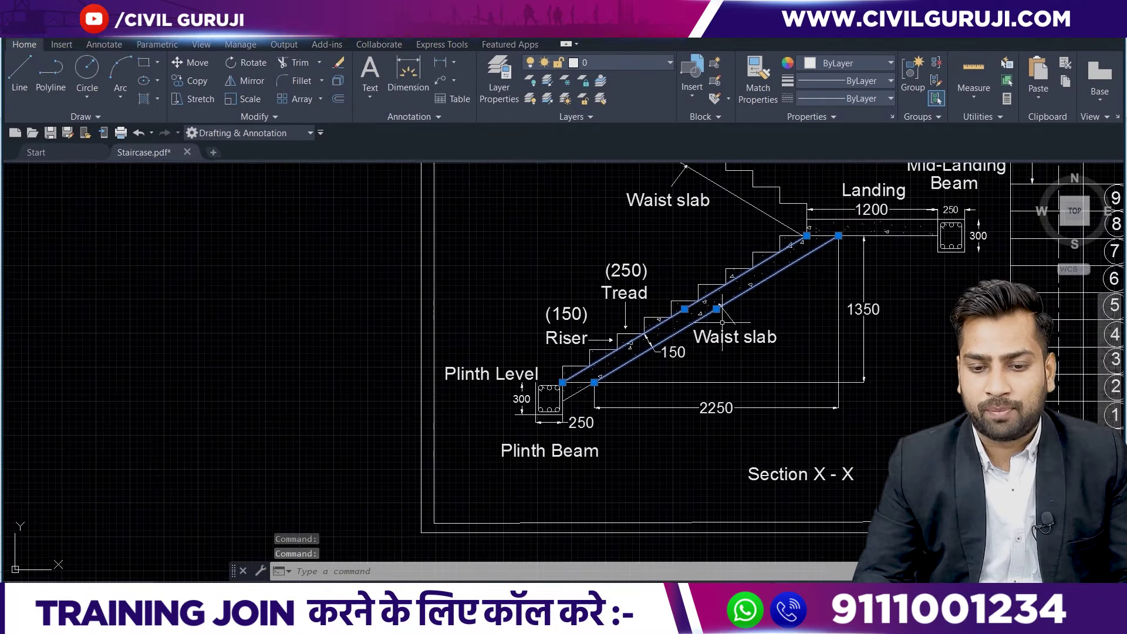
{"action": "scroll", "coordinate": [792, 272], "scroll_direction": "down", "scroll_amount": 1}
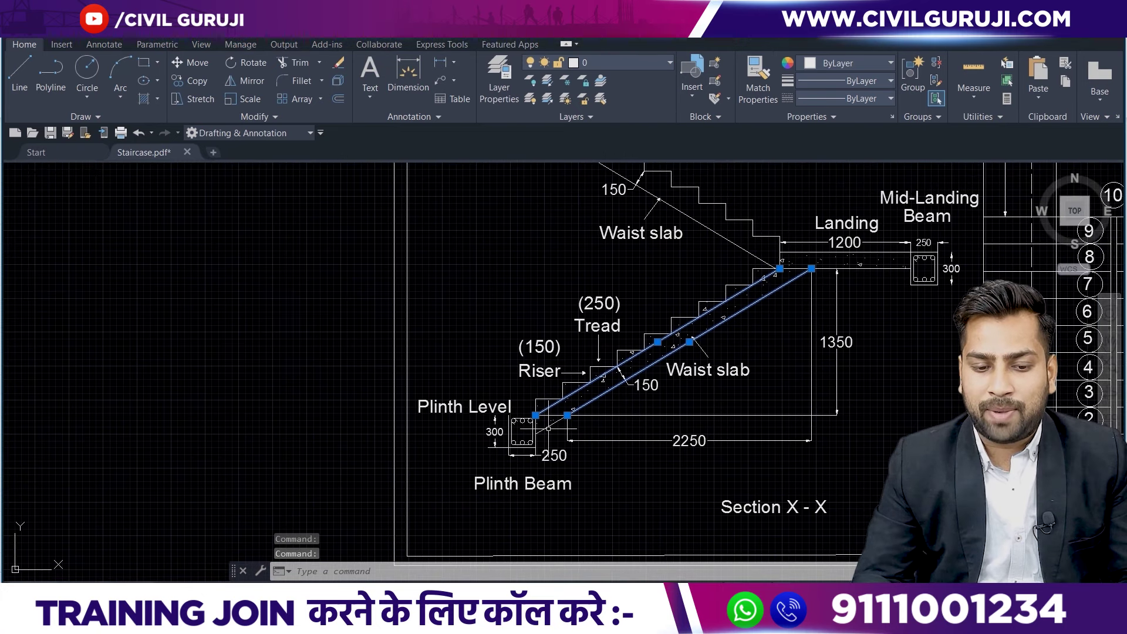
{"action": "scroll", "coordinate": [543, 403], "scroll_direction": "up", "scroll_amount": 3}
{"action": "scroll", "coordinate": [543, 402], "scroll_direction": "up", "scroll_amount": 2}
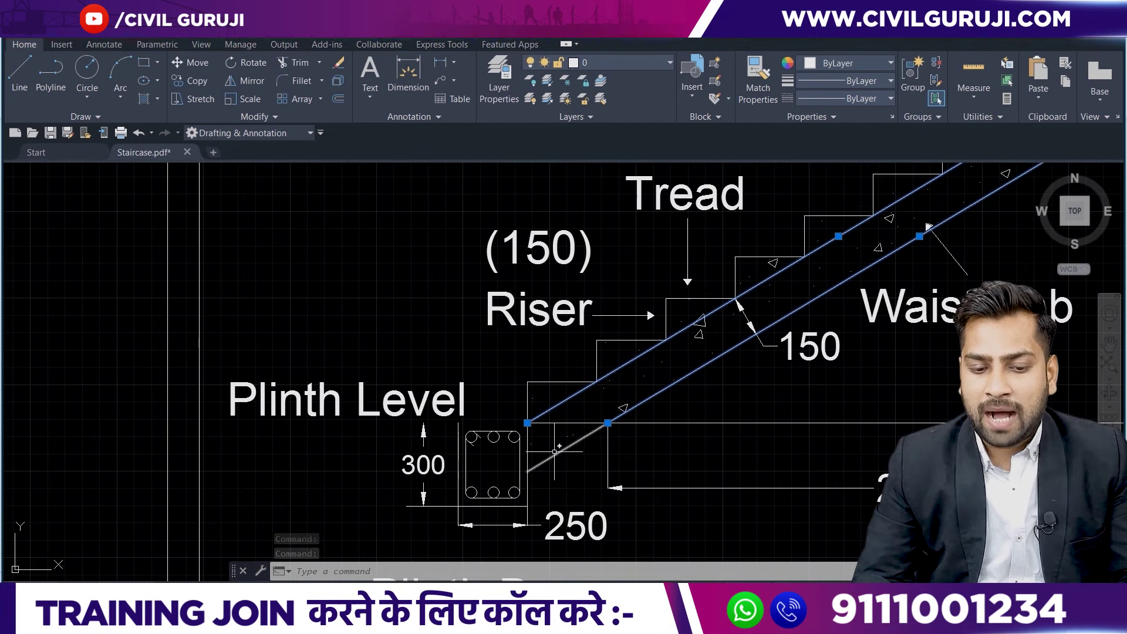
{"action": "scroll", "coordinate": [555, 447], "scroll_direction": "down", "scroll_amount": 2}
{"action": "scroll", "coordinate": [495, 459], "scroll_direction": "up", "scroll_amount": 5}
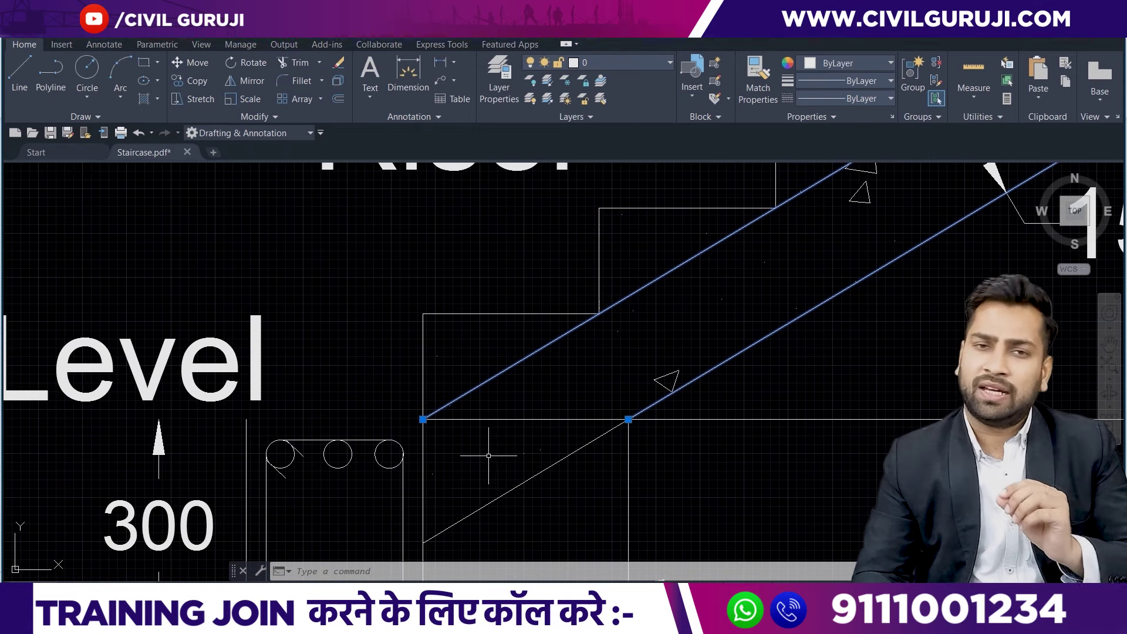
{"action": "scroll", "coordinate": [491, 458], "scroll_direction": "down", "scroll_amount": 1}
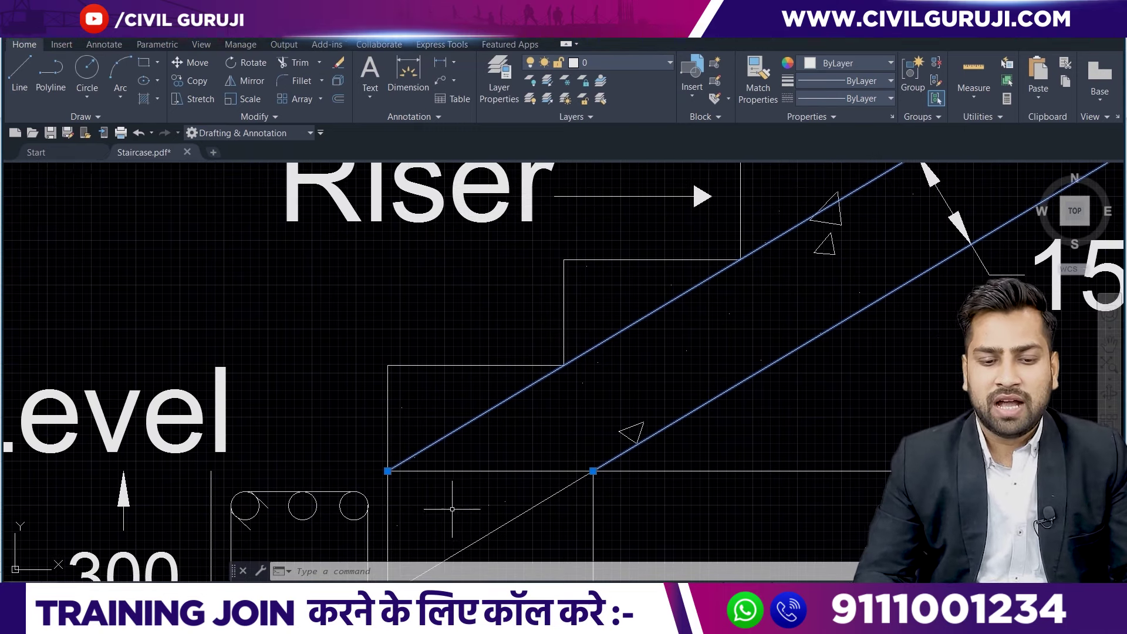
{"action": "scroll", "coordinate": [448, 505], "scroll_direction": "down", "scroll_amount": 2}
{"action": "scroll", "coordinate": [423, 487], "scroll_direction": "down", "scroll_amount": 1}
{"action": "scroll", "coordinate": [418, 479], "scroll_direction": "down", "scroll_amount": 1}
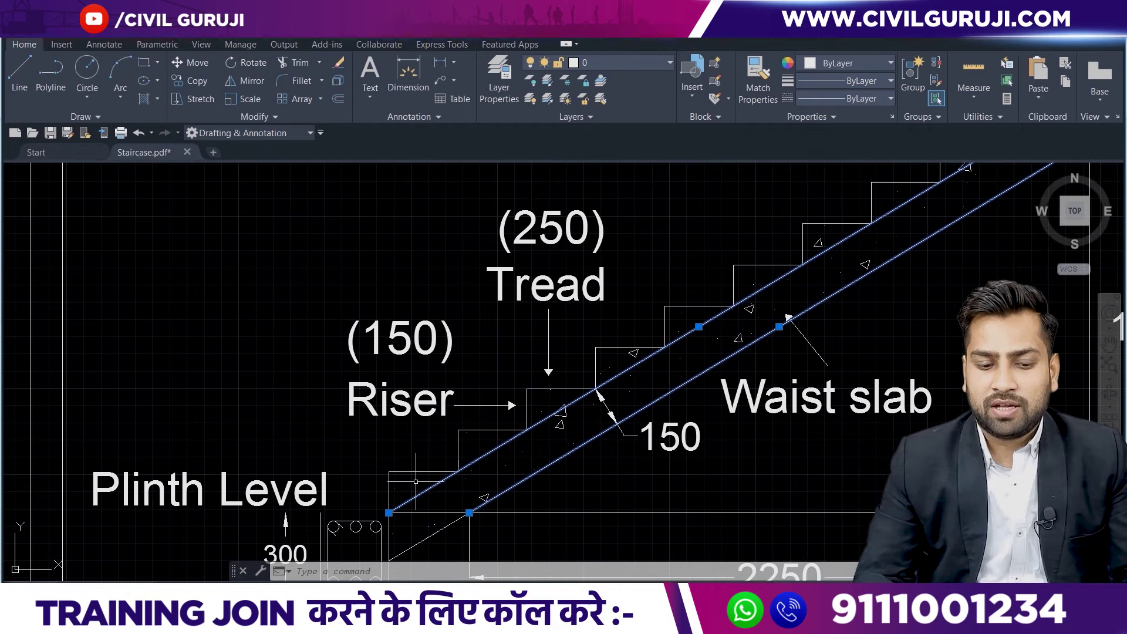
{"action": "middle_click_drag", "start_coordinate": [416, 481], "coordinate": [413, 497]}
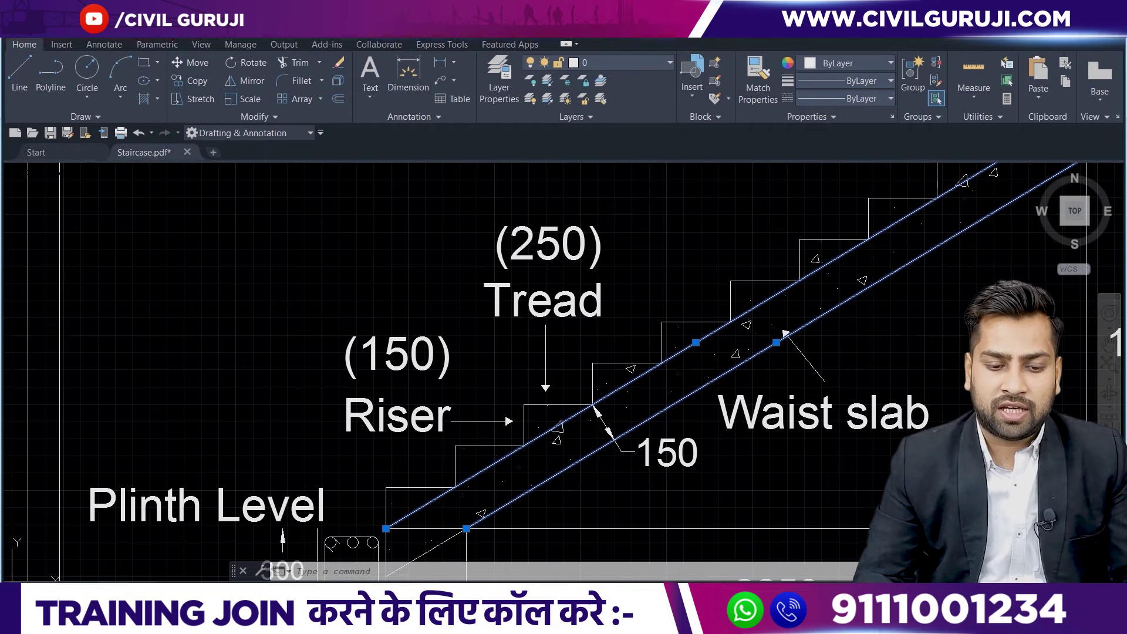
{"action": "left_click", "coordinate": [438, 474]}
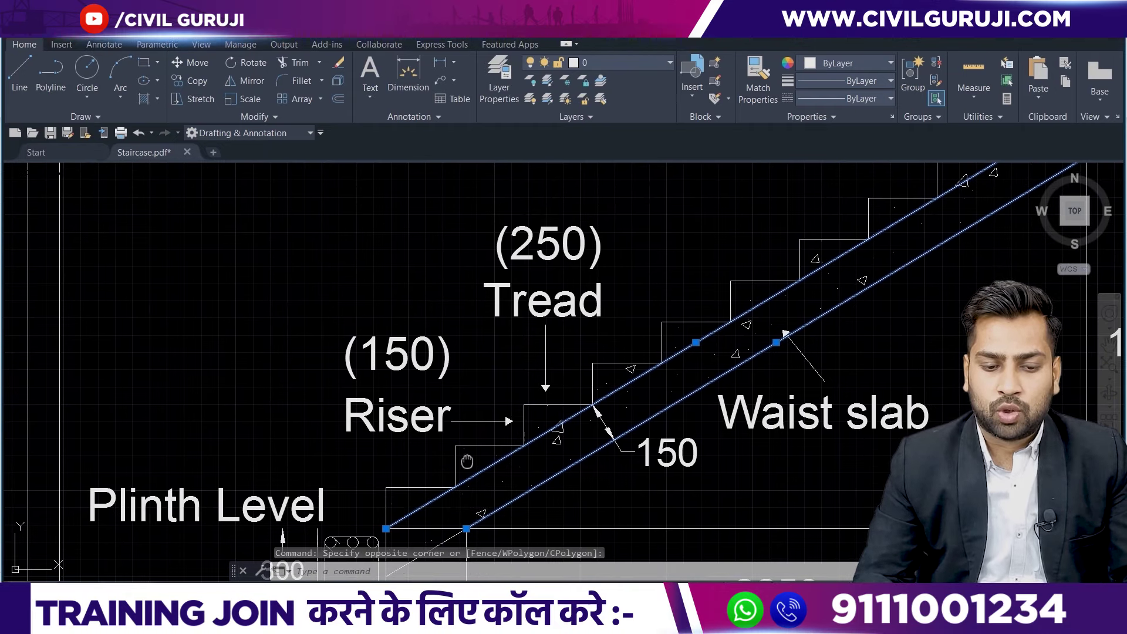
{"action": "mouse_move", "coordinate": [467, 461]}
{"action": "middle_mouse_down"}
{"action": "mouse_move", "coordinate": [529, 452]}
{"action": "mouse_move", "coordinate": [475, 476]}
{"action": "mouse_move", "coordinate": [397, 558]}
{"action": "middle_mouse_up"}
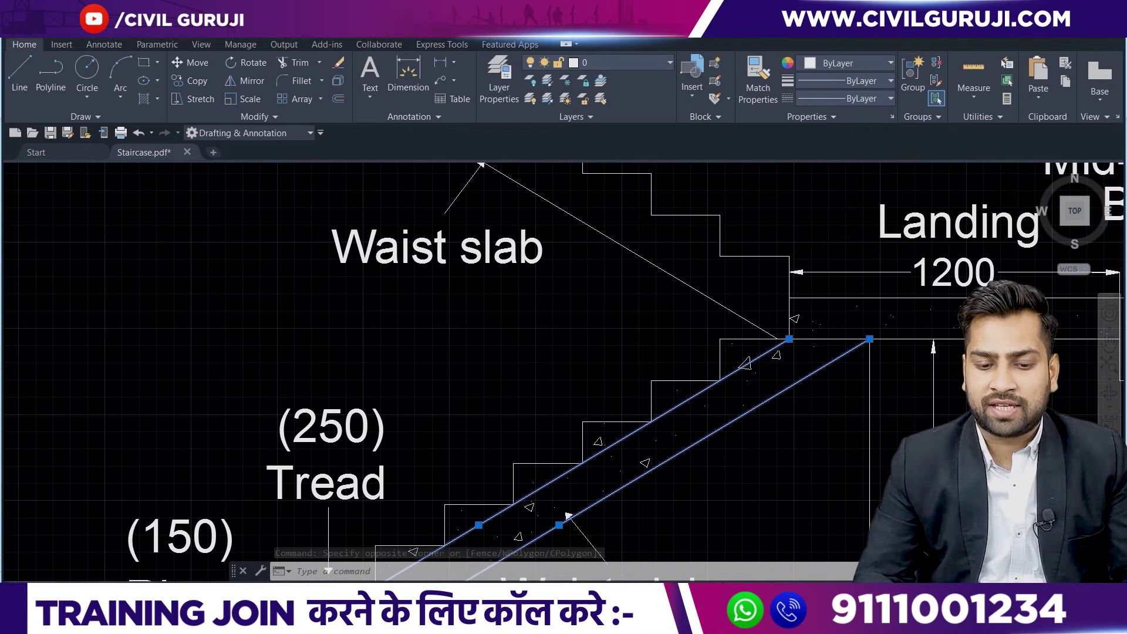
{"action": "middle_click_drag", "start_coordinate": [568, 515], "coordinate": [522, 570]}
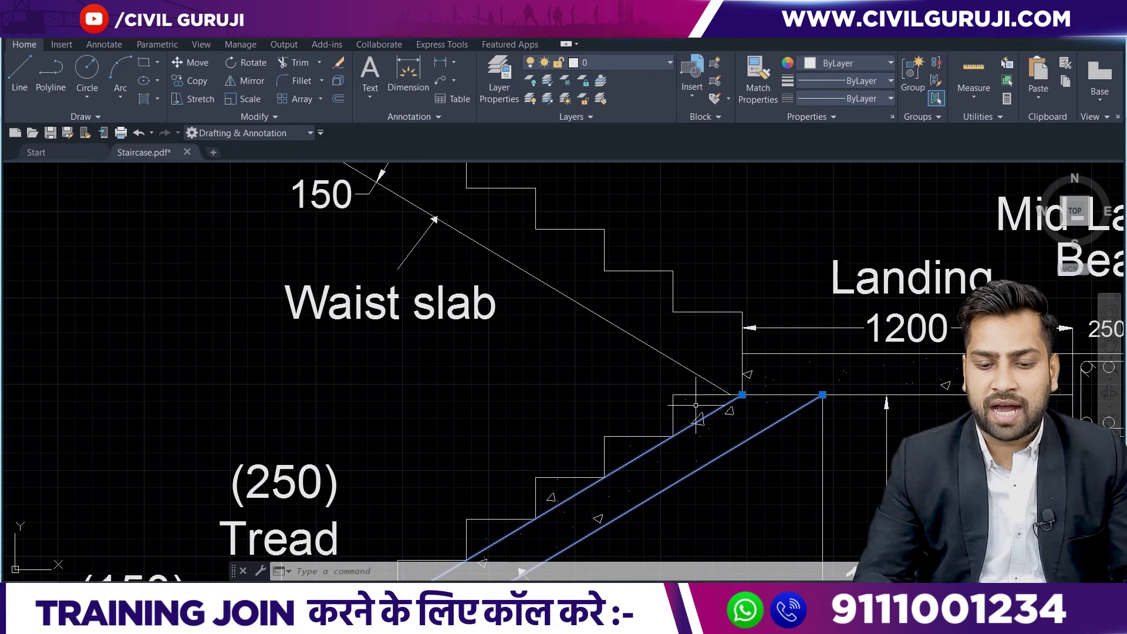
{"action": "mouse_move", "coordinate": [696, 405]}
{"action": "middle_mouse_down"}
{"action": "mouse_move", "coordinate": [675, 429]}
{"action": "mouse_move", "coordinate": [694, 510]}
{"action": "mouse_move", "coordinate": [671, 524]}
{"action": "middle_mouse_up"}
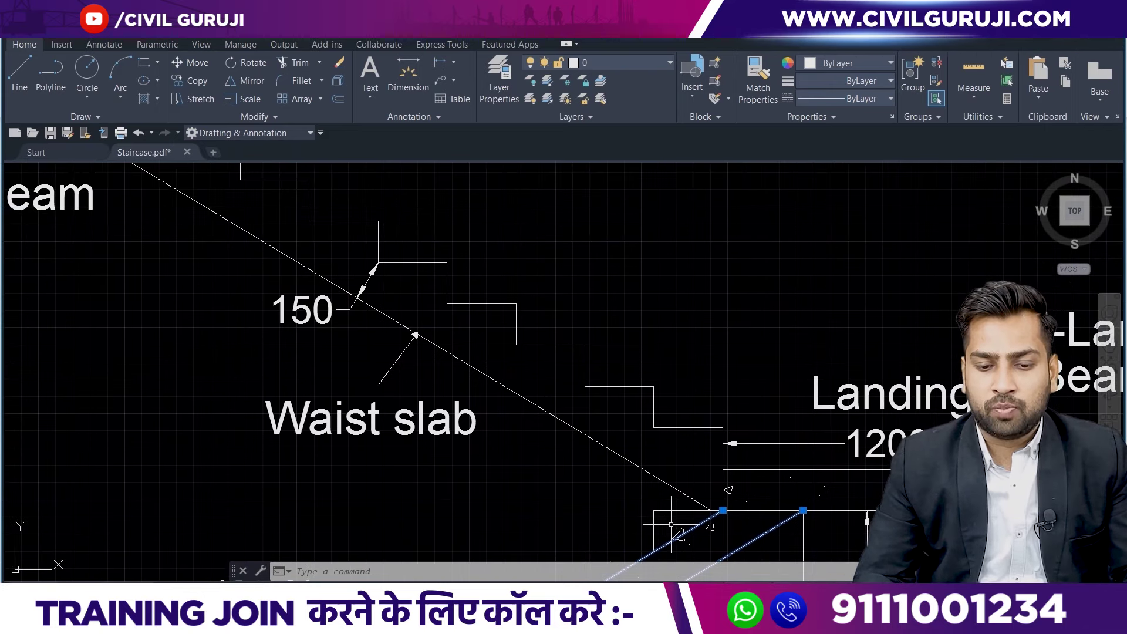
{"action": "middle_click_drag", "start_coordinate": [702, 437], "coordinate": [737, 473]}
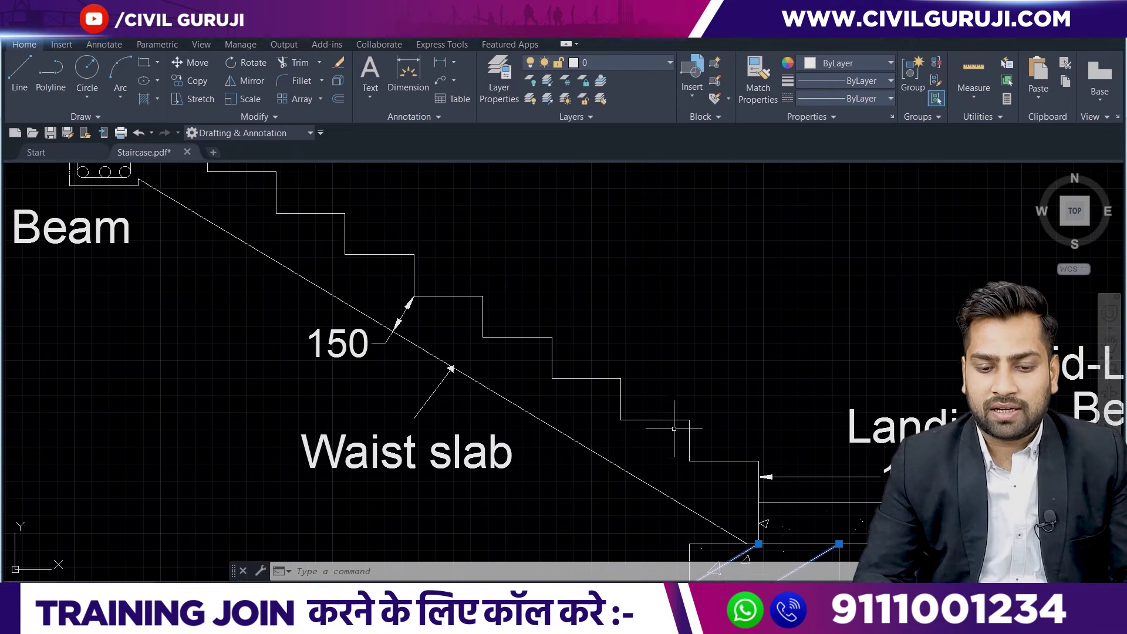
{"action": "middle_click_drag", "start_coordinate": [673, 429], "coordinate": [729, 437]}
{"action": "middle_click_drag", "start_coordinate": [609, 370], "coordinate": [714, 411]}
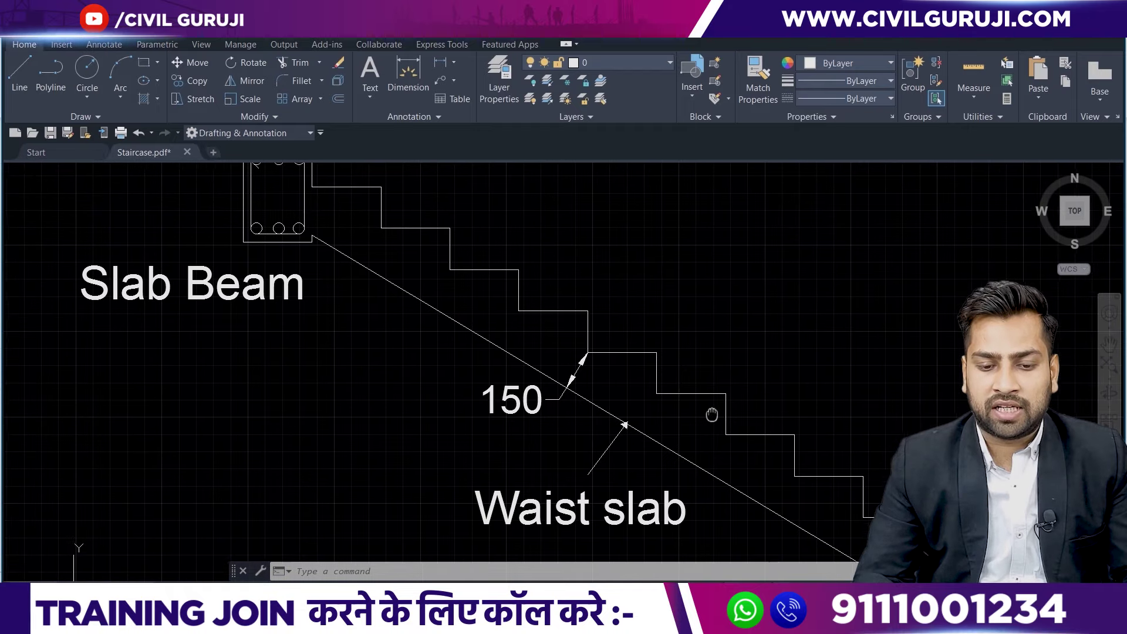
{"action": "middle_click_drag", "start_coordinate": [607, 351], "coordinate": [663, 375]}
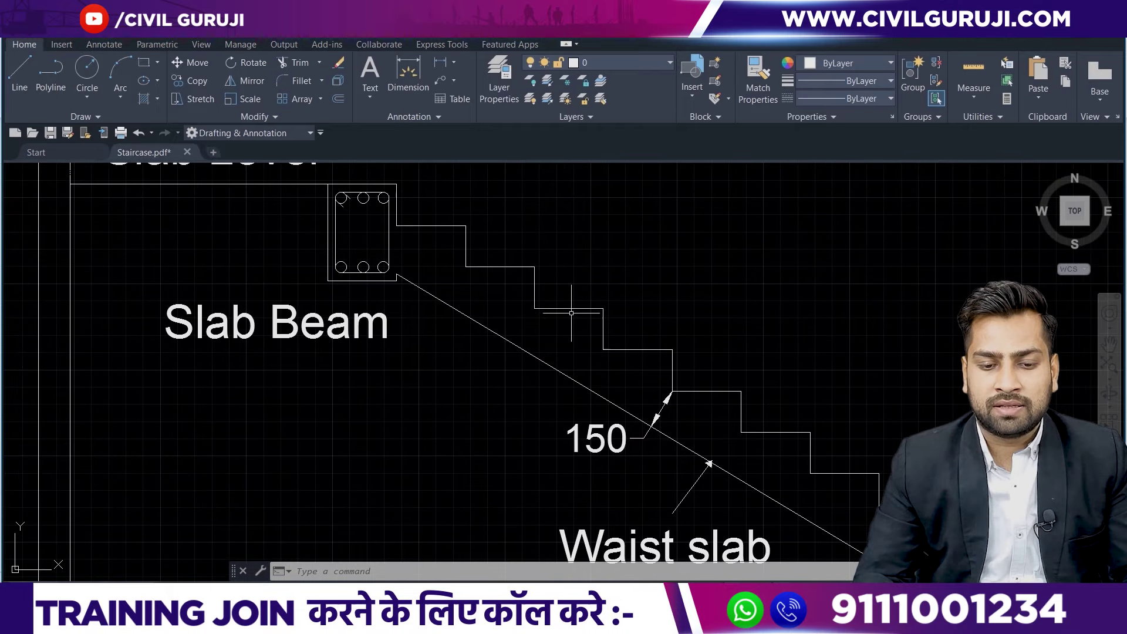
{"action": "mouse_move", "coordinate": [518, 284]}
{"action": "middle_mouse_down"}
{"action": "mouse_move", "coordinate": [574, 298]}
{"action": "mouse_move", "coordinate": [536, 284]}
{"action": "mouse_move", "coordinate": [548, 294]}
{"action": "middle_mouse_up"}
Draw a line from the slab beam corner down the nosings to near the landing.
{"action": "type", "text": "l"}
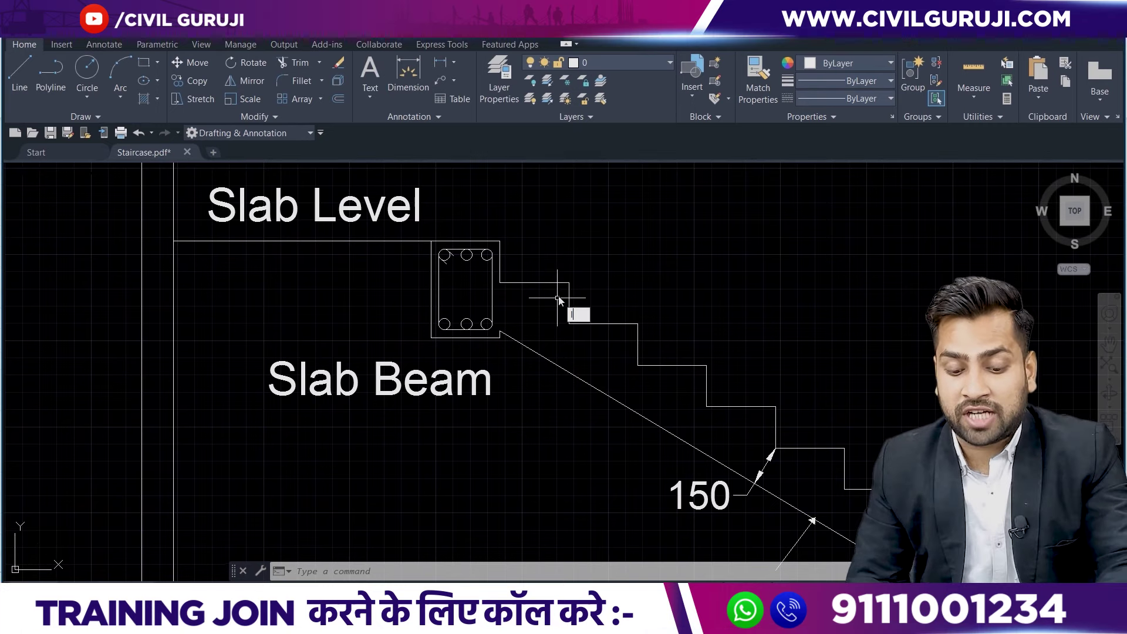
{"action": "key", "text": "Return"}
{"action": "left_click", "coordinate": [499, 283]}
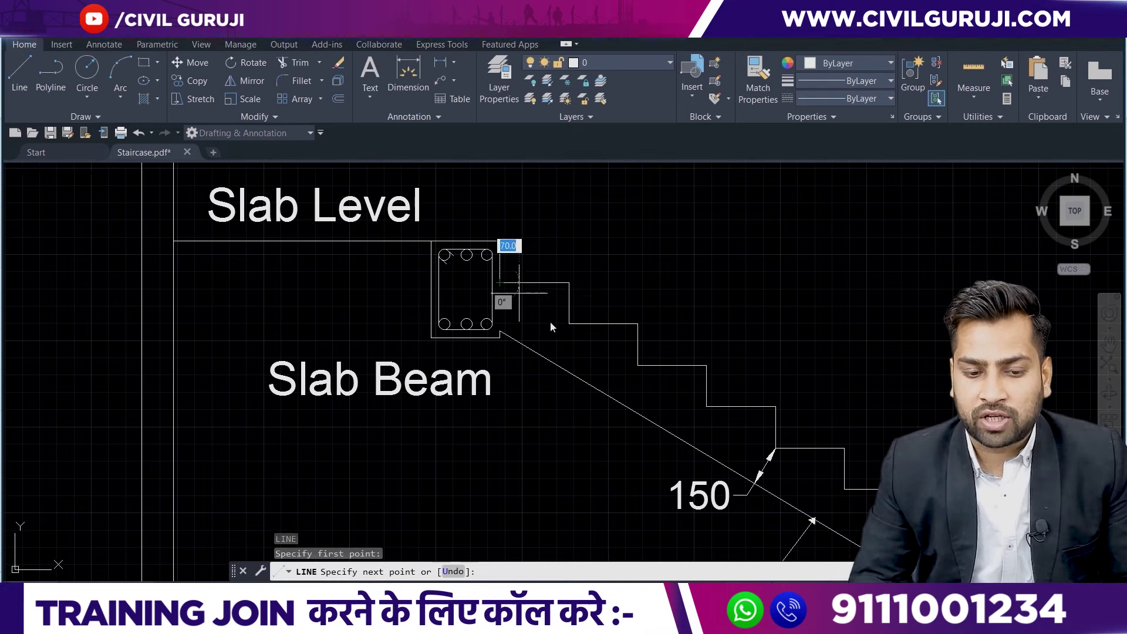
{"action": "middle_click_drag", "start_coordinate": [826, 424], "coordinate": [648, 203]}
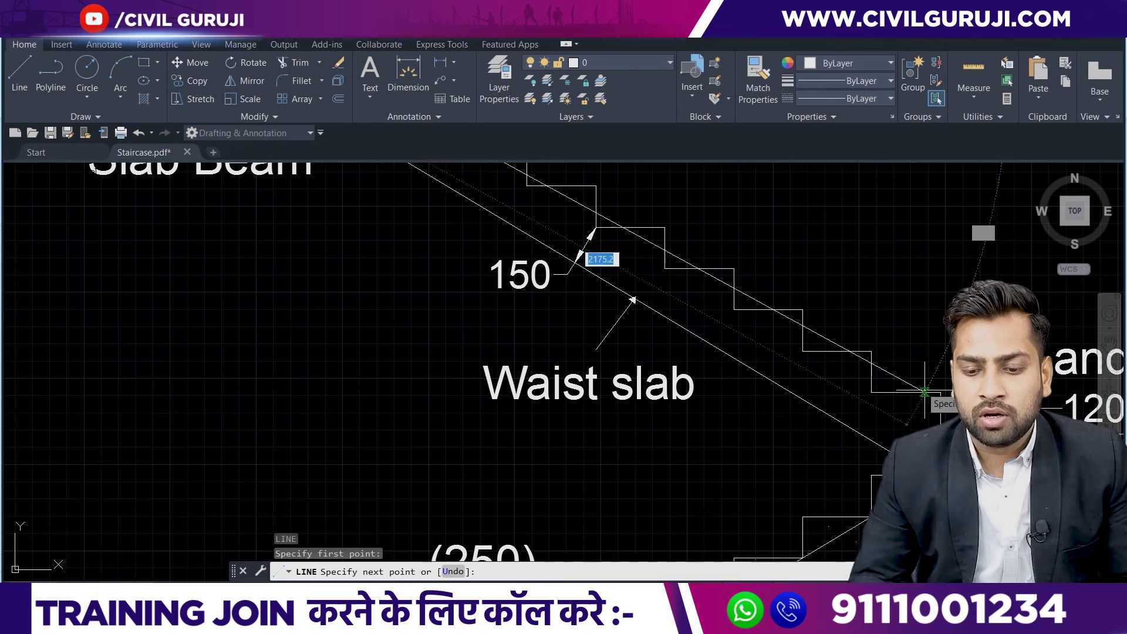
{"action": "left_click", "coordinate": [941, 420]}
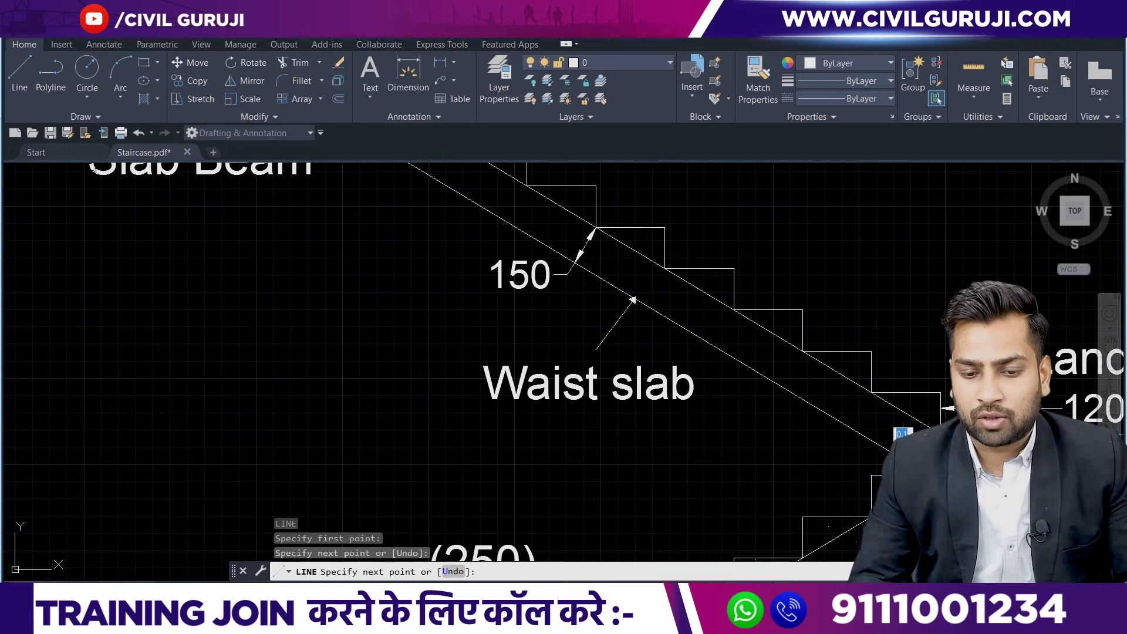
{"action": "key", "text": "Escape"}
{"action": "scroll", "coordinate": [895, 434], "scroll_direction": "down", "scroll_amount": 2}
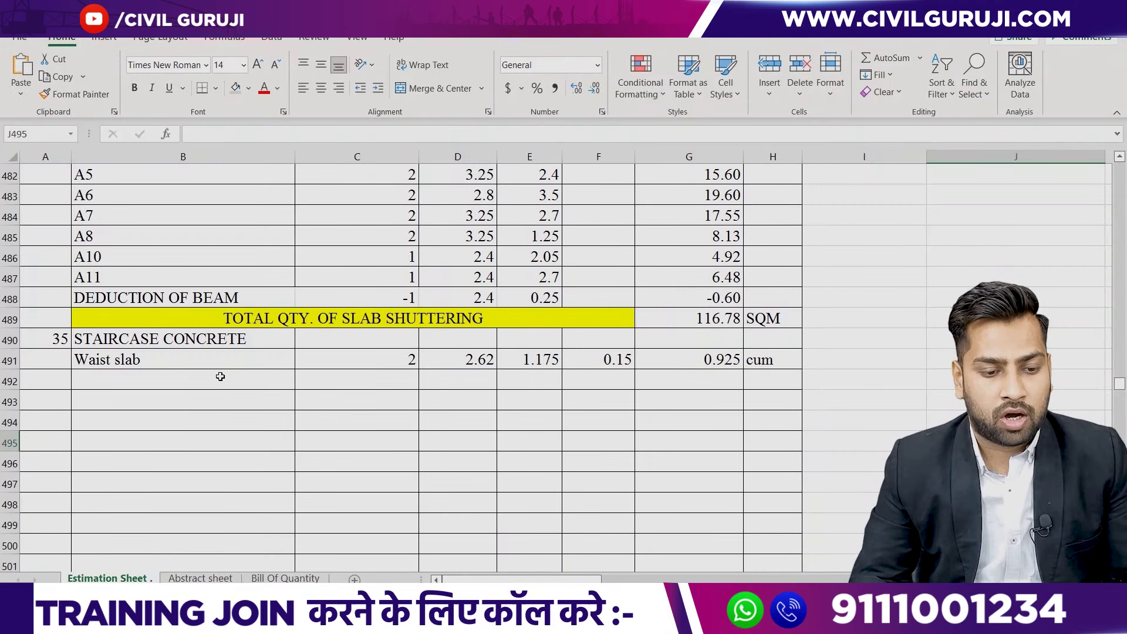
Add a Steps row in B492 with a quantity of 18 in C492.
{"action": "left_click", "coordinate": [221, 377]}
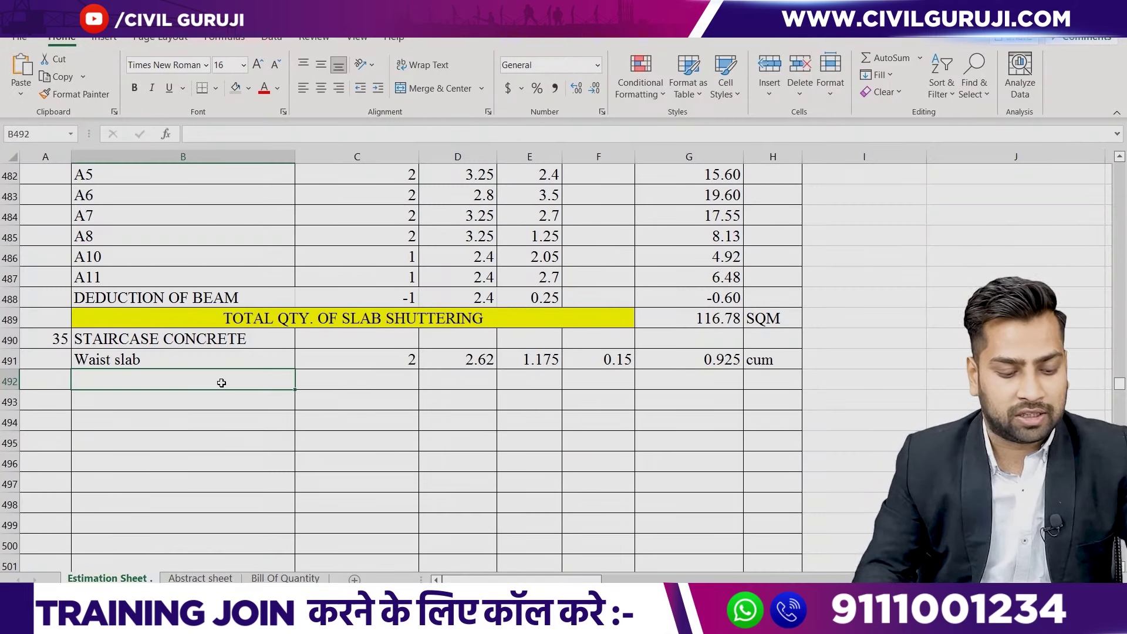
{"action": "type", "text": "Steps"}
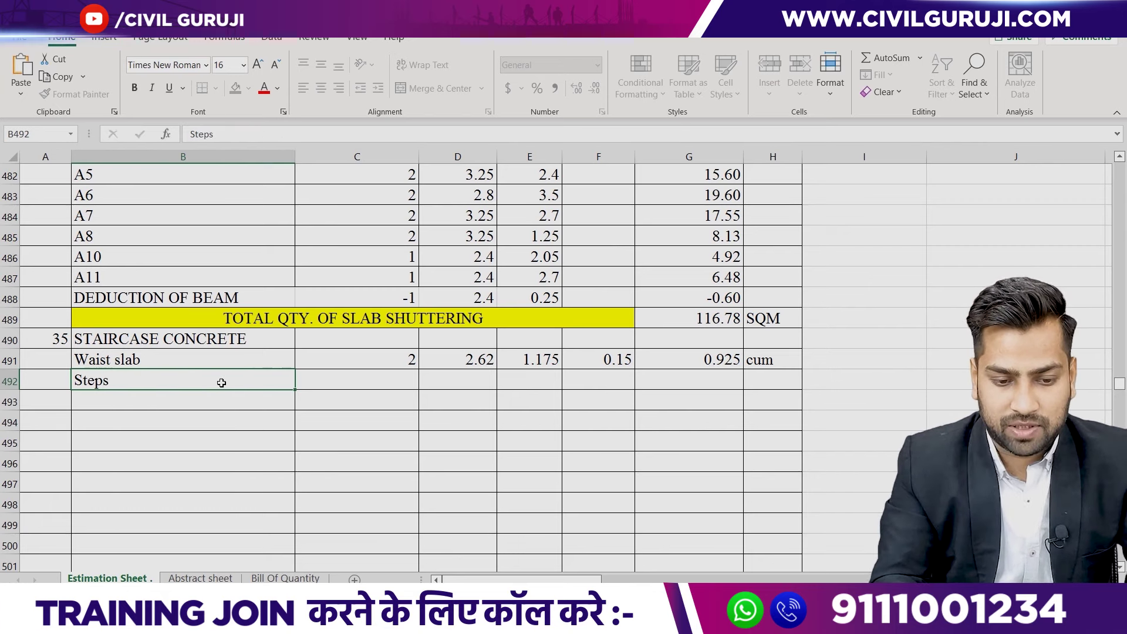
{"action": "key", "text": "Tab"}
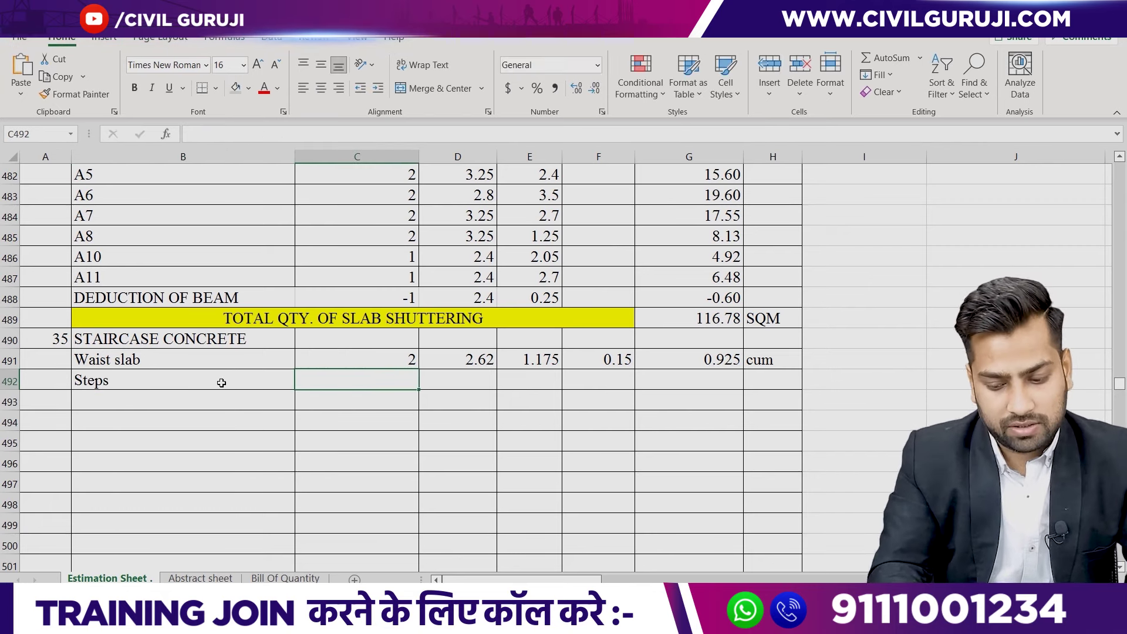
{"action": "type", "text": "18"}
{"action": "key", "text": "Tab"}
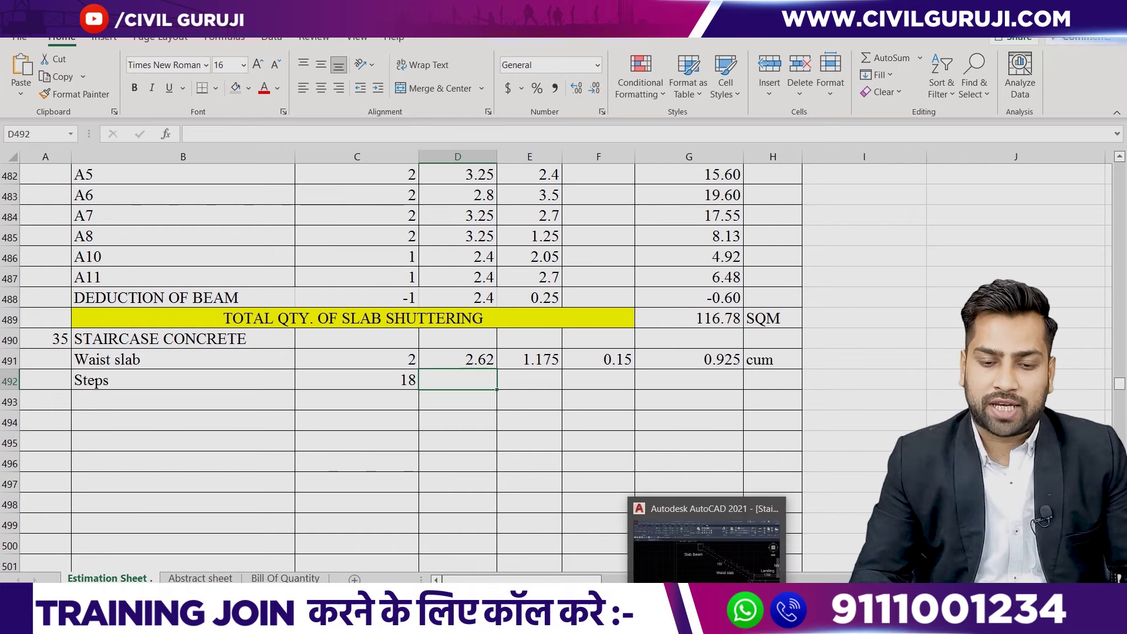
Bring up the staircase drawing and zoom in on the lower steps' tread and riser.
{"action": "left_click", "coordinate": [704, 546]}
{"action": "middle_click_drag", "start_coordinate": [822, 528], "coordinate": [710, 297]}
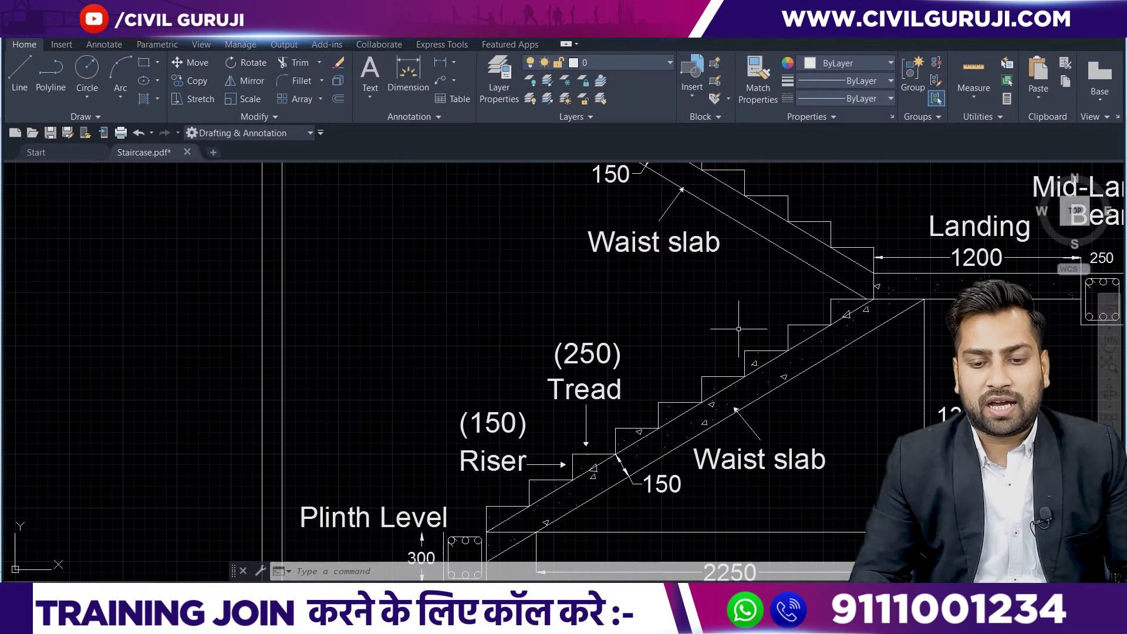
{"action": "middle_click_drag", "start_coordinate": [720, 535], "coordinate": [729, 365]}
{"action": "scroll", "coordinate": [553, 433], "scroll_direction": "up", "scroll_amount": 2}
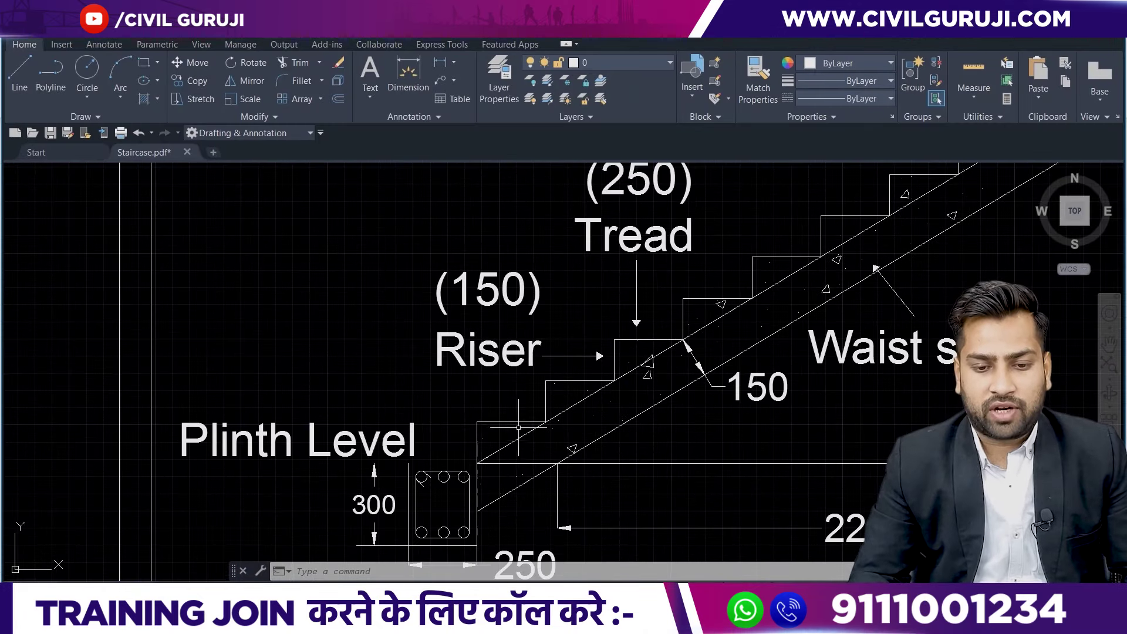
{"action": "scroll", "coordinate": [518, 417], "scroll_direction": "up", "scroll_amount": 2}
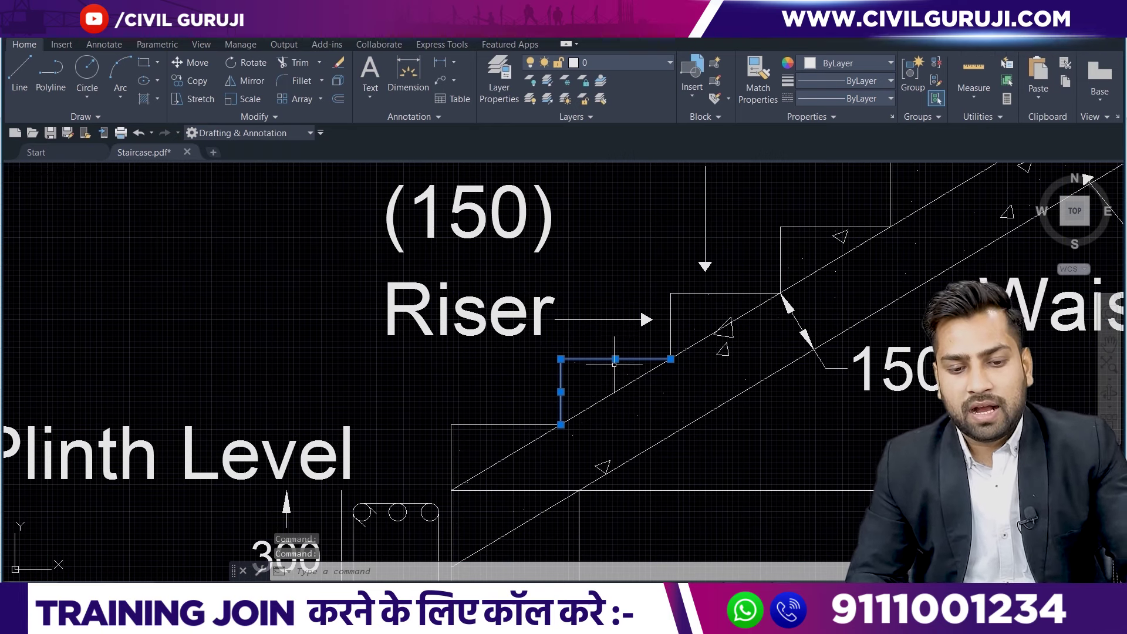
{"action": "middle_click_drag", "start_coordinate": [593, 398], "coordinate": [586, 427]}
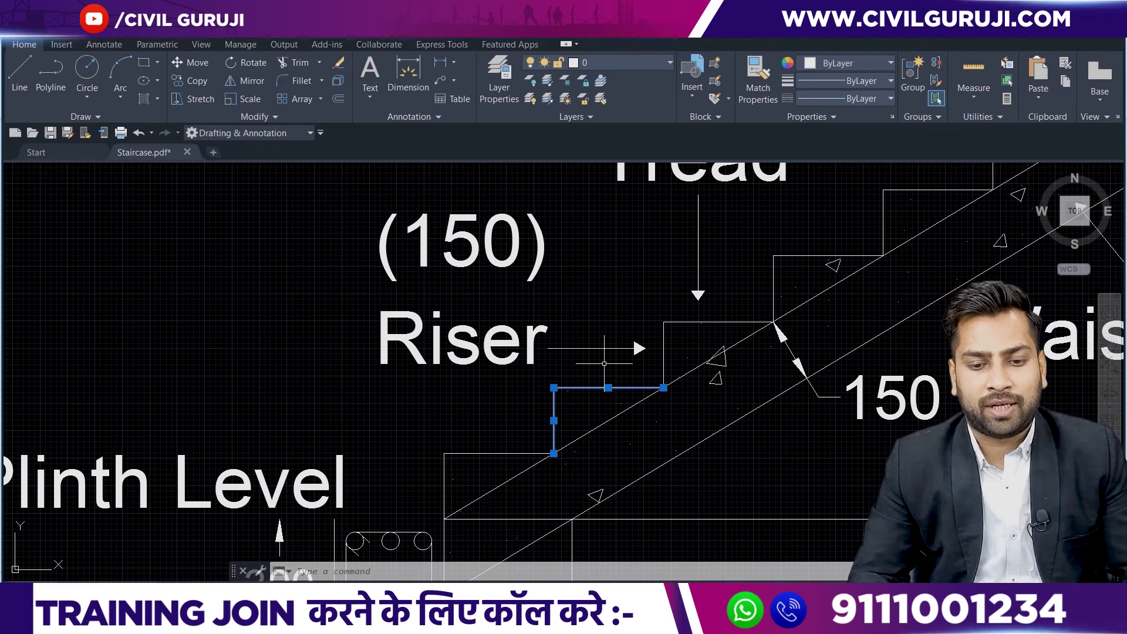
{"action": "middle_click_drag", "start_coordinate": [709, 263], "coordinate": [685, 343]}
{"action": "scroll", "coordinate": [669, 352], "scroll_direction": "down", "scroll_amount": 3}
{"action": "scroll", "coordinate": [622, 419], "scroll_direction": "up", "scroll_amount": 3}
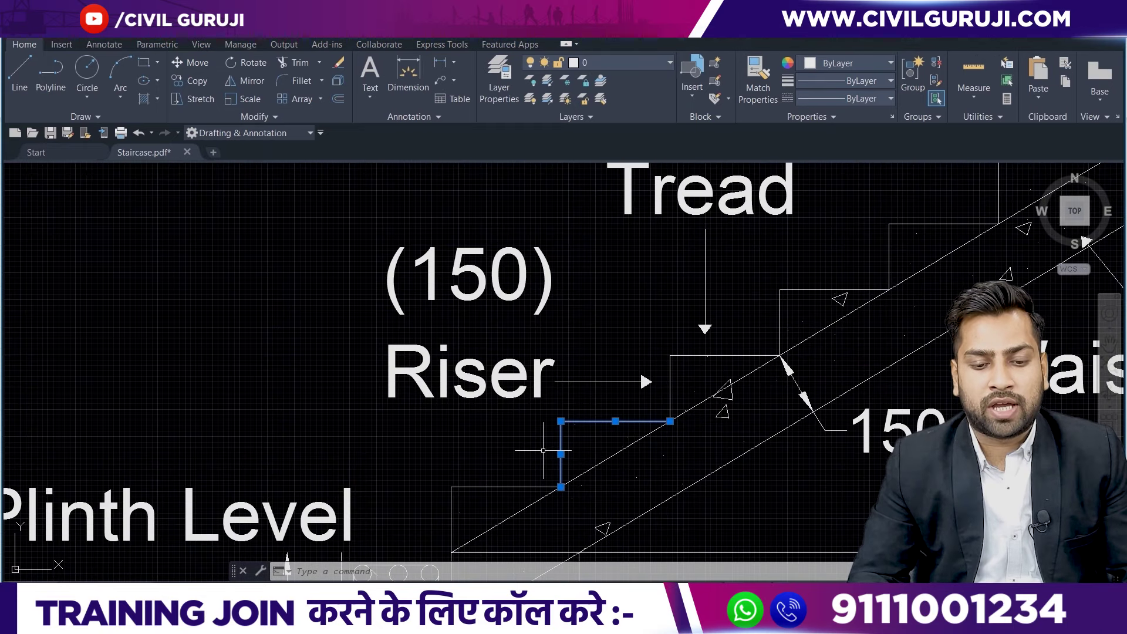
{"action": "middle_click_drag", "start_coordinate": [587, 479], "coordinate": [590, 450]}
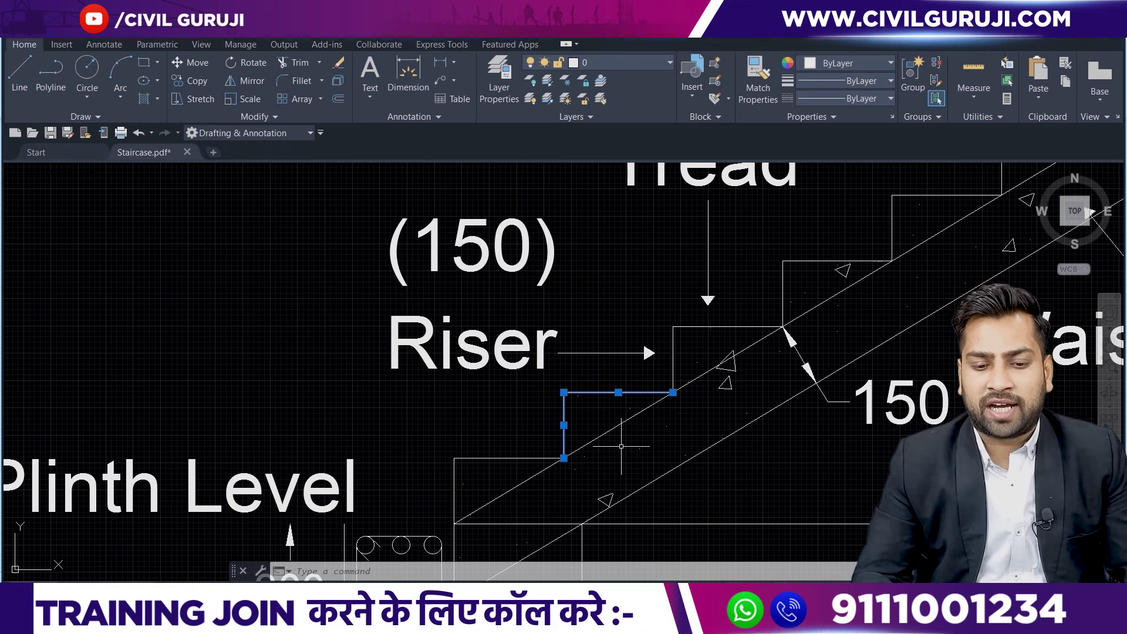
Zoom out to show the whole Section X-X and the numbered staircase plan.
{"action": "scroll", "coordinate": [637, 431], "scroll_direction": "down", "scroll_amount": 2}
{"action": "scroll", "coordinate": [657, 422], "scroll_direction": "down", "scroll_amount": 2}
{"action": "scroll", "coordinate": [683, 411], "scroll_direction": "down", "scroll_amount": 2}
{"action": "middle_click_drag", "start_coordinate": [683, 410], "coordinate": [509, 415]}
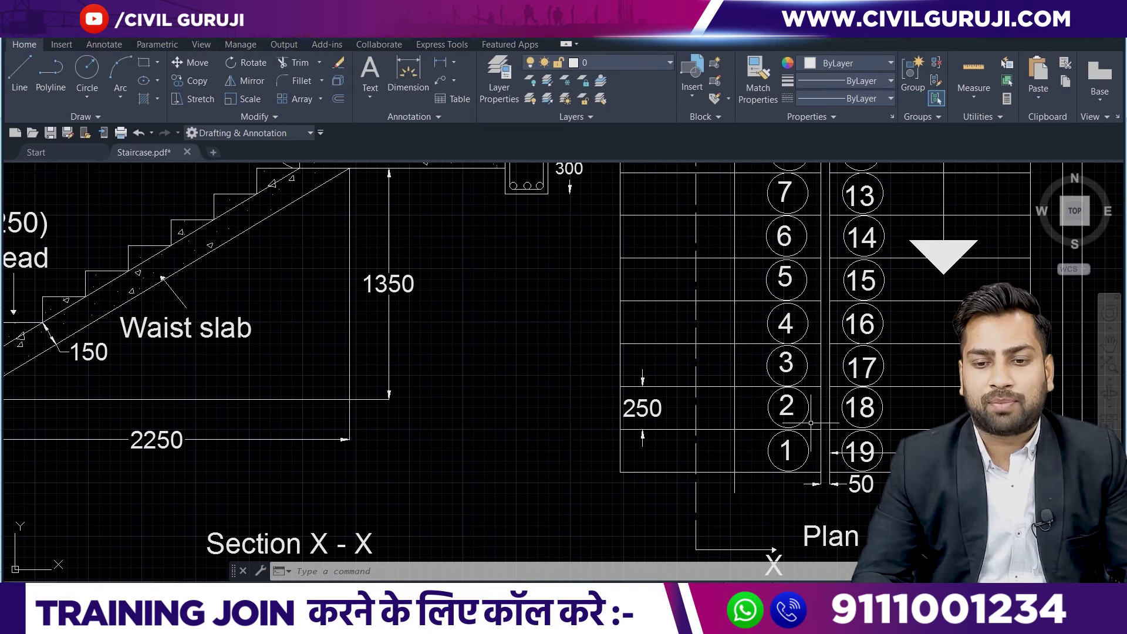
{"action": "scroll", "coordinate": [653, 445], "scroll_direction": "down", "scroll_amount": 4}
Sketch a right triangle with a 250 horizontal and 150 vertical side beside the plan.
{"action": "left_click", "coordinate": [684, 399]}
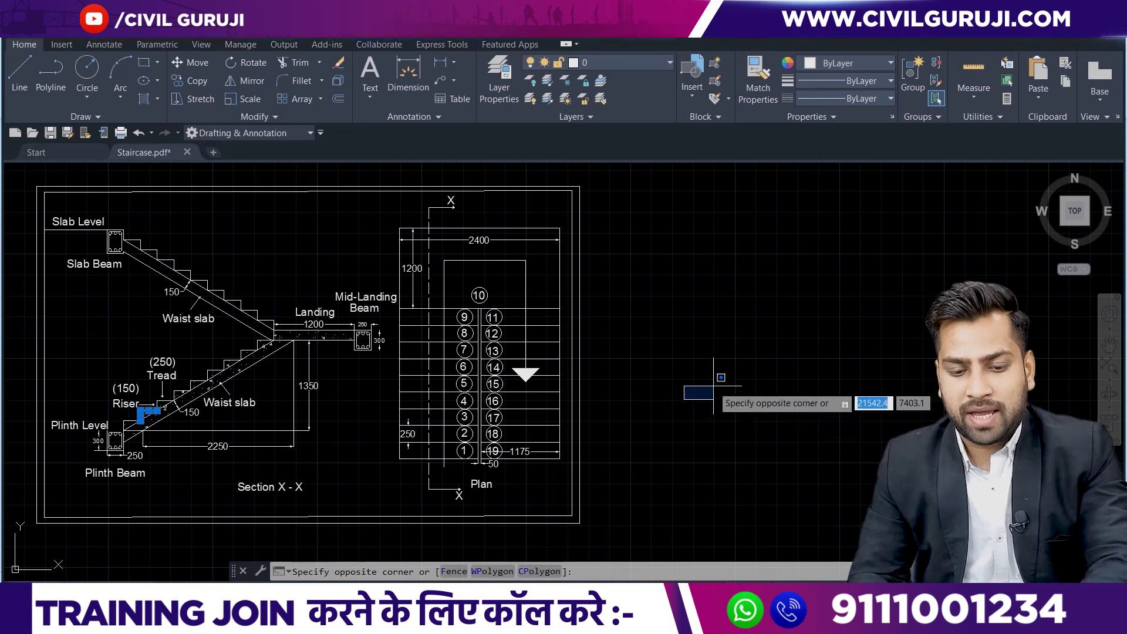
{"action": "key", "text": "Escape"}
{"action": "type", "text": "l"}
{"action": "key", "text": "Return"}
{"action": "left_click", "coordinate": [723, 394]}
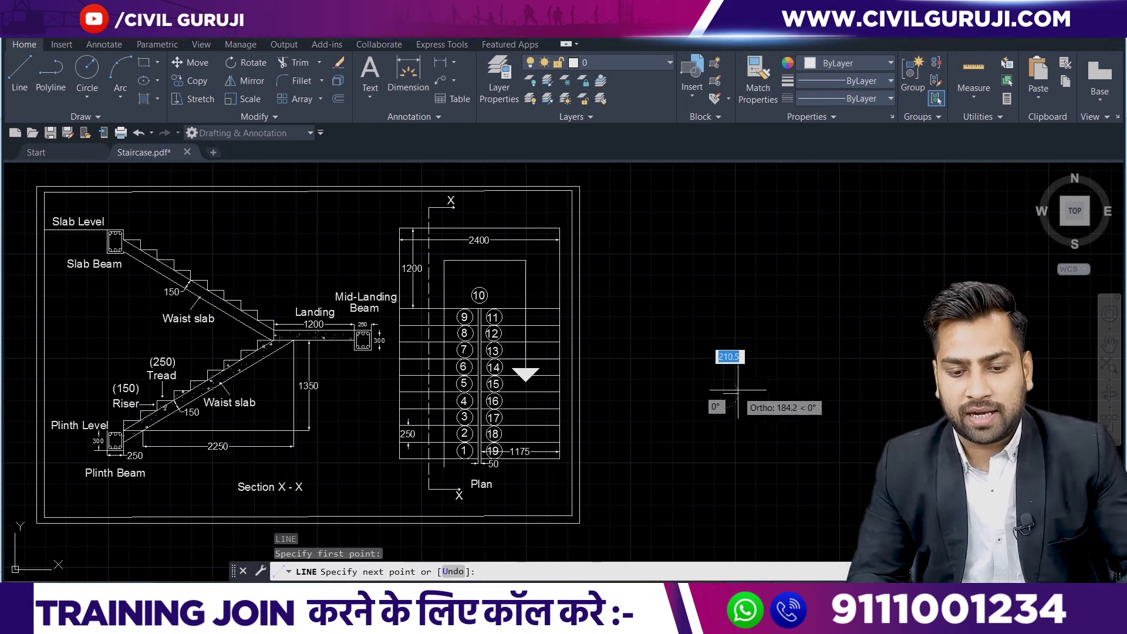
{"action": "type", "text": "250"}
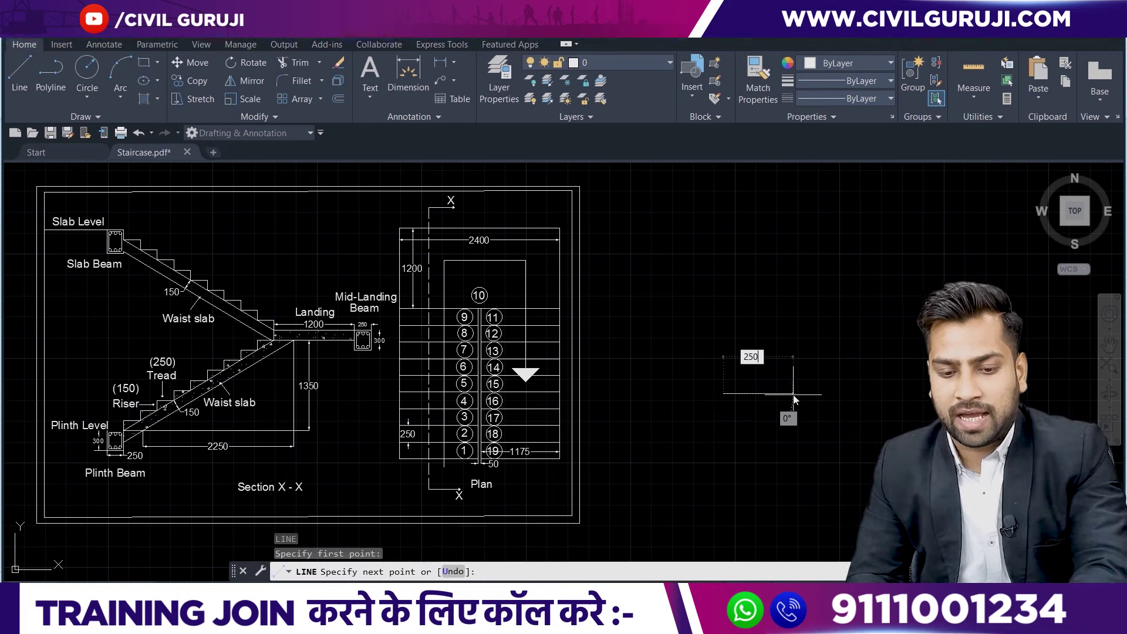
{"action": "key", "text": "Return"}
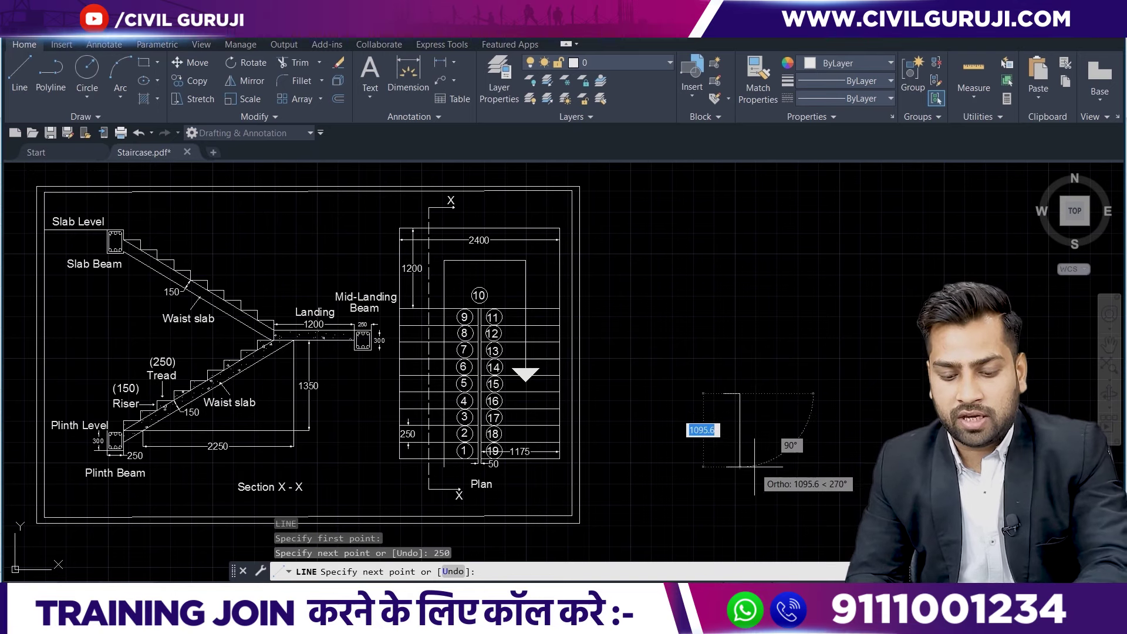
{"action": "type", "text": "15"}
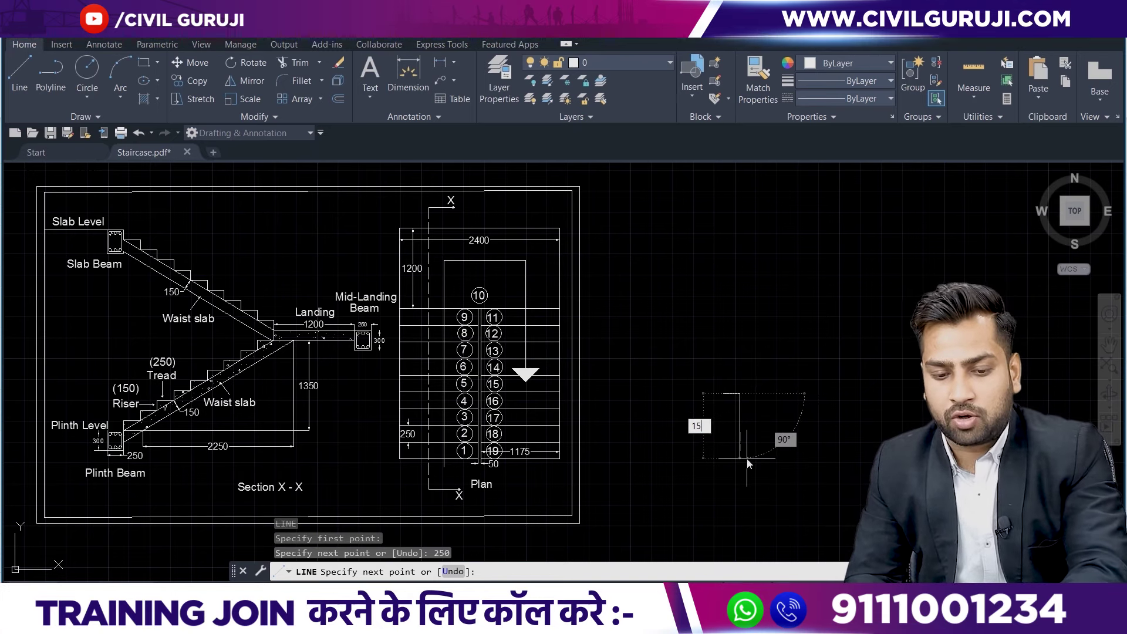
{"action": "key", "text": "Return"}
{"action": "scroll", "coordinate": [751, 381], "scroll_direction": "up", "scroll_amount": 4}
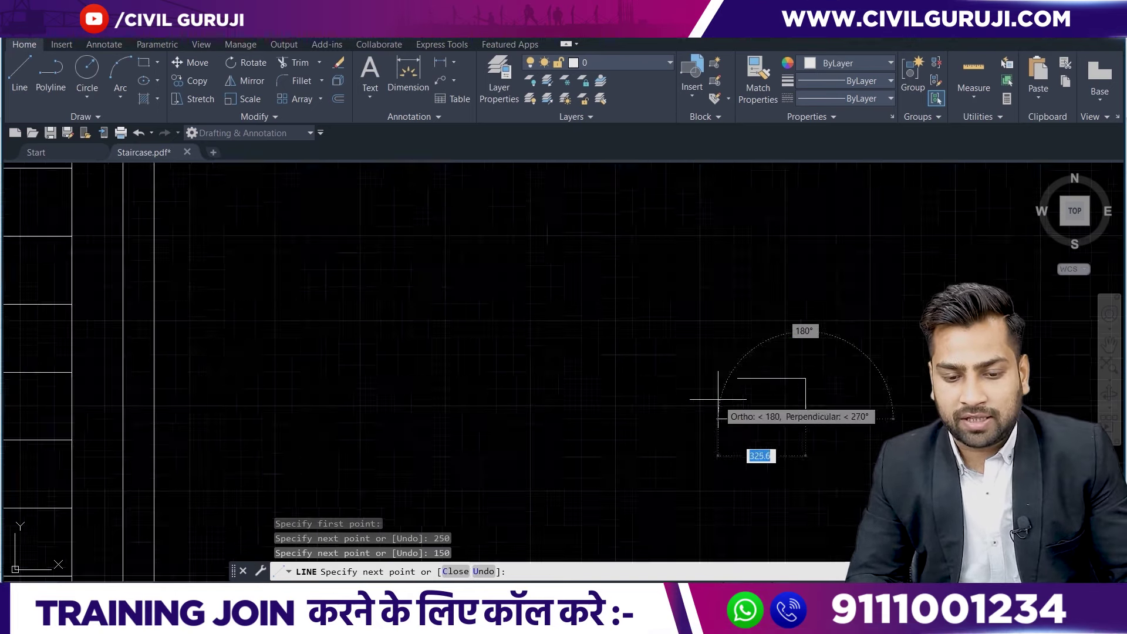
{"action": "left_click", "coordinate": [750, 365]}
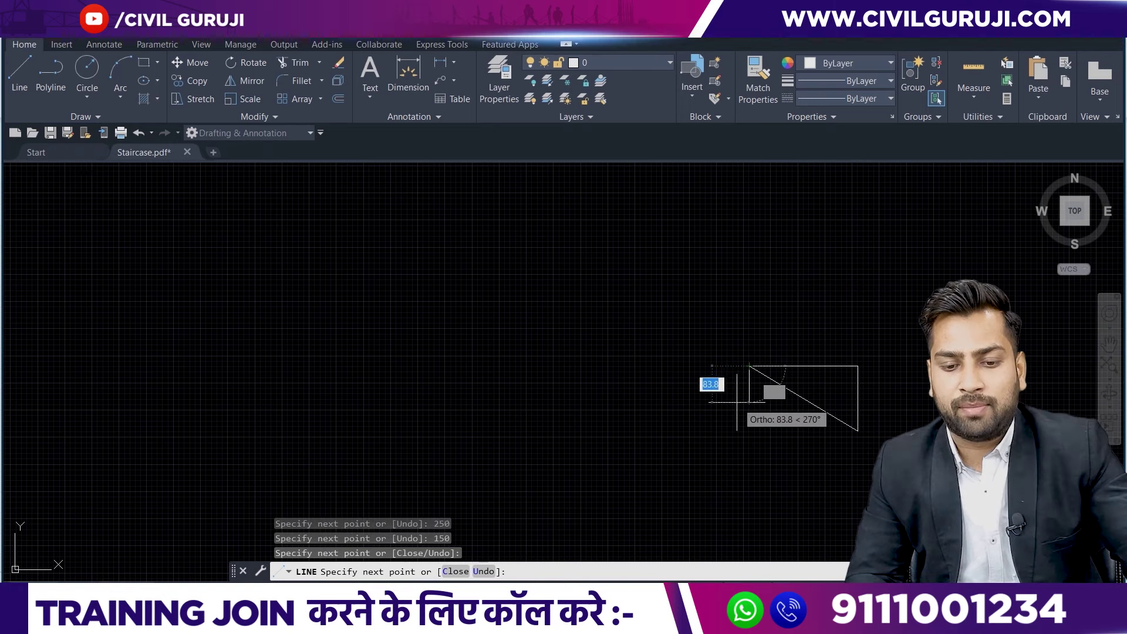
{"action": "key", "text": "Escape"}
Select the triangle and start moving it across the plan, then cancel the move.
{"action": "left_click", "coordinate": [860, 480]}
{"action": "left_click", "coordinate": [724, 328]}
{"action": "right_click", "coordinate": [780, 89]}
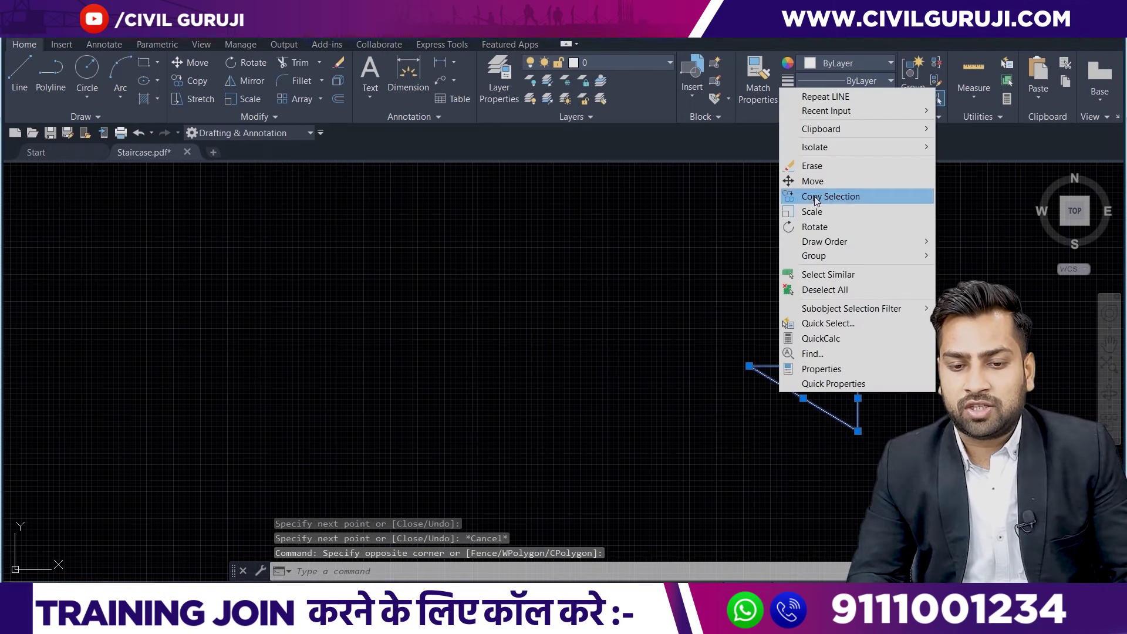
{"action": "left_click", "coordinate": [816, 181]}
{"action": "scroll", "coordinate": [603, 402], "scroll_direction": "down", "scroll_amount": 4}
{"action": "middle_click_drag", "start_coordinate": [604, 403], "coordinate": [786, 377]}
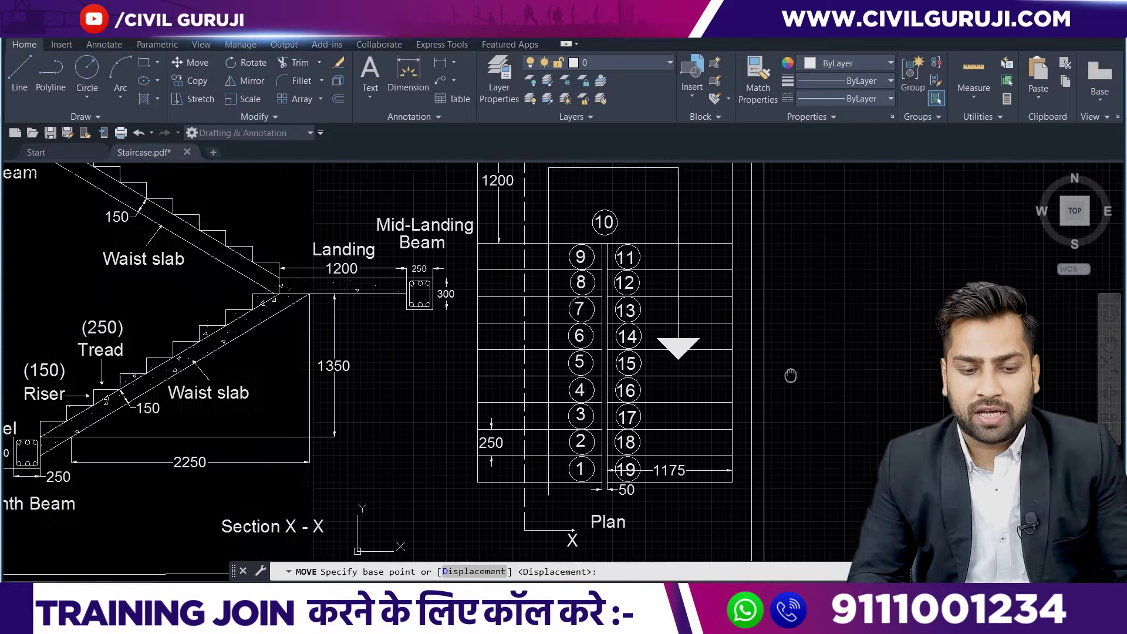
{"action": "scroll", "coordinate": [763, 381], "scroll_direction": "up", "scroll_amount": 1}
{"action": "scroll", "coordinate": [480, 413], "scroll_direction": "up", "scroll_amount": 5}
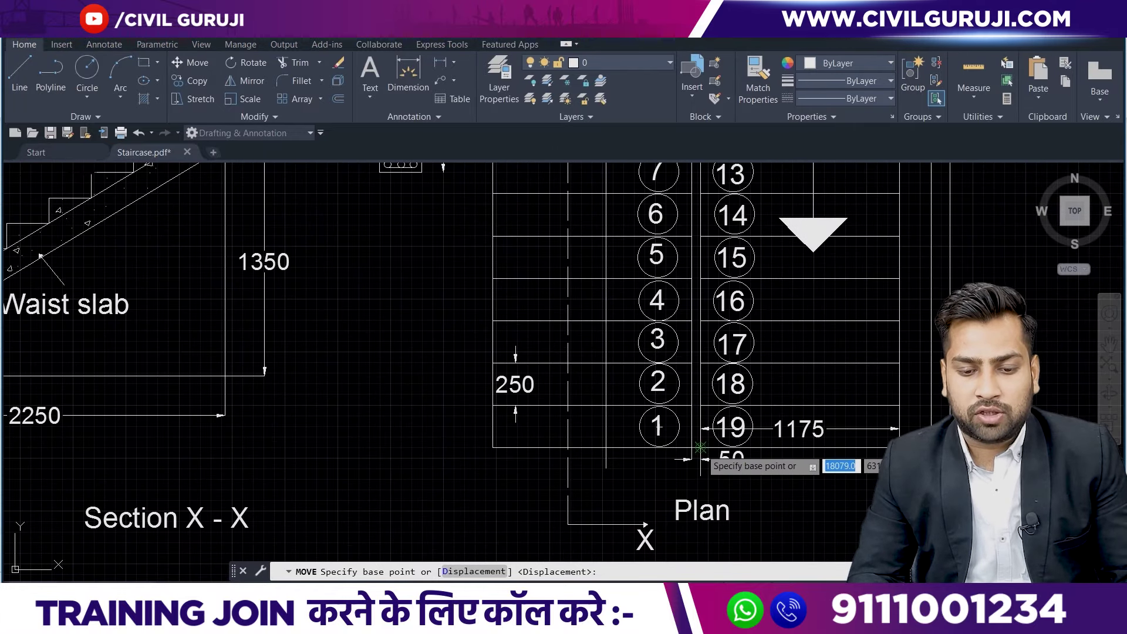
{"action": "scroll", "coordinate": [686, 437], "scroll_direction": "up", "scroll_amount": 4}
{"action": "scroll", "coordinate": [681, 439], "scroll_direction": "down", "scroll_amount": 4}
{"action": "scroll", "coordinate": [675, 469], "scroll_direction": "down", "scroll_amount": 3}
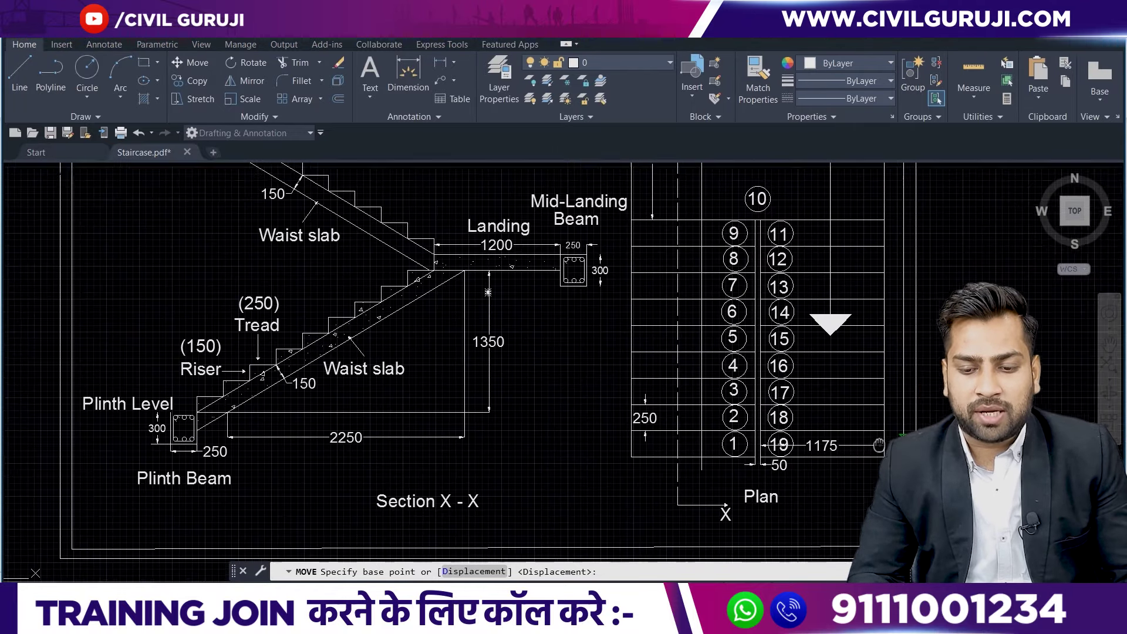
{"action": "middle_click_drag", "start_coordinate": [1084, 400], "coordinate": [724, 377]}
{"action": "left_click", "coordinate": [734, 399]}
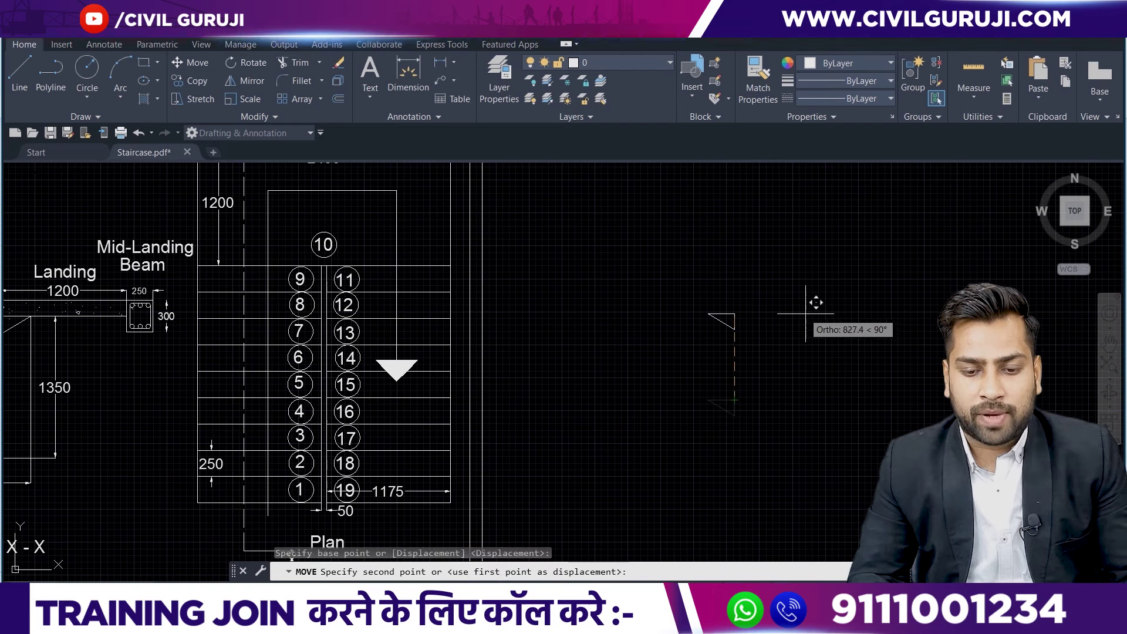
{"action": "key", "text": "Escape"}
Copy the triangle higher up and join the two triangles into a rectangle with lines.
{"action": "left_click_drag", "start_coordinate": [758, 423], "coordinate": [679, 373]}
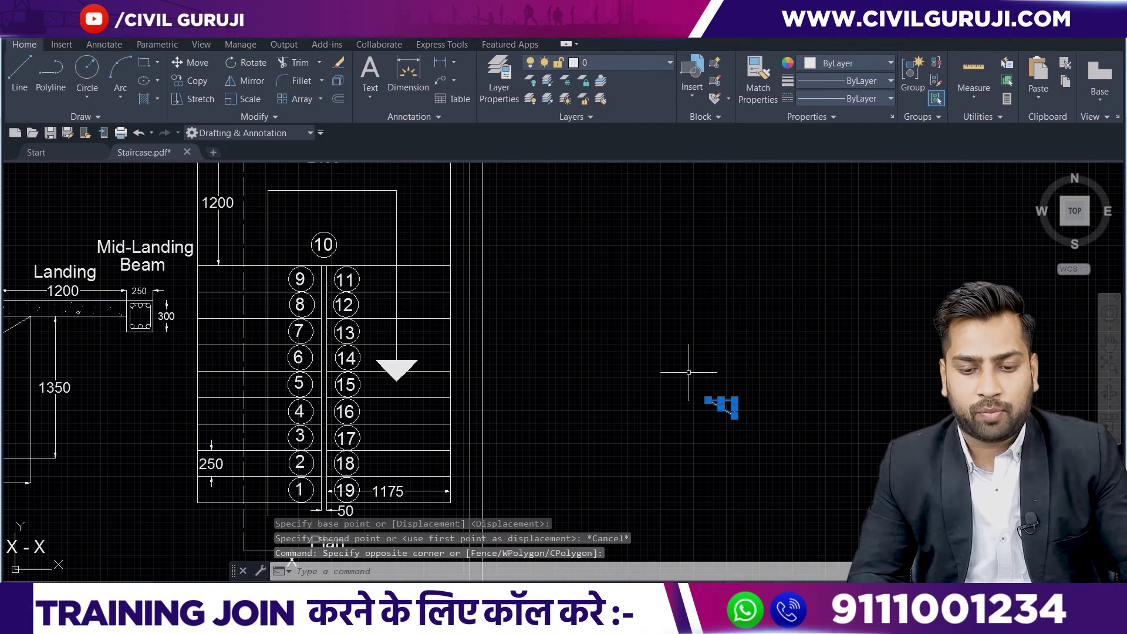
{"action": "right_click", "coordinate": [711, 410]}
{"action": "left_click", "coordinate": [759, 214]}
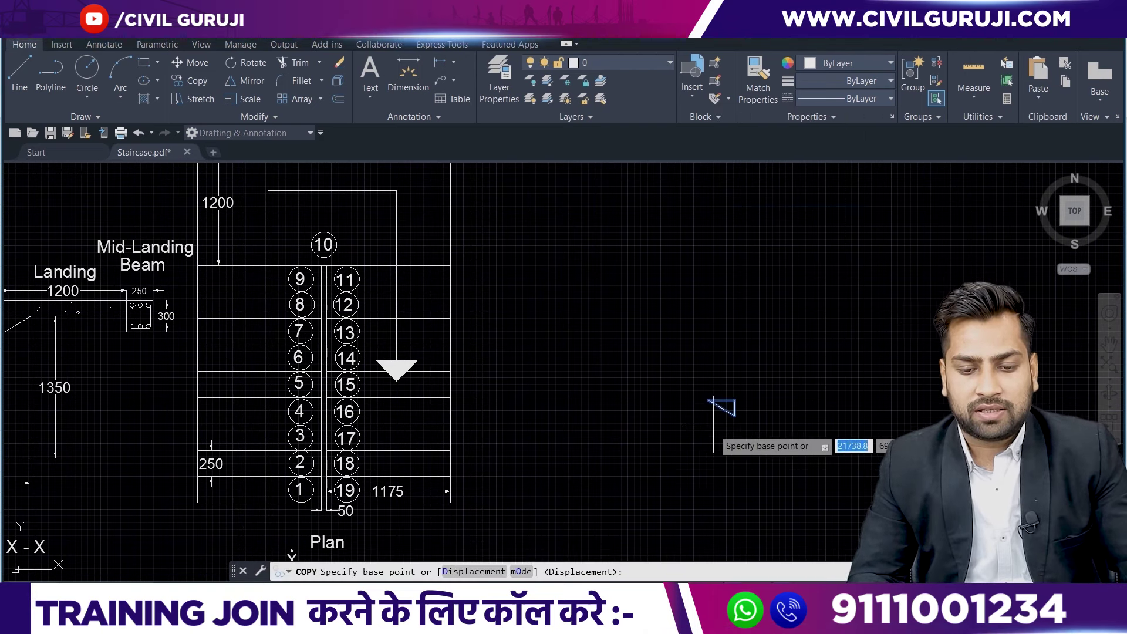
{"action": "left_click", "coordinate": [722, 405]}
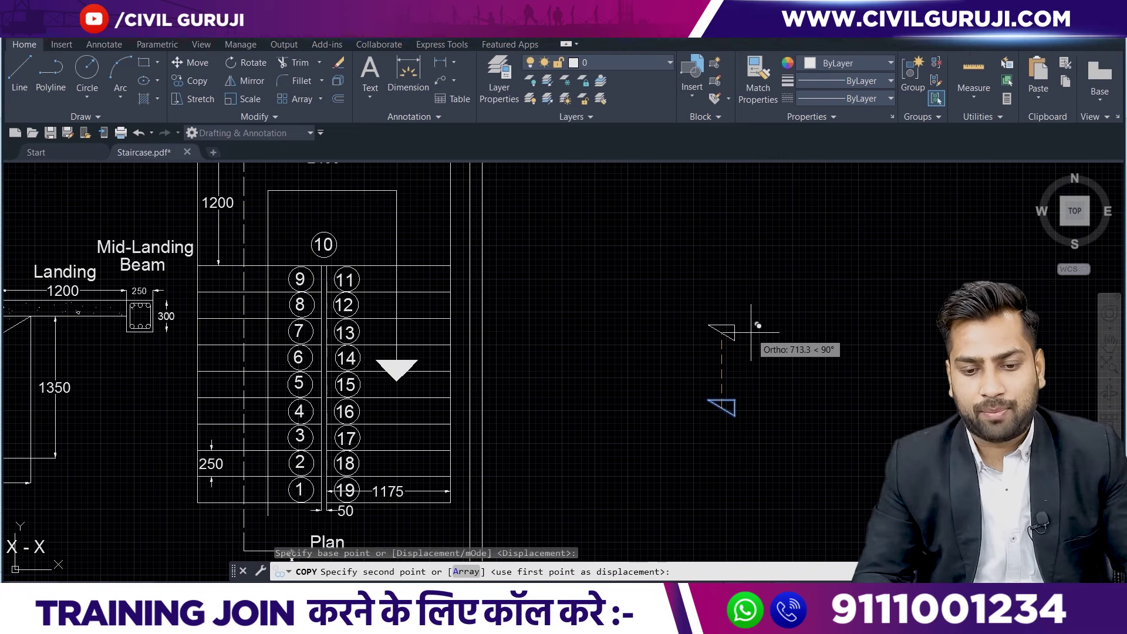
{"action": "left_click", "coordinate": [757, 325]}
{"action": "key", "text": "Escape"}
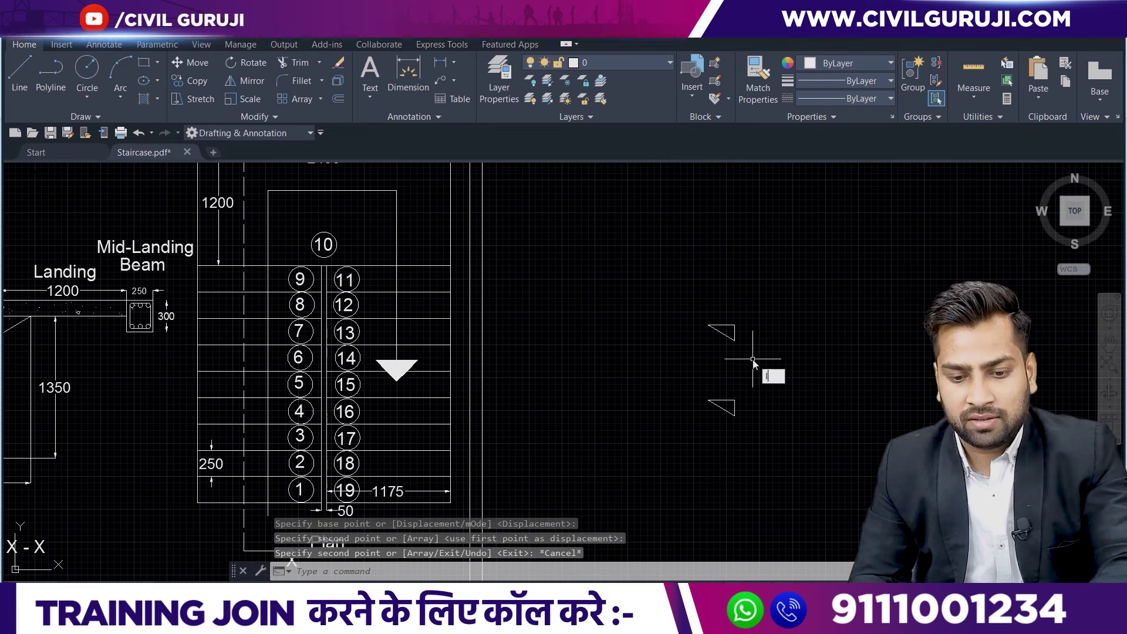
{"action": "key", "text": "Return"}
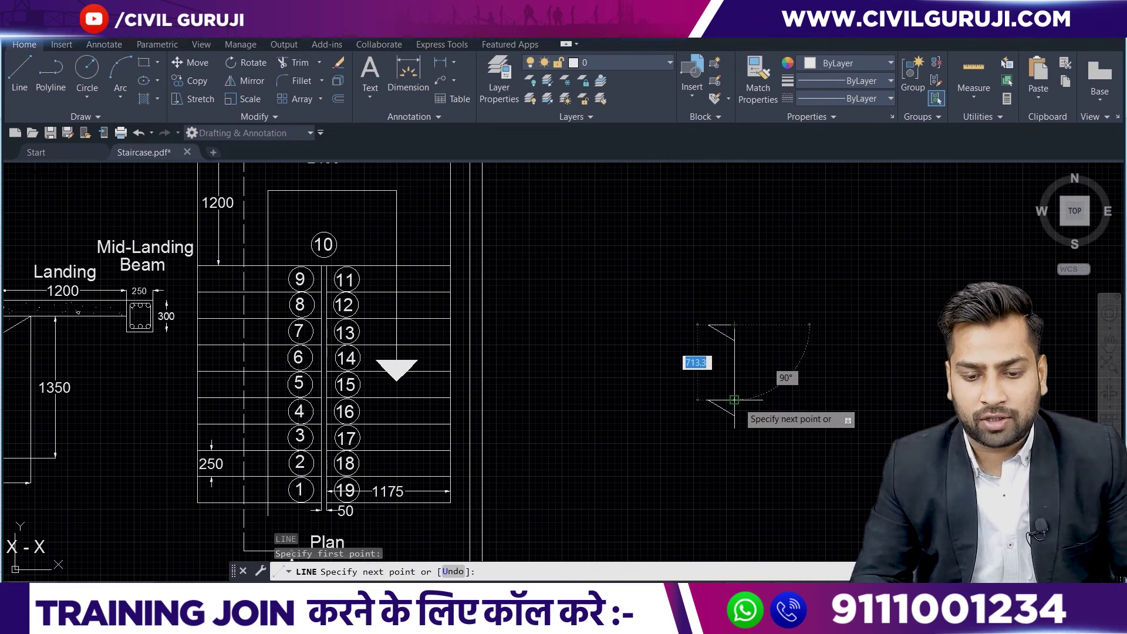
{"action": "left_click", "coordinate": [734, 399]}
{"action": "key", "text": "Escape"}
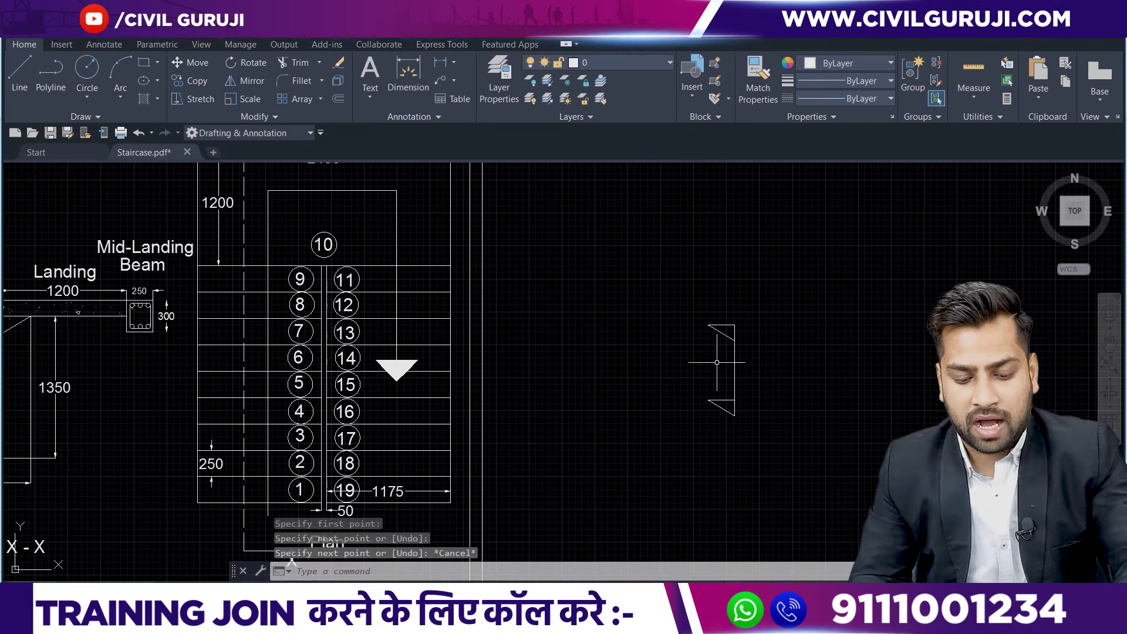
{"action": "key", "text": "Return"}
{"action": "left_click", "coordinate": [709, 325]}
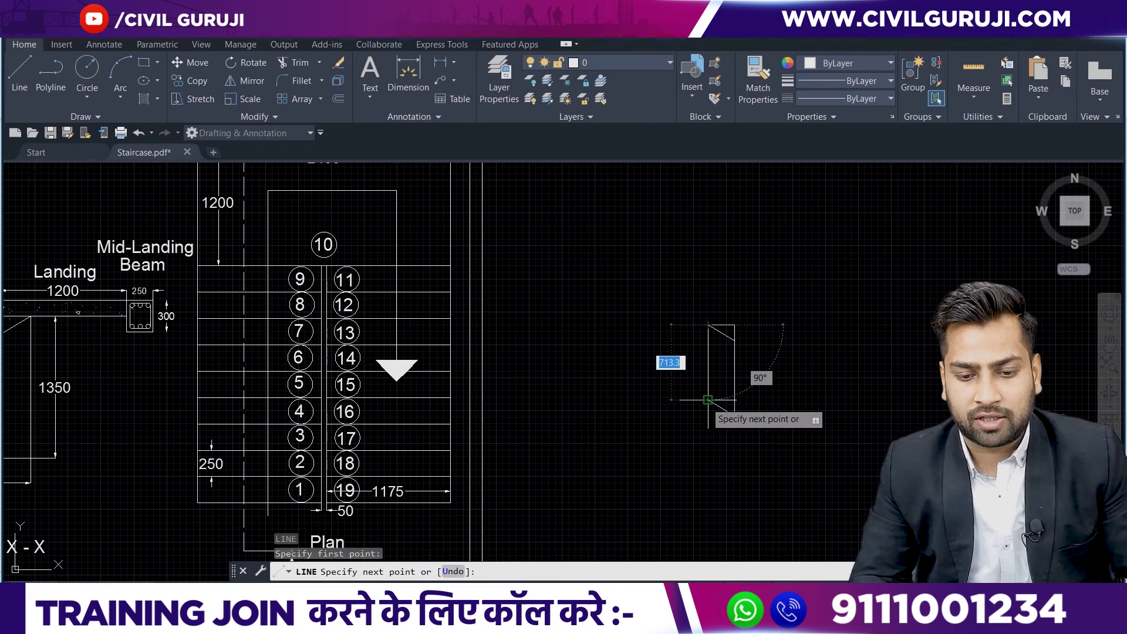
{"action": "left_click", "coordinate": [708, 399]}
{"action": "key", "text": "Escape"}
Bring plan steps 1–4 and 16–19 into view to read the 1175 width, then return to Excel.
{"action": "scroll", "coordinate": [742, 323], "scroll_direction": "up", "scroll_amount": 4}
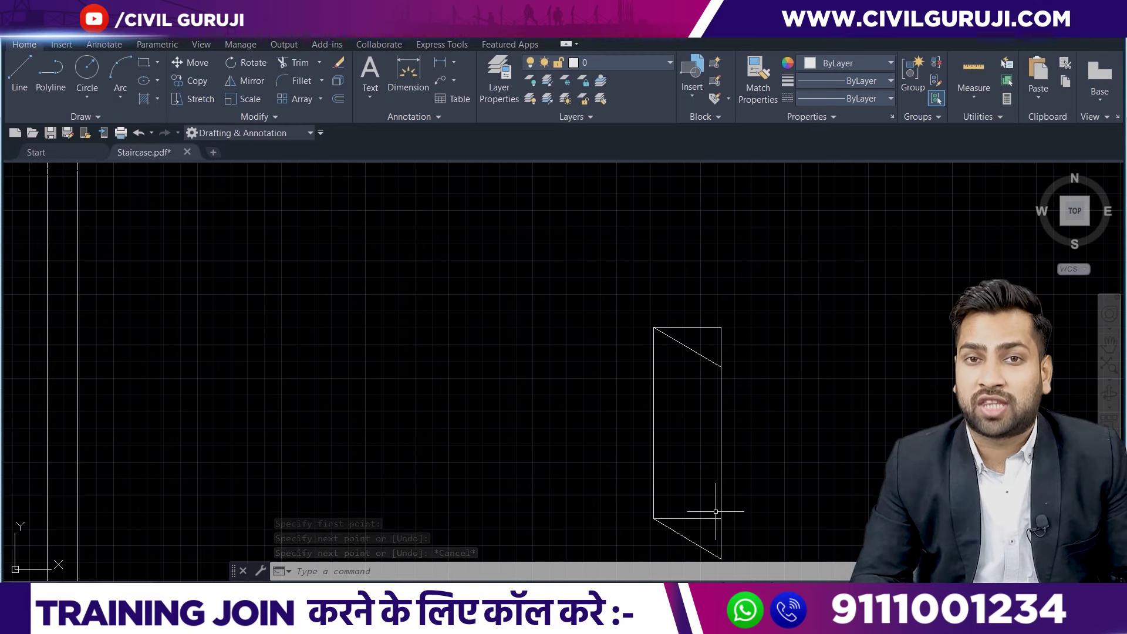
{"action": "scroll", "coordinate": [640, 476], "scroll_direction": "down", "scroll_amount": 2}
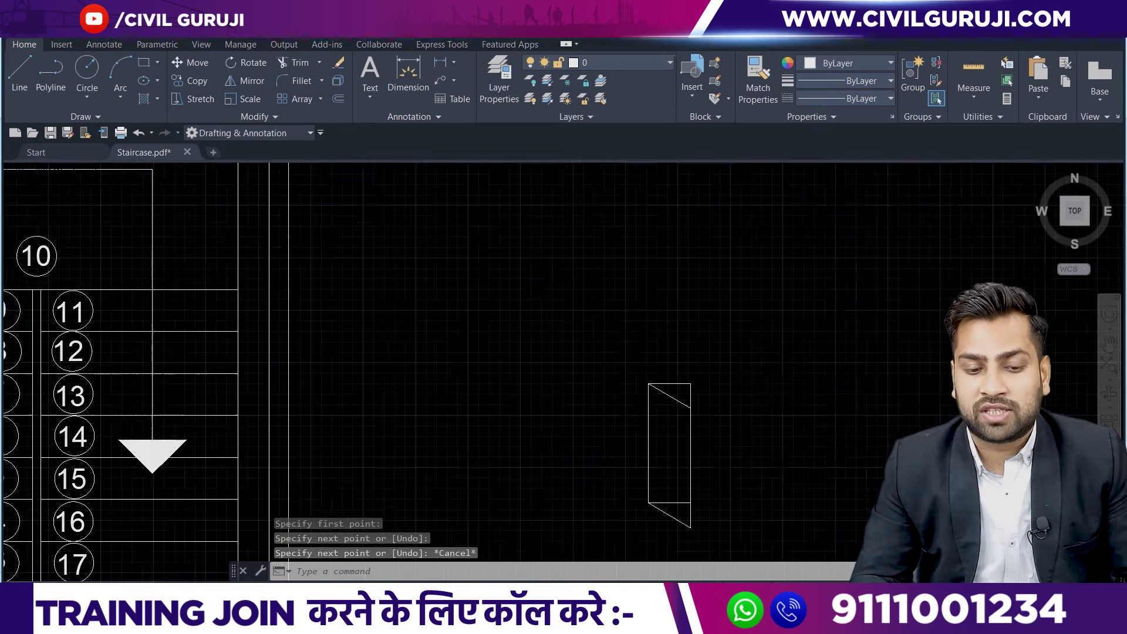
{"action": "scroll", "coordinate": [644, 420], "scroll_direction": "down", "scroll_amount": 3}
{"action": "scroll", "coordinate": [611, 387], "scroll_direction": "down", "scroll_amount": 1}
{"action": "scroll", "coordinate": [604, 377], "scroll_direction": "up", "scroll_amount": 5}
{"action": "middle_click_drag", "start_coordinate": [558, 391], "coordinate": [604, 378]}
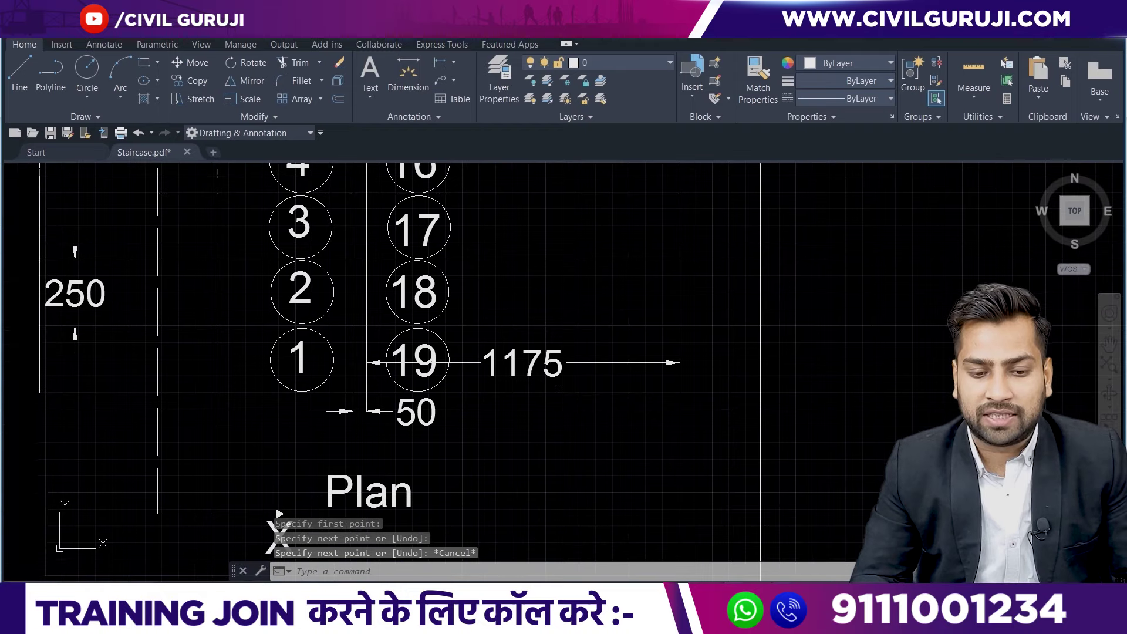
{"action": "key", "text": "alt+Tab"}
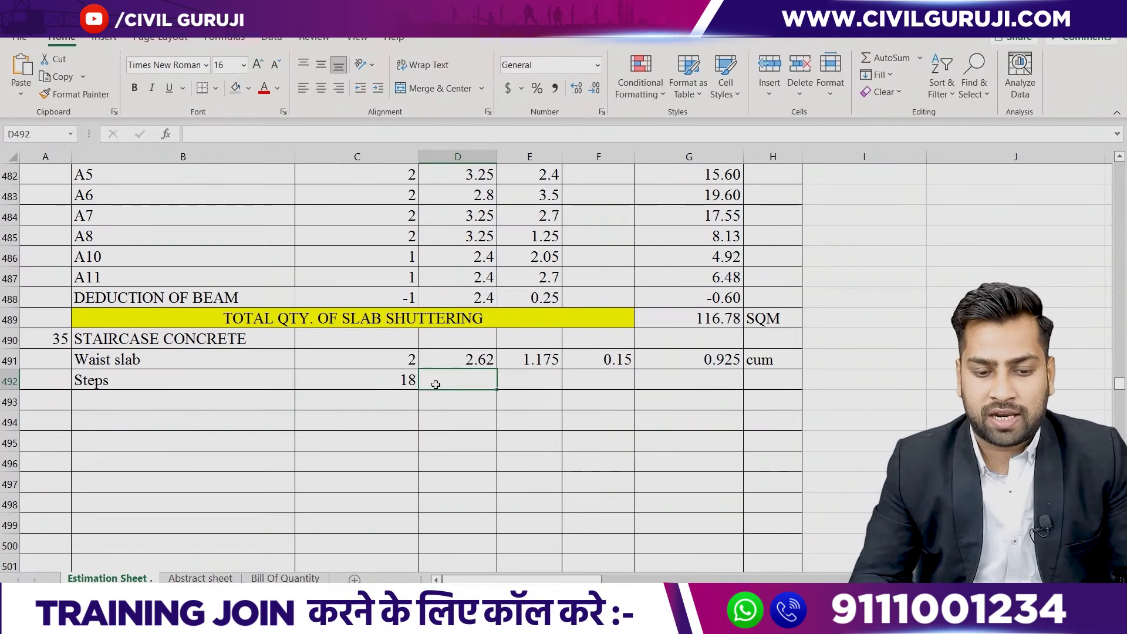
Enter the Steps dimensions 1.175, 0.25 and 0.15 in D492:F492.
{"action": "type", "text": "1.175"}
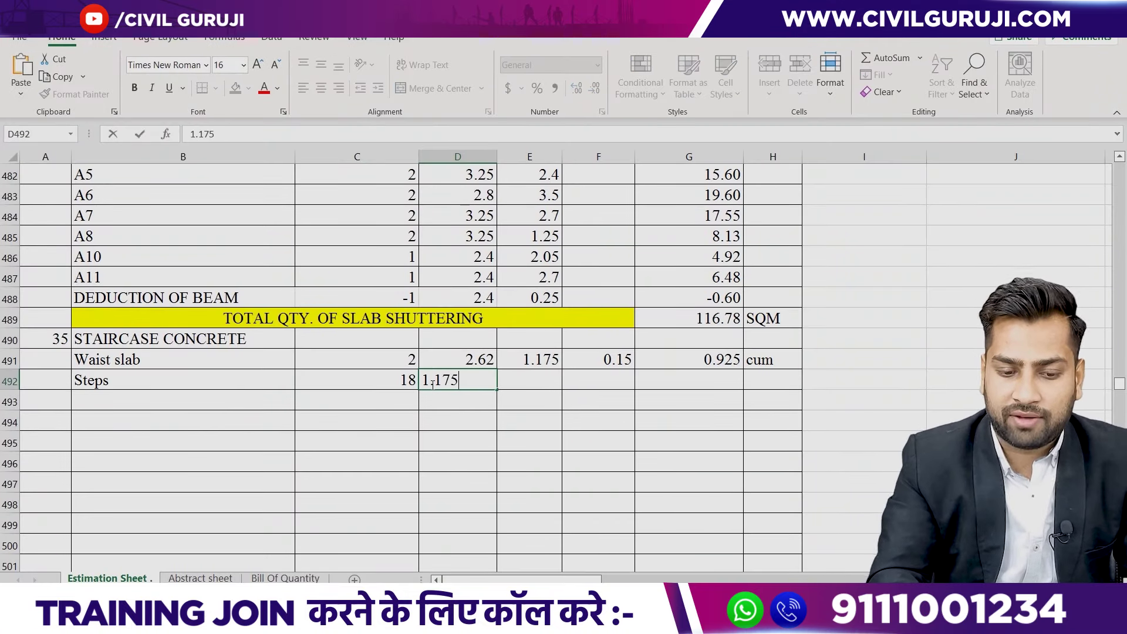
{"action": "key", "text": "Tab"}
{"action": "type", "text": "0.25"}
{"action": "key", "text": "Tab"}
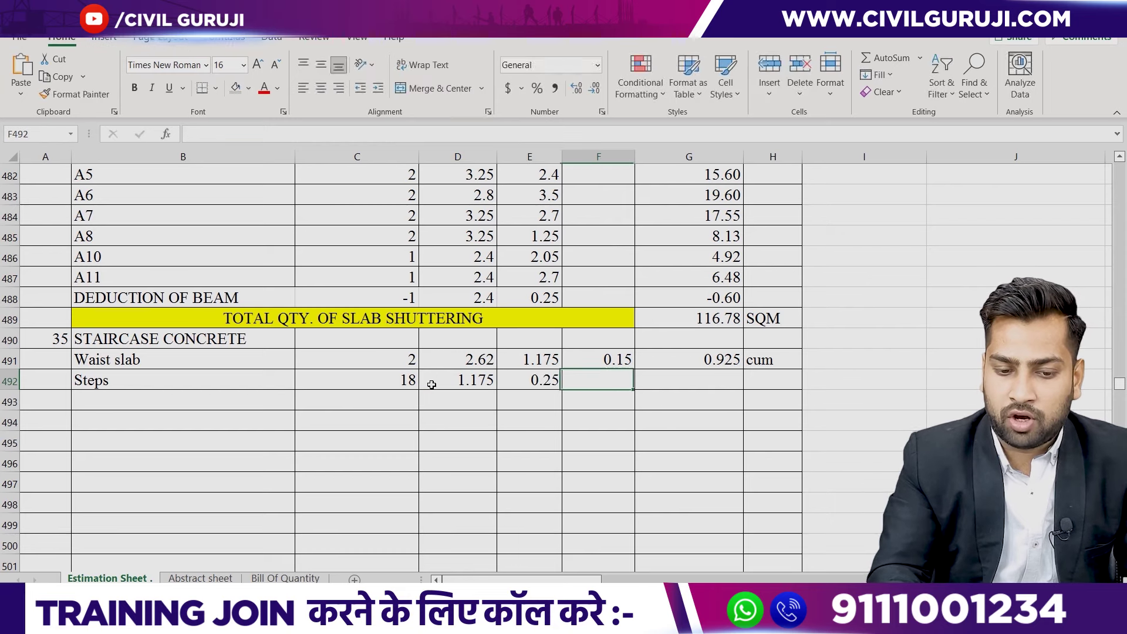
{"action": "type", "text": "0.15"}
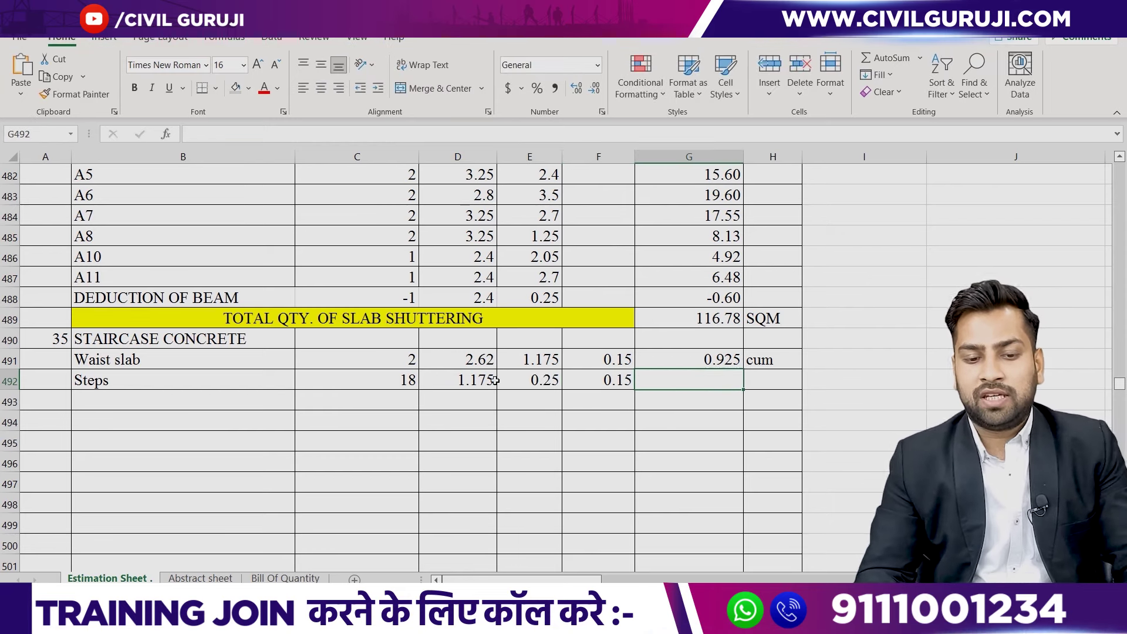
{"action": "left_click", "coordinate": [540, 382]}
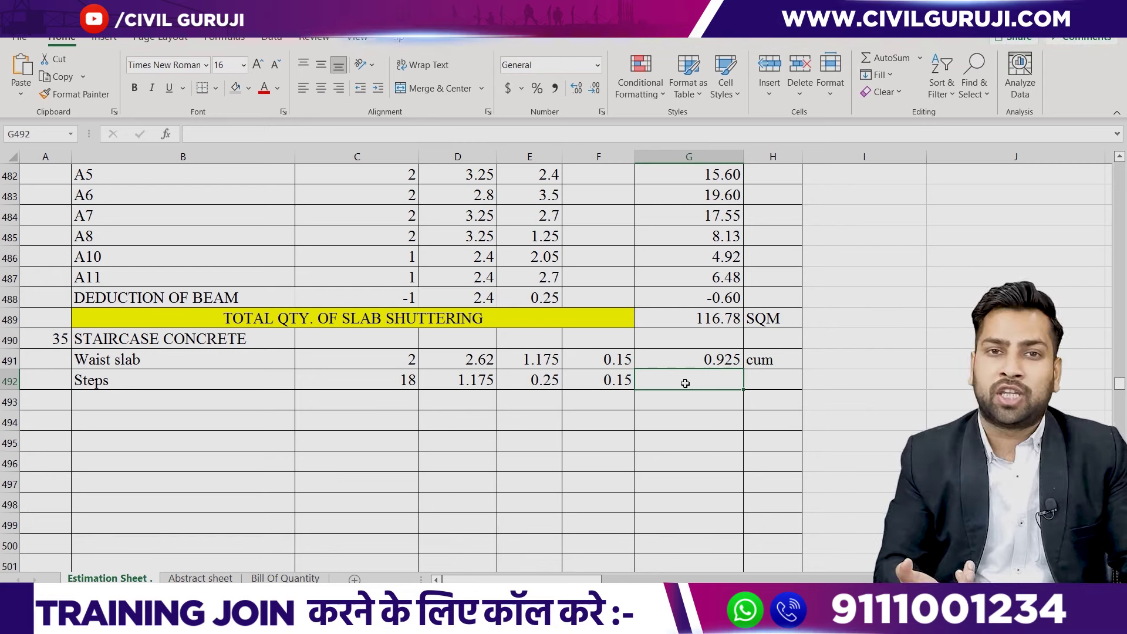
Build the G492 Steps volume formula from C492 to F492 and start wrapping it in brackets.
{"action": "type", "text": "="}
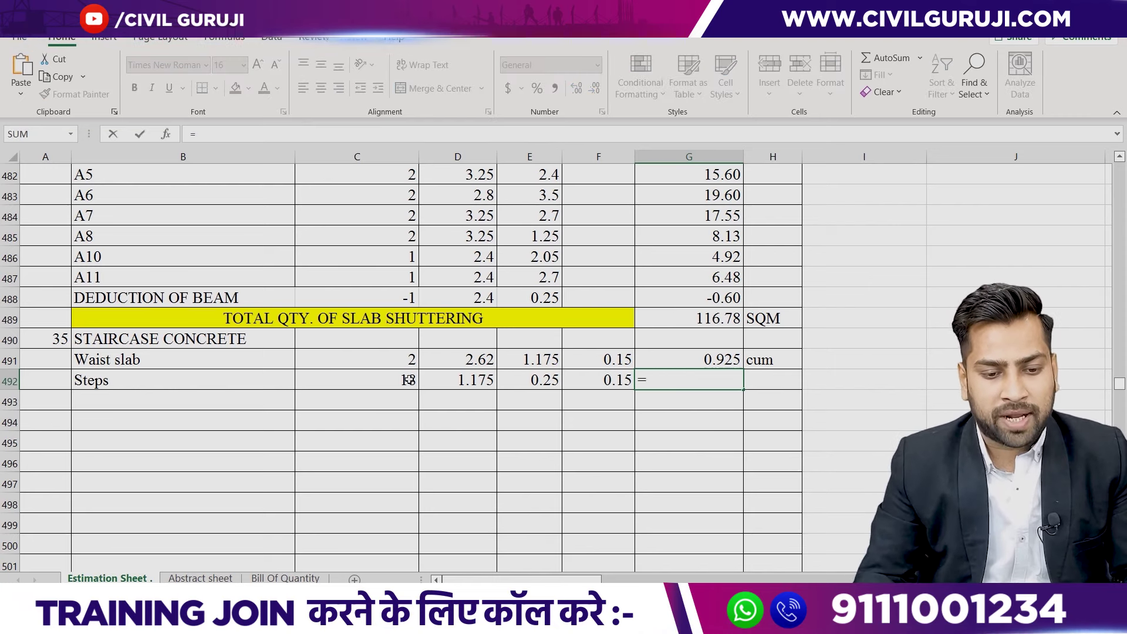
{"action": "left_click", "coordinate": [409, 380]}
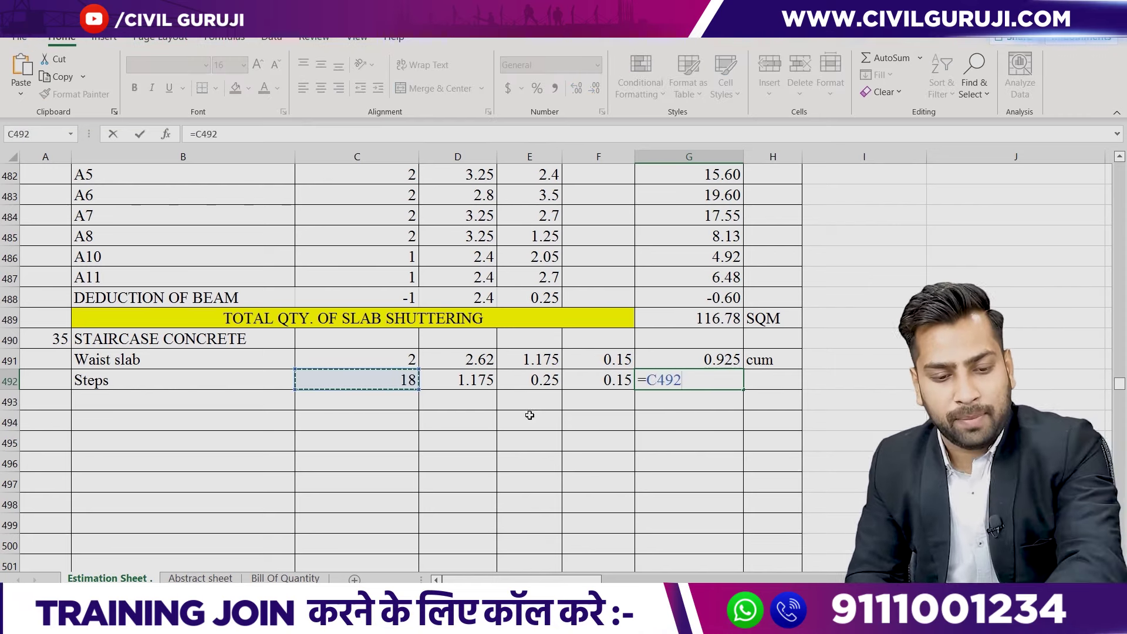
{"action": "type", "text": "*"}
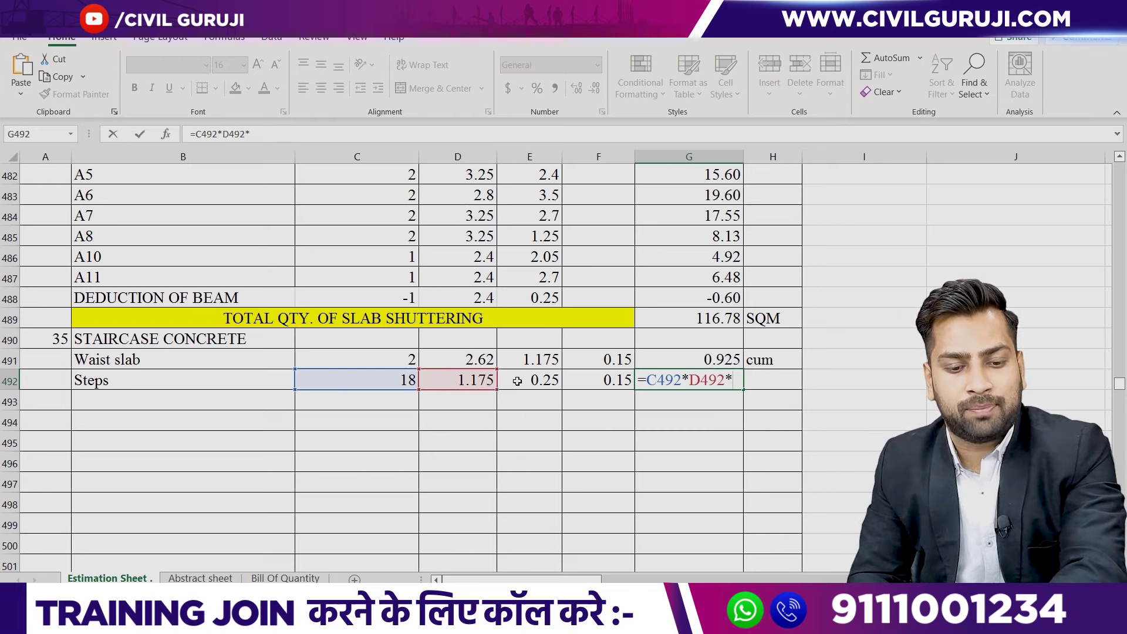
{"action": "left_click", "coordinate": [517, 381]}
{"action": "left_click", "coordinate": [587, 379]}
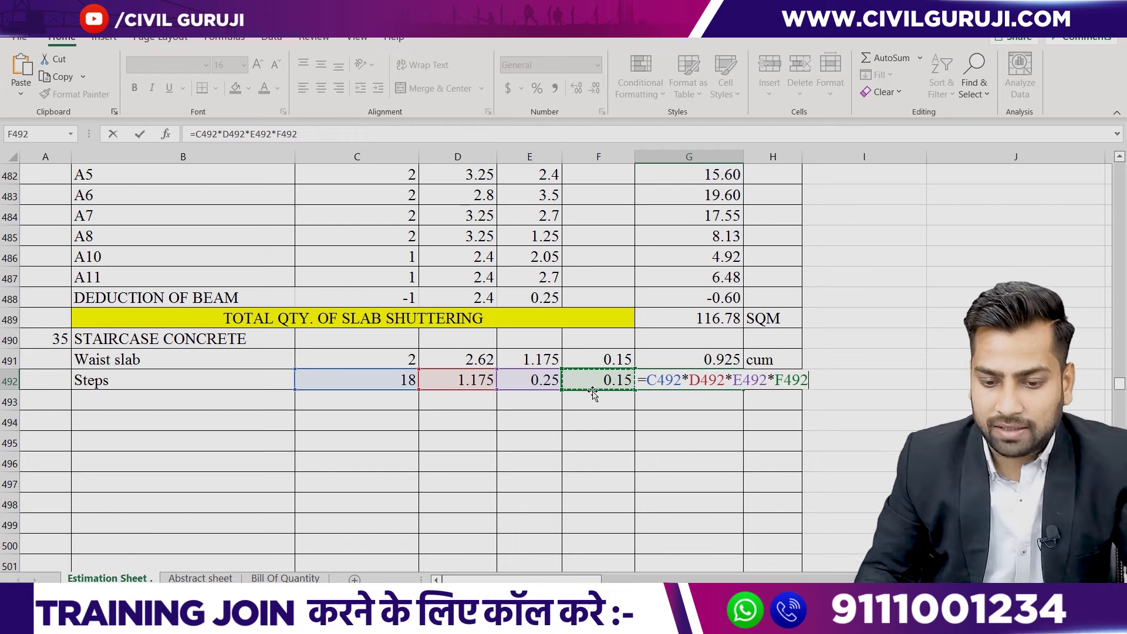
{"action": "left_click", "coordinate": [649, 381]}
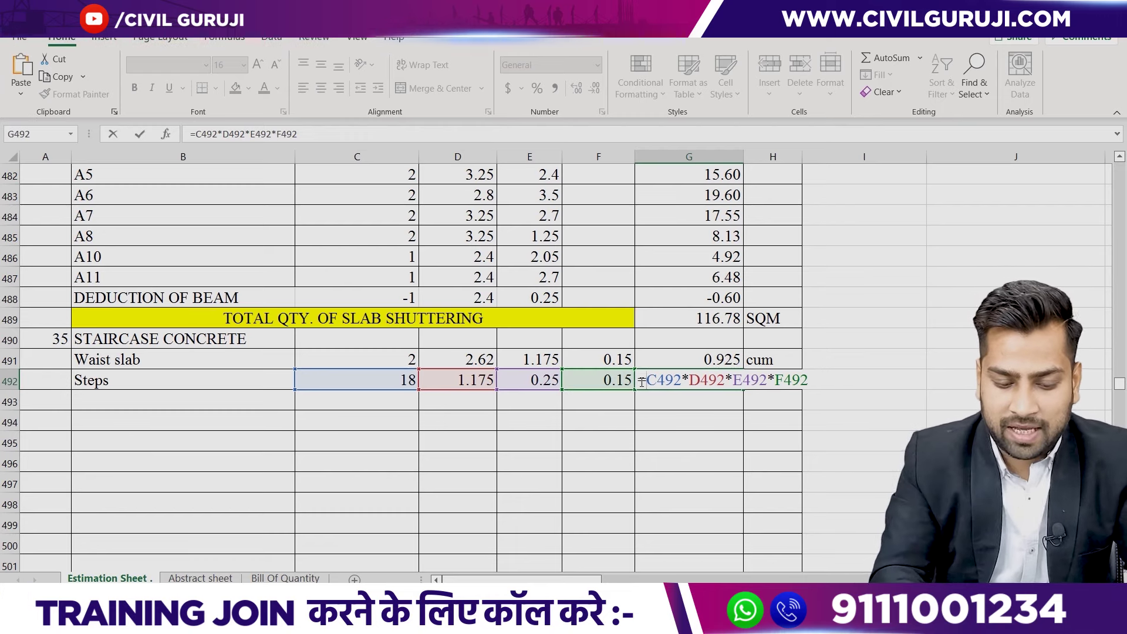
{"action": "key", "text": "BackSpace"}
{"action": "type", "text": "("}
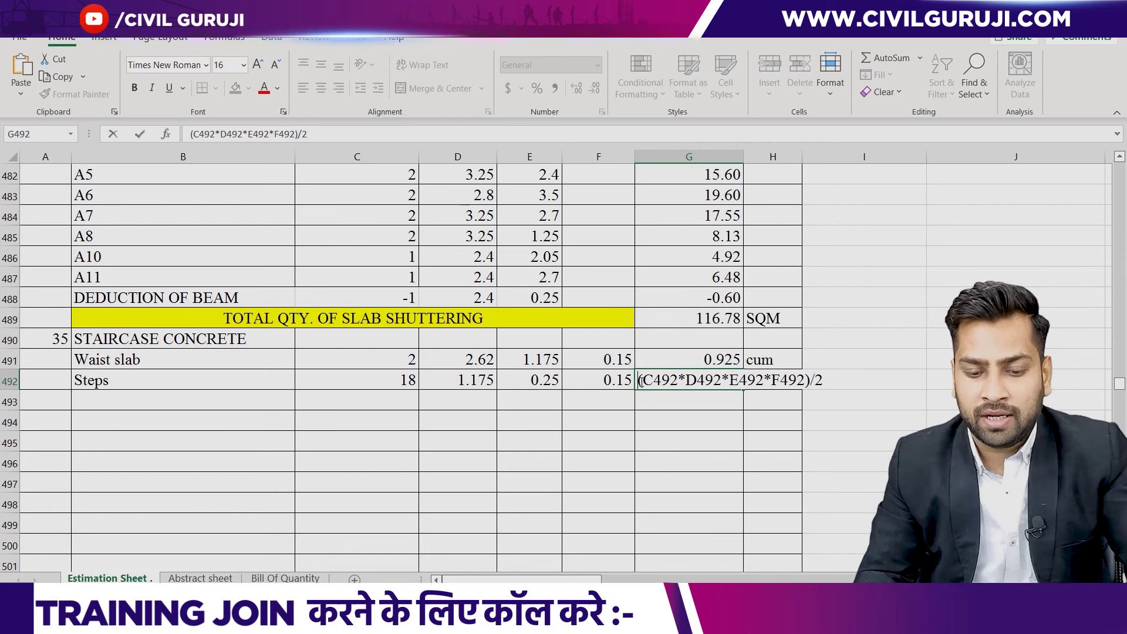
Commit the halved Steps volume formula, round it to 0.397 and add unit cum in H492.
{"action": "type", "text": "="}
{"action": "key", "text": "Return"}
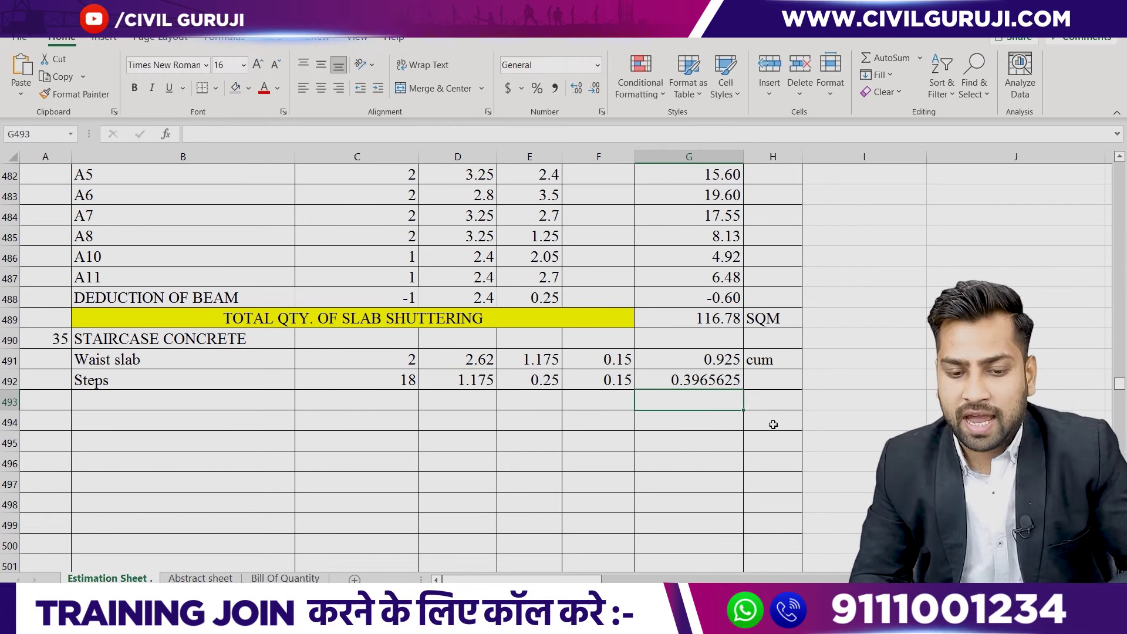
{"action": "left_click", "coordinate": [727, 381]}
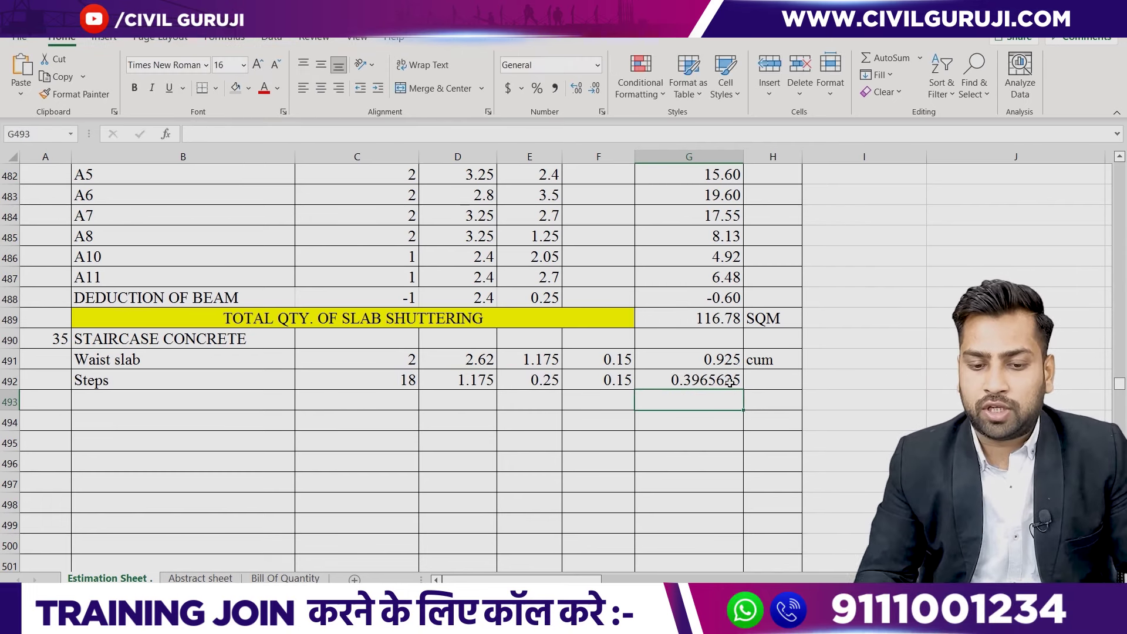
{"action": "left_click", "coordinate": [597, 86]}
{"action": "left_click", "coordinate": [768, 382]}
{"action": "type", "text": "cum"}
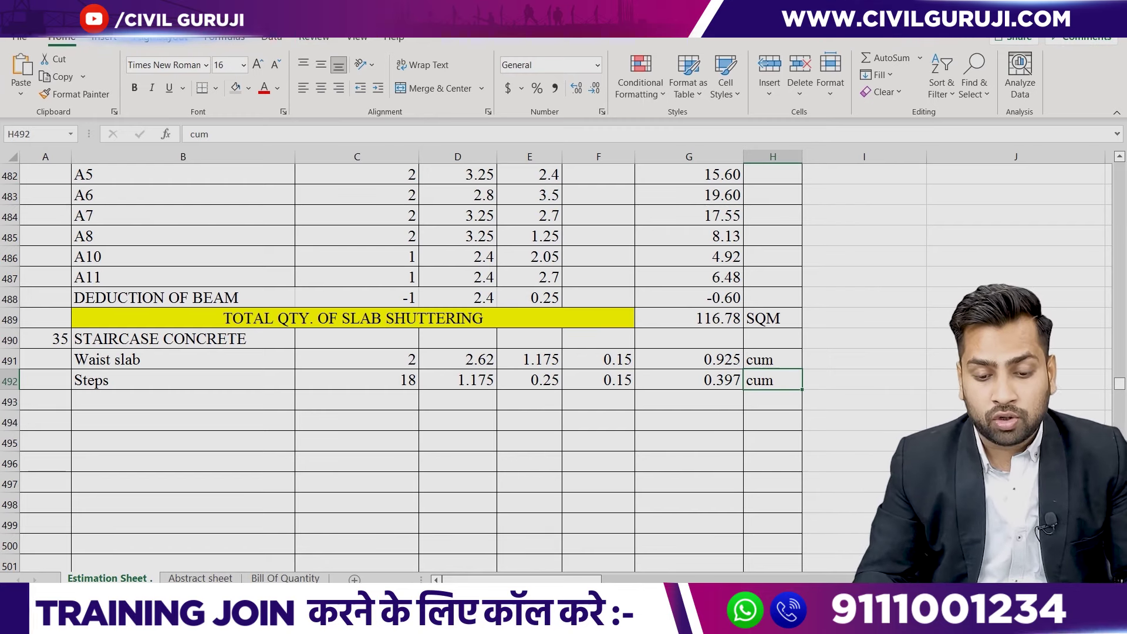
{"action": "scroll", "coordinate": [516, 428], "scroll_direction": "down", "scroll_amount": 5}
Move the step sketch's bottom diagonal line to the right of the sketch.
{"action": "scroll", "coordinate": [542, 416], "scroll_direction": "up", "scroll_amount": 5}
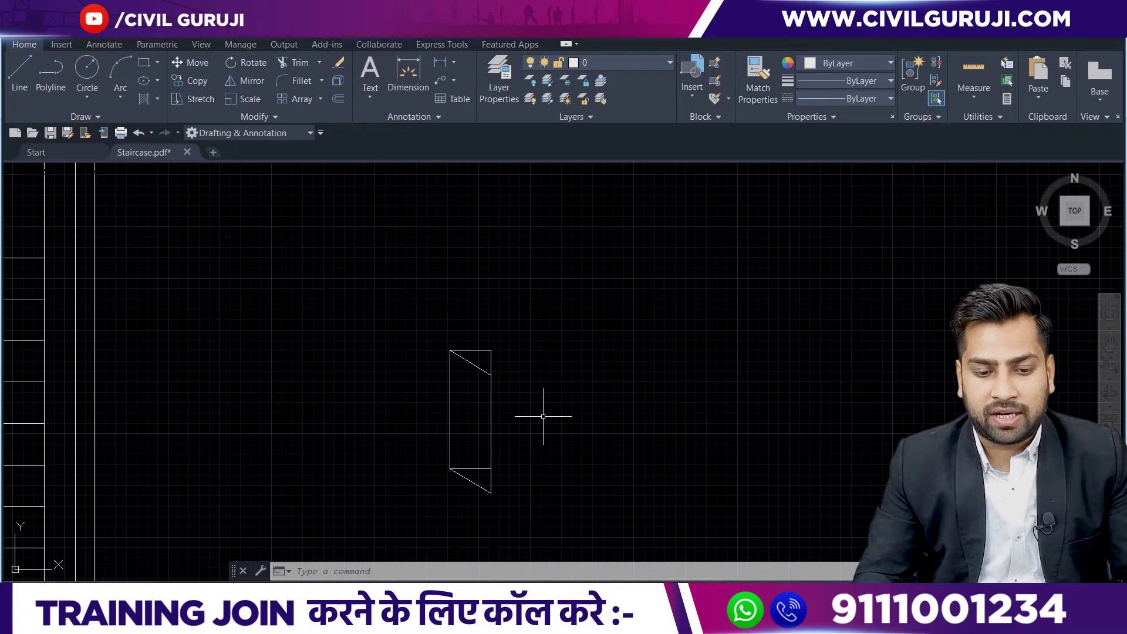
{"action": "middle_click_drag", "start_coordinate": [543, 416], "coordinate": [598, 323]}
{"action": "left_click", "coordinate": [528, 390]}
{"action": "right_click", "coordinate": [532, 397]}
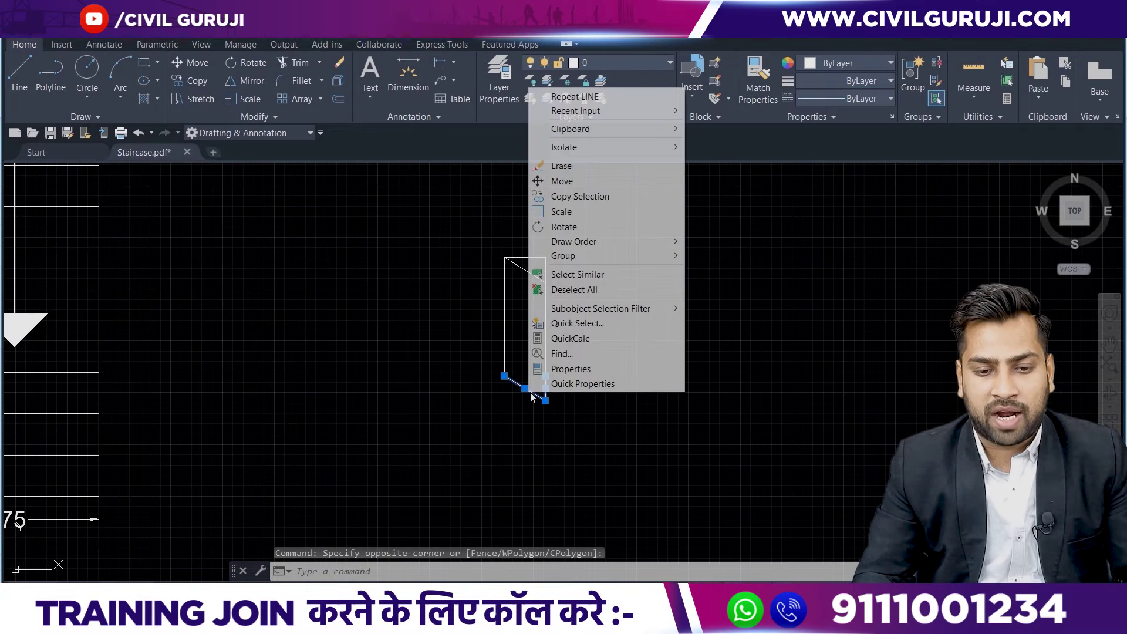
{"action": "left_click", "coordinate": [562, 181]}
{"action": "left_click", "coordinate": [524, 388]}
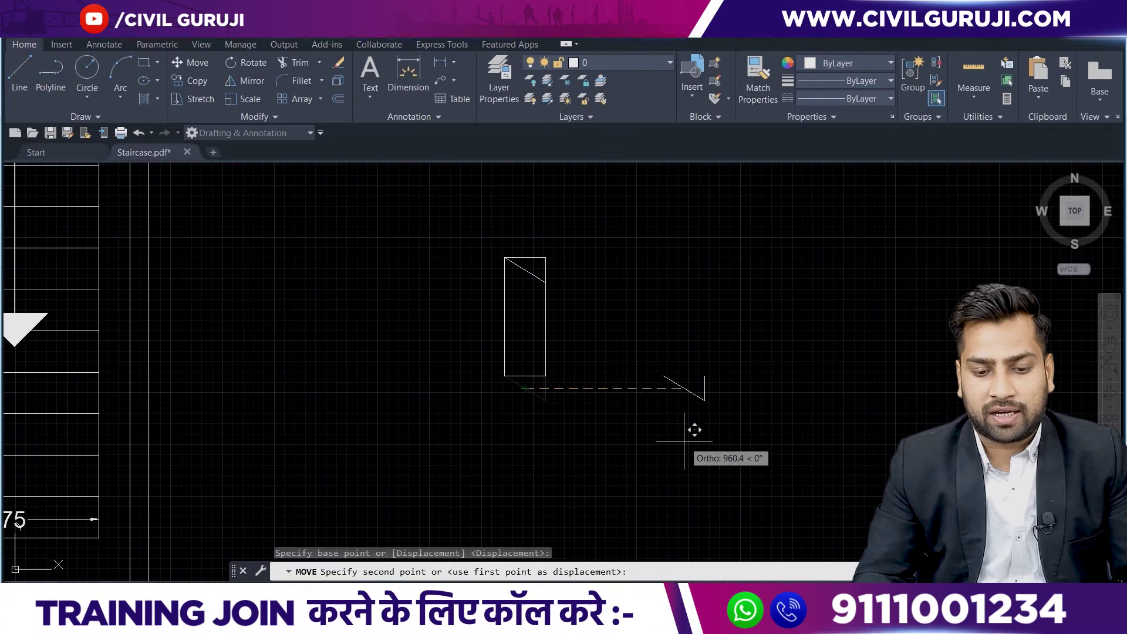
{"action": "left_click", "coordinate": [695, 430]}
Draw a new line 150 long beside the sketch.
{"action": "type", "text": "l"}
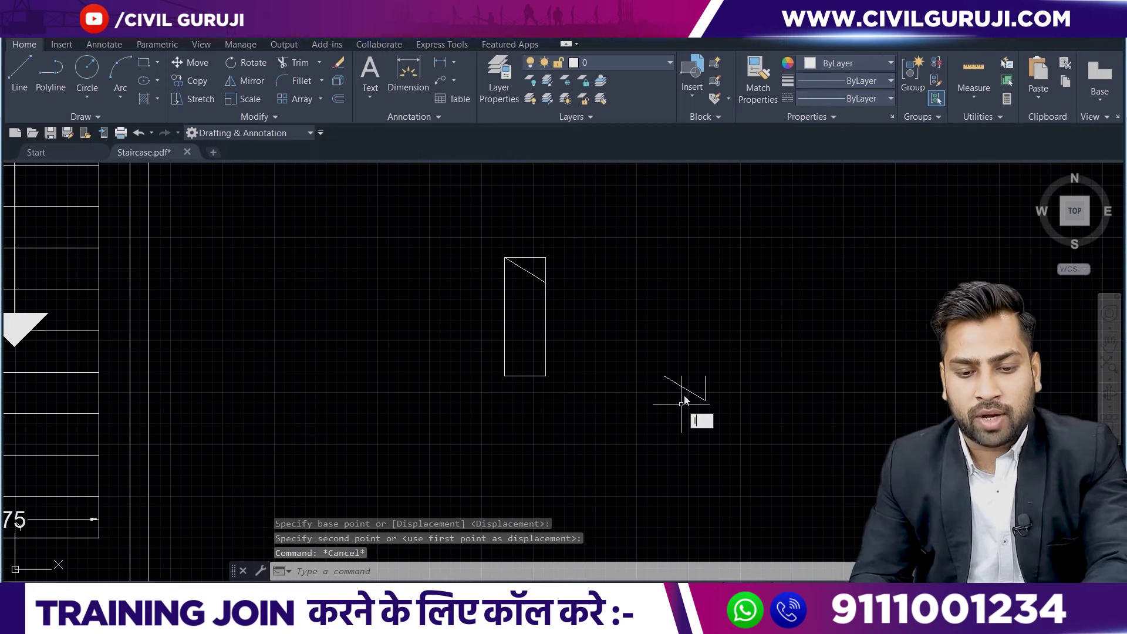
{"action": "key", "text": "Return"}
{"action": "left_click", "coordinate": [664, 375]}
{"action": "type", "text": "0.15"}
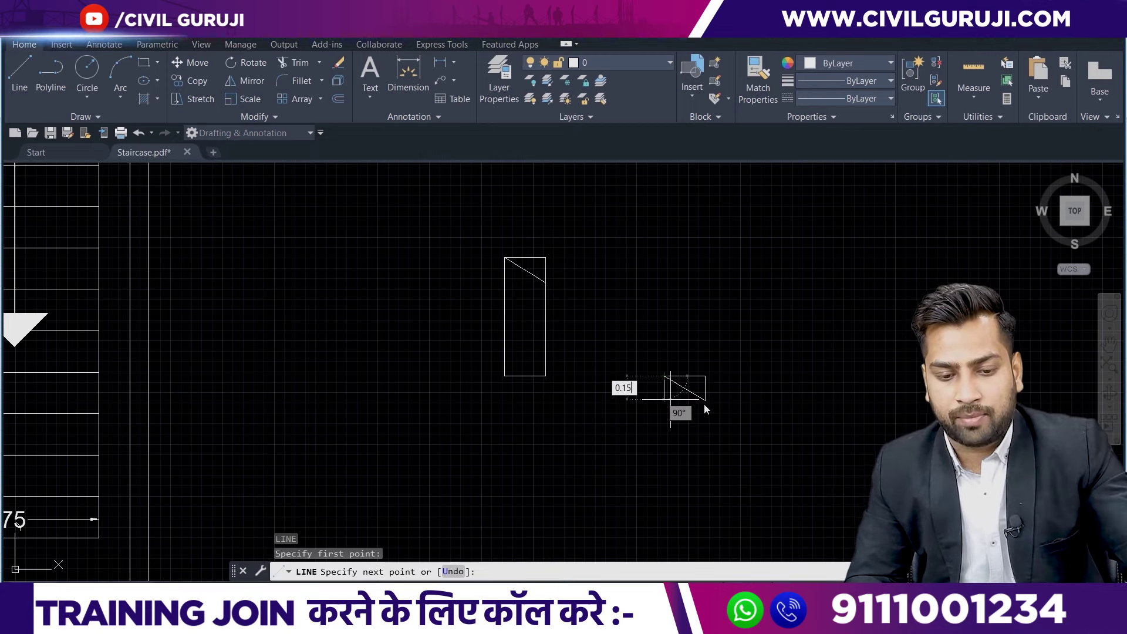
{"action": "key", "text": "Escape"}
{"action": "key", "text": "BackSpace"}
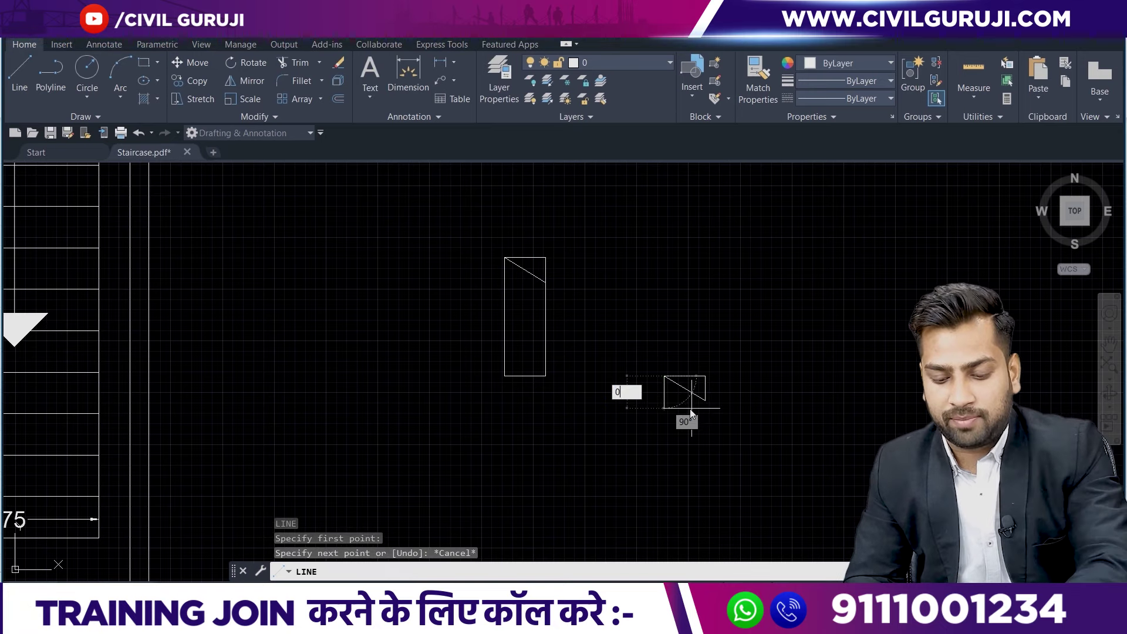
{"action": "type", "text": "150"}
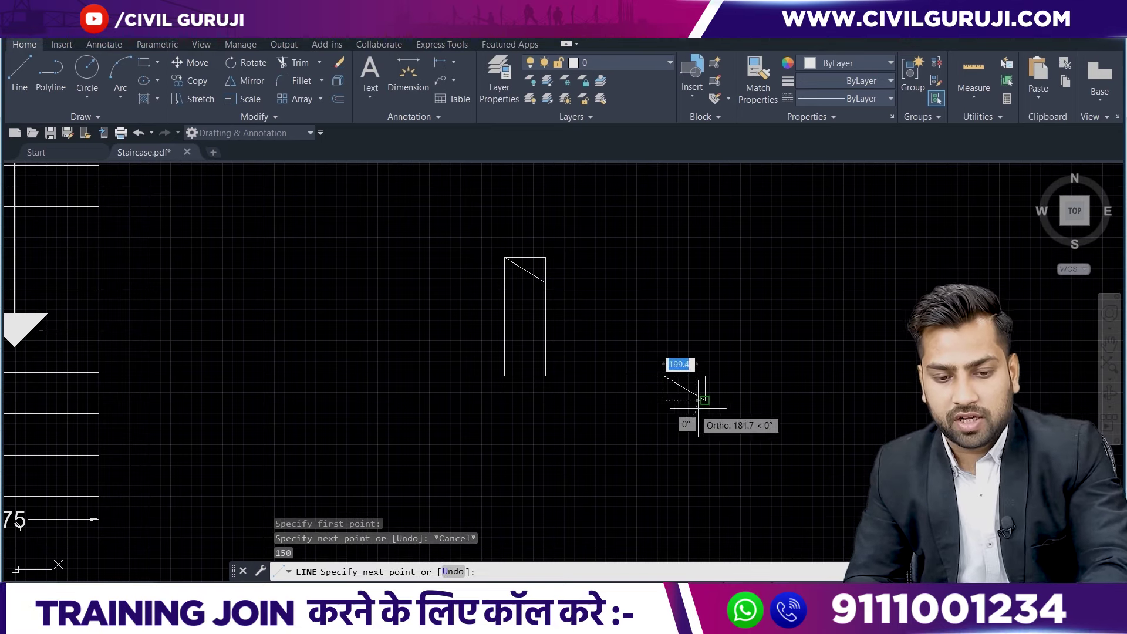
{"action": "key", "text": "Return"}
{"action": "key", "text": "Escape"}
Erase the sketch's side, bottom and diagonal lines with a crossing selection.
{"action": "scroll", "coordinate": [697, 399], "scroll_direction": "up", "scroll_amount": 2}
{"action": "scroll", "coordinate": [698, 399], "scroll_direction": "up", "scroll_amount": 2}
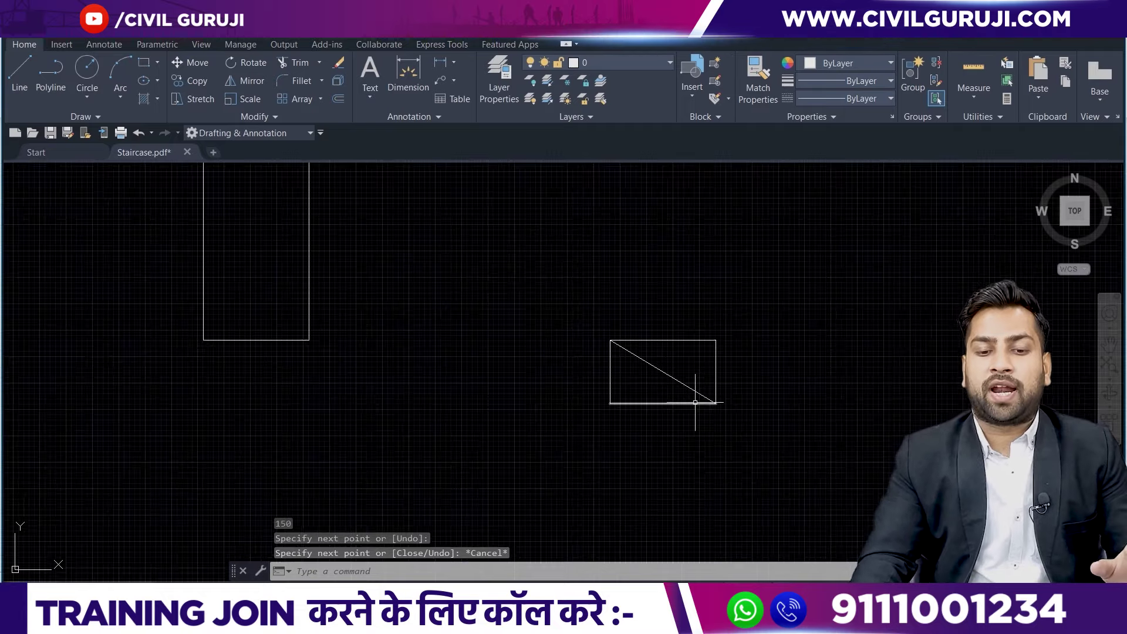
{"action": "scroll", "coordinate": [695, 390], "scroll_direction": "up", "scroll_amount": 4}
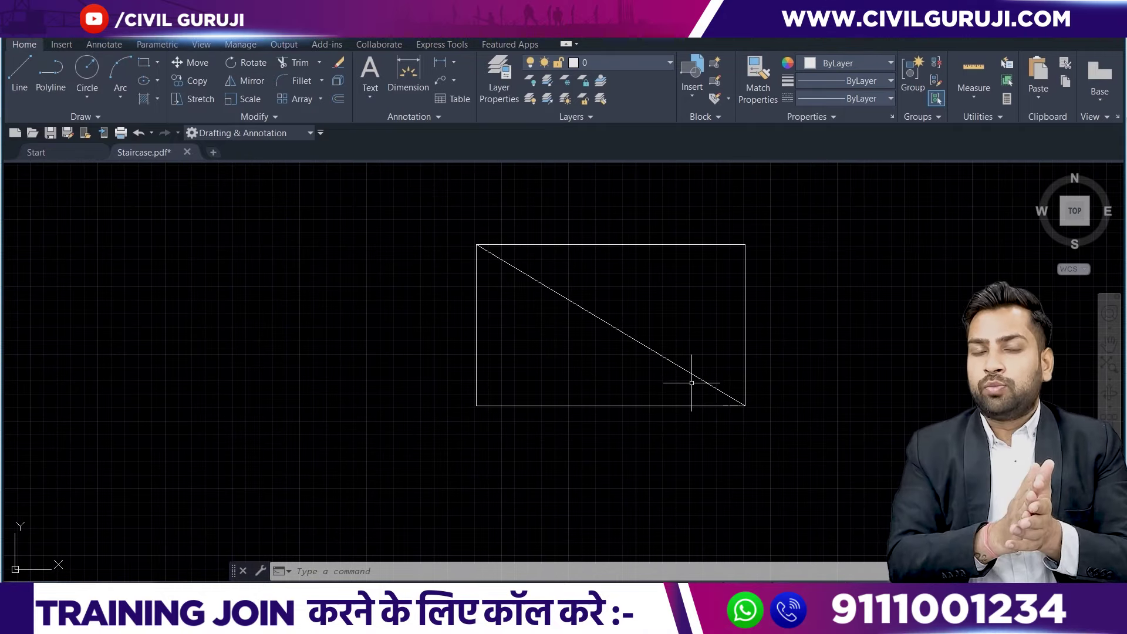
{"action": "left_click", "coordinate": [664, 475]}
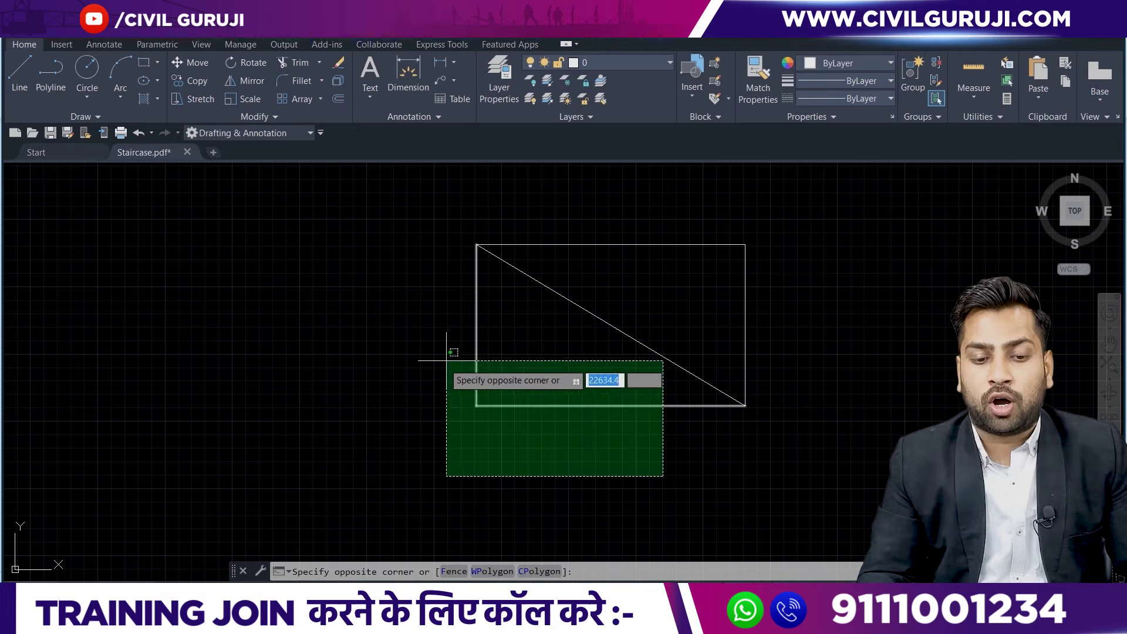
{"action": "left_click", "coordinate": [452, 352]}
{"action": "key", "text": "Delete"}
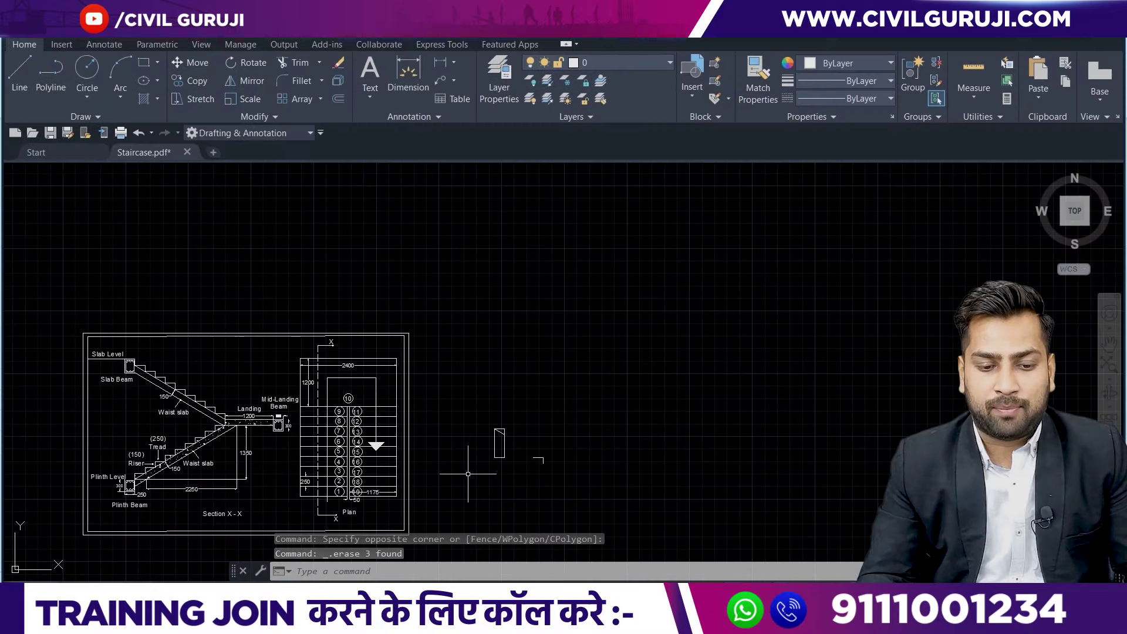
Zoom to the staircase section and select its flight lines and hatch, then cancel the selection.
{"action": "middle_click_drag", "start_coordinate": [468, 474], "coordinate": [703, 415]}
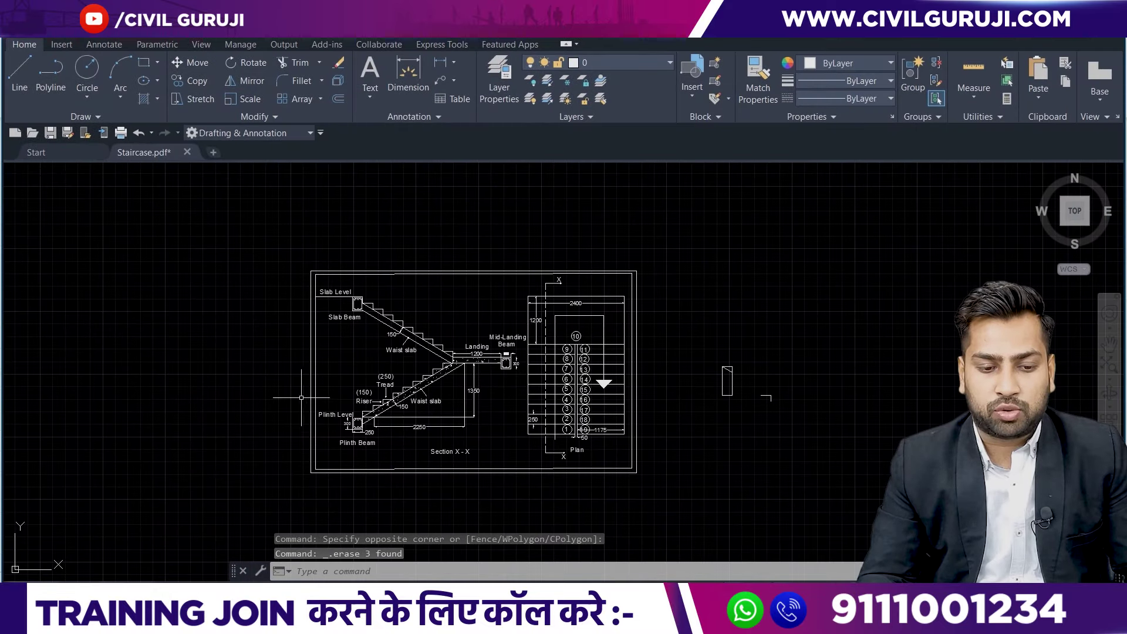
{"action": "scroll", "coordinate": [372, 408], "scroll_direction": "up", "scroll_amount": 8}
{"action": "middle_click_drag", "start_coordinate": [373, 408], "coordinate": [523, 335]}
{"action": "left_click", "coordinate": [537, 369]}
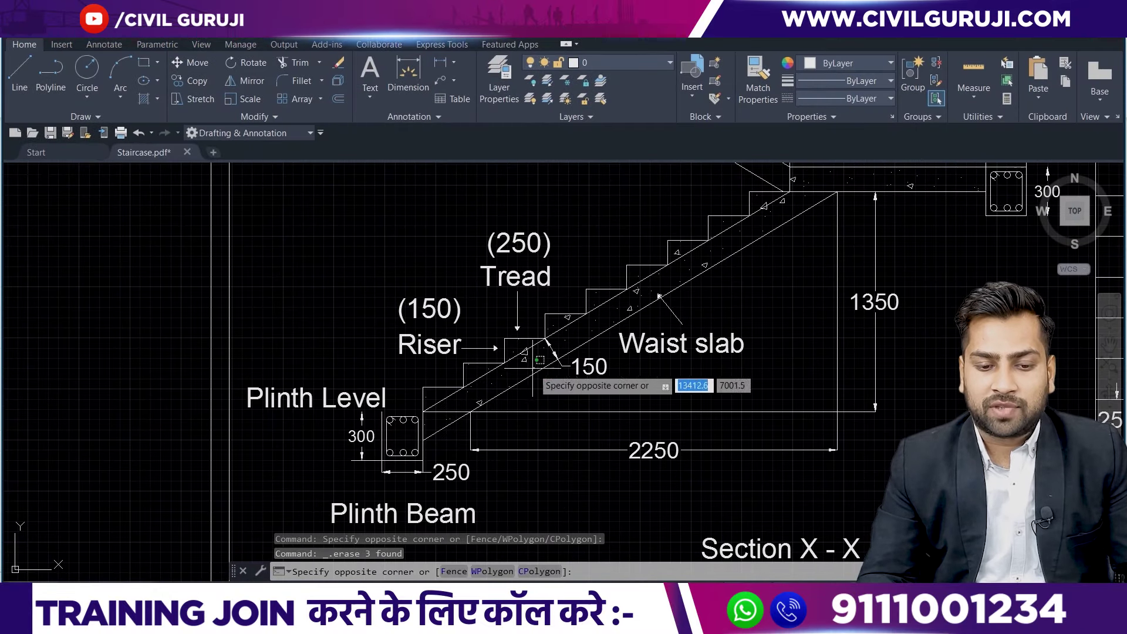
{"action": "left_click", "coordinate": [516, 358]}
{"action": "scroll", "coordinate": [630, 323], "scroll_direction": "down", "scroll_amount": 3}
{"action": "middle_click_drag", "start_coordinate": [630, 323], "coordinate": [570, 376]}
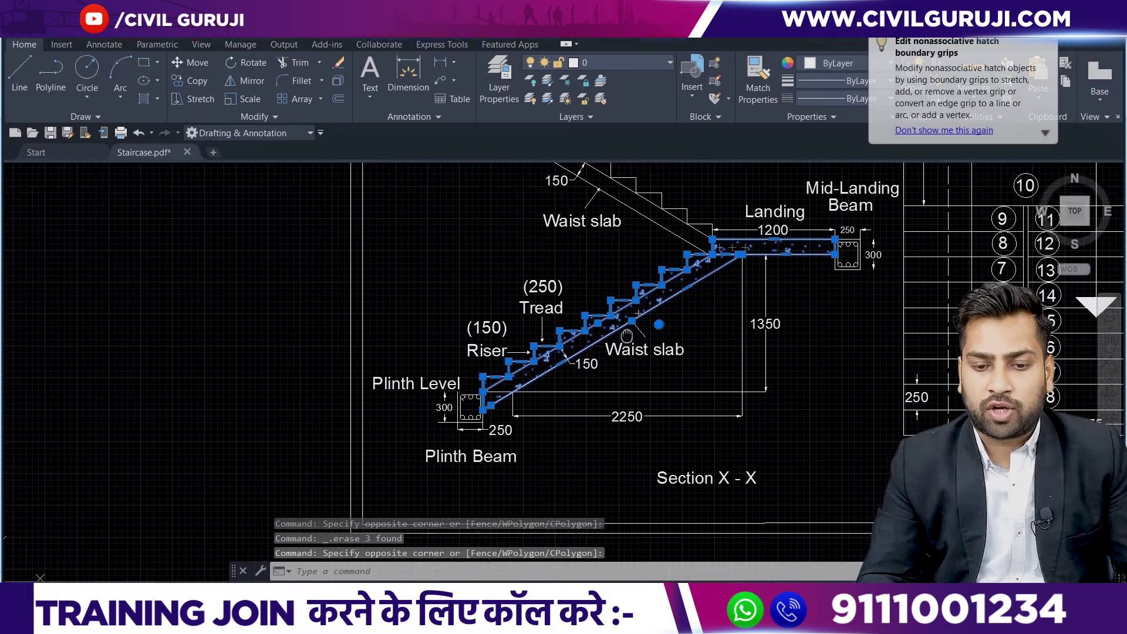
{"action": "key", "text": "Escape"}
Pan and zoom to show the whole staircase section and plan.
{"action": "scroll", "coordinate": [797, 265], "scroll_direction": "up", "scroll_amount": 4}
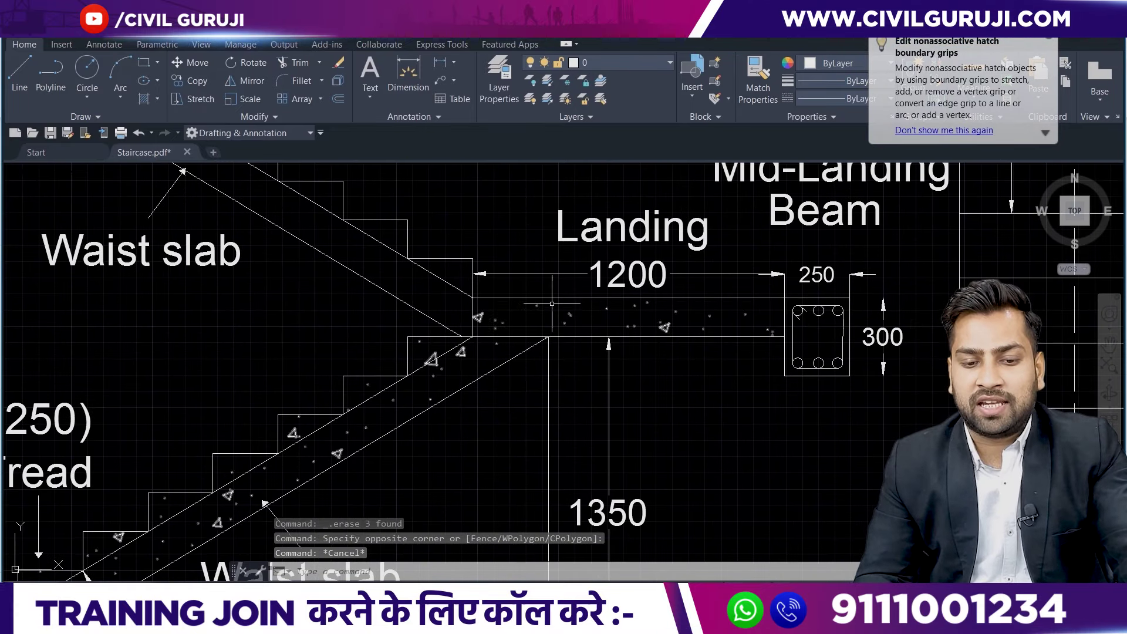
{"action": "scroll", "coordinate": [768, 300], "scroll_direction": "down", "scroll_amount": 4}
{"action": "middle_click_drag", "start_coordinate": [762, 294], "coordinate": [448, 377]}
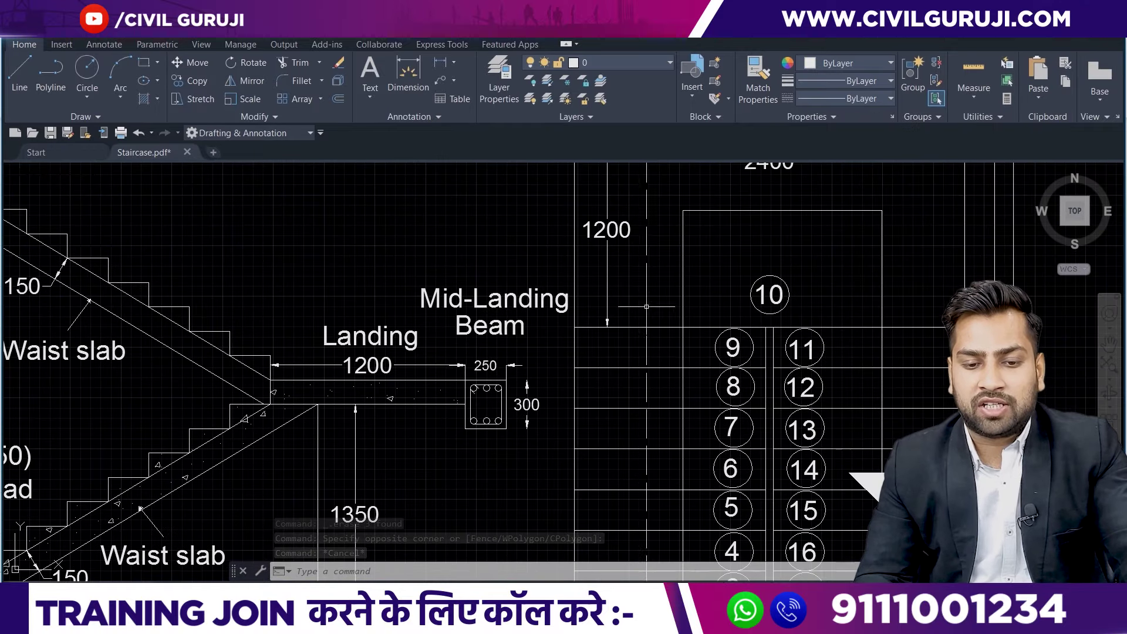
{"action": "scroll", "coordinate": [634, 271], "scroll_direction": "down", "scroll_amount": 2}
{"action": "scroll", "coordinate": [619, 232], "scroll_direction": "down", "scroll_amount": 2}
{"action": "scroll", "coordinate": [565, 274], "scroll_direction": "up", "scroll_amount": 2}
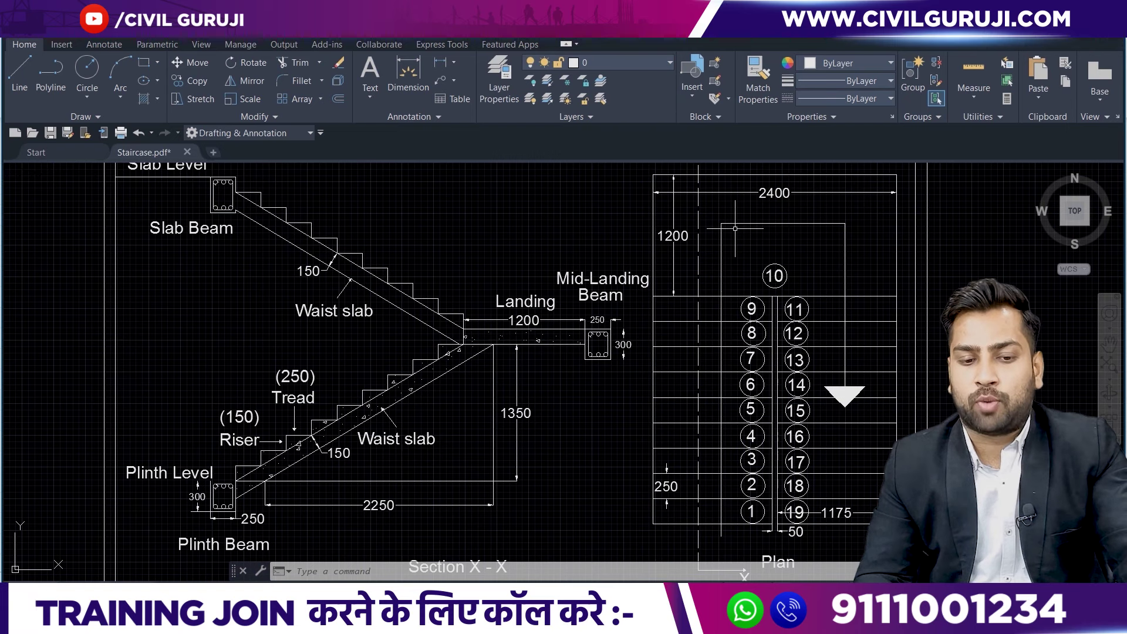
{"action": "scroll", "coordinate": [546, 335], "scroll_direction": "up", "scroll_amount": 3}
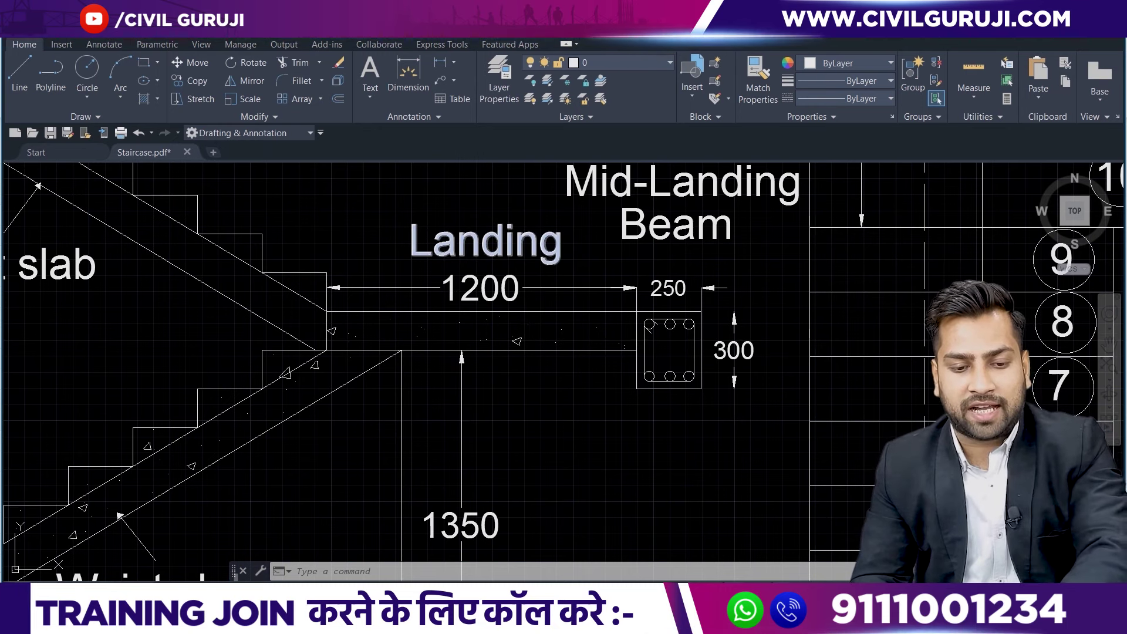
Measure the landing slab thickness as about 150 with DIST, then orbit the 3D staircase model.
{"action": "type", "text": "dist"}
{"action": "key", "text": "Return"}
{"action": "left_click", "coordinate": [473, 312]}
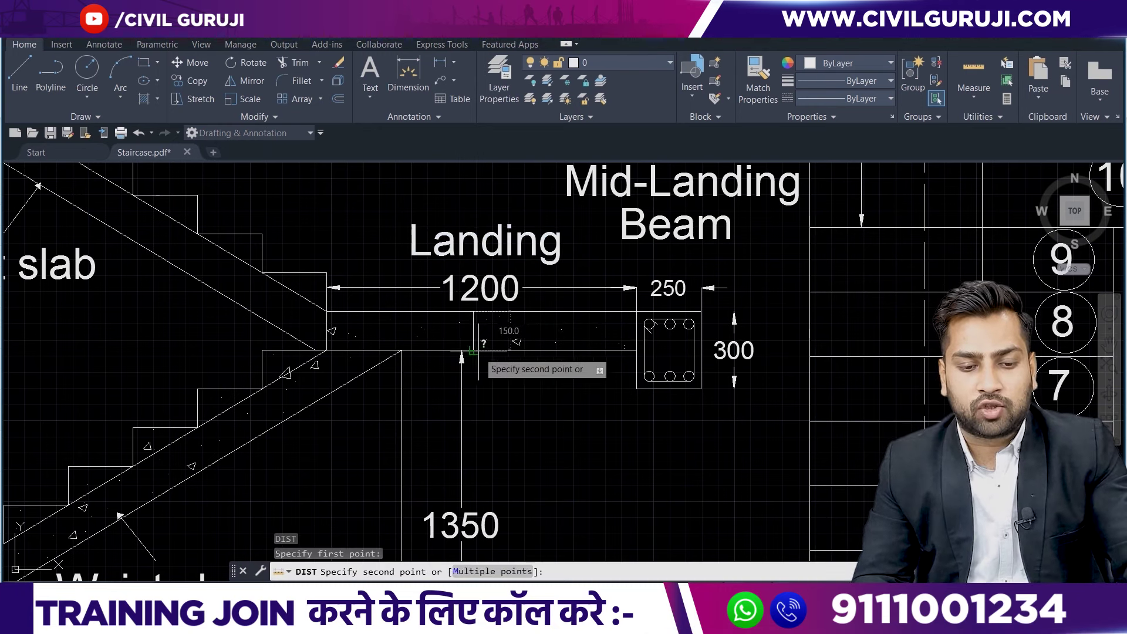
{"action": "scroll", "coordinate": [473, 351], "scroll_direction": "up", "scroll_amount": 5}
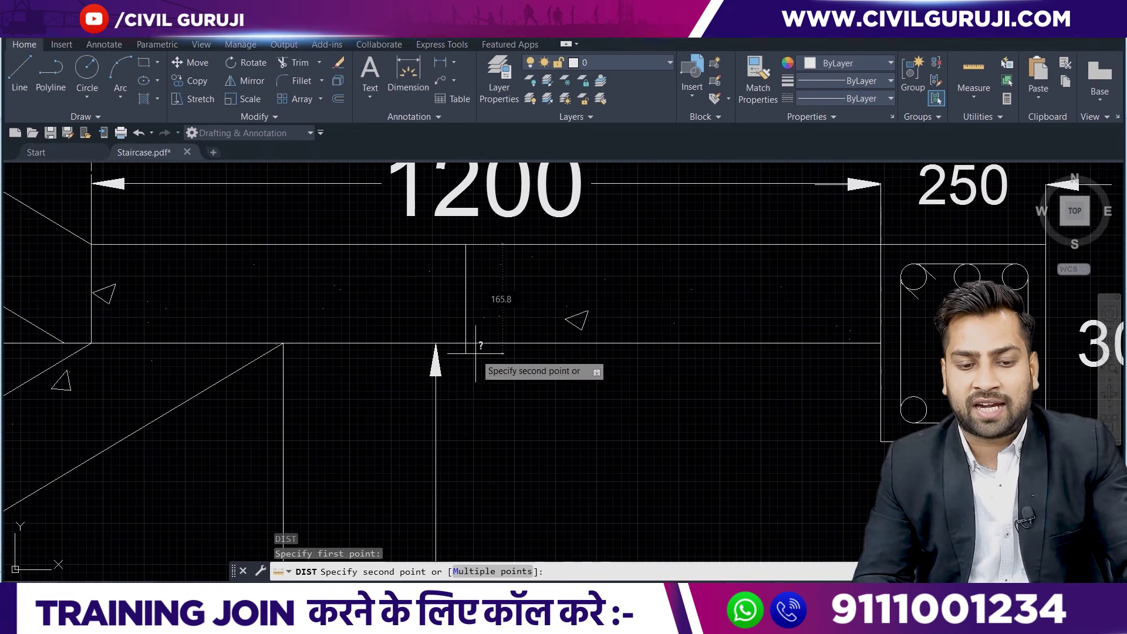
{"action": "scroll", "coordinate": [475, 354], "scroll_direction": "up", "scroll_amount": 2}
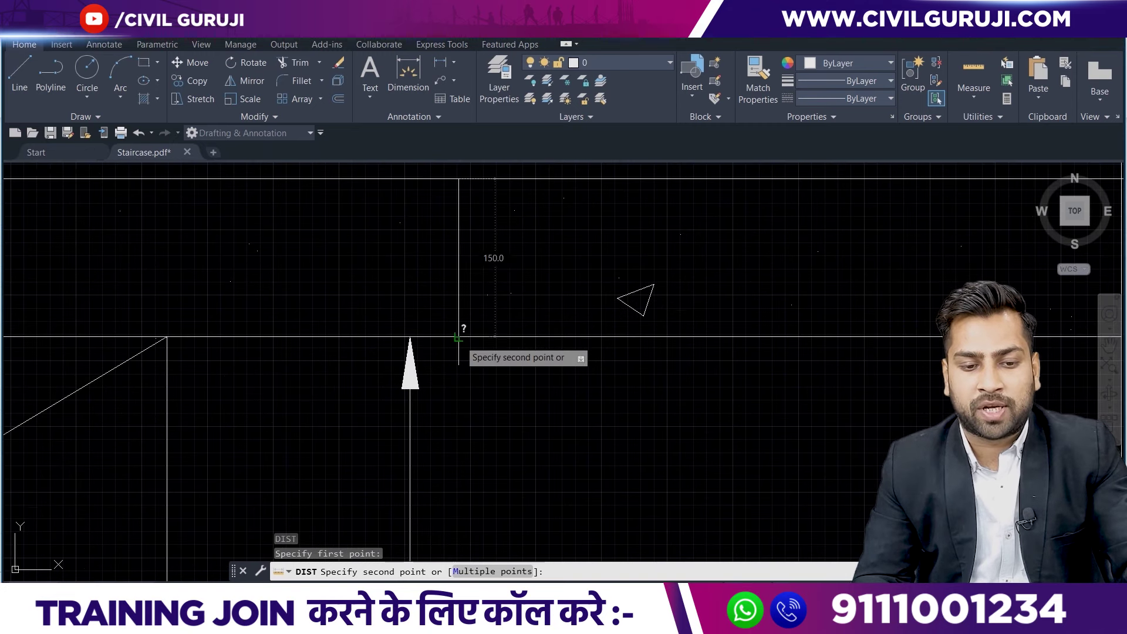
{"action": "scroll", "coordinate": [459, 336], "scroll_direction": "down", "scroll_amount": 4}
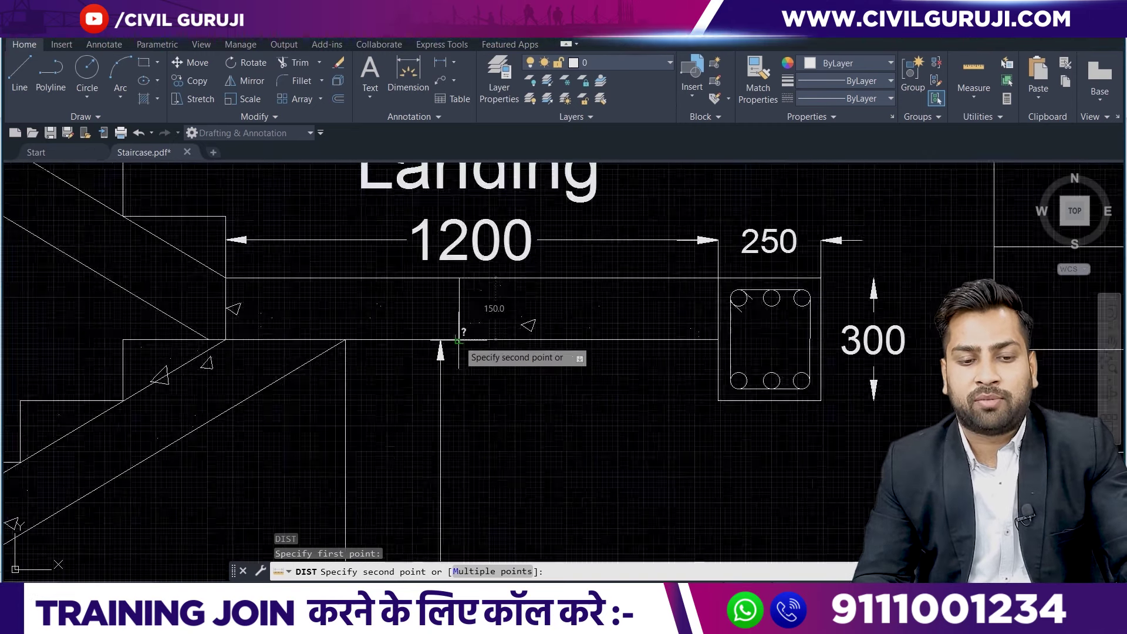
{"action": "scroll", "coordinate": [325, 402], "scroll_direction": "down", "scroll_amount": 2}
{"action": "key", "text": "Escape"}
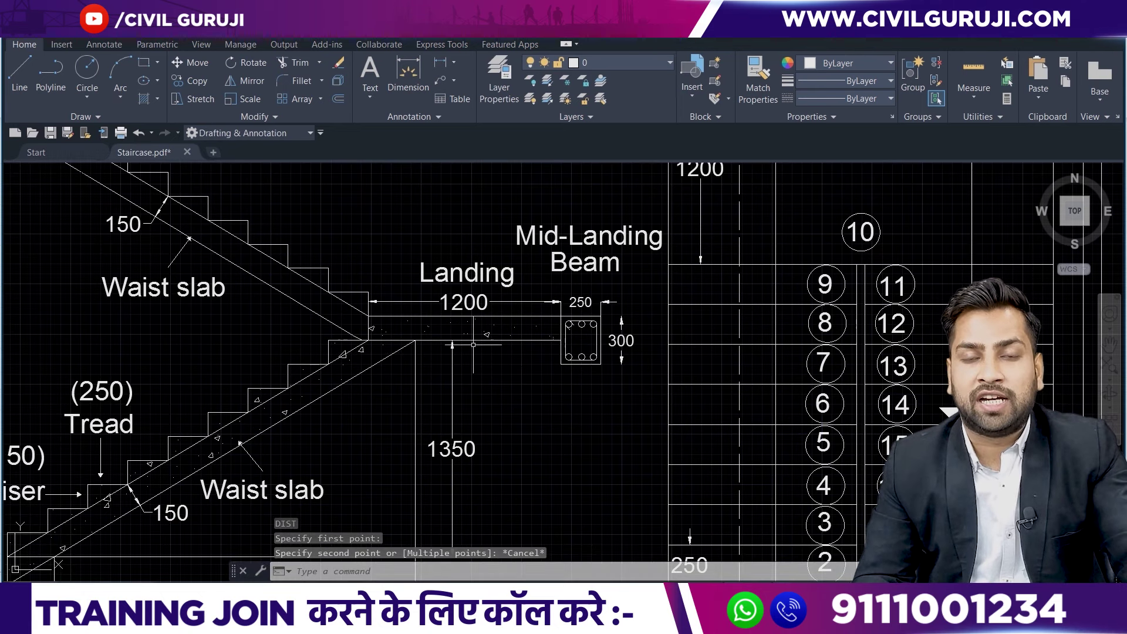
{"action": "scroll", "coordinate": [733, 256], "scroll_direction": "down", "scroll_amount": 2}
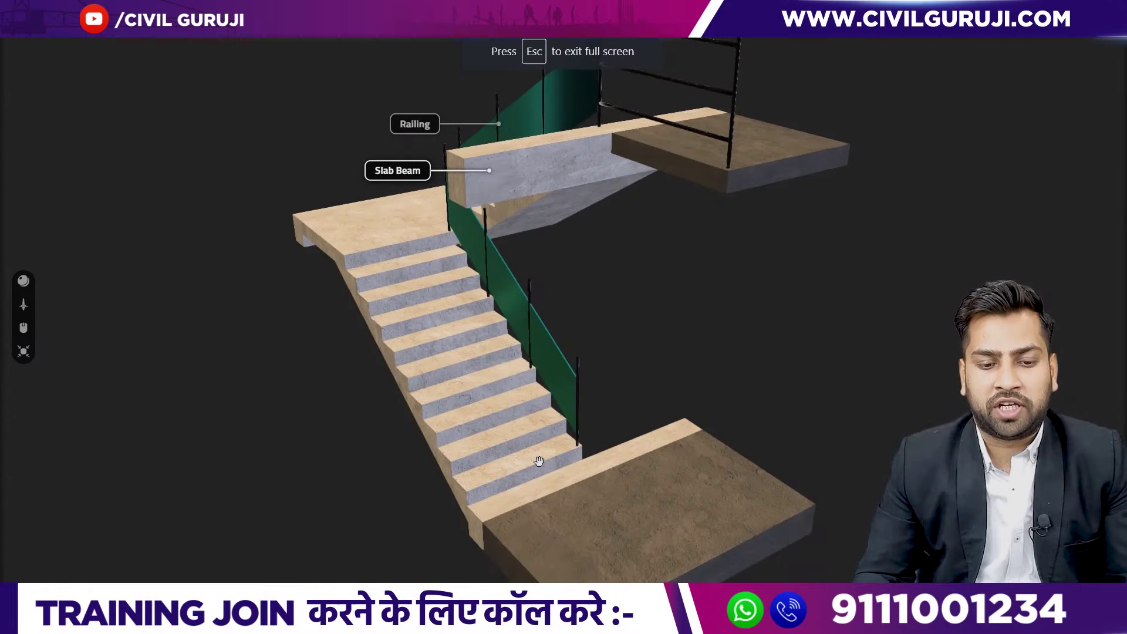
{"action": "mouse_move", "coordinate": [539, 461]}
{"action": "left_mouse_down"}
{"action": "mouse_move", "coordinate": [616, 428]}
{"action": "mouse_move", "coordinate": [599, 456]}
{"action": "mouse_move", "coordinate": [570, 447]}
{"action": "left_mouse_up"}
{"action": "scroll", "coordinate": [570, 448], "scroll_direction": "up", "scroll_amount": 5}
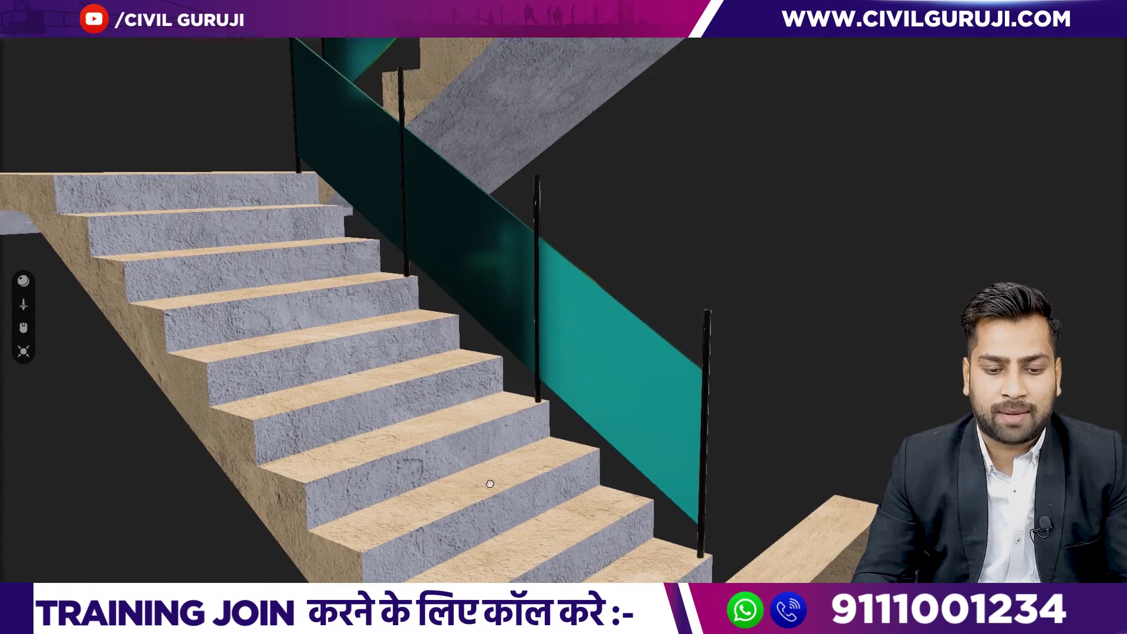
Orbit the 3D staircase to view its flights, Railing and Slab Beam from above and steeper angles.
{"action": "scroll", "coordinate": [490, 483], "scroll_direction": "down", "scroll_amount": 3}
{"action": "left_click_drag", "start_coordinate": [455, 496], "coordinate": [455, 426]}
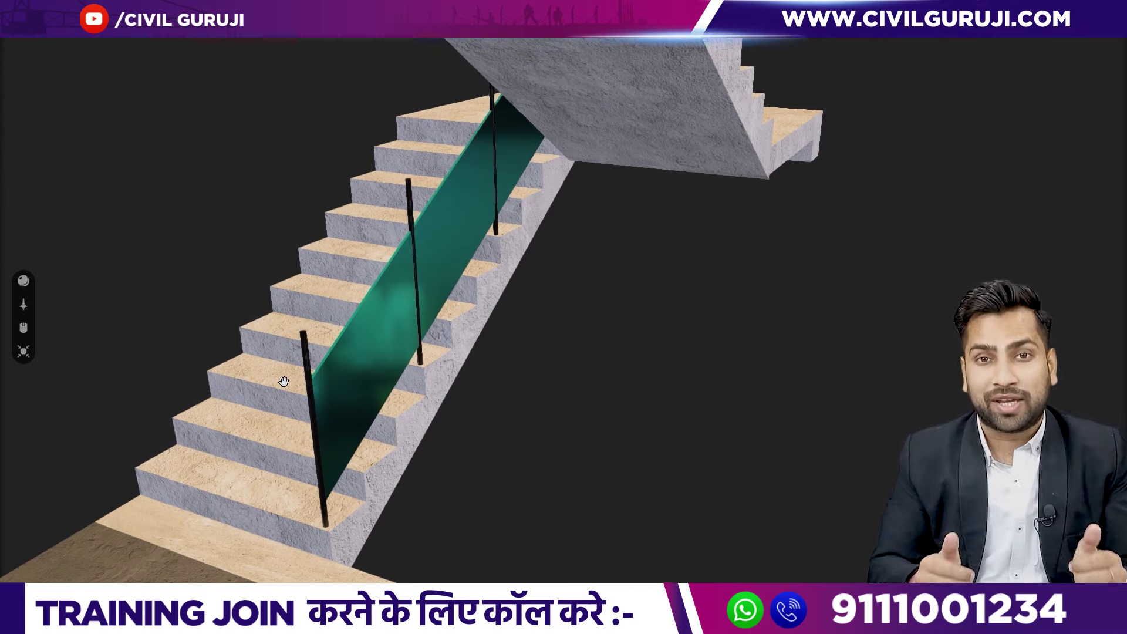
{"action": "mouse_move", "coordinate": [284, 382]}
{"action": "left_mouse_down"}
{"action": "mouse_move", "coordinate": [220, 458]}
{"action": "mouse_move", "coordinate": [271, 335]}
{"action": "left_mouse_up"}
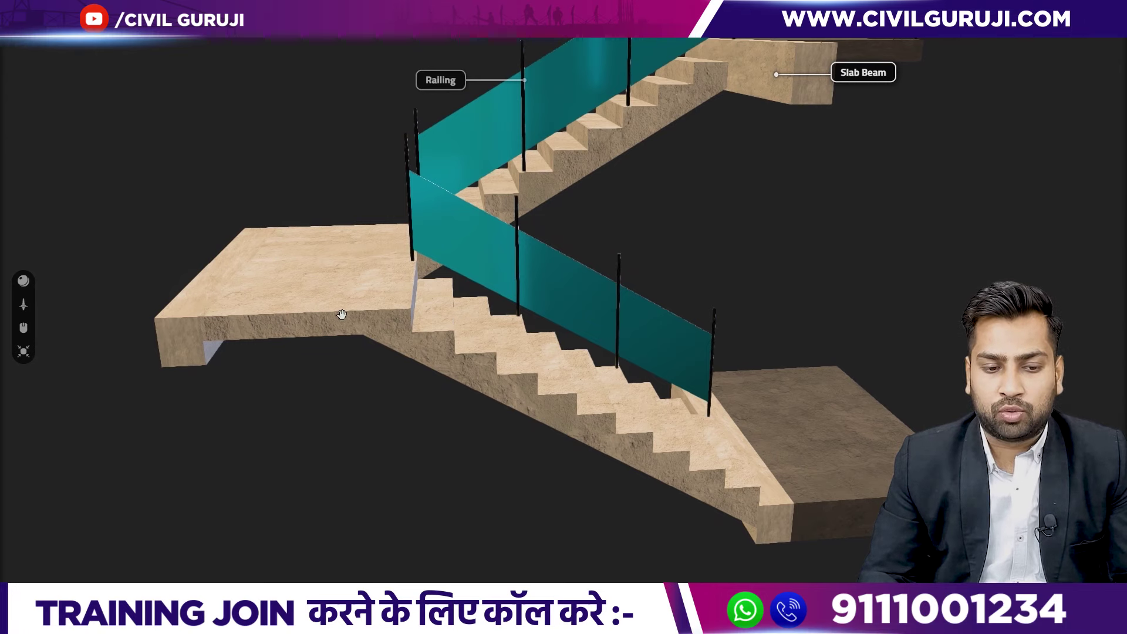
{"action": "left_click_drag", "start_coordinate": [340, 323], "coordinate": [289, 459]}
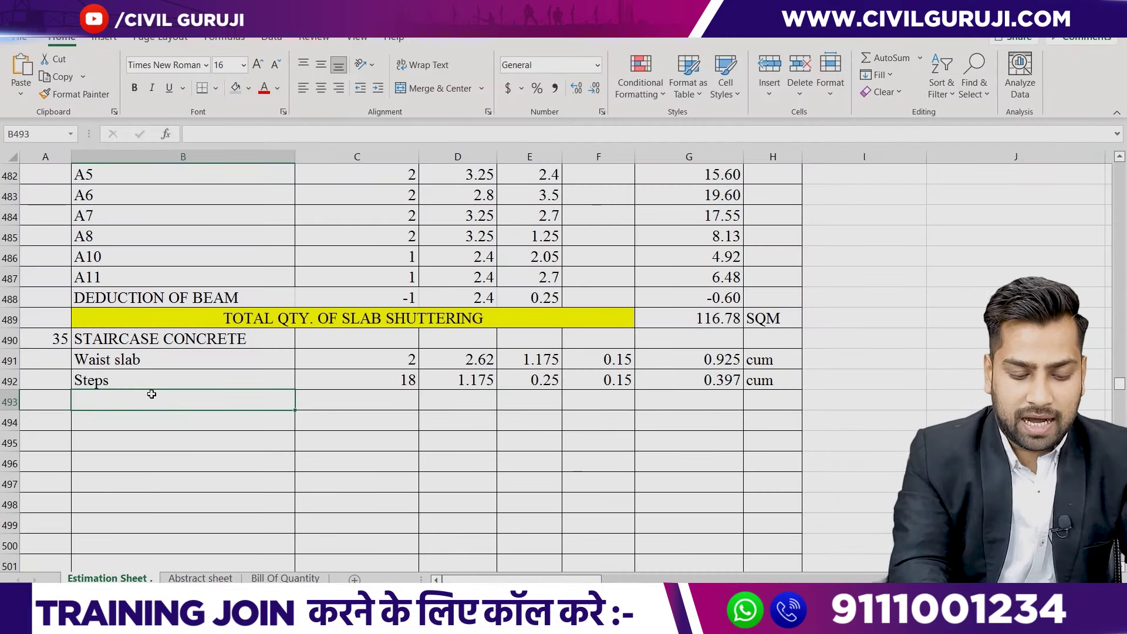
Enter a Landing row in B493 with quantity 1, 2.4, 1.2 and 0.15 thickness.
{"action": "type", "text": "Landing"}
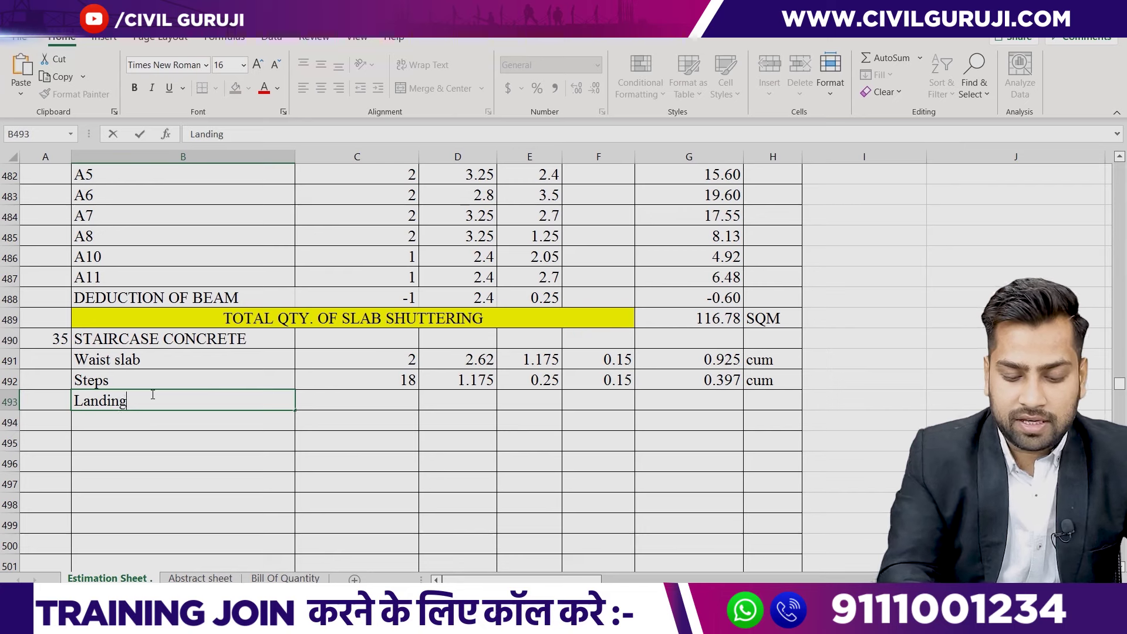
{"action": "key", "text": "Tab"}
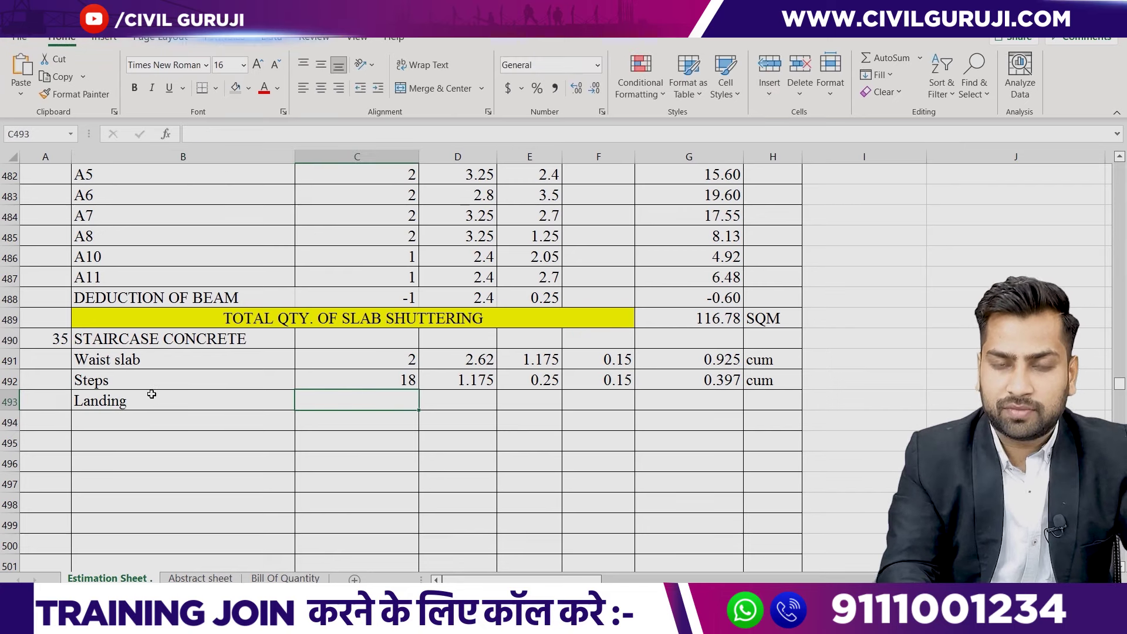
{"action": "type", "text": "1"}
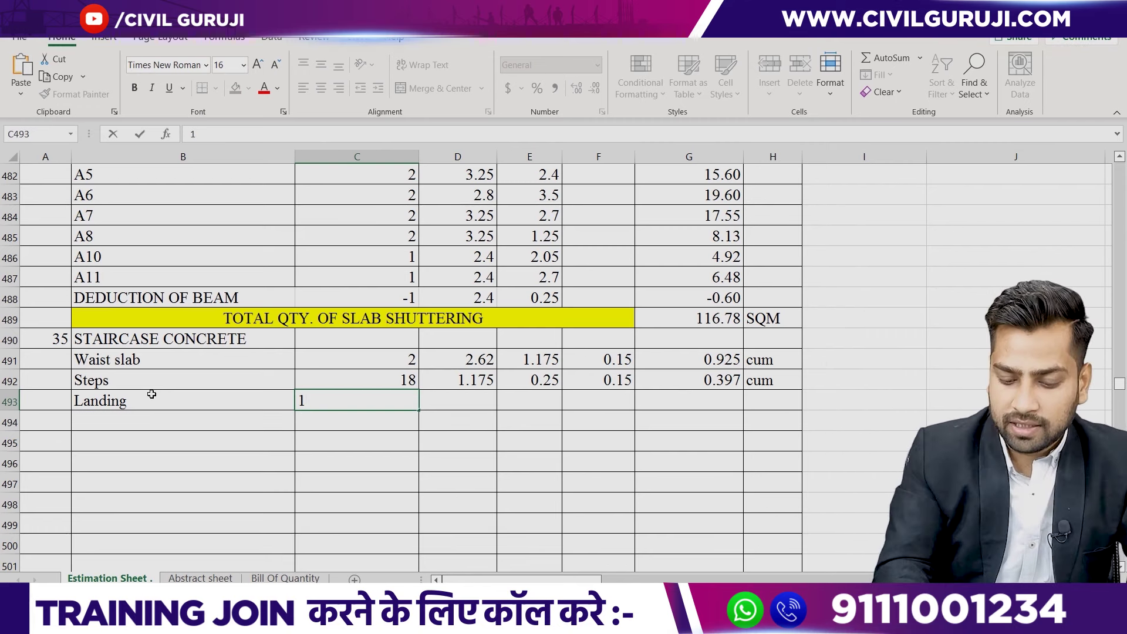
{"action": "key", "text": "Tab"}
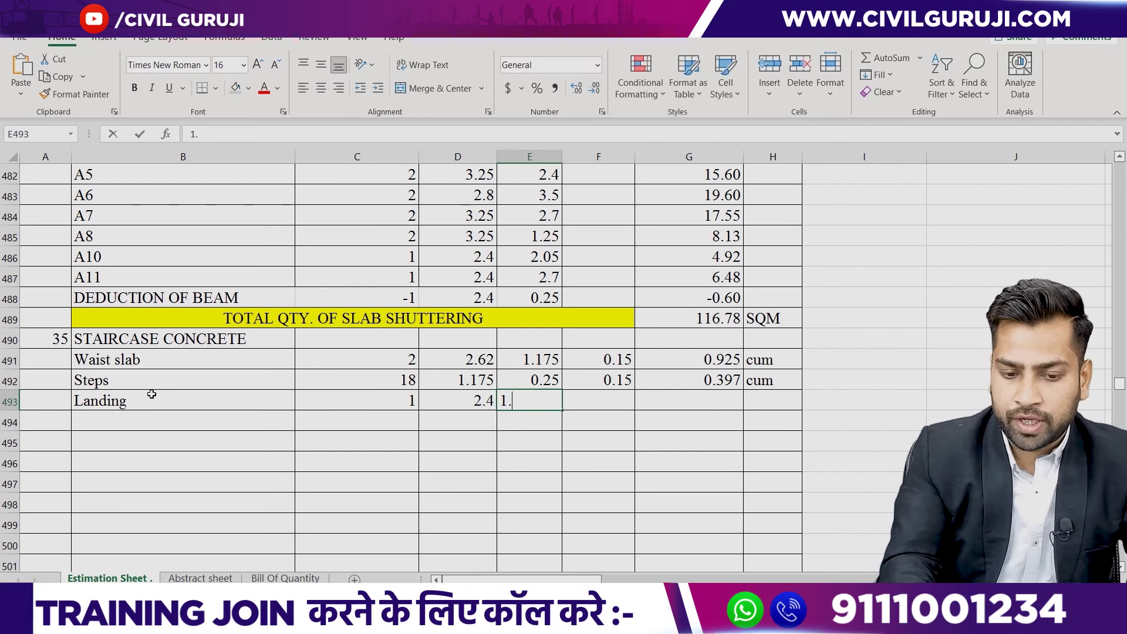
{"action": "type", "text": "0.15"}
{"action": "key", "text": "Tab"}
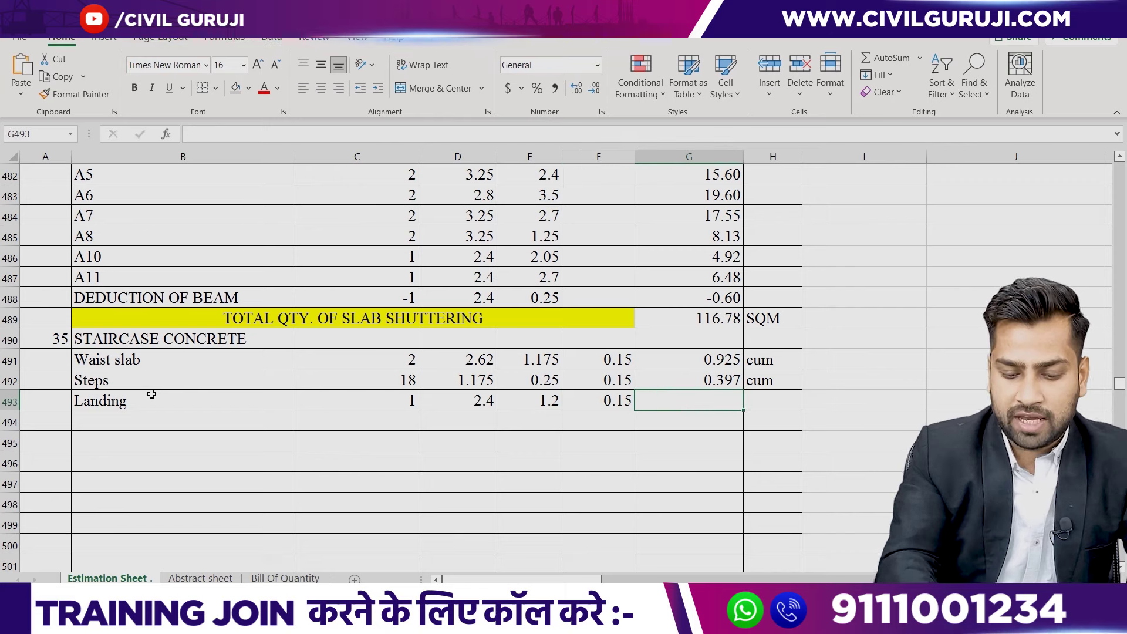
Compute the 0.432 Landing volume in G493 as =C493*D493*E493*F493.
{"action": "type", "text": "="}
{"action": "left_click", "coordinate": [349, 397]}
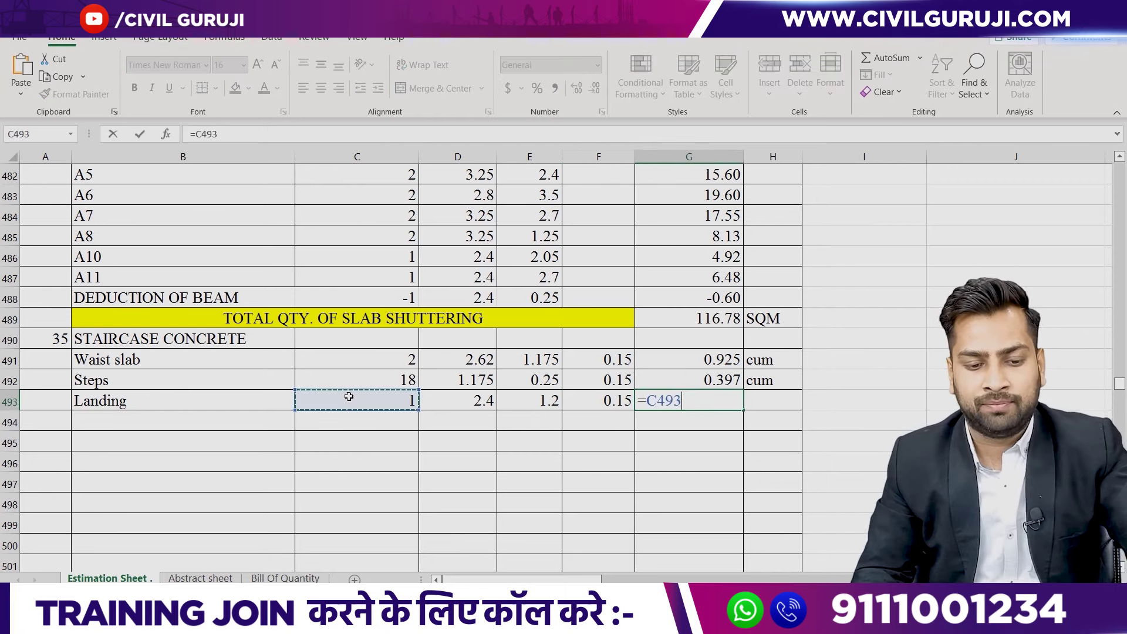
{"action": "left_click", "coordinate": [548, 405]}
{"action": "type", "text": "*"}
{"action": "left_click", "coordinate": [603, 405]}
{"action": "key", "text": "Return"}
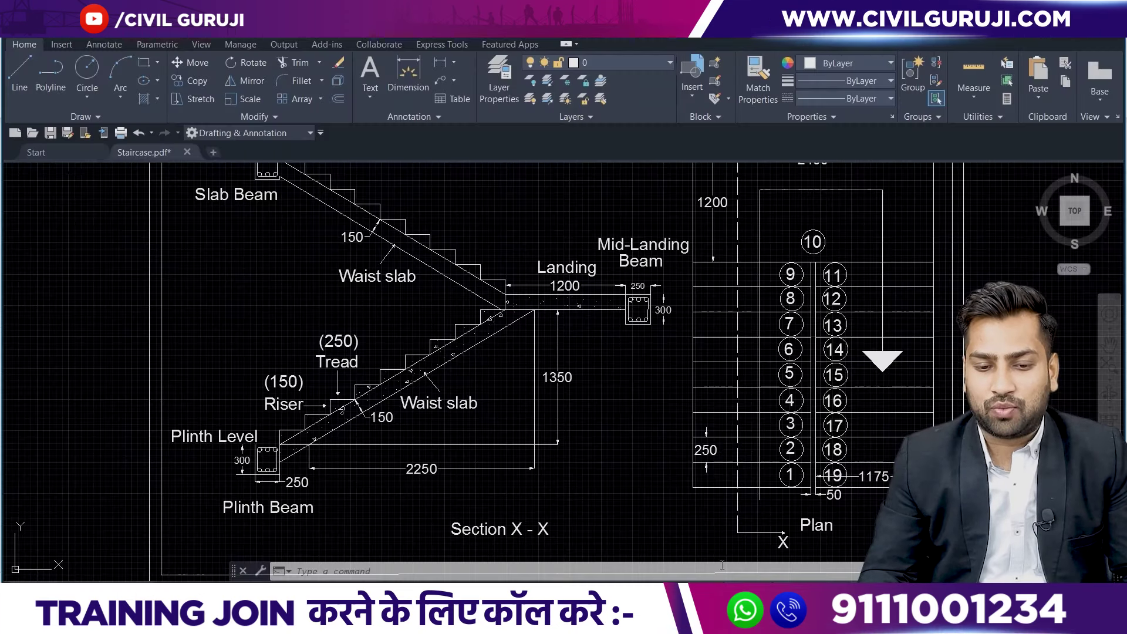
{"action": "left_click", "coordinate": [578, 291]}
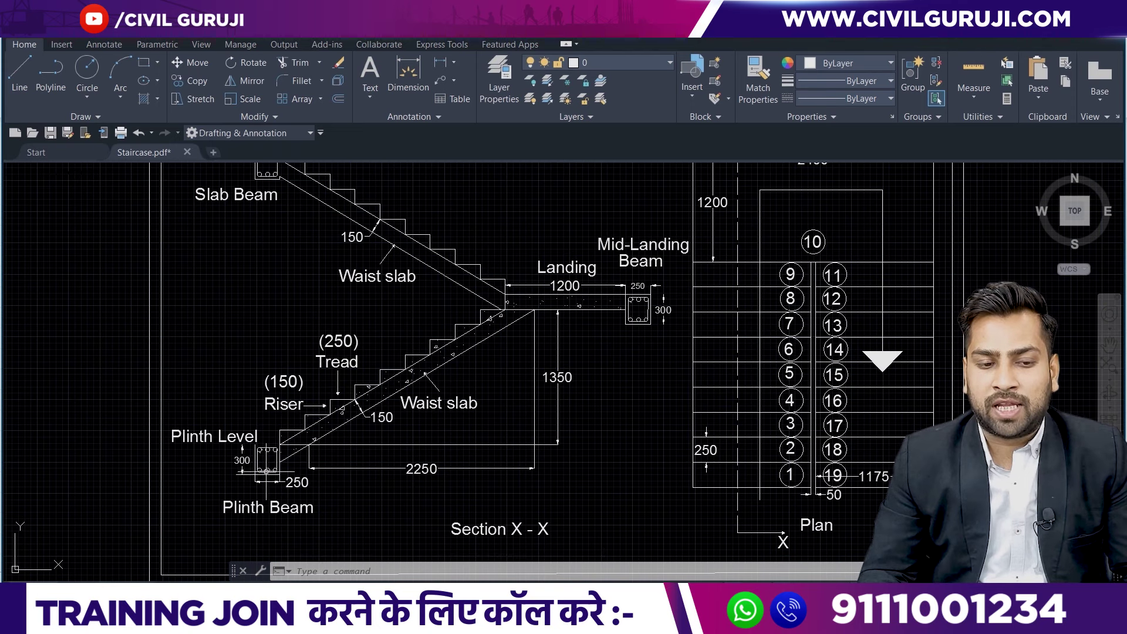
{"action": "middle_click_drag", "start_coordinate": [309, 440], "coordinate": [286, 516]}
{"action": "middle_click_drag", "start_coordinate": [292, 258], "coordinate": [409, 289]}
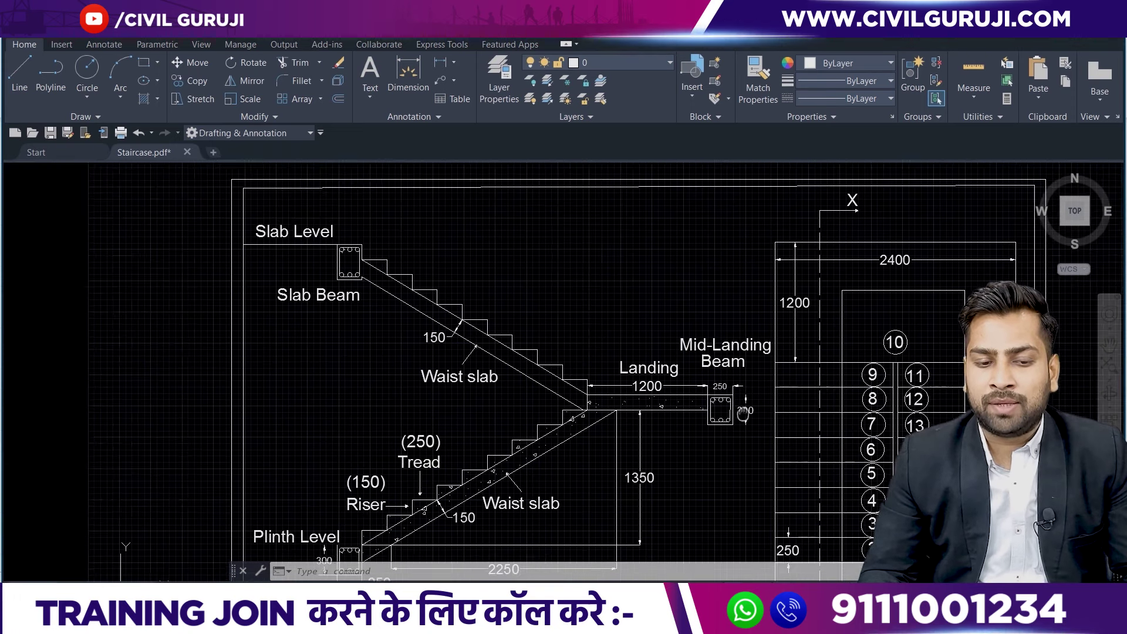
{"action": "scroll", "coordinate": [344, 270], "scroll_direction": "up", "scroll_amount": 3}
{"action": "scroll", "coordinate": [344, 270], "scroll_direction": "up", "scroll_amount": 2}
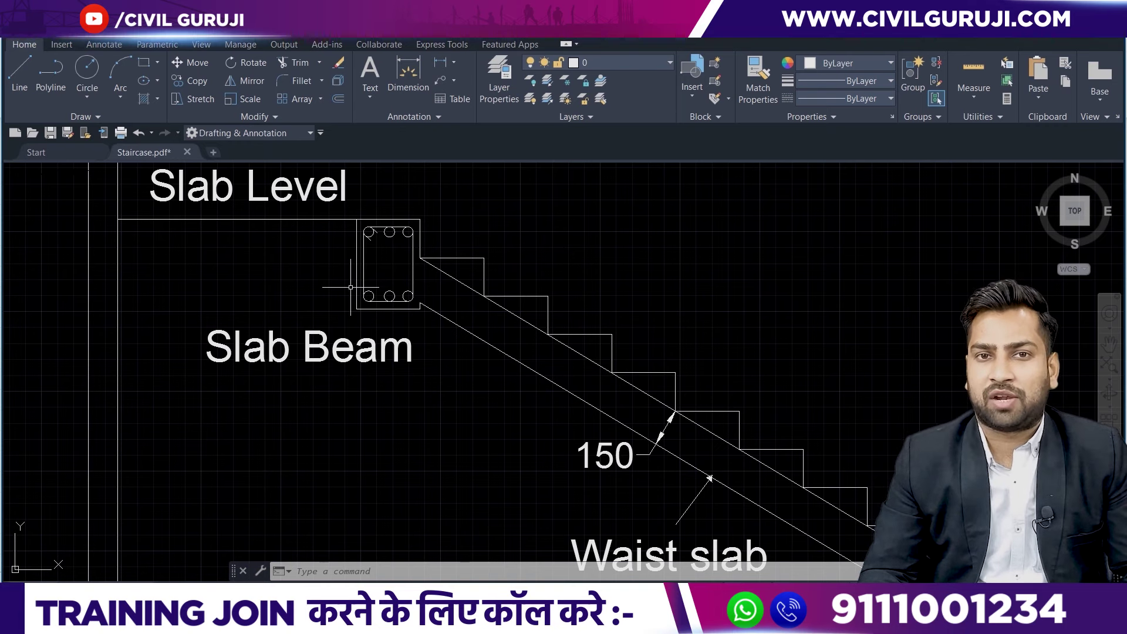
{"action": "scroll", "coordinate": [360, 316], "scroll_direction": "down", "scroll_amount": 2}
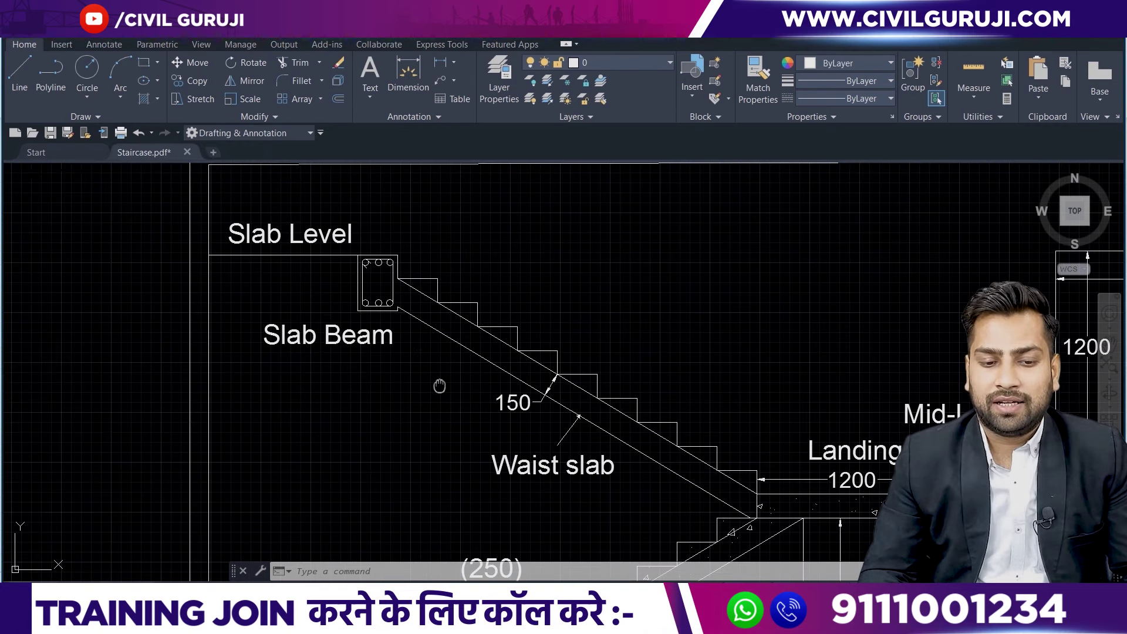
{"action": "middle_click_drag", "start_coordinate": [440, 390], "coordinate": [440, 102]}
{"action": "scroll", "coordinate": [469, 317], "scroll_direction": "down", "scroll_amount": 2}
{"action": "type", "text": "rec"}
{"action": "key", "text": "Return"}
Finish the rectangle along the plan's lower edge and select it.
{"action": "left_click", "coordinate": [614, 304]}
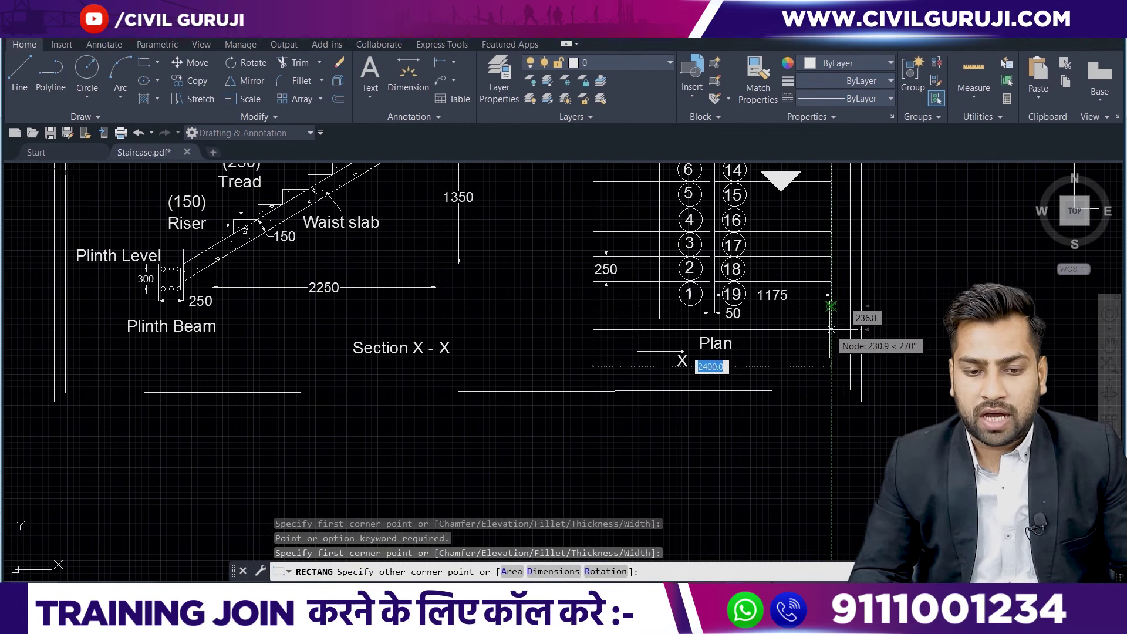
{"action": "left_click", "coordinate": [831, 330]}
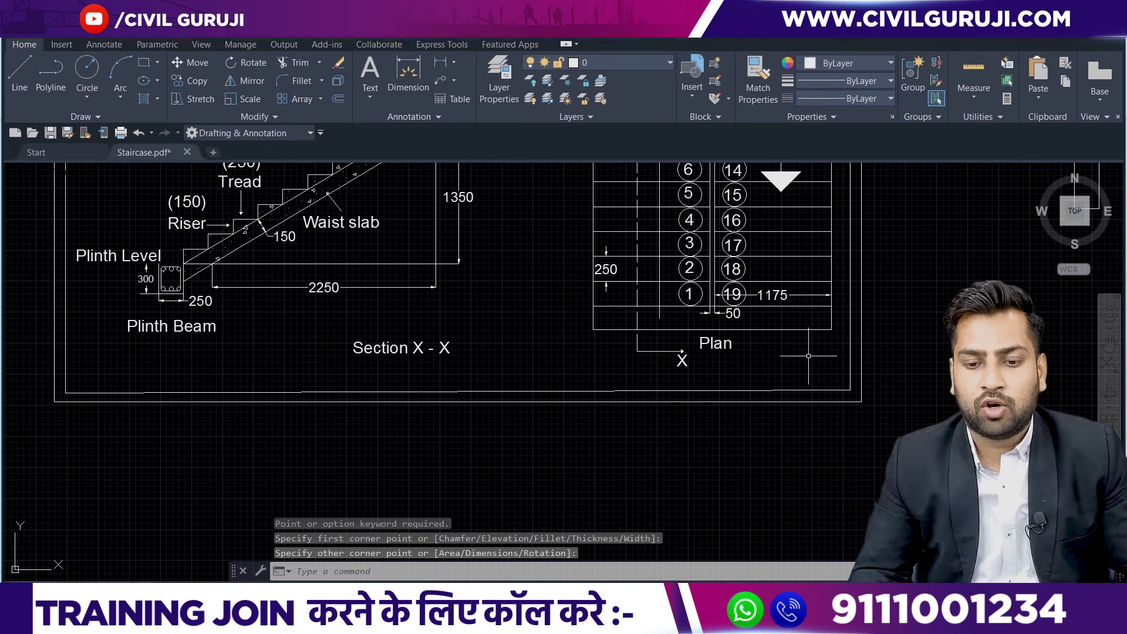
{"action": "left_click_drag", "start_coordinate": [808, 355], "coordinate": [775, 302]}
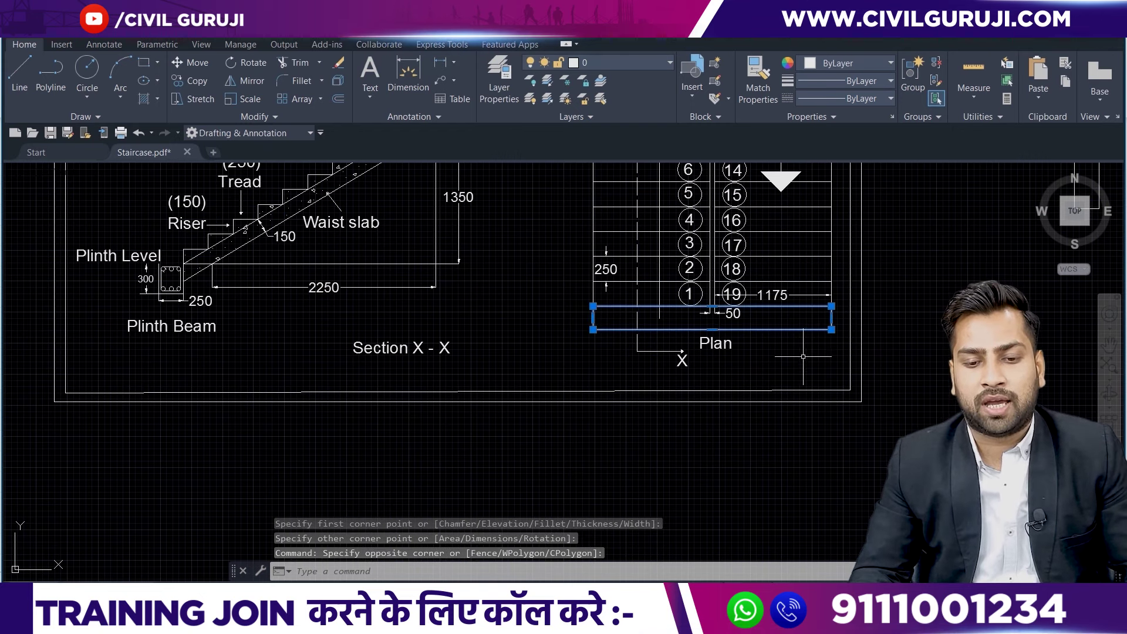
{"action": "middle_click_drag", "start_coordinate": [803, 357], "coordinate": [797, 522]}
{"action": "middle_click_drag", "start_coordinate": [771, 225], "coordinate": [751, 396]}
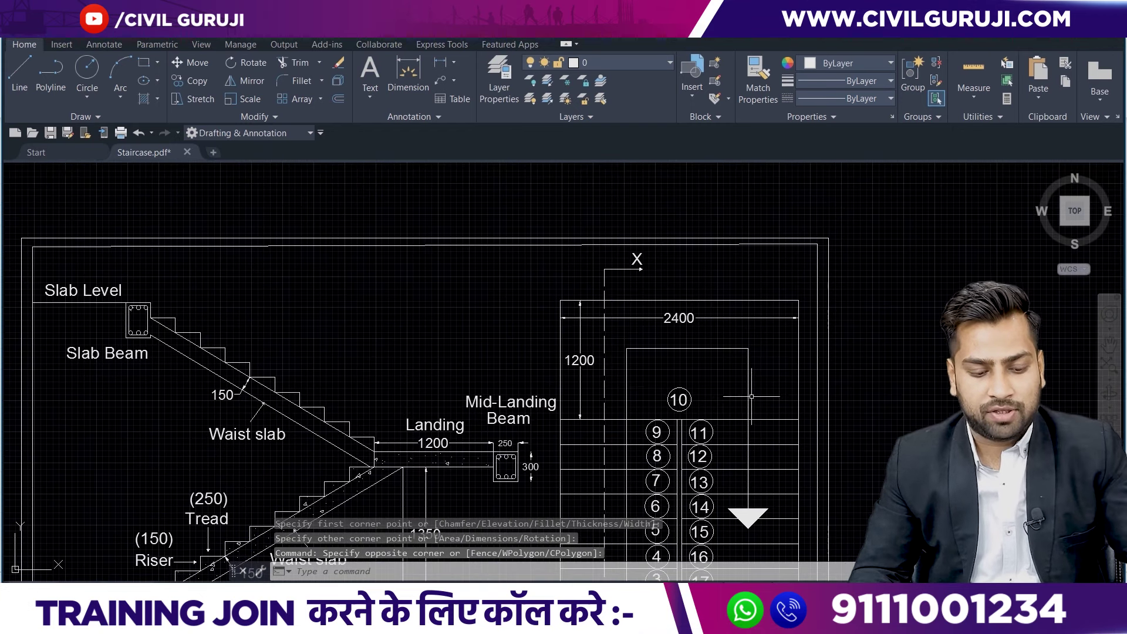
Draw a thin rectangle across the top of the staircase plan and select it.
{"action": "key", "text": "Return"}
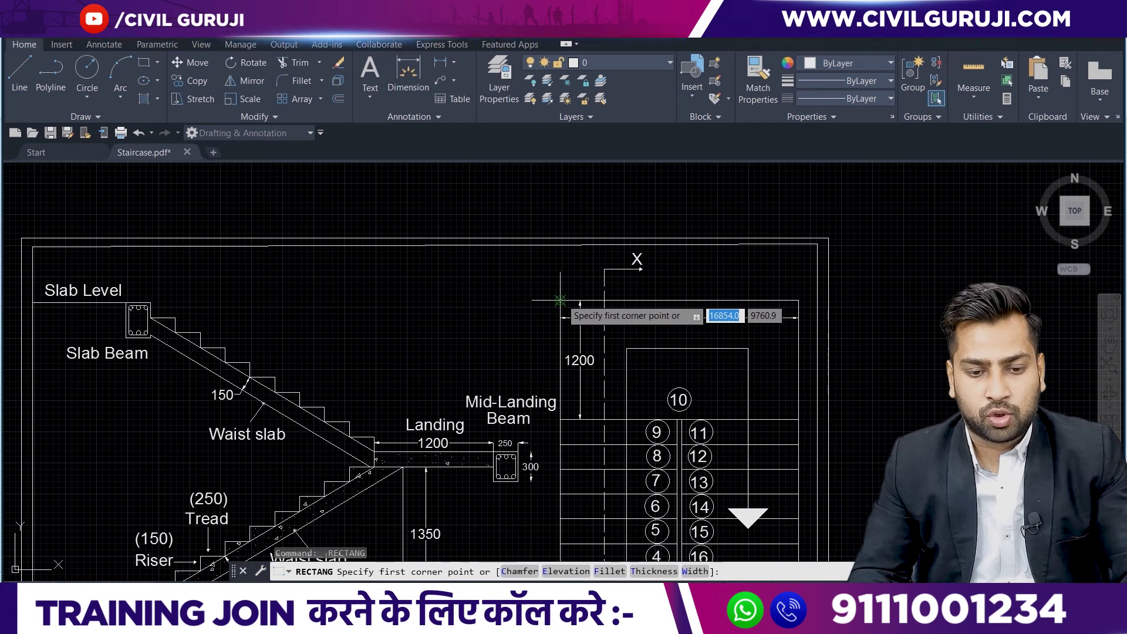
{"action": "left_click", "coordinate": [560, 300]}
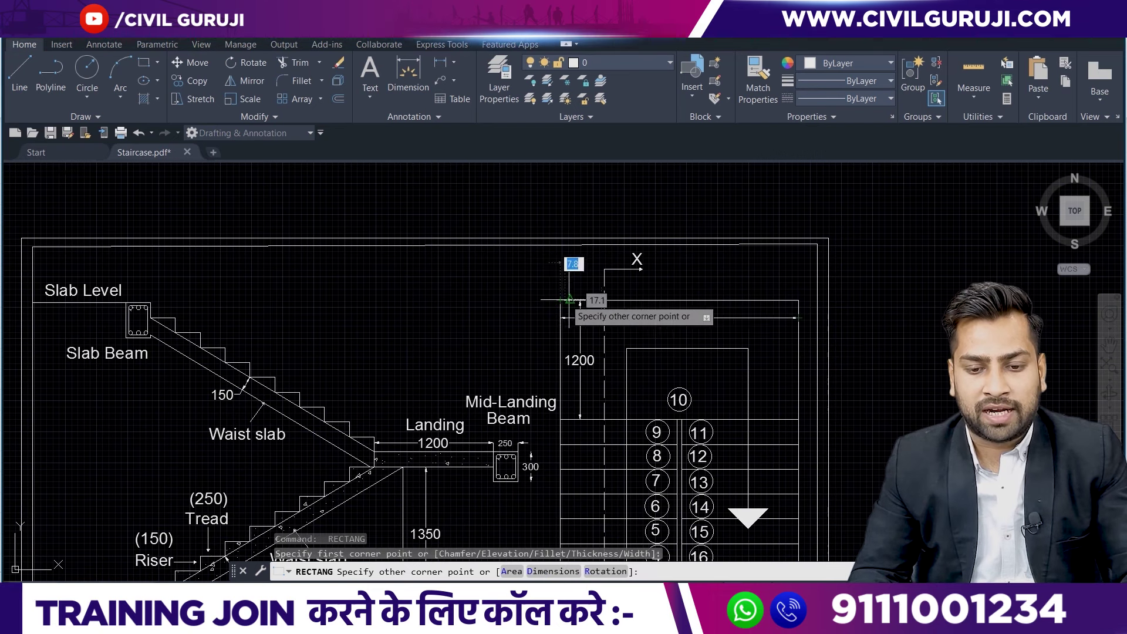
{"action": "left_click", "coordinate": [798, 275]}
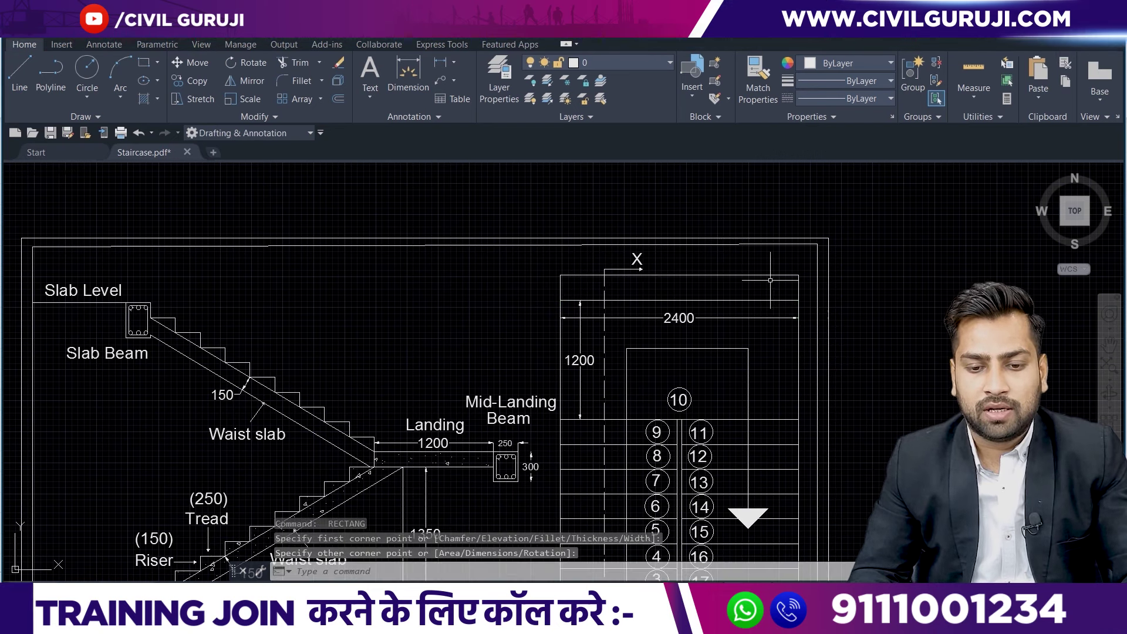
{"action": "left_click", "coordinate": [770, 280]}
{"action": "left_click", "coordinate": [757, 313]}
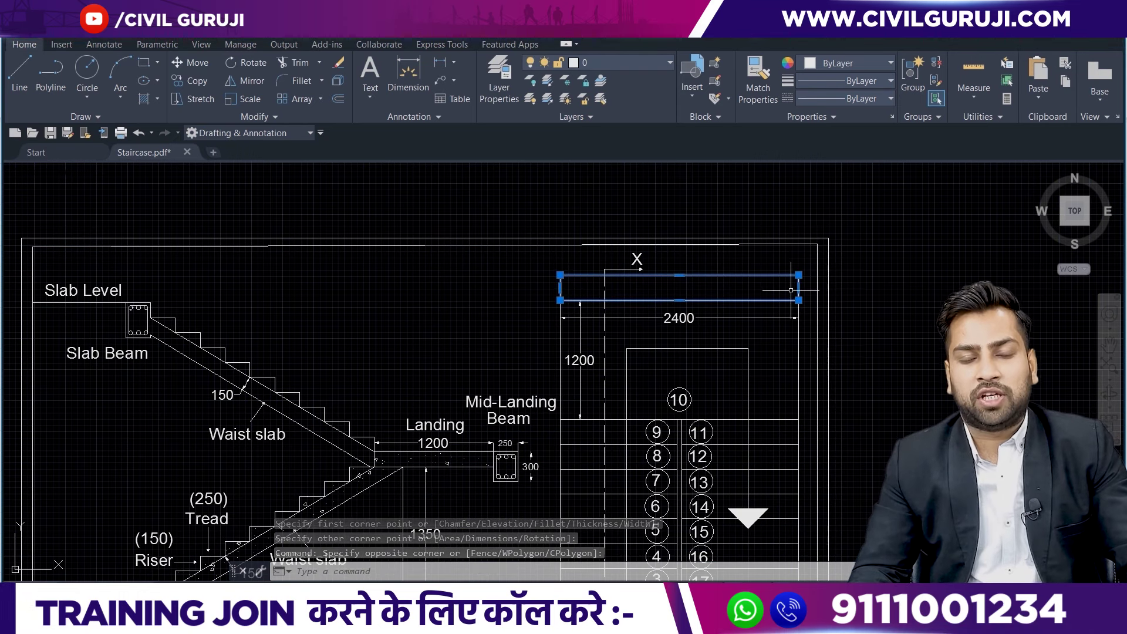
Select the strip rectangle at the plan's bottom, then return to the Excel estimate.
{"action": "middle_click_drag", "start_coordinate": [782, 330], "coordinate": [793, 180]}
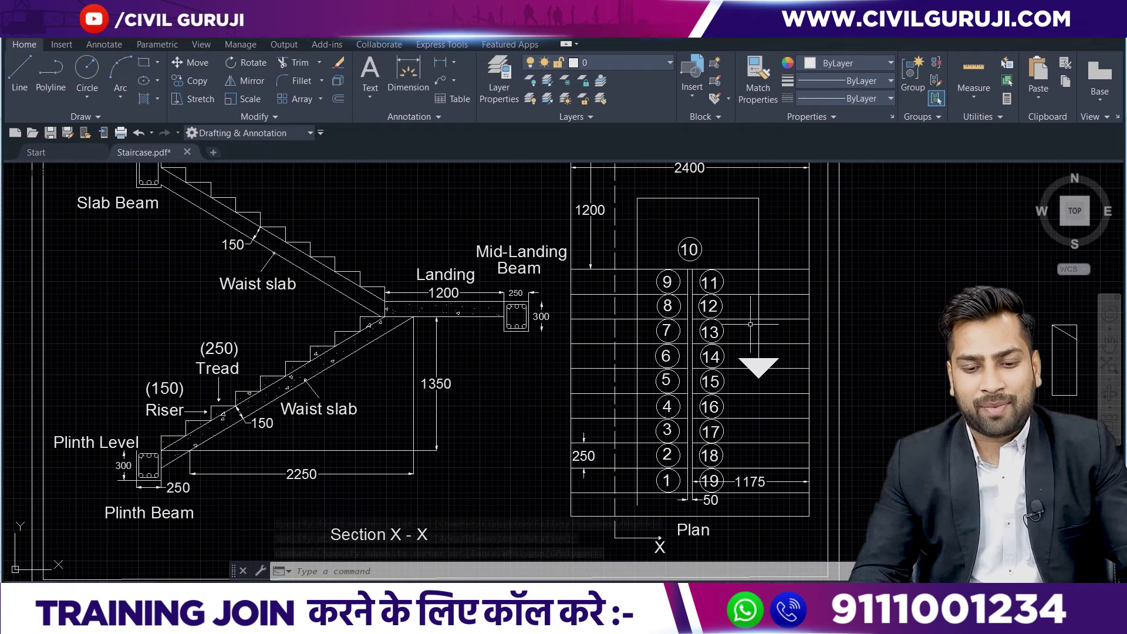
{"action": "left_click", "coordinate": [564, 521]}
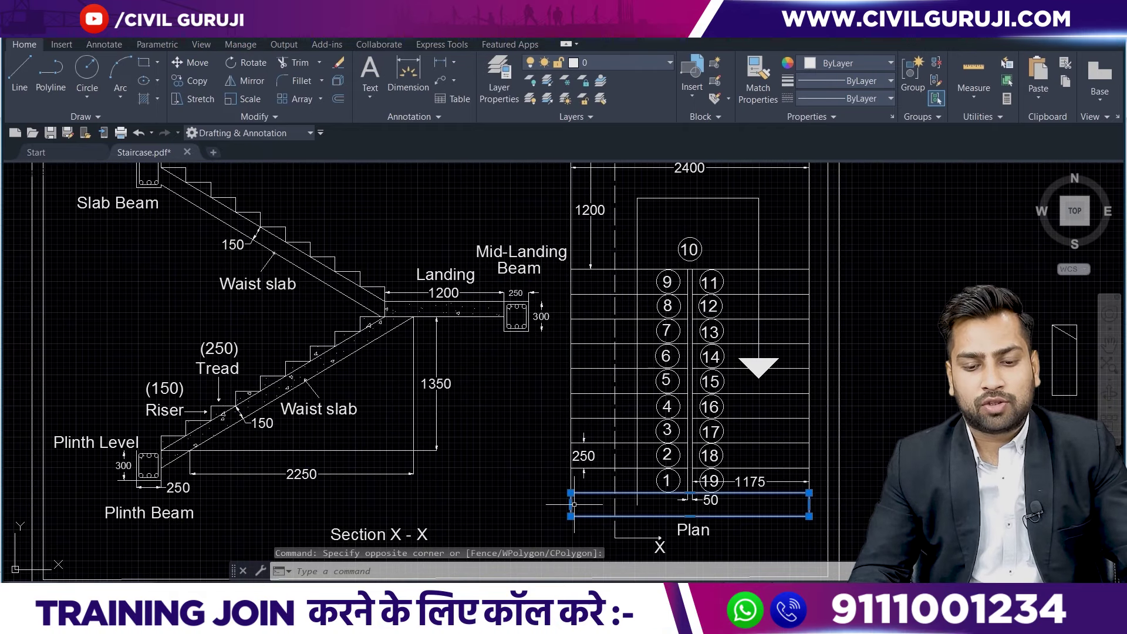
{"action": "left_click", "coordinate": [825, 482]}
{"action": "scroll", "coordinate": [825, 481], "scroll_direction": "down", "scroll_amount": 3}
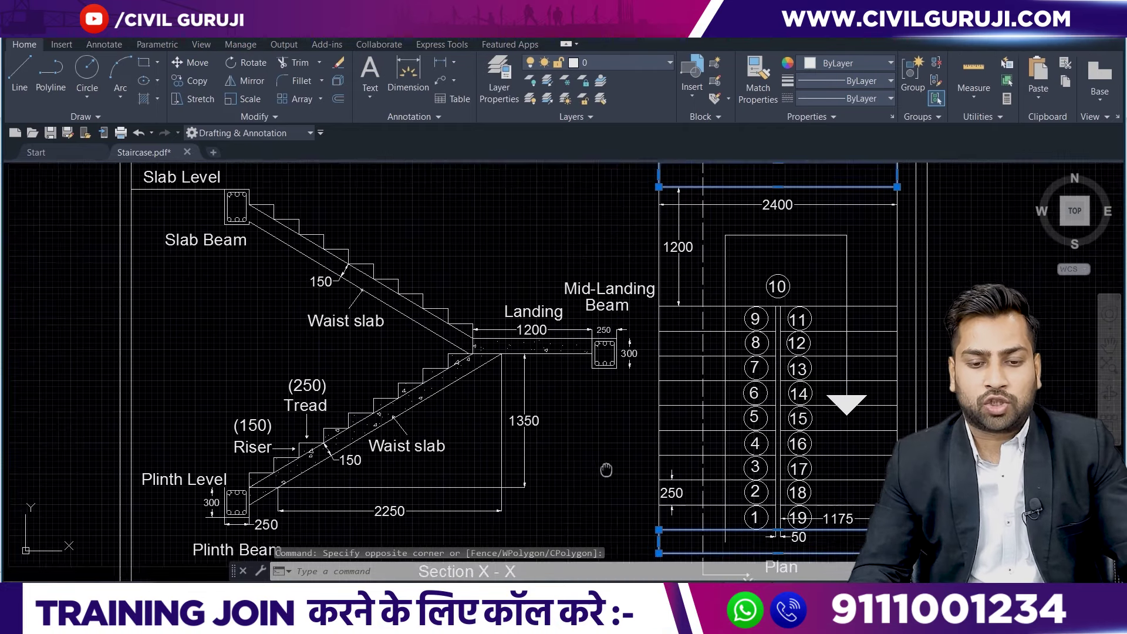
{"action": "scroll", "coordinate": [382, 404], "scroll_direction": "up", "scroll_amount": 3}
{"action": "scroll", "coordinate": [382, 404], "scroll_direction": "up", "scroll_amount": 4}
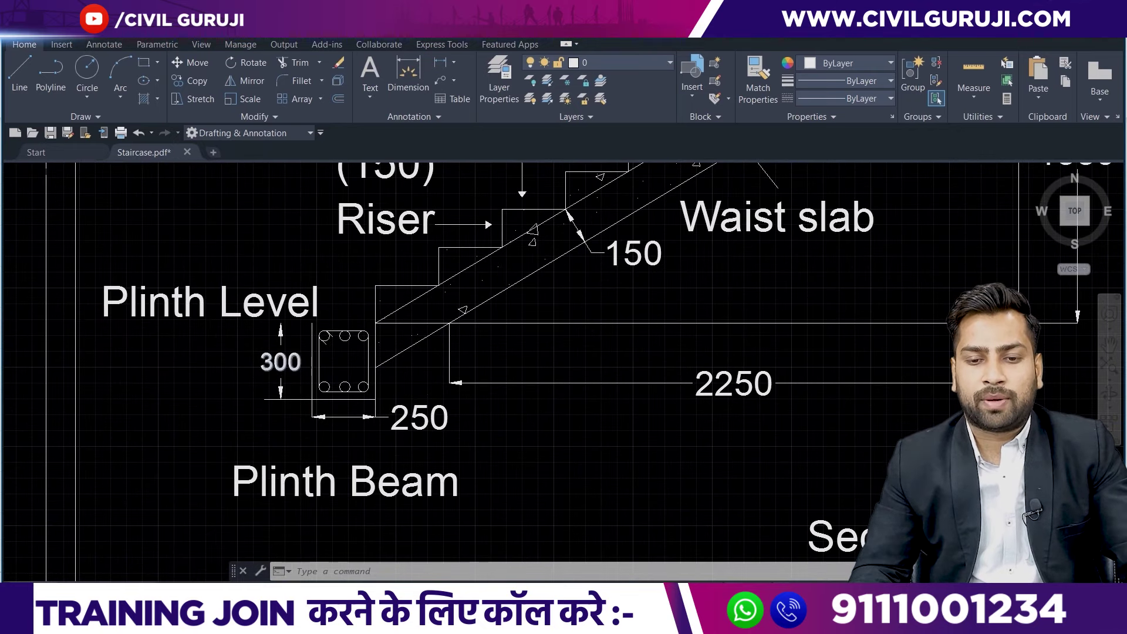
{"action": "scroll", "coordinate": [463, 309], "scroll_direction": "down", "scroll_amount": 4}
{"action": "scroll", "coordinate": [463, 310], "scroll_direction": "up", "scroll_amount": 1}
{"action": "scroll", "coordinate": [463, 310], "scroll_direction": "up", "scroll_amount": 4}
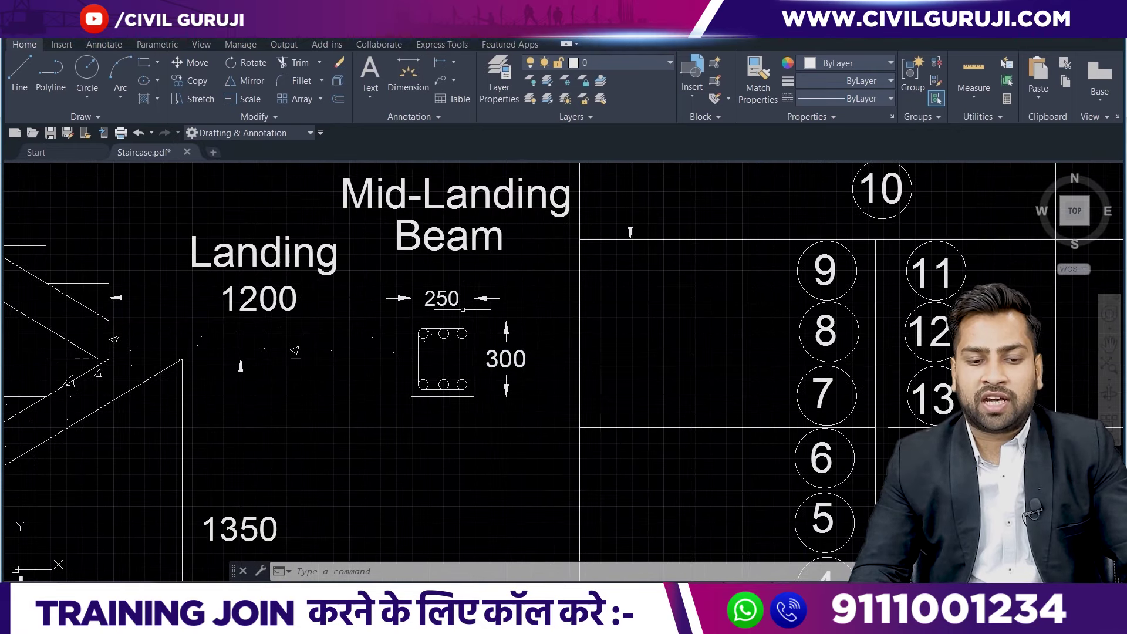
{"action": "mouse_move", "coordinate": [504, 357]}
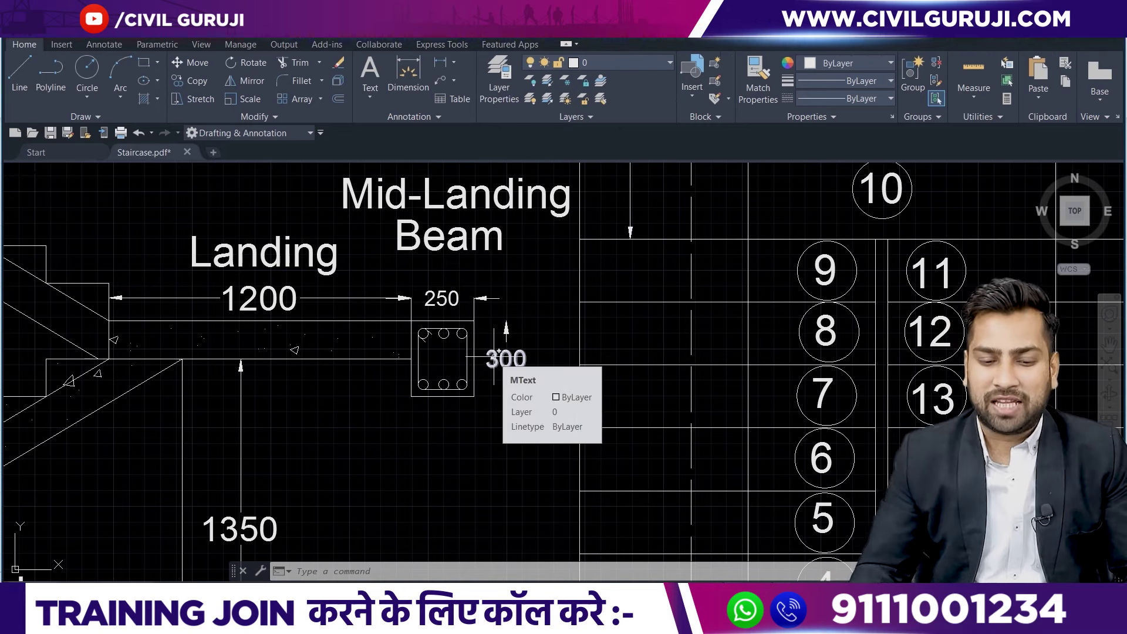
{"action": "key", "text": "alt+Tab"}
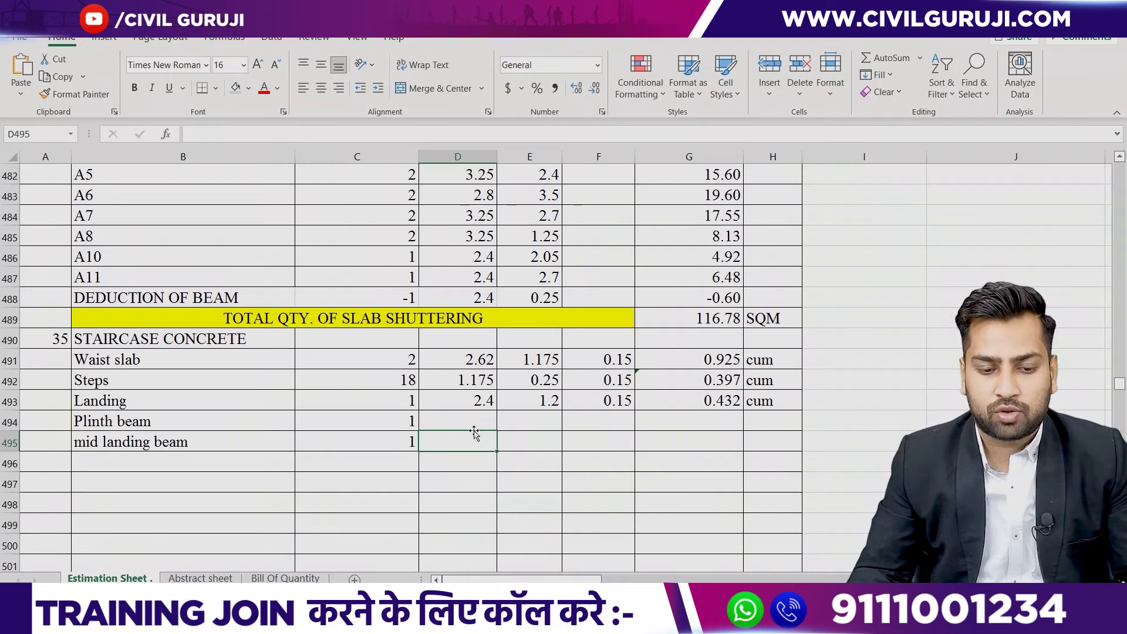
Enter 2.4, 0.25 and 0.3 as the plinth beam's dimensions.
{"action": "type", "text": "2.4"}
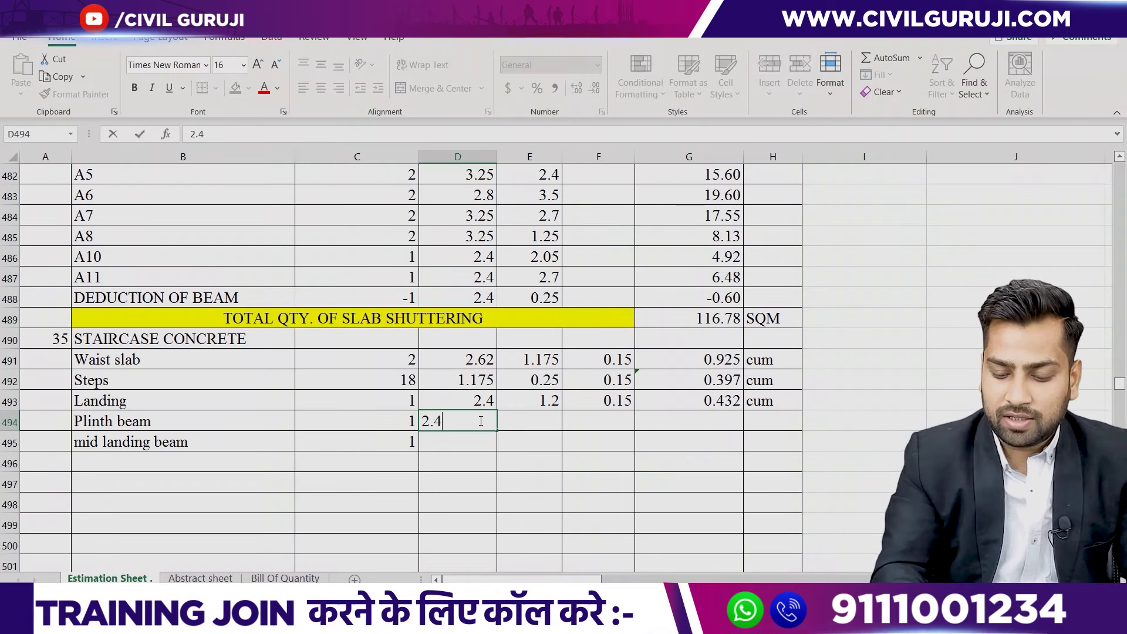
{"action": "key", "text": "Tab"}
{"action": "type", "text": "0.25"}
{"action": "key", "text": "Tab"}
{"action": "type", "text": "03"}
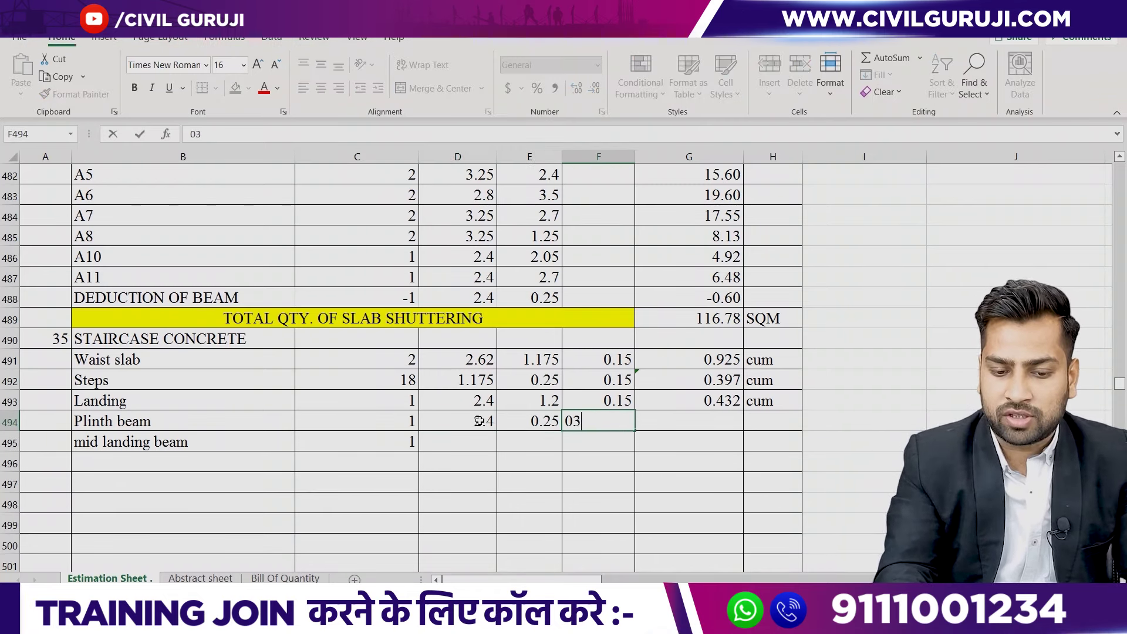
{"action": "key", "text": "BackSpace"}
{"action": "type", "text": "."}
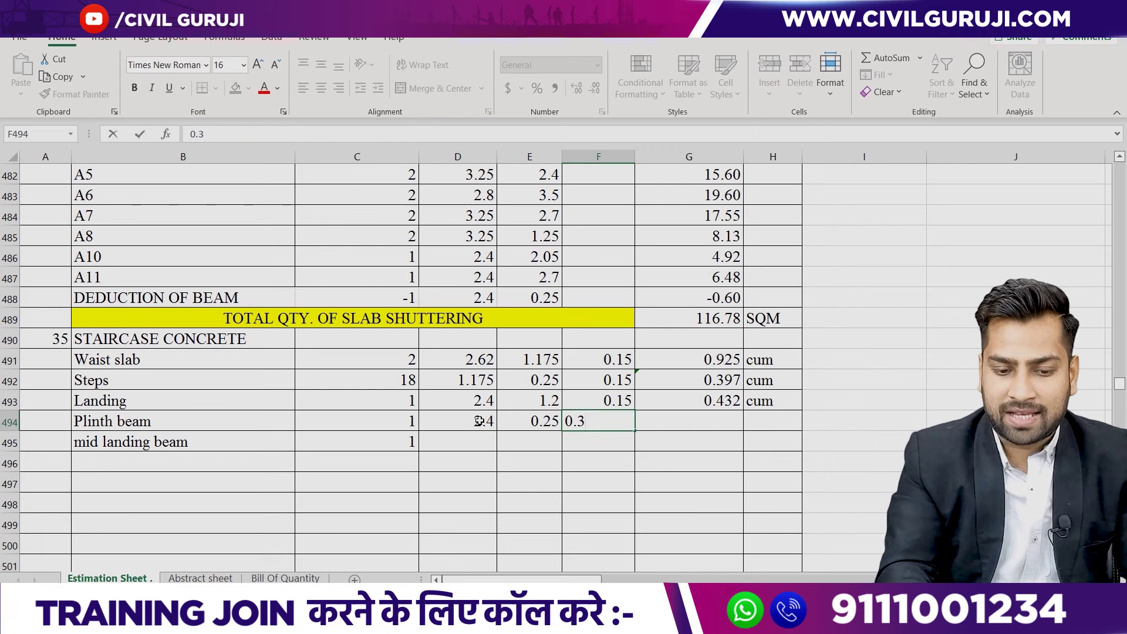
{"action": "key", "text": "Return"}
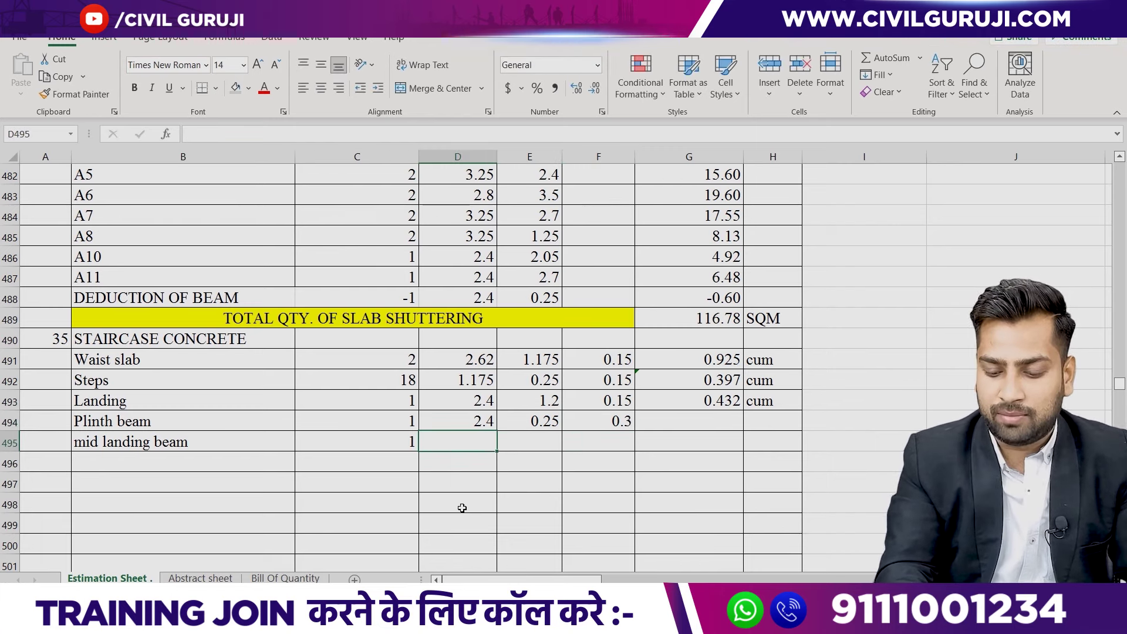
Enter 2.4, 0.25 and 0.3 as the mid landing beam's dimensions.
{"action": "type", "text": "2.4"}
{"action": "key", "text": "Tab"}
{"action": "type", "text": "0."}
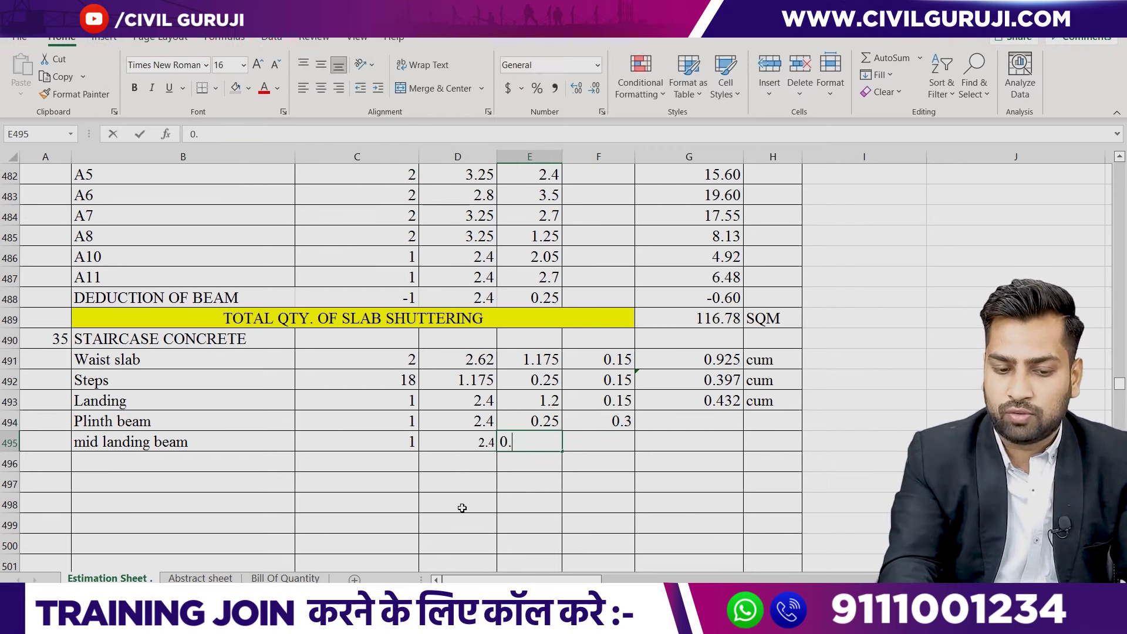
{"action": "type", "text": "25"}
{"action": "key", "text": "Tab"}
{"action": "type", "text": "0.3"}
{"action": "key", "text": "Tab"}
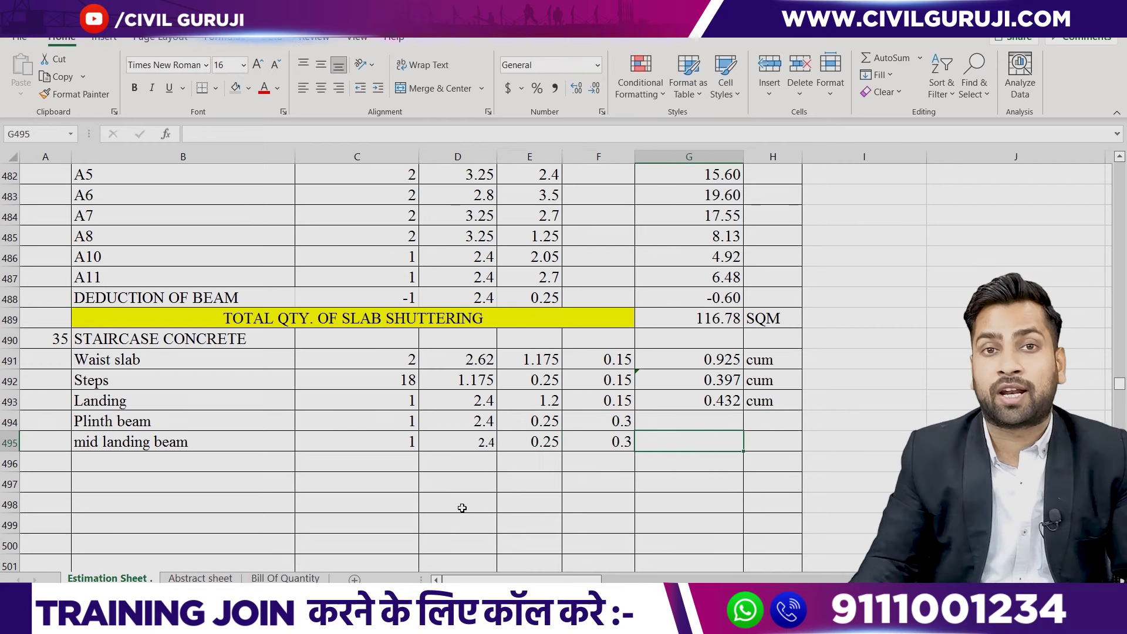
Fill the quantity formula and 'cum' unit down to both beam rows.
{"action": "left_click", "coordinate": [692, 402]}
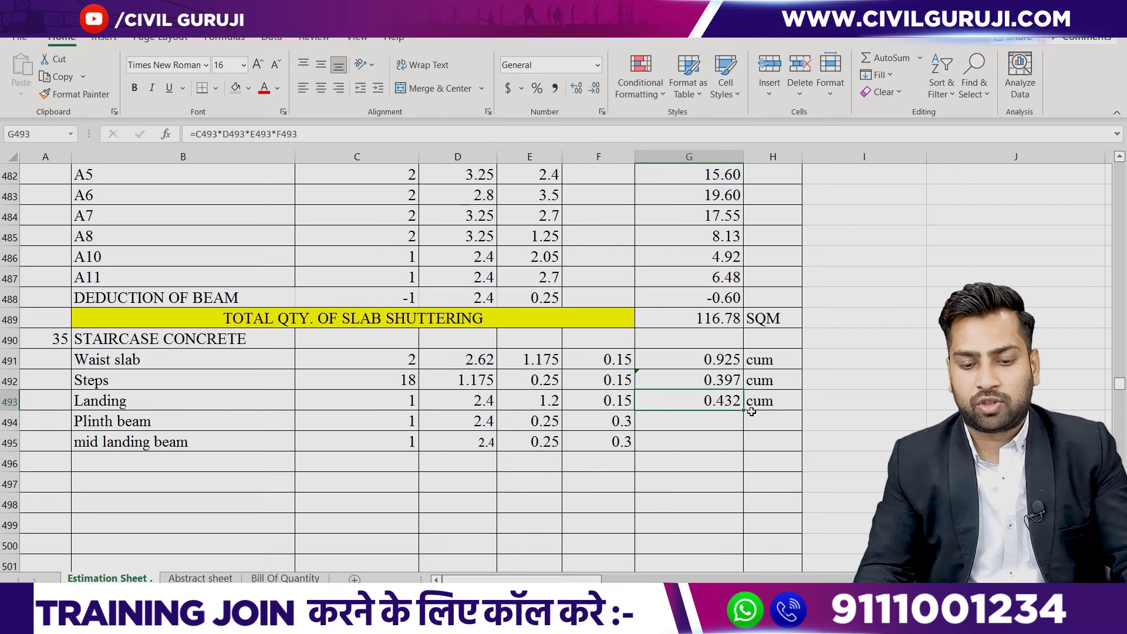
{"action": "left_click_drag", "start_coordinate": [732, 442], "coordinate": [732, 443]}
{"action": "left_click", "coordinate": [775, 401]}
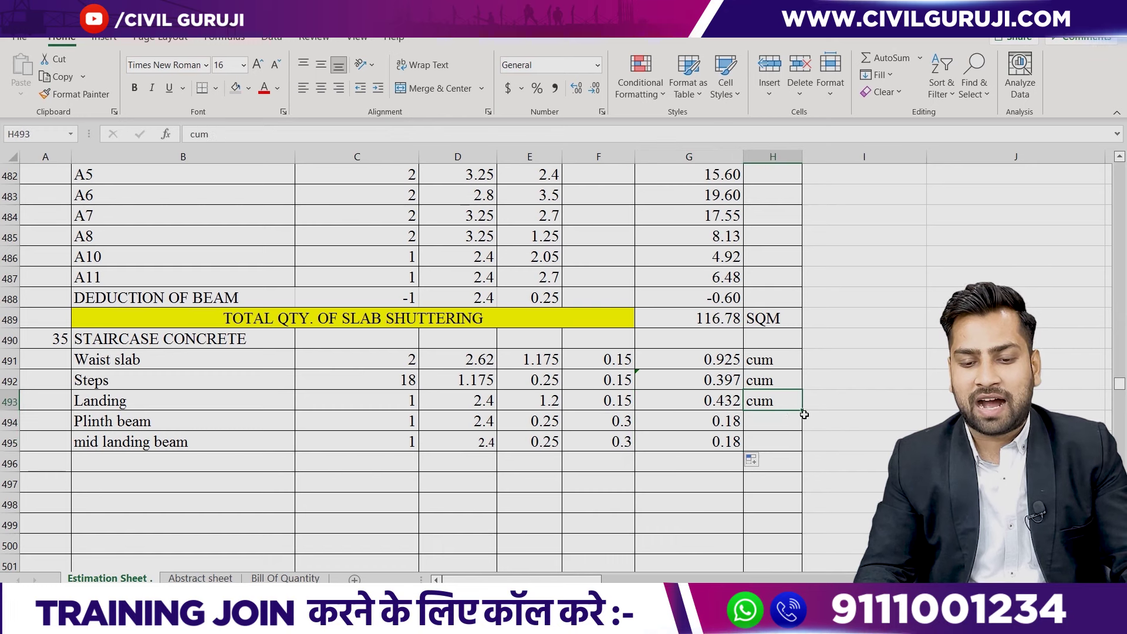
{"action": "left_click_drag", "start_coordinate": [802, 420], "coordinate": [801, 441]}
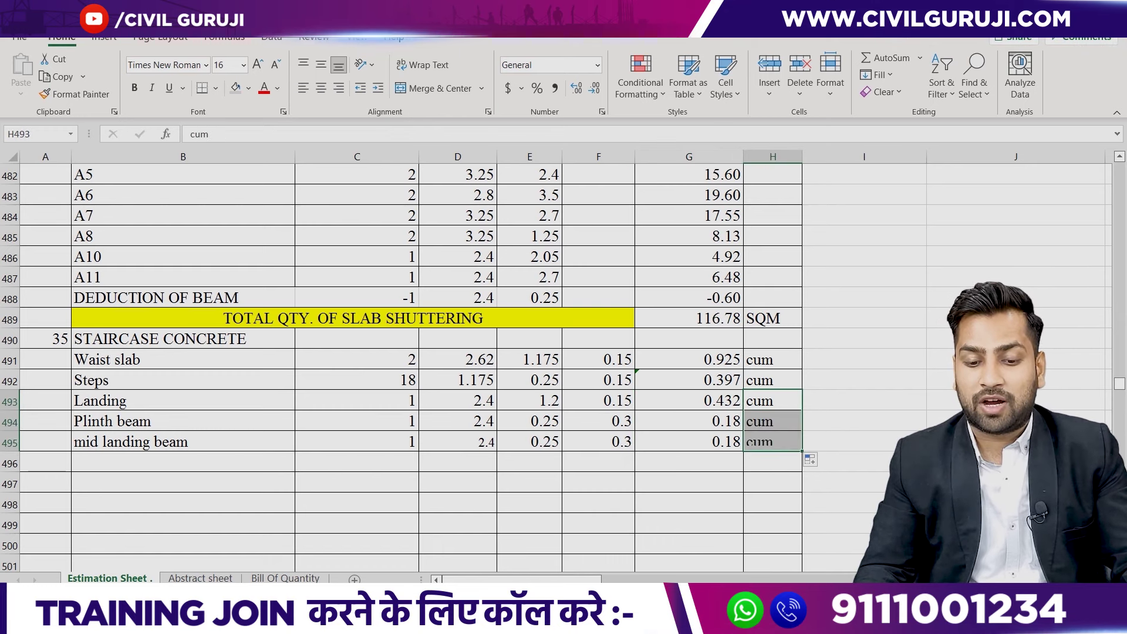
{"action": "scroll", "coordinate": [667, 479], "scroll_direction": "down", "scroll_amount": 3}
Pan and zoom across the staircase section to inspect Slab Level, the riser and the Plinth Beam.
{"action": "mouse_move", "coordinate": [359, 509]}
{"action": "middle_mouse_down"}
{"action": "mouse_move", "coordinate": [648, 381]}
{"action": "mouse_move", "coordinate": [774, 381]}
{"action": "mouse_move", "coordinate": [774, 355]}
{"action": "mouse_move", "coordinate": [485, 520]}
{"action": "mouse_move", "coordinate": [759, 581]}
{"action": "middle_mouse_up"}
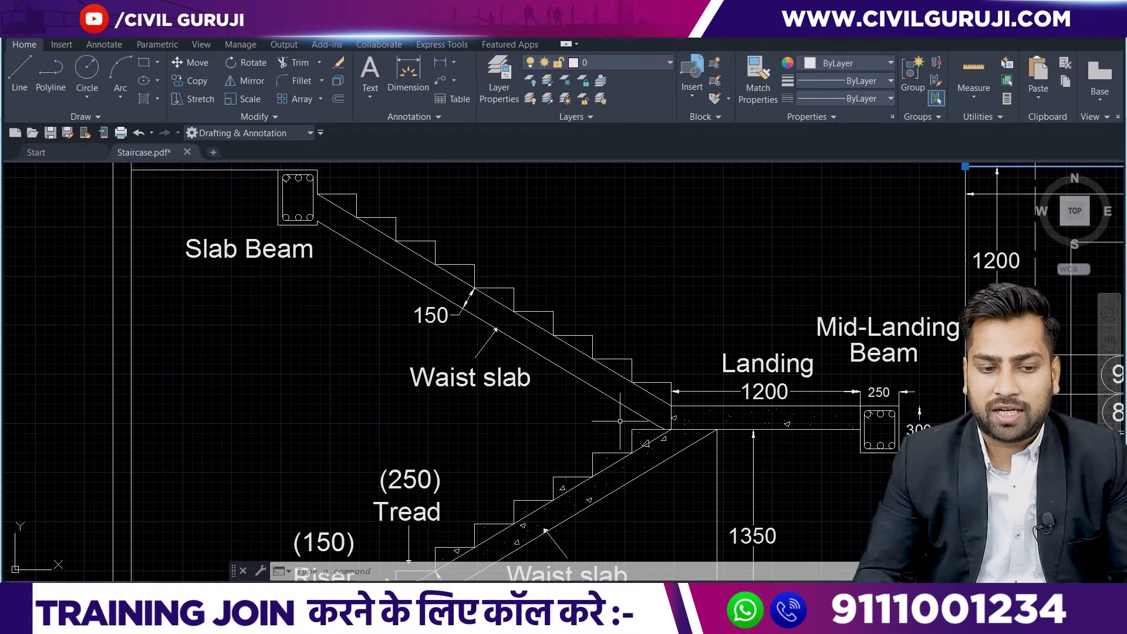
{"action": "middle_click_drag", "start_coordinate": [297, 210], "coordinate": [291, 242]}
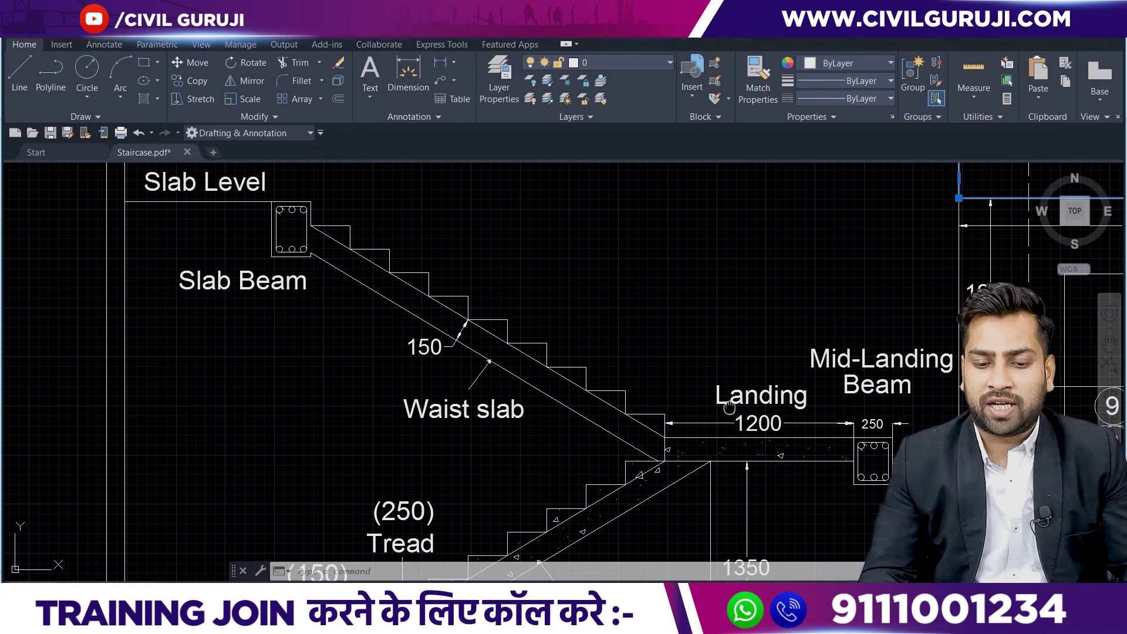
{"action": "middle_click_drag", "start_coordinate": [729, 407], "coordinate": [665, 332]}
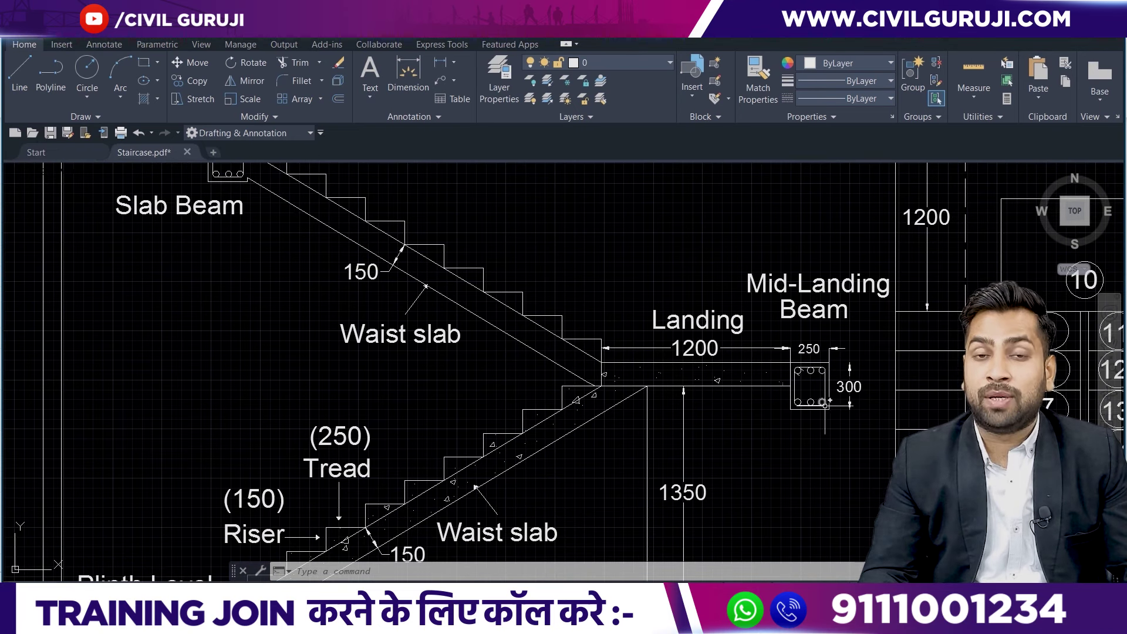
{"action": "mouse_move", "coordinate": [824, 404]}
{"action": "middle_mouse_down"}
{"action": "mouse_move", "coordinate": [836, 343]}
{"action": "mouse_move", "coordinate": [980, 307]}
{"action": "middle_mouse_up"}
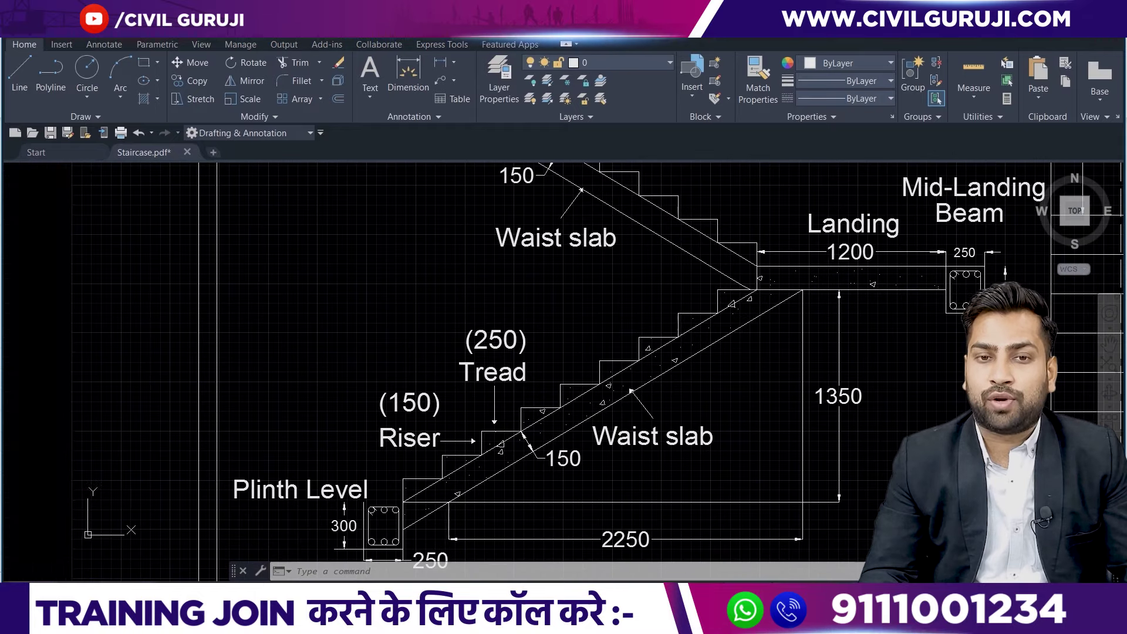
{"action": "middle_click_drag", "start_coordinate": [394, 501], "coordinate": [490, 438]}
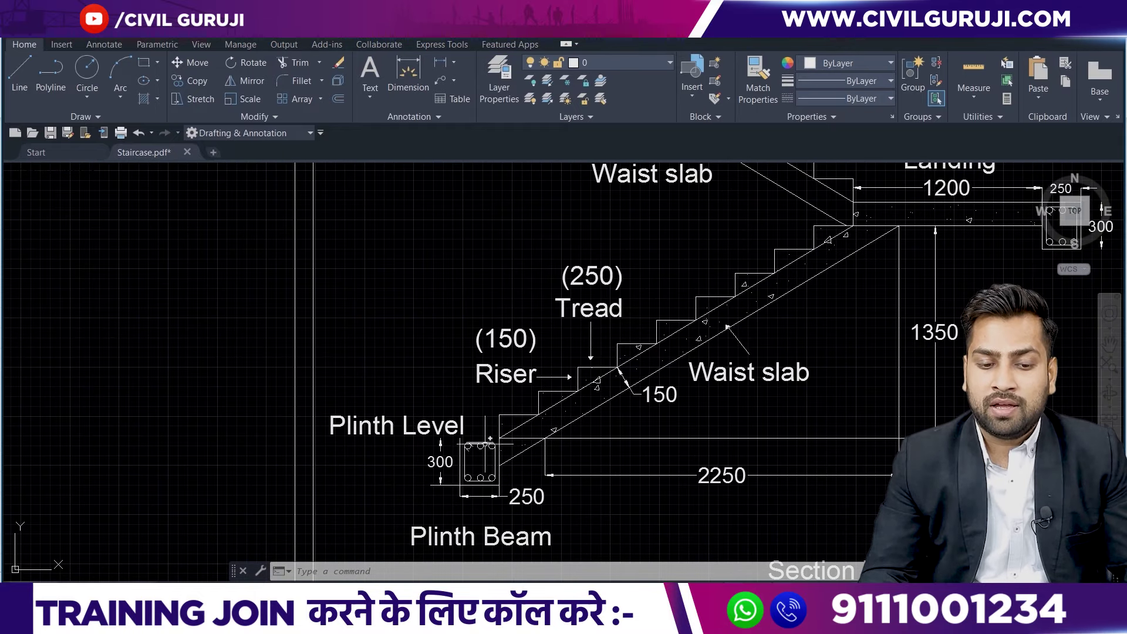
{"action": "scroll", "coordinate": [485, 462], "scroll_direction": "up", "scroll_amount": 2}
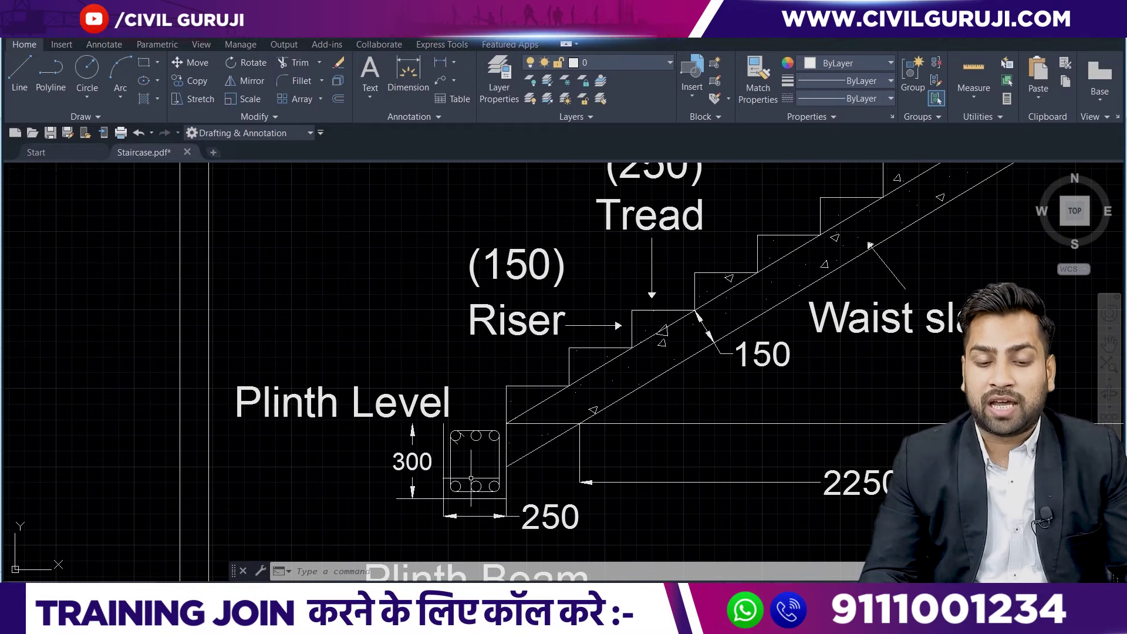
{"action": "scroll", "coordinate": [544, 439], "scroll_direction": "up", "scroll_amount": 2}
{"action": "scroll", "coordinate": [542, 431], "scroll_direction": "up", "scroll_amount": 1}
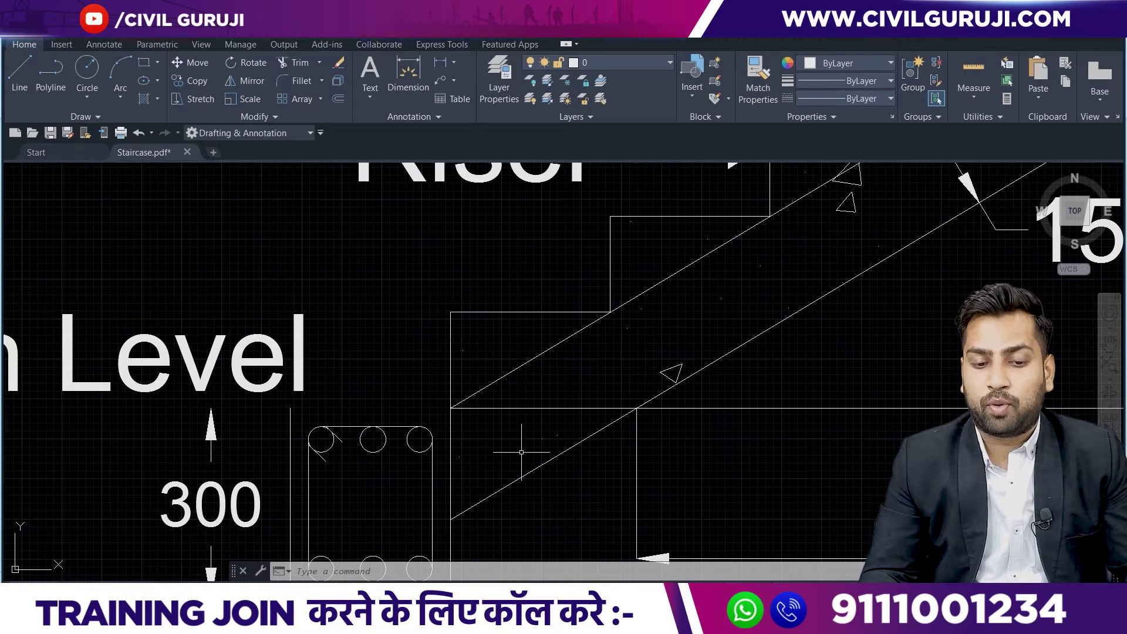
{"action": "scroll", "coordinate": [528, 446], "scroll_direction": "down", "scroll_amount": 1}
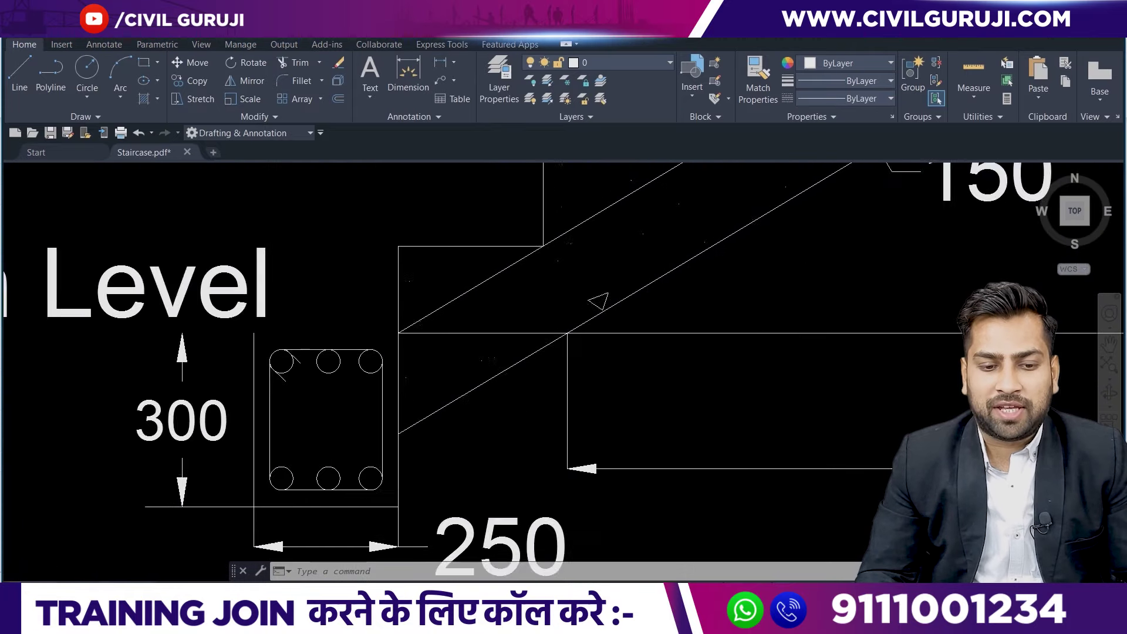
{"action": "scroll", "coordinate": [448, 372], "scroll_direction": "down", "scroll_amount": 2}
{"action": "scroll", "coordinate": [448, 372], "scroll_direction": "up", "scroll_amount": 3}
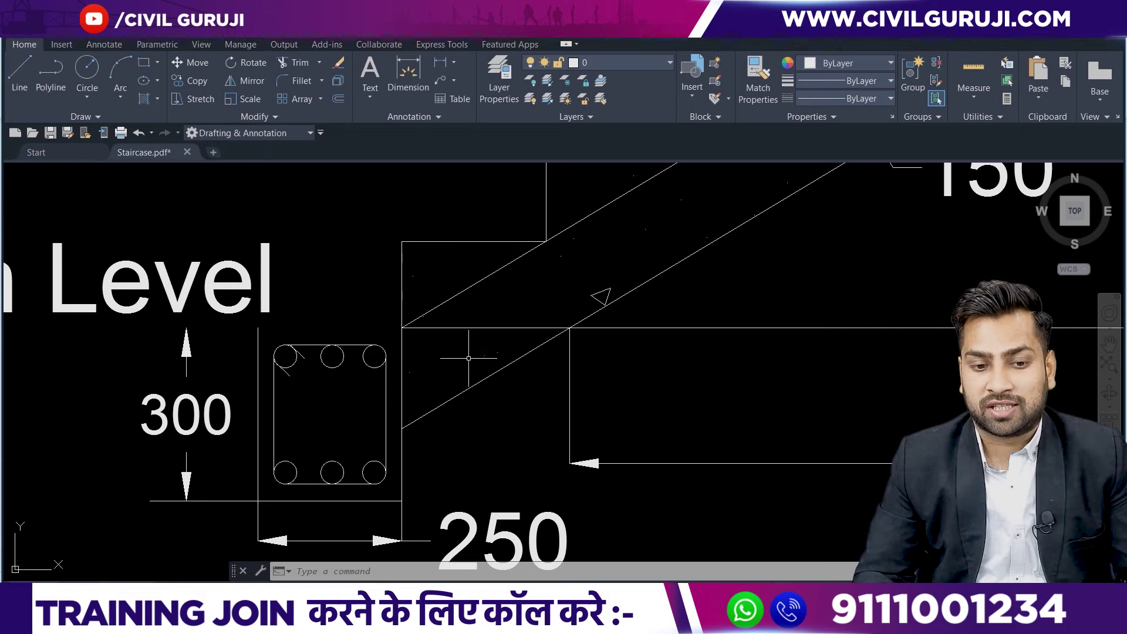
{"action": "middle_click_drag", "start_coordinate": [449, 282], "coordinate": [433, 359]}
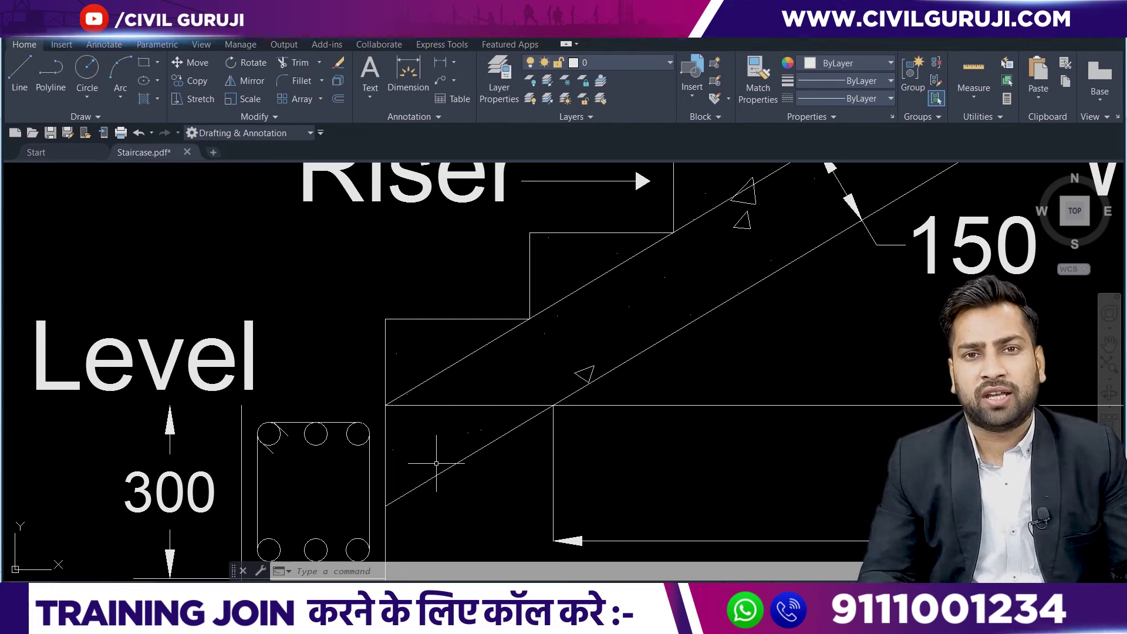
{"action": "type", "text": "di"}
Start a distance check at the plinth beam, cancel it, and return to the Excel estimate.
{"action": "key", "text": "Return"}
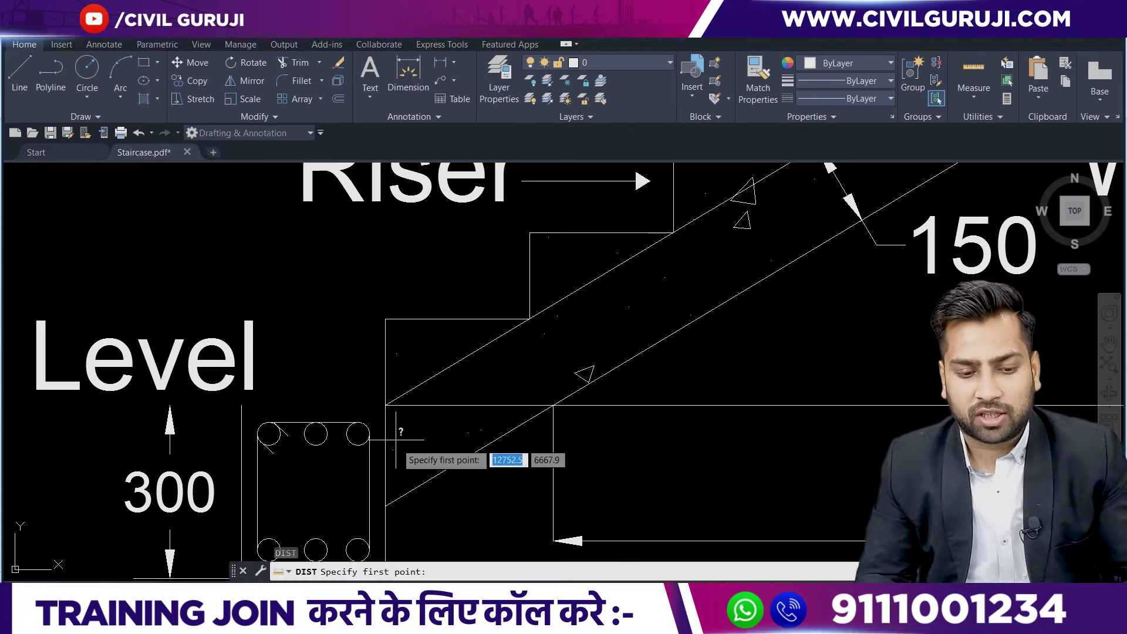
{"action": "left_click", "coordinate": [385, 405]}
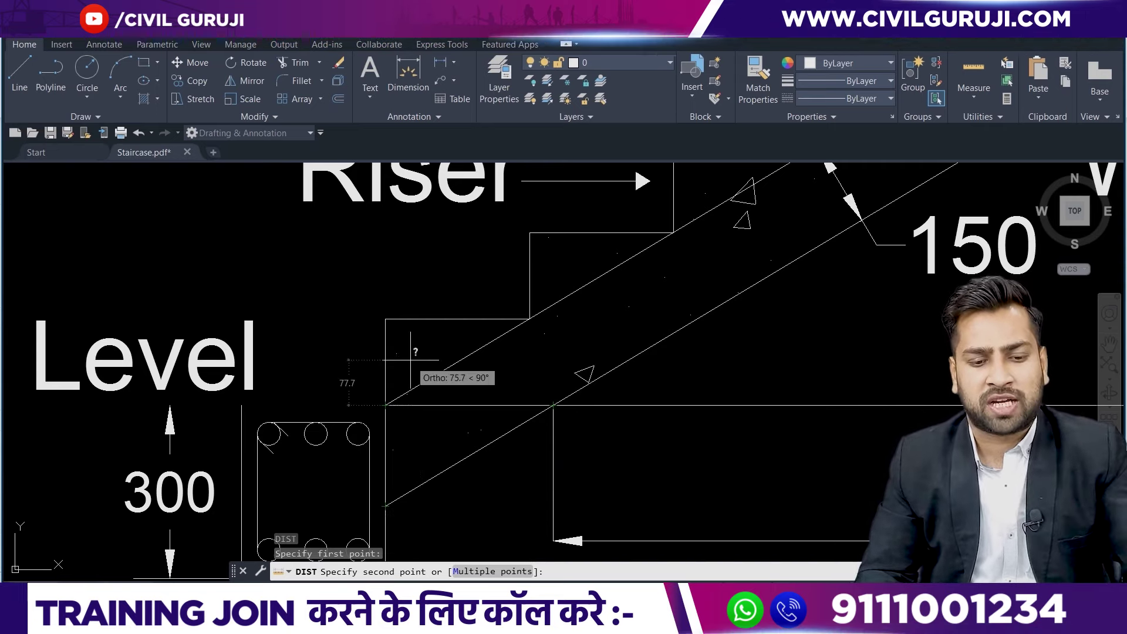
{"action": "key", "text": "Escape"}
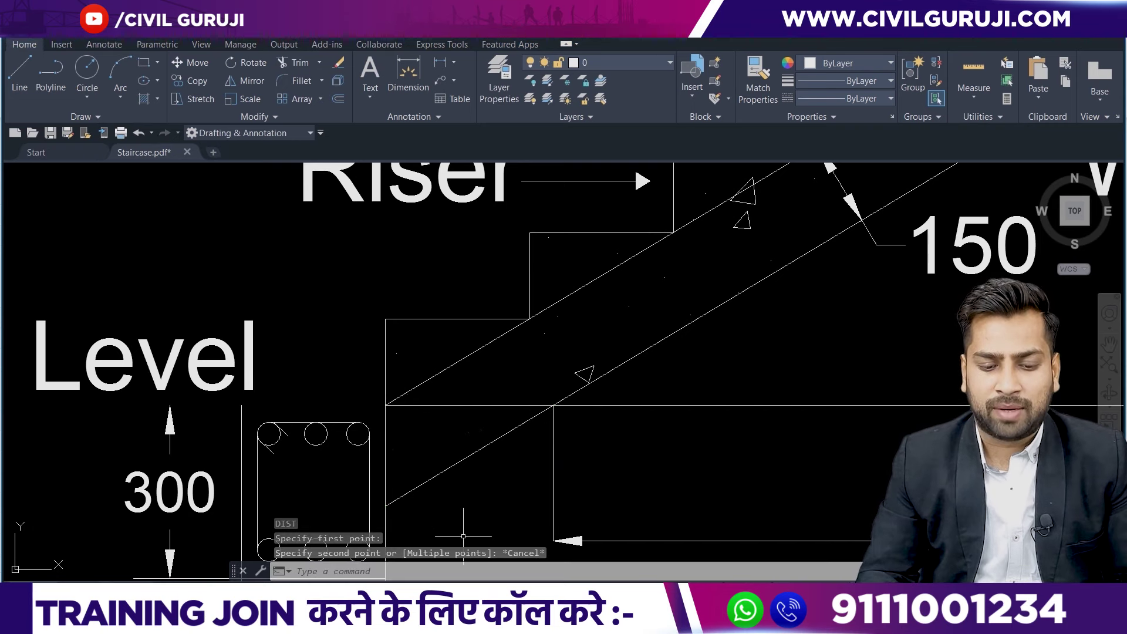
{"action": "key", "text": "alt+Tab"}
{"action": "left_click", "coordinate": [185, 458]}
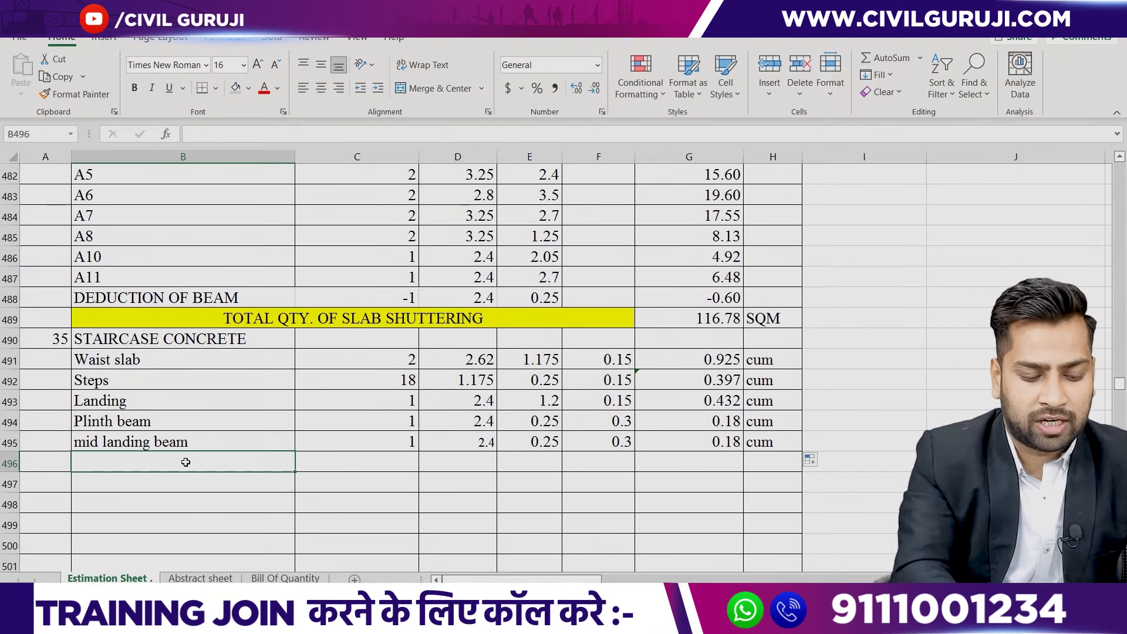
Add a 'Vol. of extra space' row with quantity 1, breadth 0.291 and height 0.175.
{"action": "type", "text": "Vol. o"}
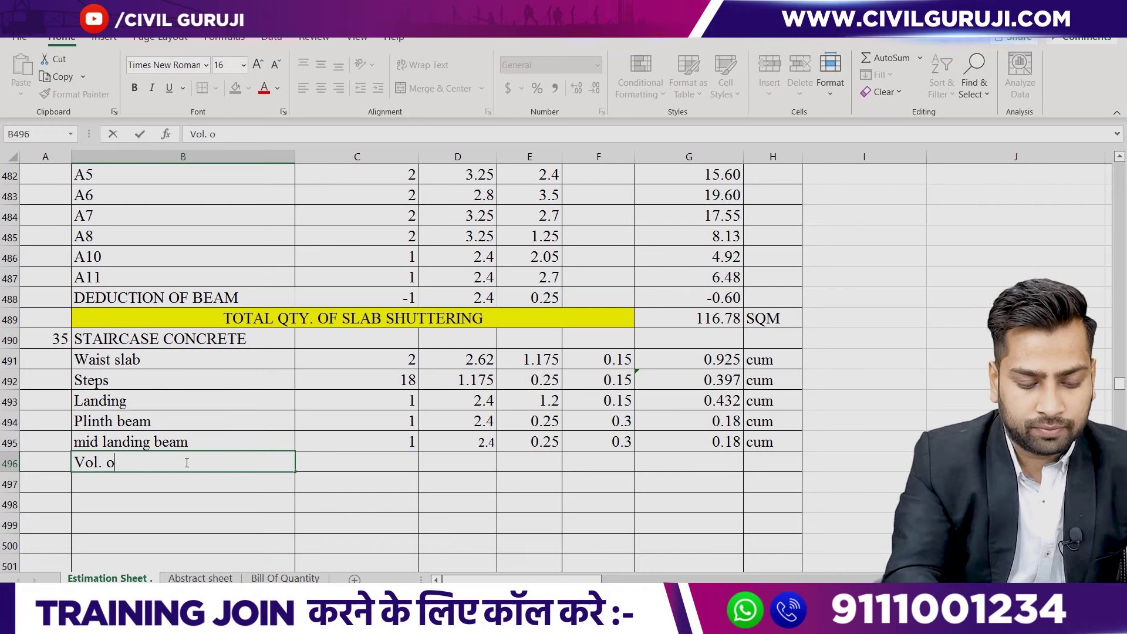
{"action": "type", "text": "f extra"}
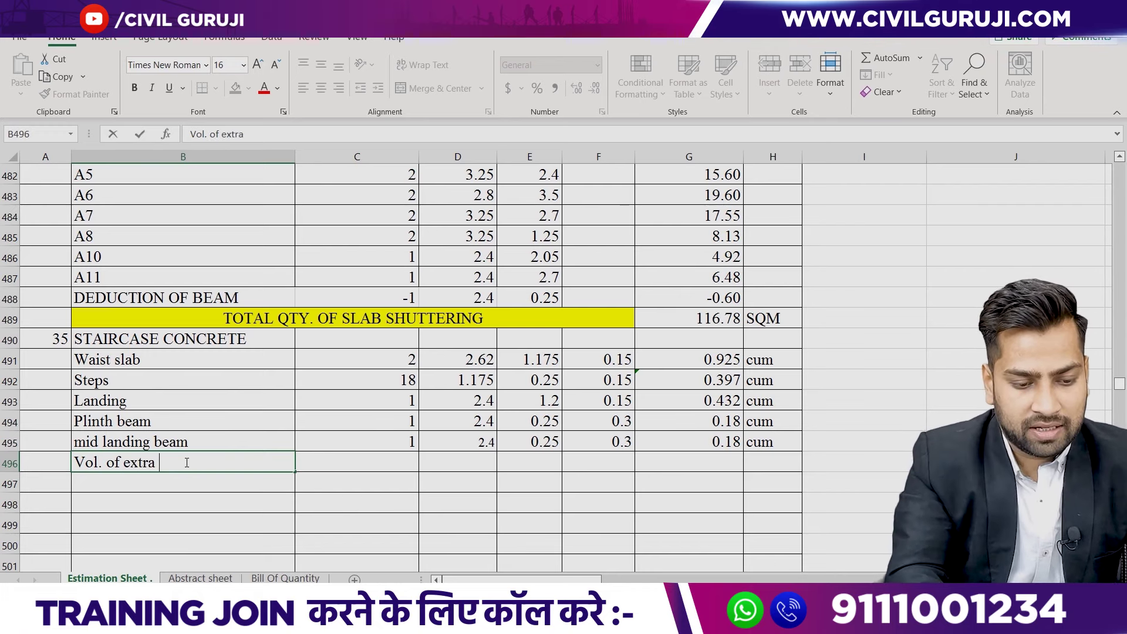
{"action": "type", "text": " space"}
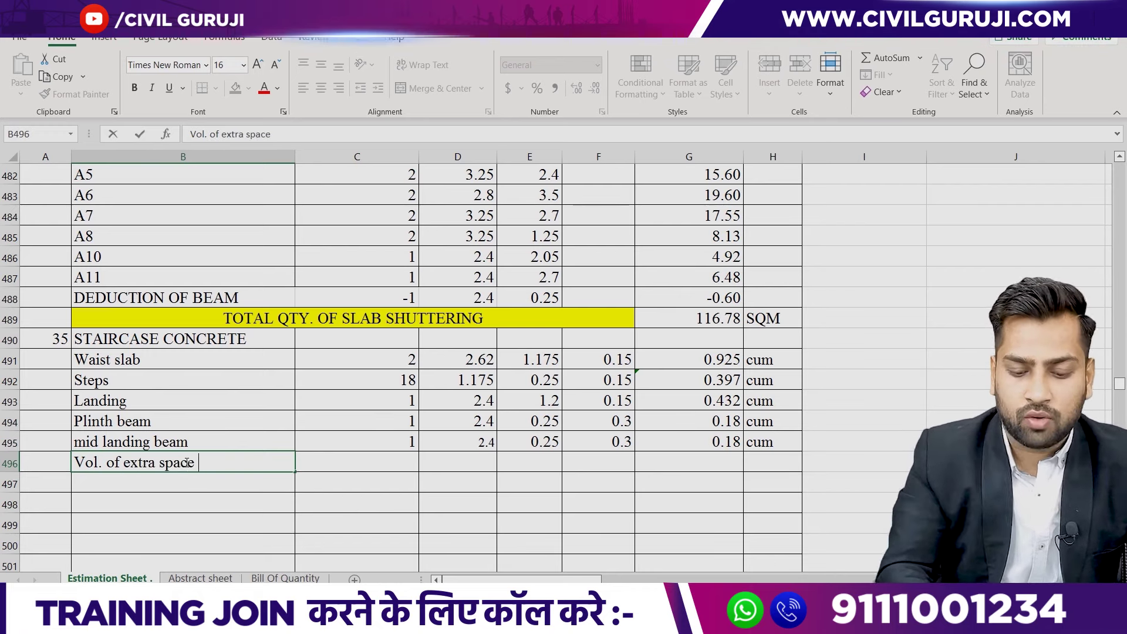
{"action": "key", "text": "Tab"}
{"action": "type", "text": "1"}
{"action": "key", "text": "Tab"}
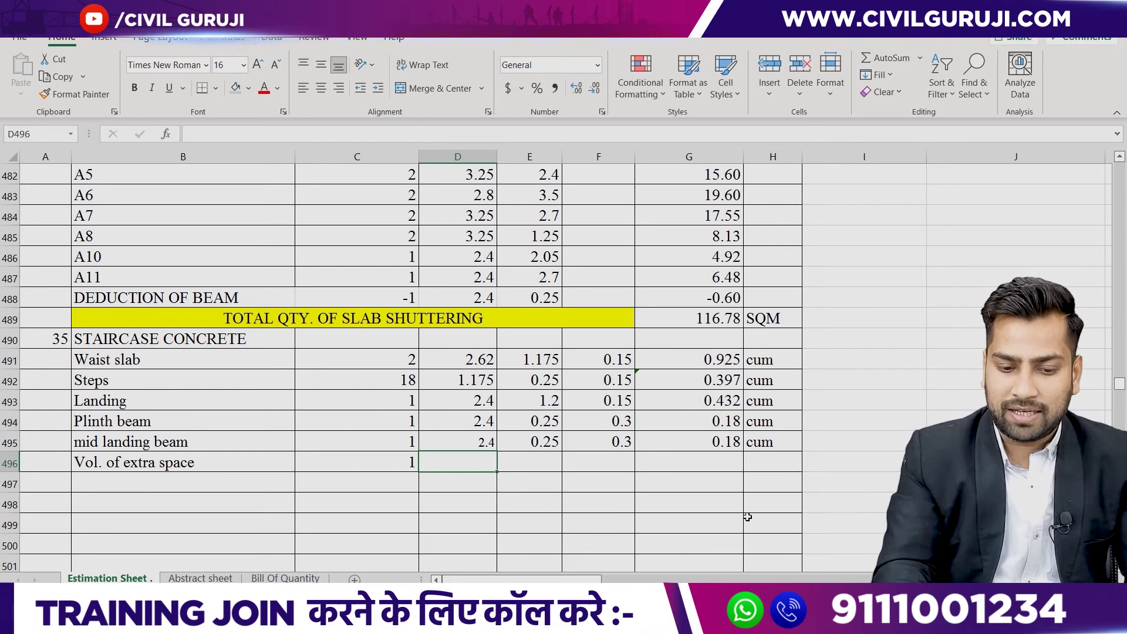
{"action": "key", "text": "Right"}
{"action": "type", "text": "0."}
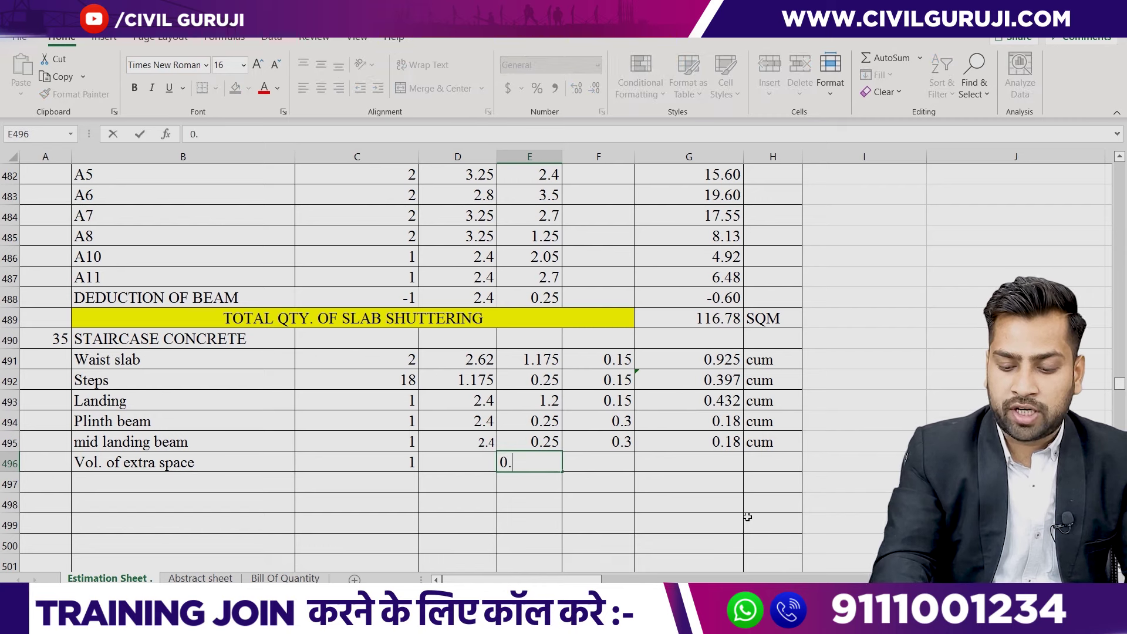
{"action": "key", "text": "Right"}
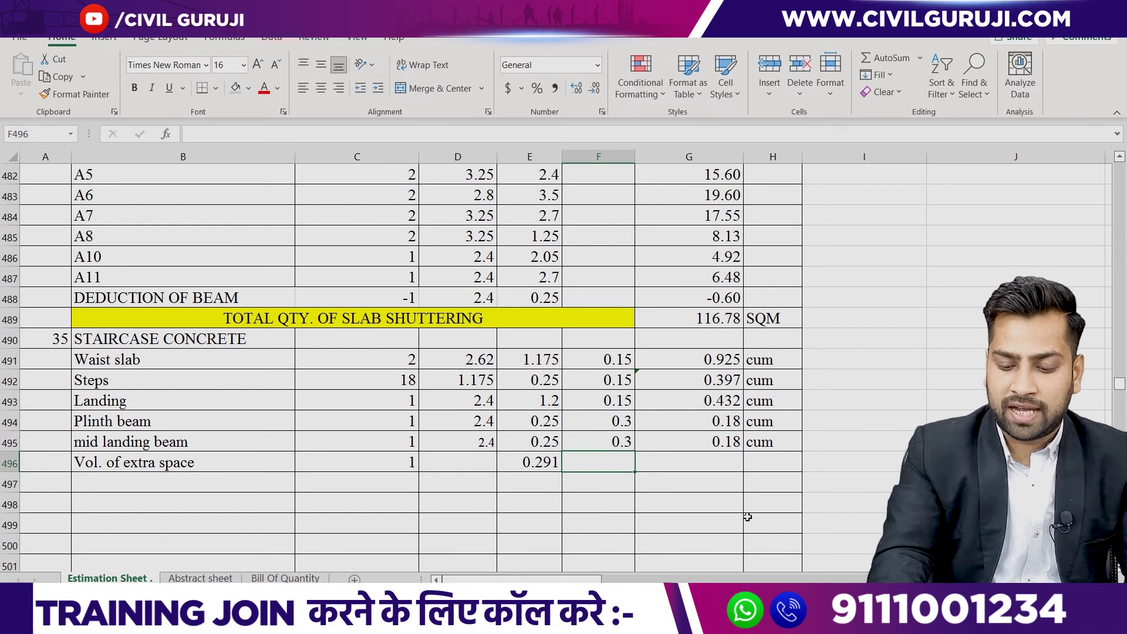
{"action": "type", "text": "0.175"}
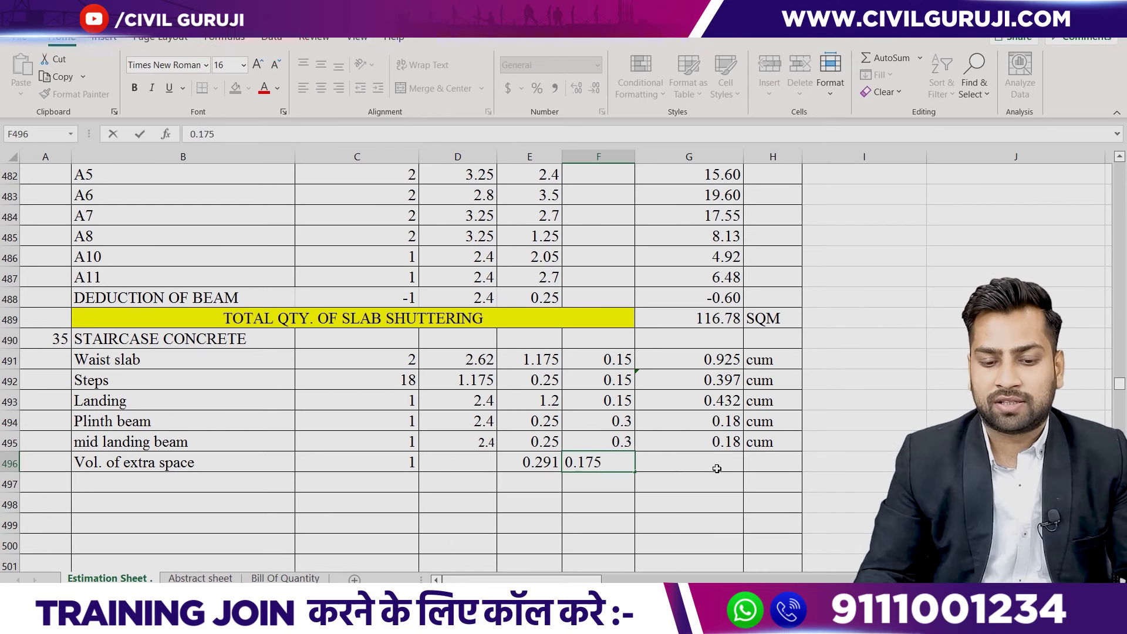
{"action": "key", "text": "Right"}
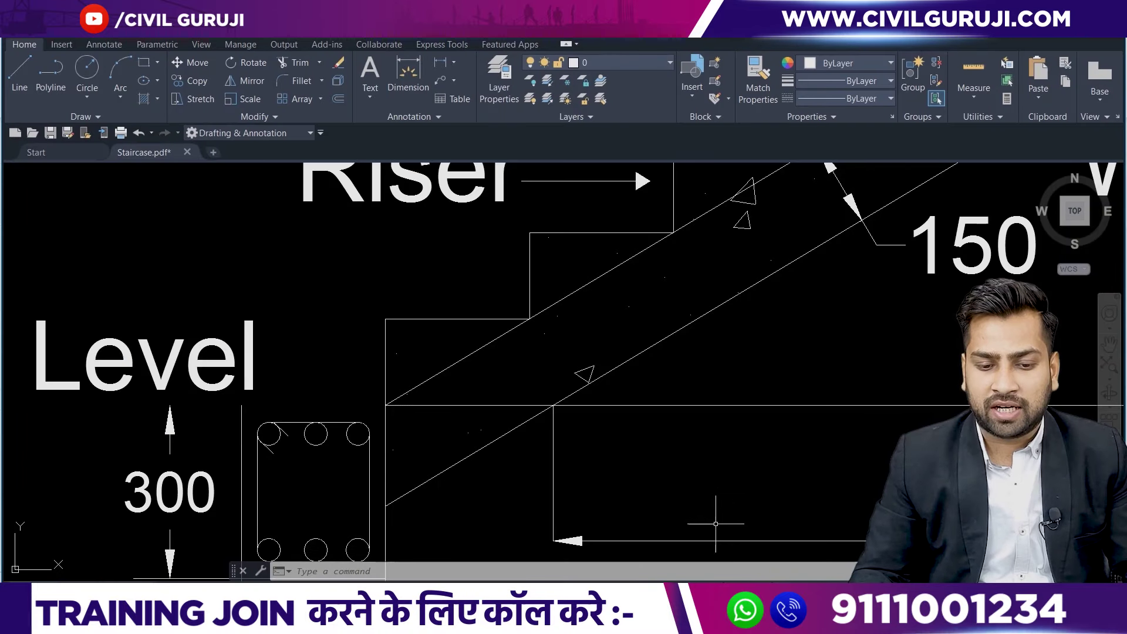
Enter 1.175 as the extra-space length after checking the staircase plan.
{"action": "scroll", "coordinate": [591, 506], "scroll_direction": "down", "scroll_amount": 2}
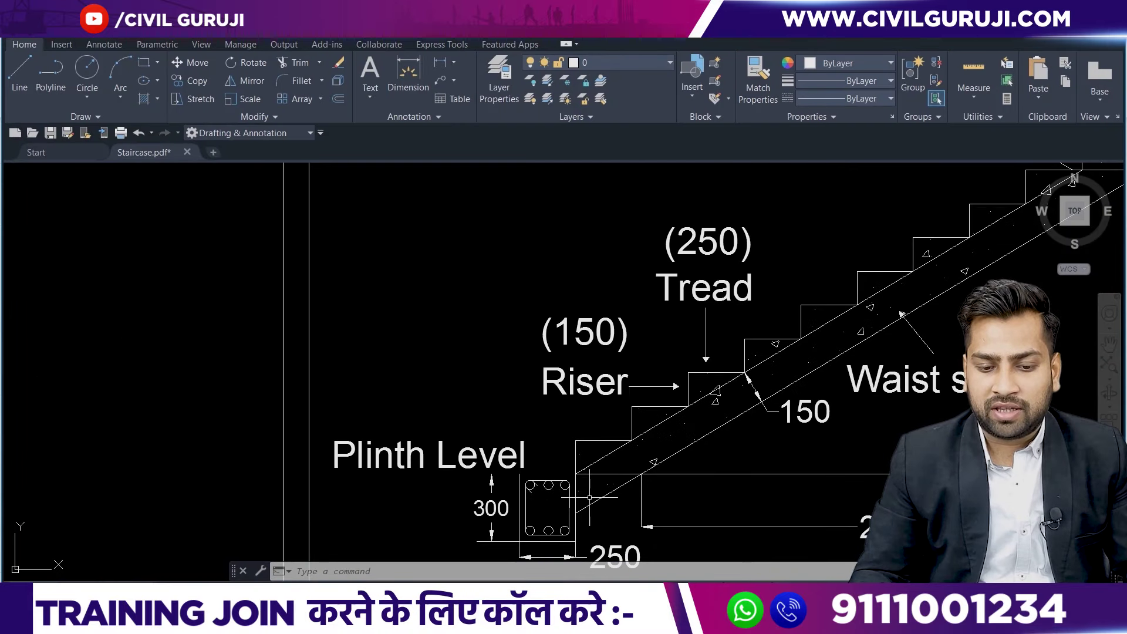
{"action": "scroll", "coordinate": [589, 461], "scroll_direction": "down", "scroll_amount": 3}
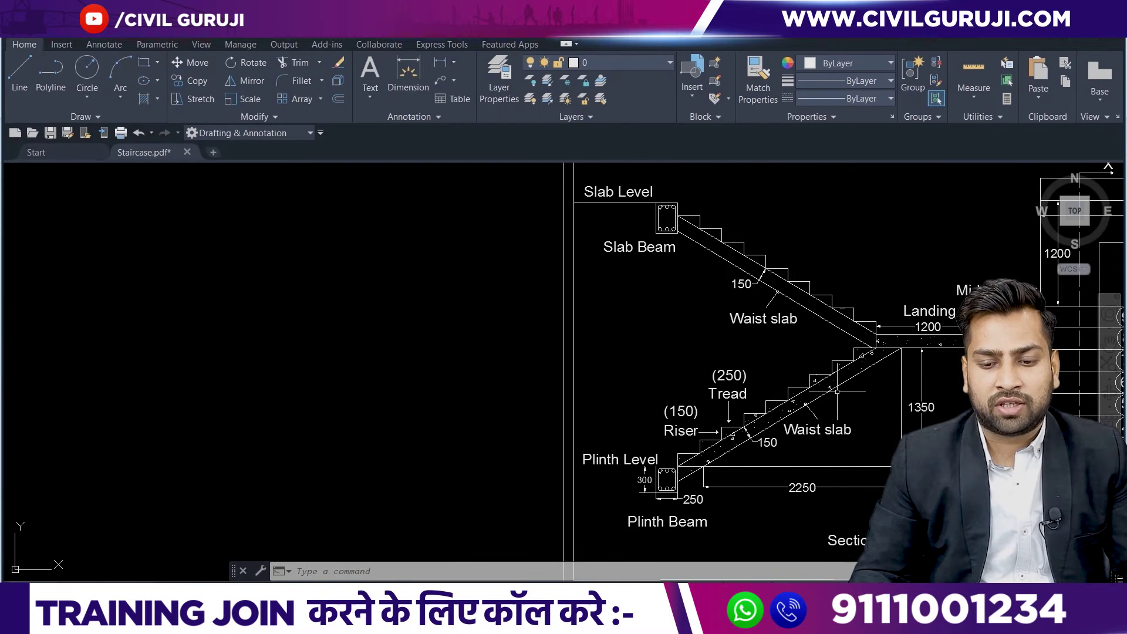
{"action": "middle_click_drag", "start_coordinate": [589, 461], "coordinate": [358, 461]}
{"action": "middle_click_drag", "start_coordinate": [968, 502], "coordinate": [875, 469]}
{"action": "scroll", "coordinate": [874, 470], "scroll_direction": "up", "scroll_amount": 4}
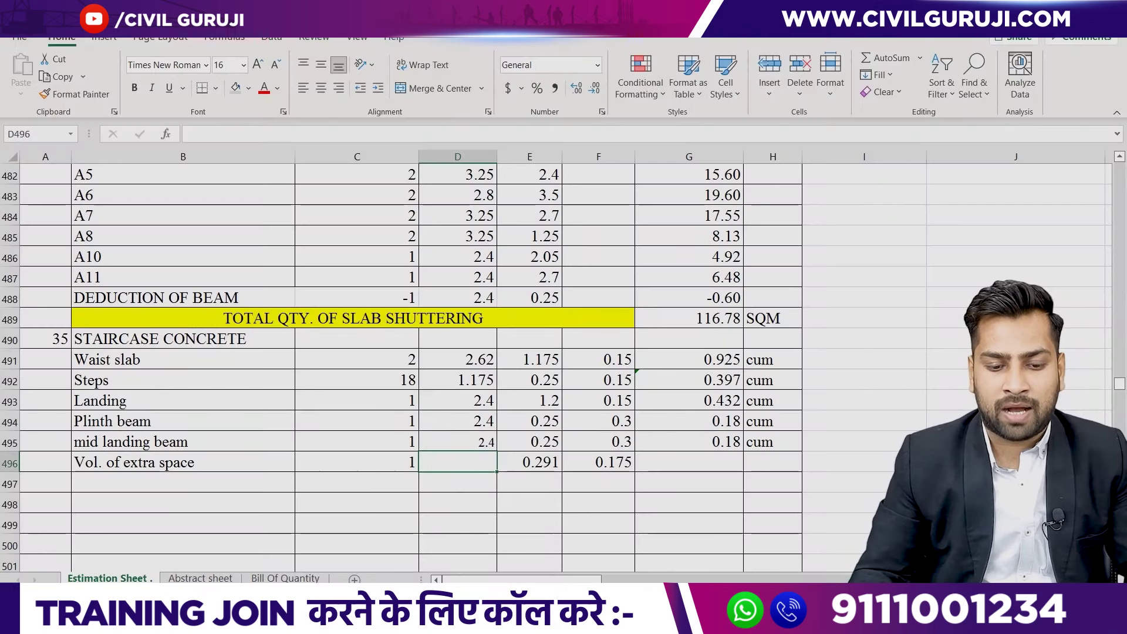
{"action": "type", "text": "1.175"}
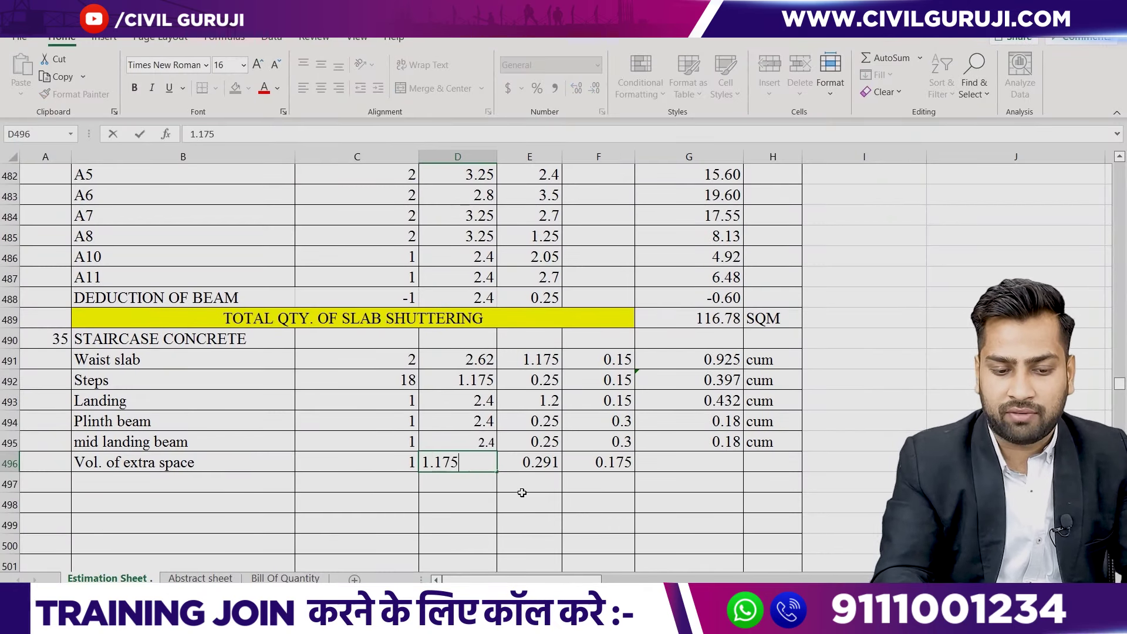
{"action": "key", "text": "Tab"}
Change G496 to =(C496*D496*E496*F496)/2, halving the volume to 0.0299.
{"action": "left_click", "coordinate": [659, 465]}
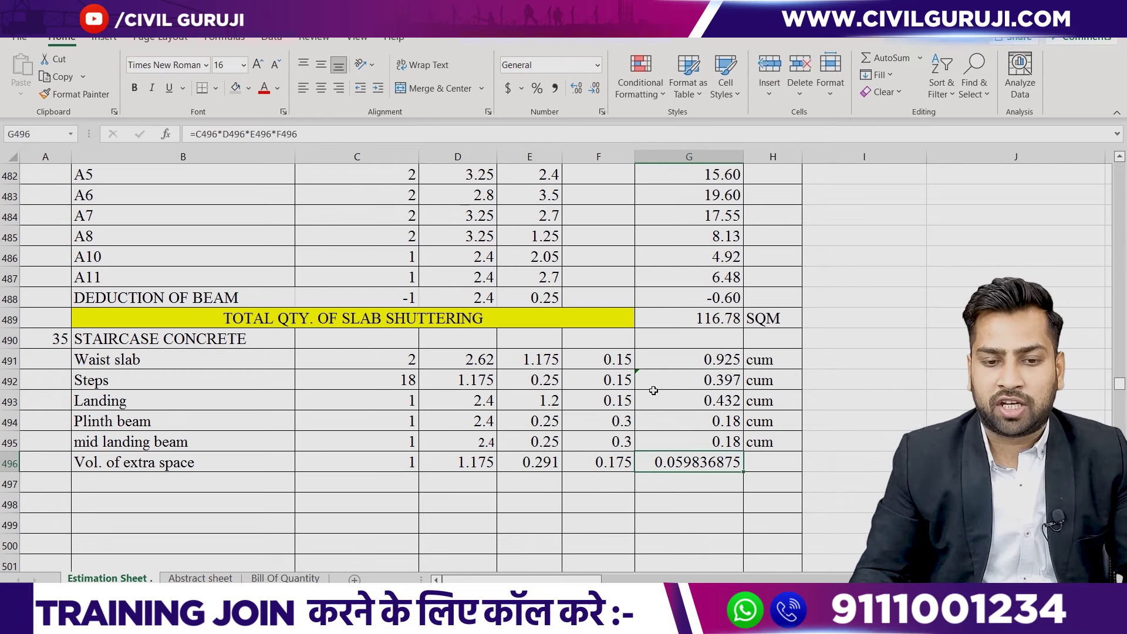
{"action": "left_click", "coordinate": [594, 89]}
{"action": "left_click", "coordinate": [594, 89]}
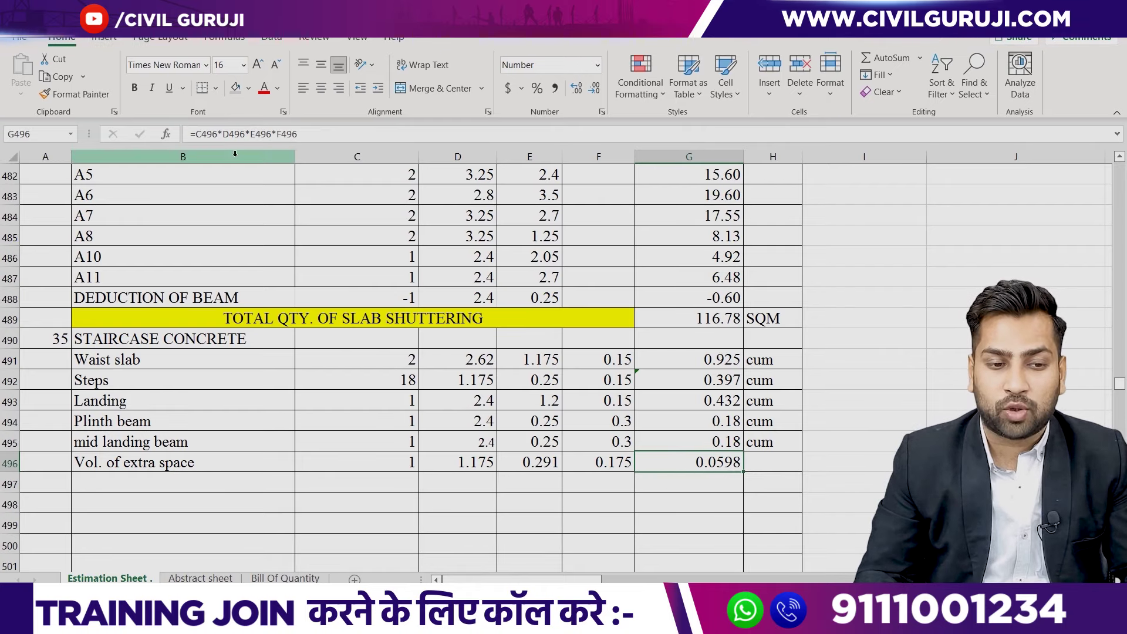
{"action": "left_click", "coordinate": [198, 134]}
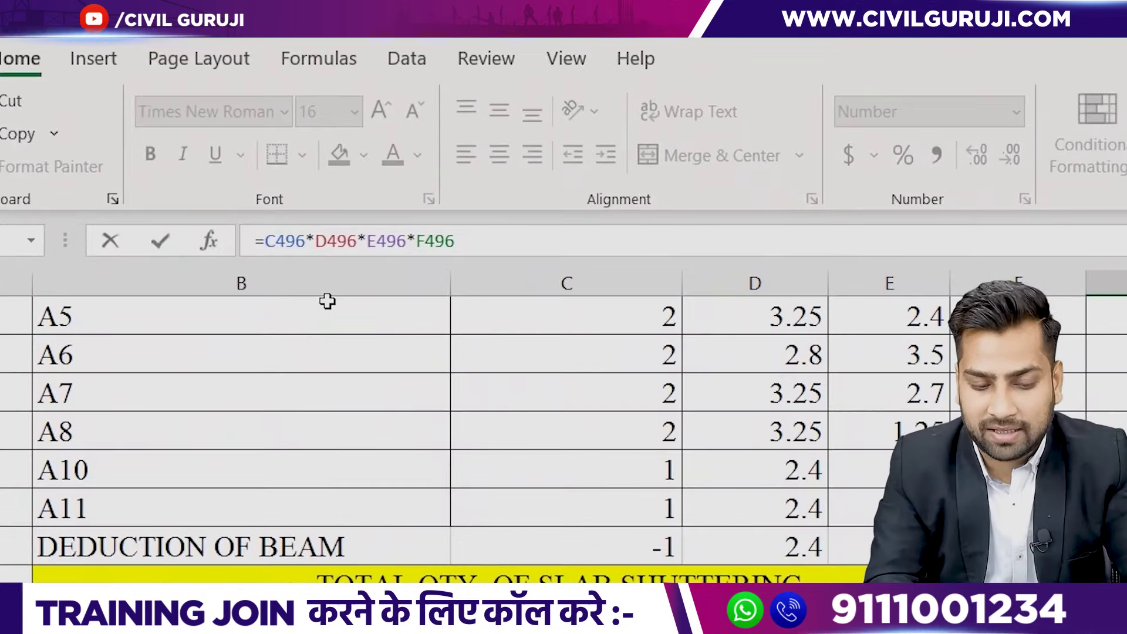
{"action": "type", "text": "("}
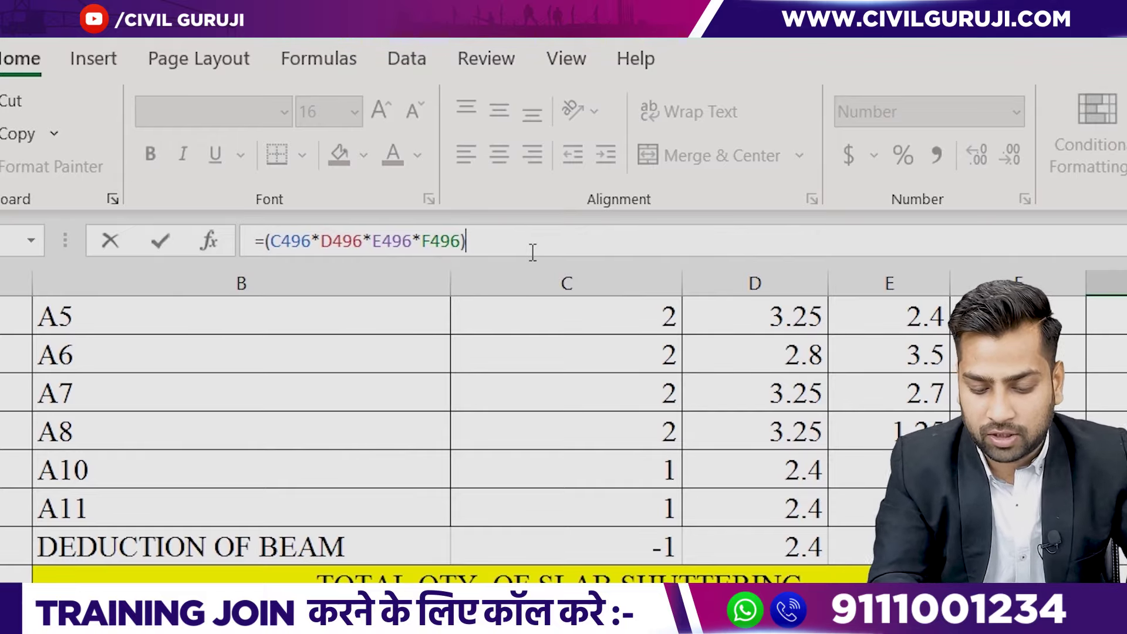
{"action": "type", "text": "2"}
{"action": "key", "text": "Return"}
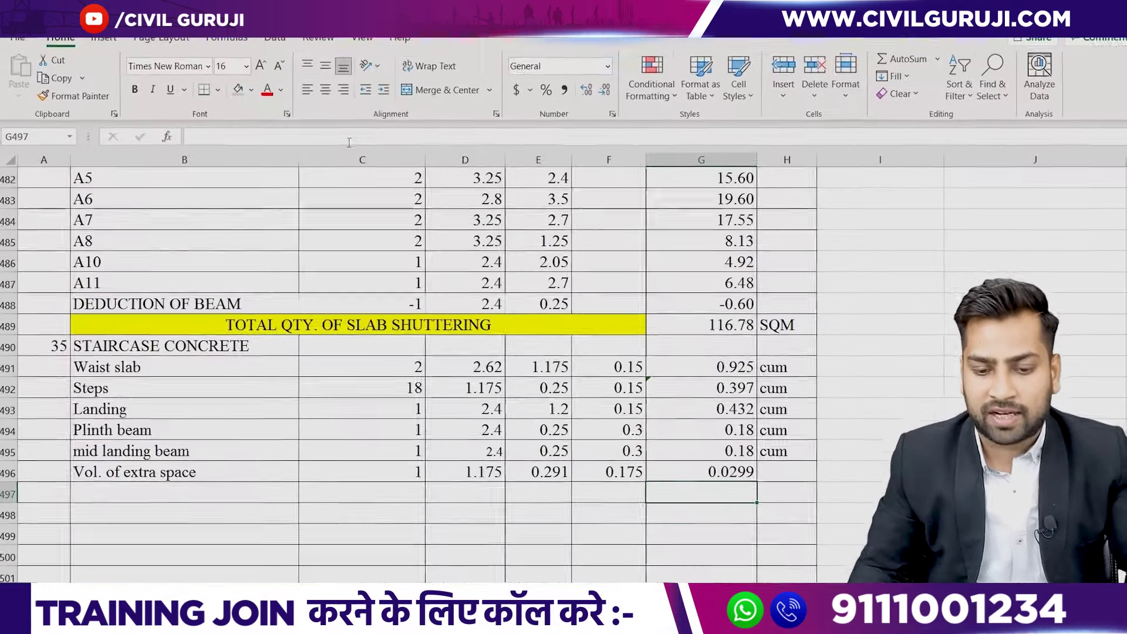
Measure the triangle beside the plinth beam with AREA (25500.0, perimeter 806.5), then return to Excel.
{"action": "left_click", "coordinate": [730, 467]}
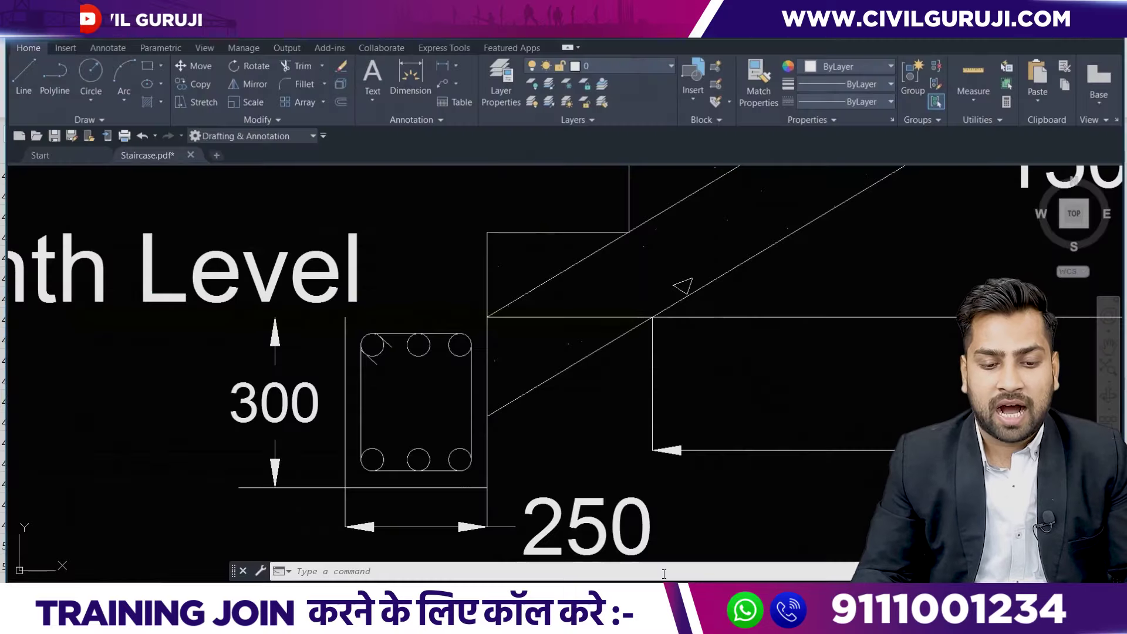
{"action": "type", "text": "AE"}
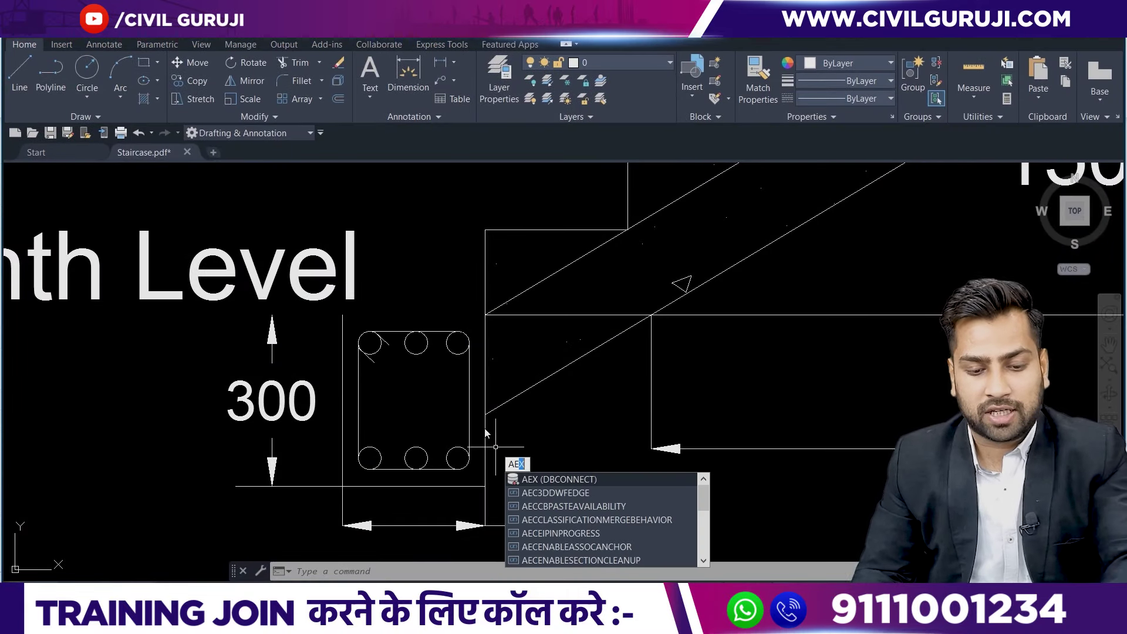
{"action": "type", "text": "rea"}
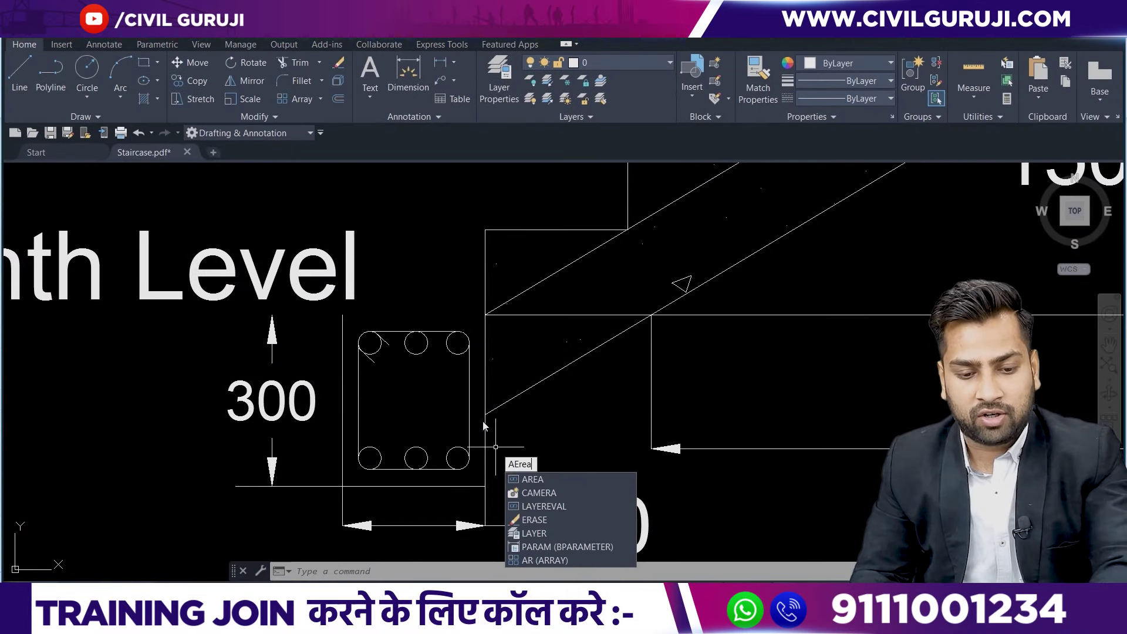
{"action": "key", "text": "Return"}
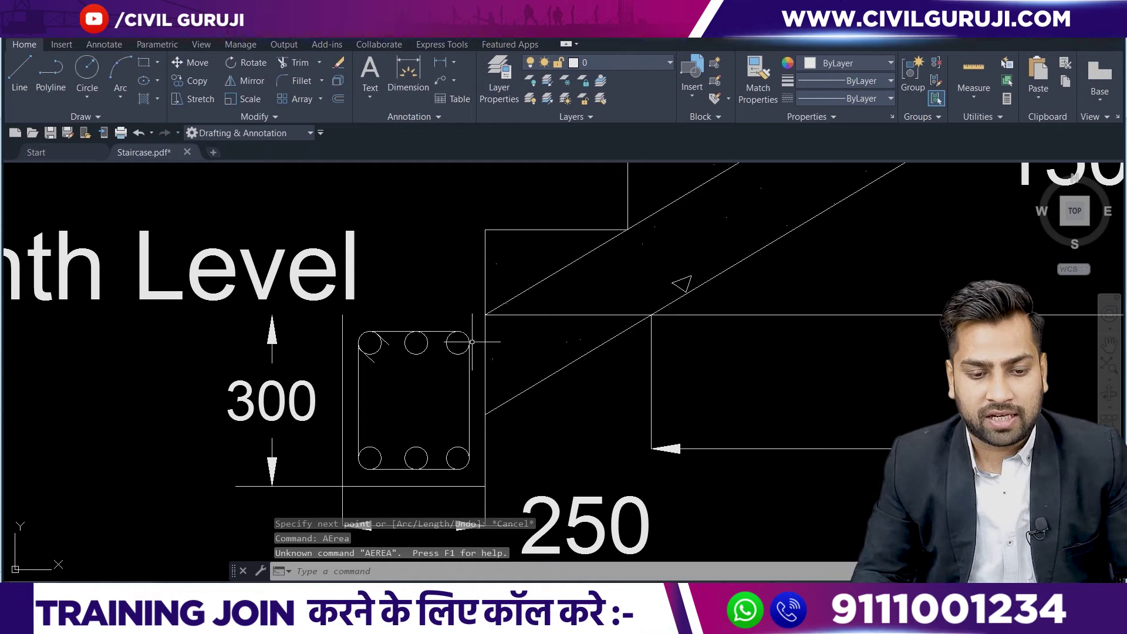
{"action": "key", "text": "Escape"}
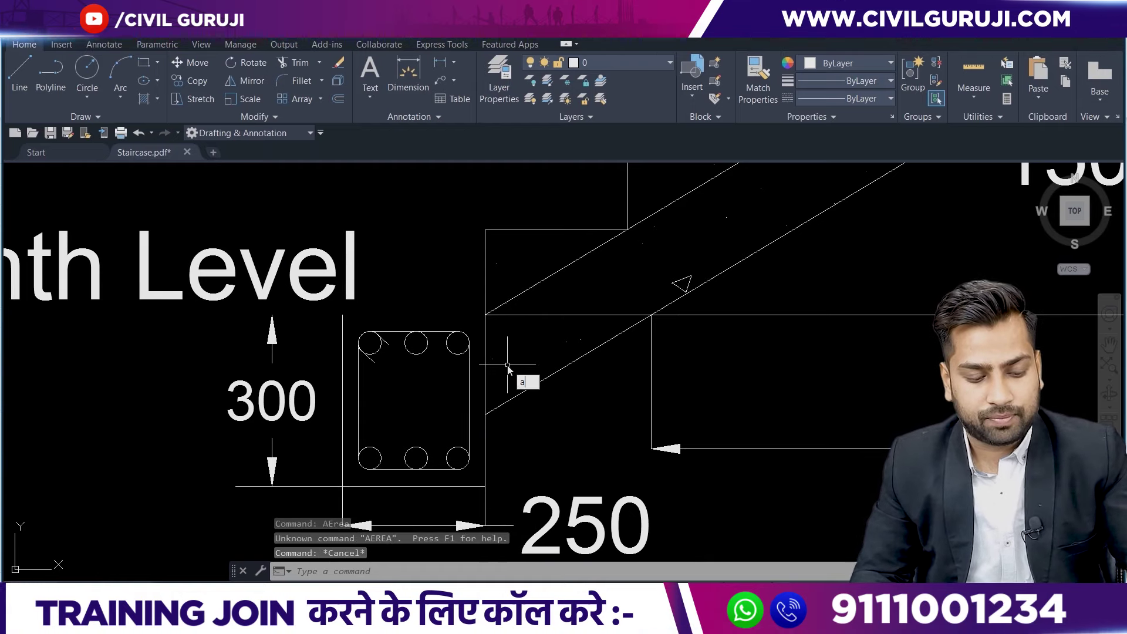
{"action": "type", "text": "AREA"}
{"action": "key", "text": "Return"}
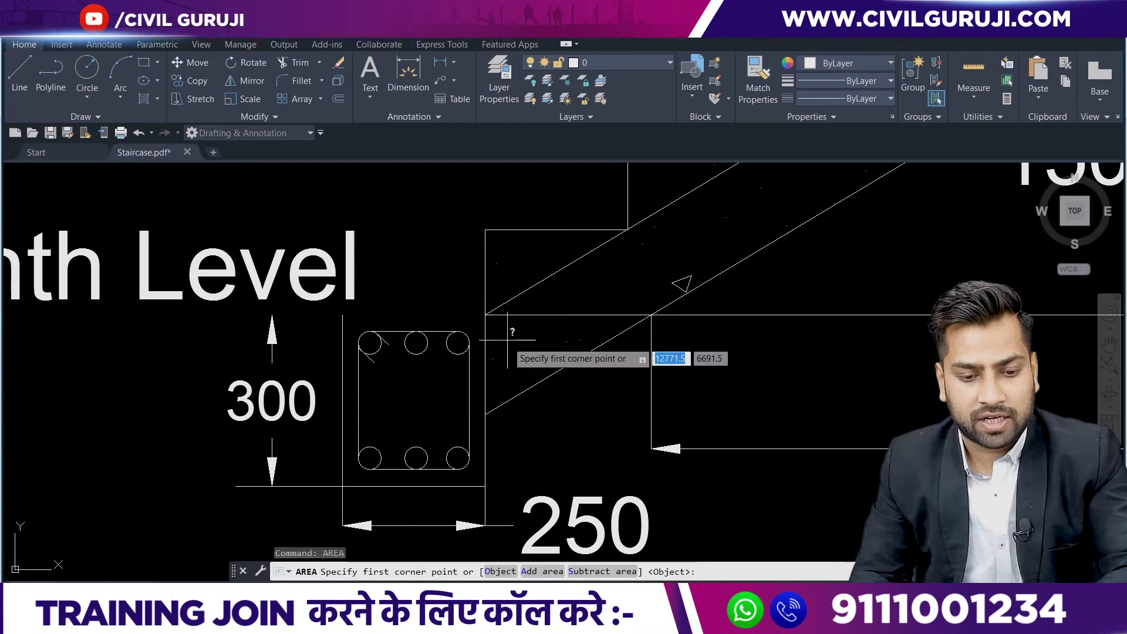
{"action": "left_click", "coordinate": [485, 315]}
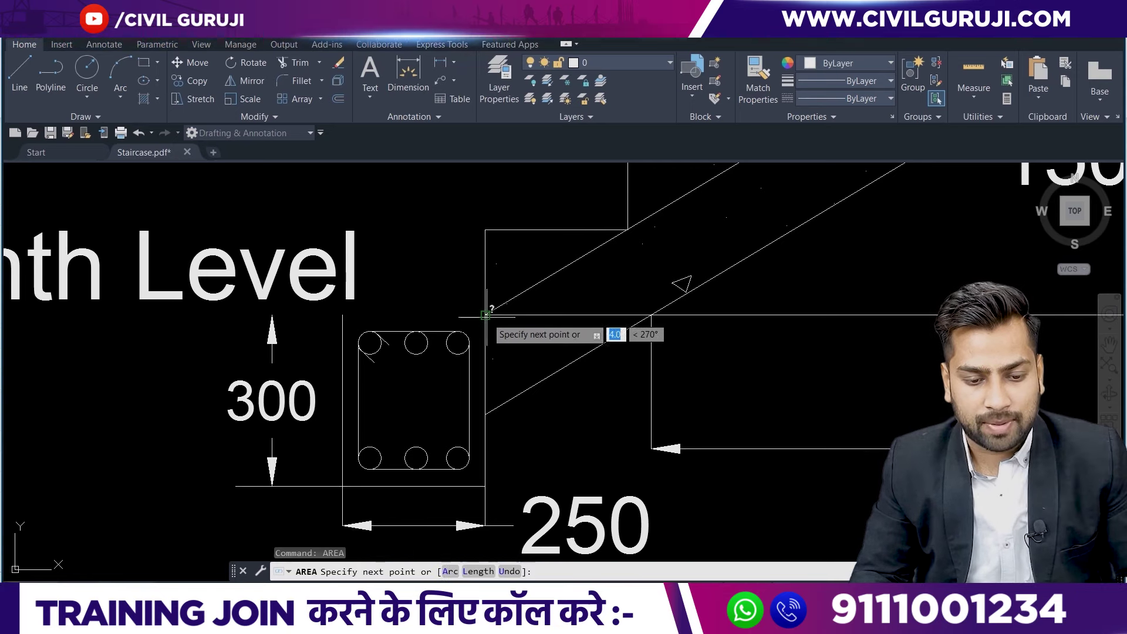
{"action": "left_click", "coordinate": [486, 414]}
{"action": "left_click", "coordinate": [652, 314]}
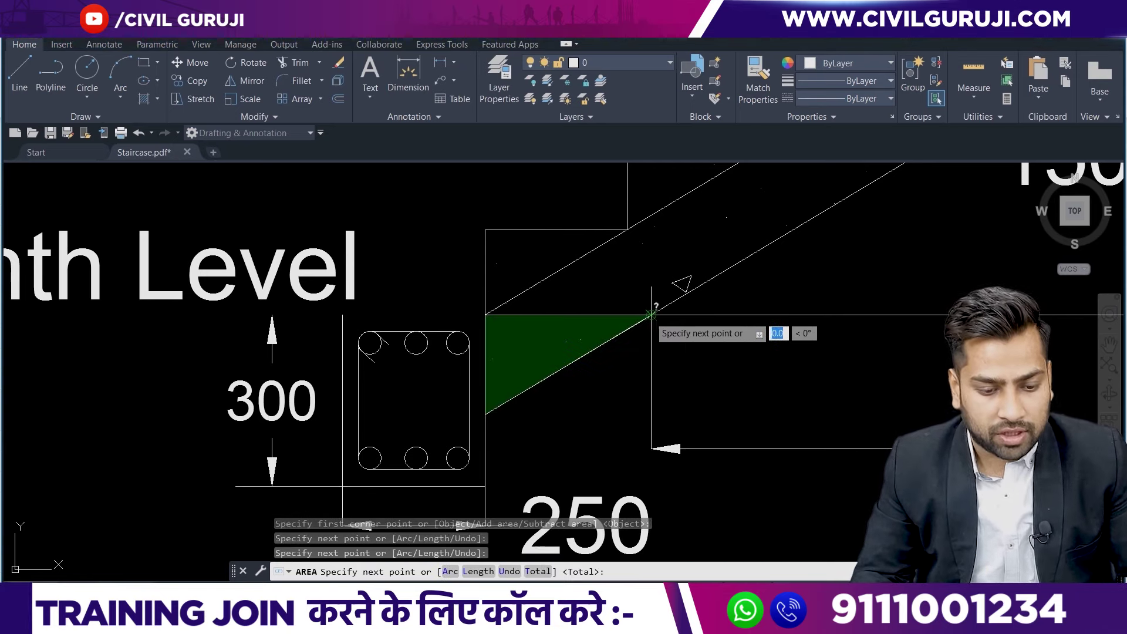
{"action": "right_click", "coordinate": [641, 298]}
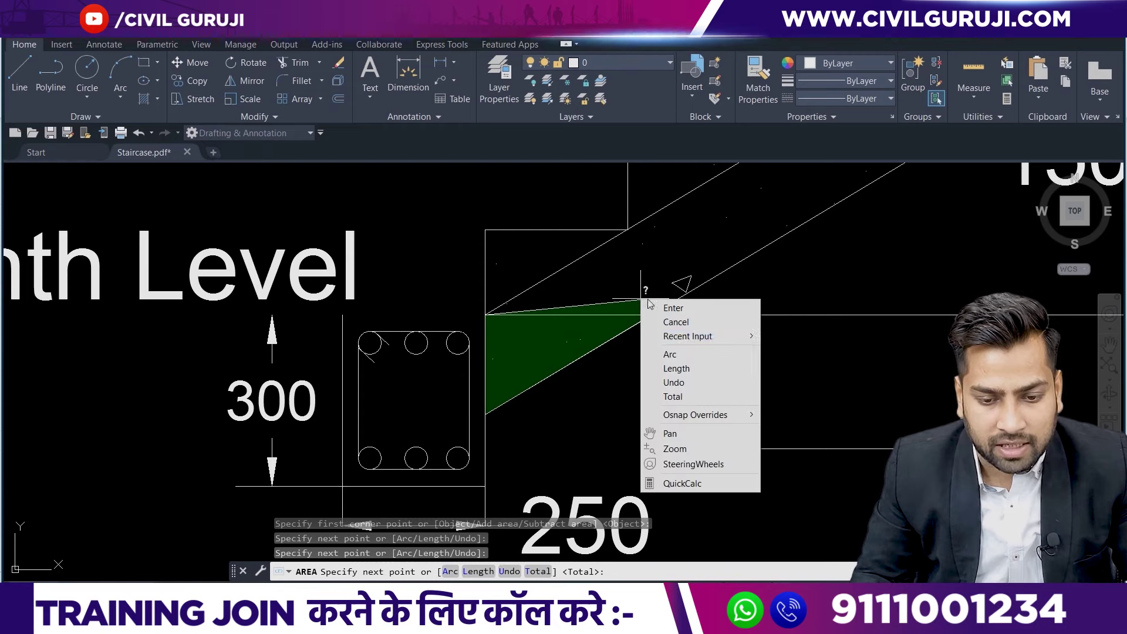
{"action": "left_click", "coordinate": [684, 311]}
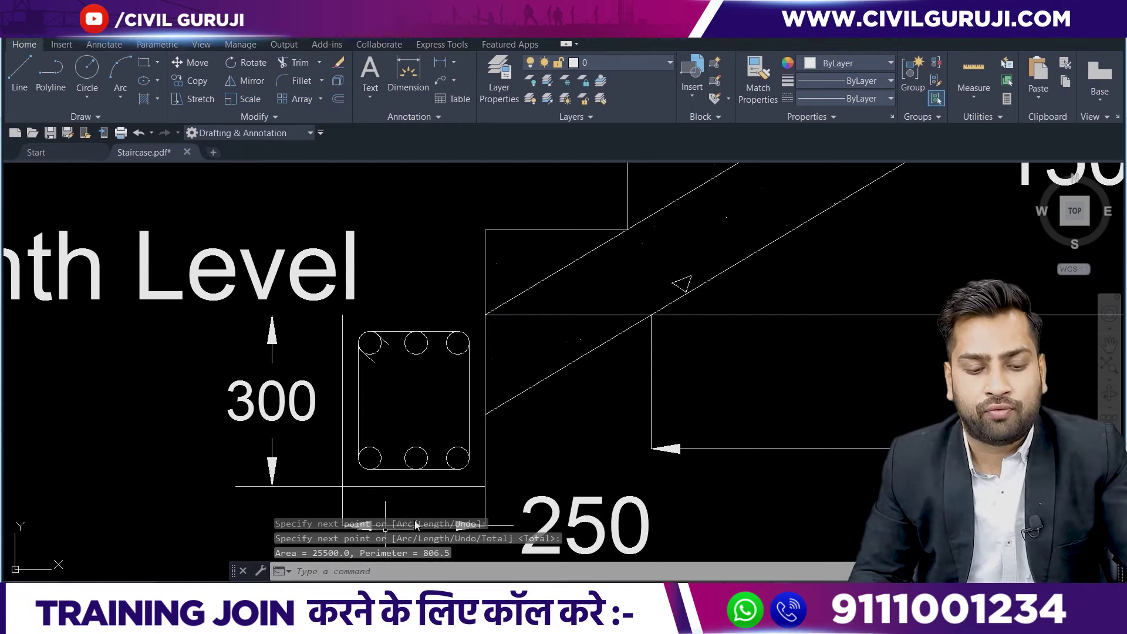
{"action": "key", "text": "alt+Tab"}
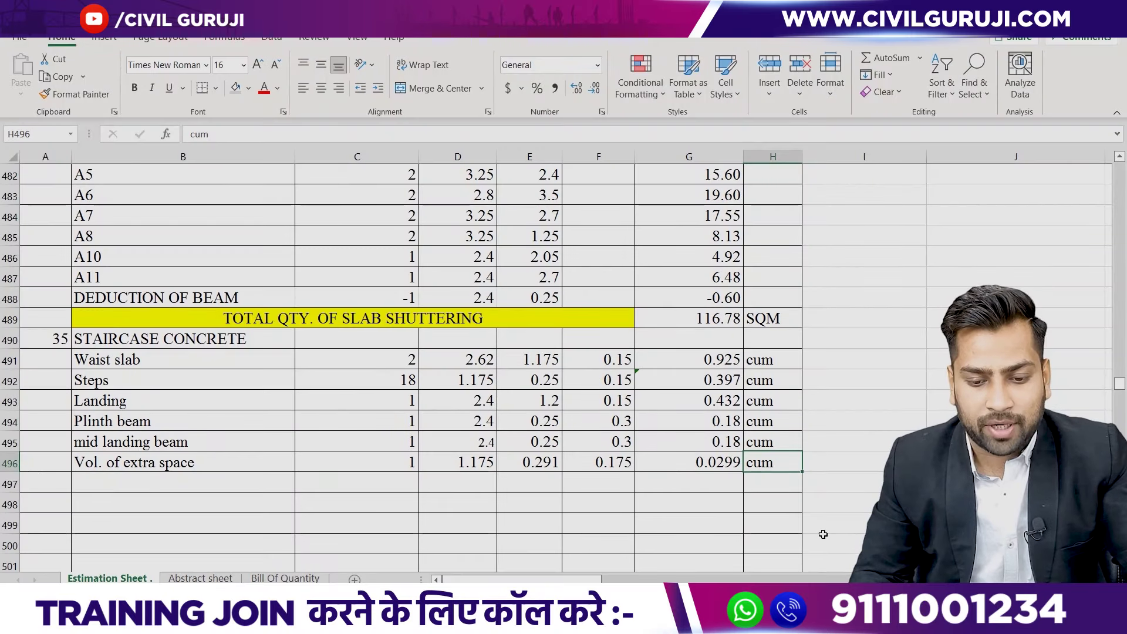
Enter 25500 in I493 and the triangle area =E496*F496/2 in I496.
{"action": "left_click", "coordinate": [830, 396]}
{"action": "type", "text": "2"}
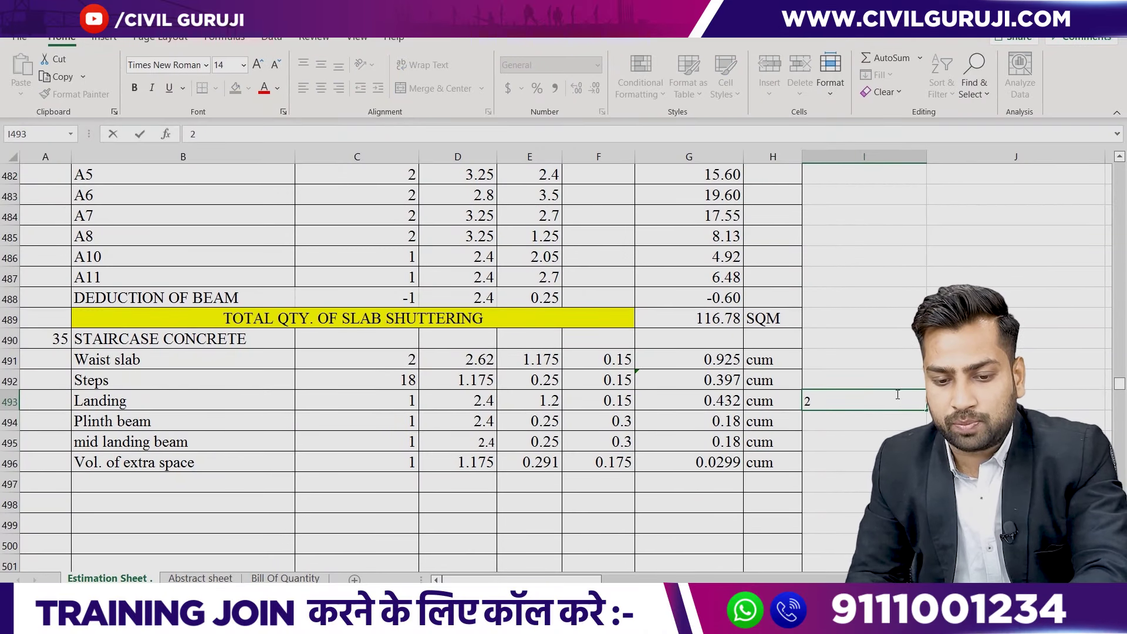
{"action": "type", "text": "5500"}
{"action": "left_click", "coordinate": [840, 462]}
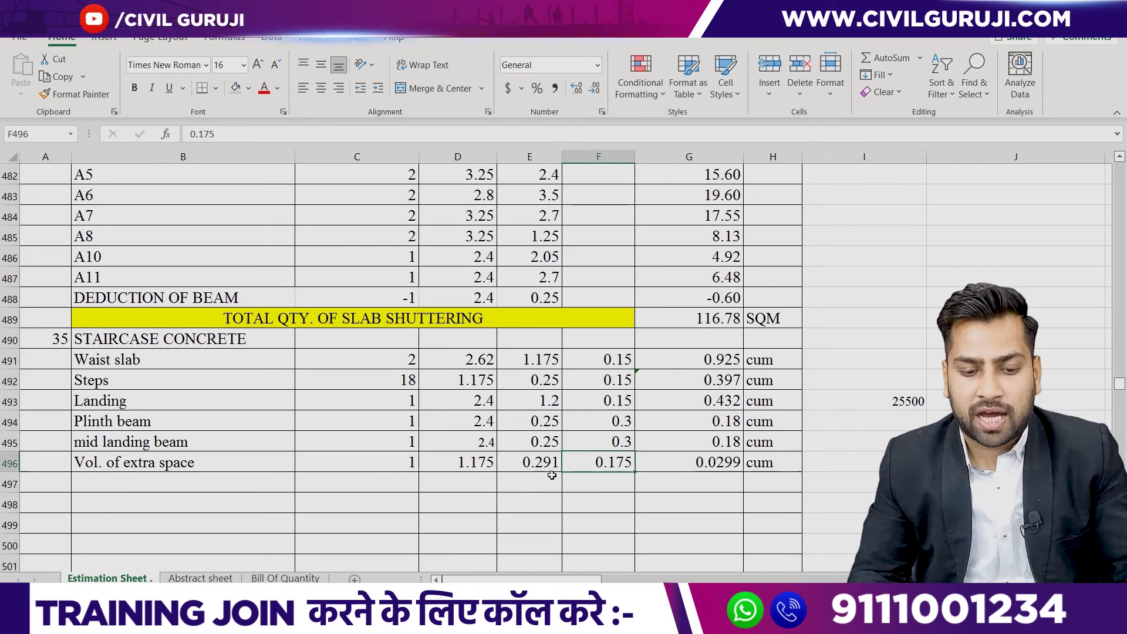
{"action": "left_click", "coordinate": [867, 454]}
{"action": "type", "text": "="}
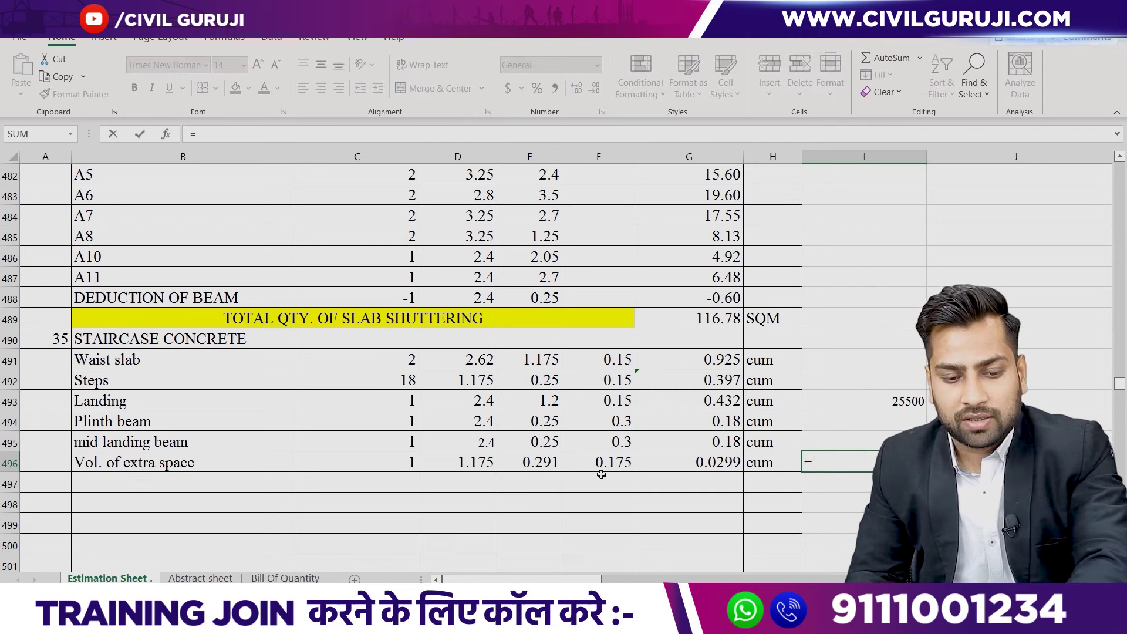
{"action": "left_click", "coordinate": [538, 461]}
{"action": "type", "text": "*"}
{"action": "left_click", "coordinate": [598, 467]}
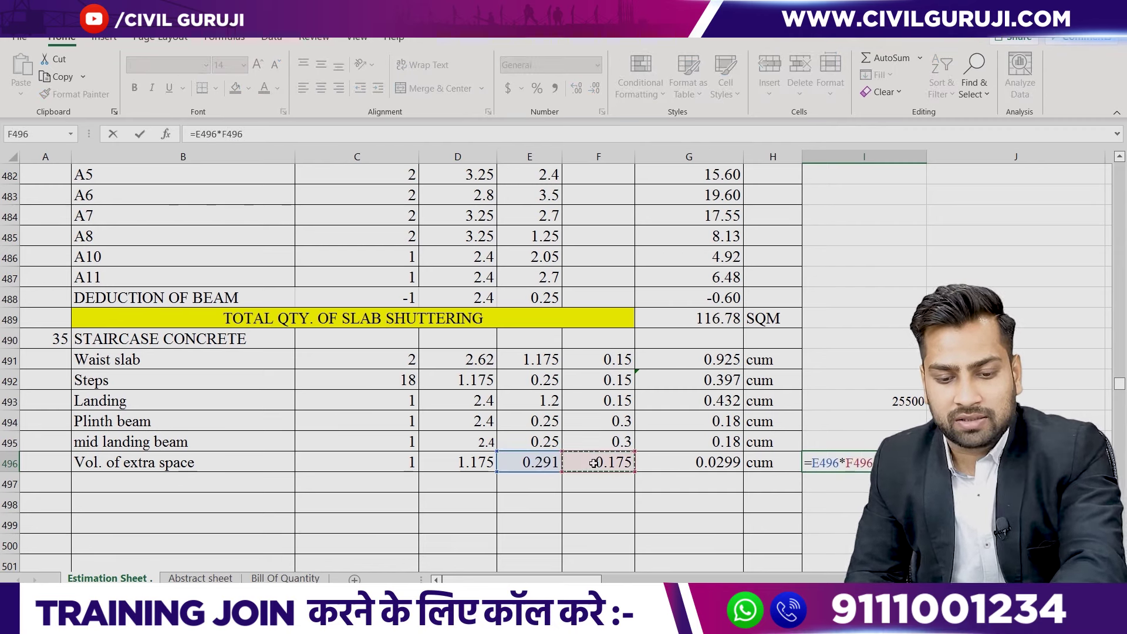
{"action": "type", "text": "/2"}
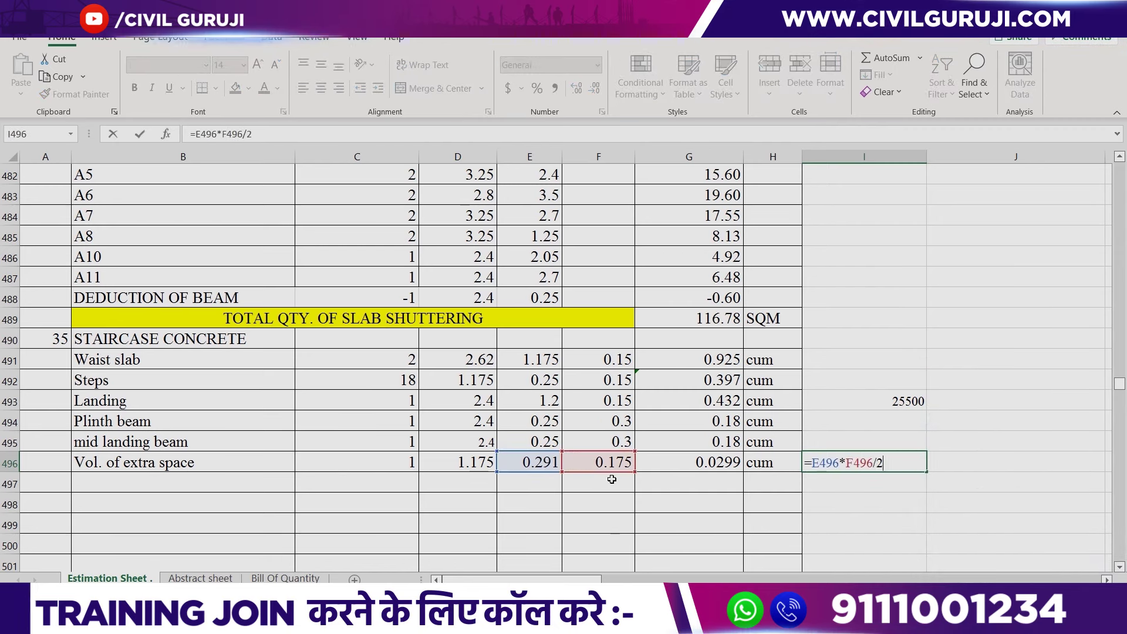
{"action": "key", "text": "Return"}
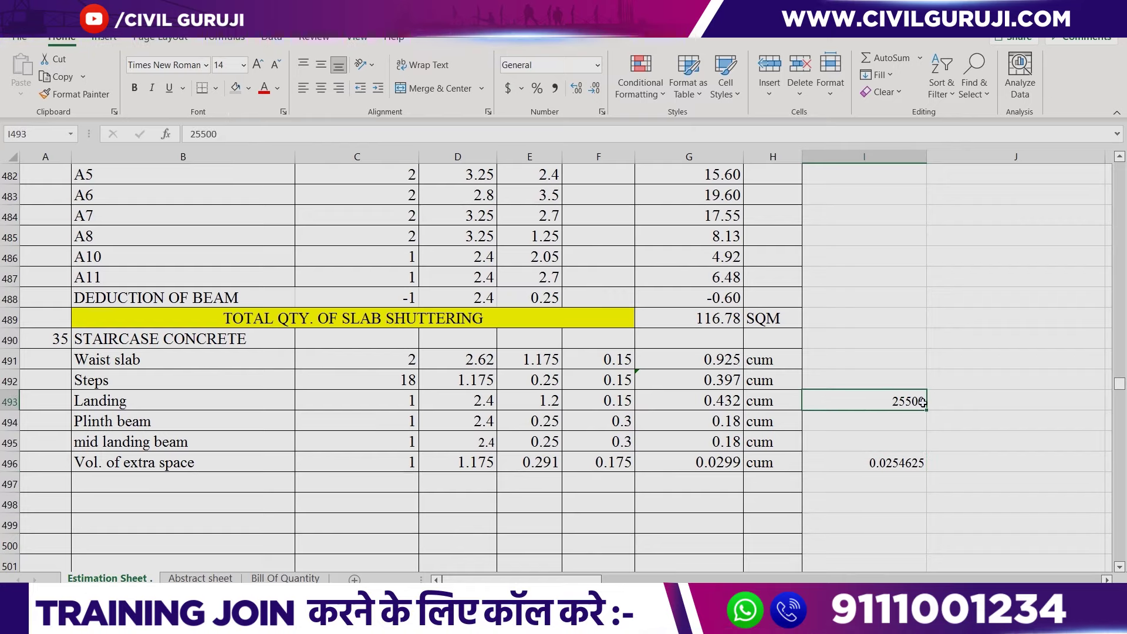
Add mm² and m² labels and convert 25500 mm² to 0.0255 m² with =I493/1000000.
{"action": "left_click", "coordinate": [940, 401]}
{"action": "key", "text": "F2"}
{"action": "type", "text": "mm"}
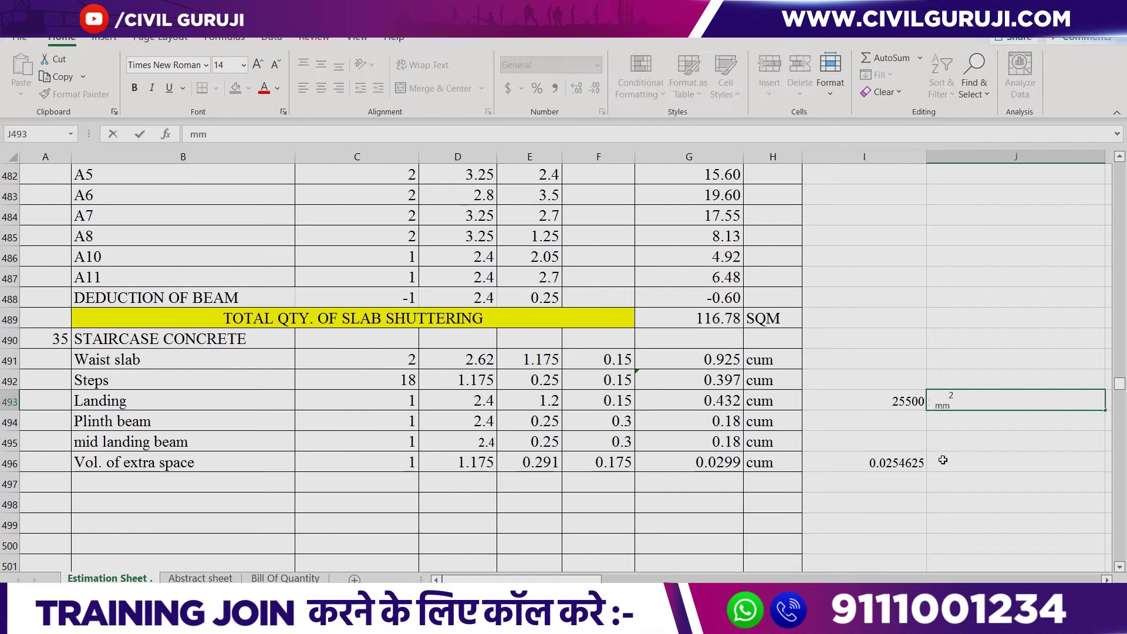
{"action": "left_click", "coordinate": [943, 461]}
{"action": "left_click", "coordinate": [906, 417]}
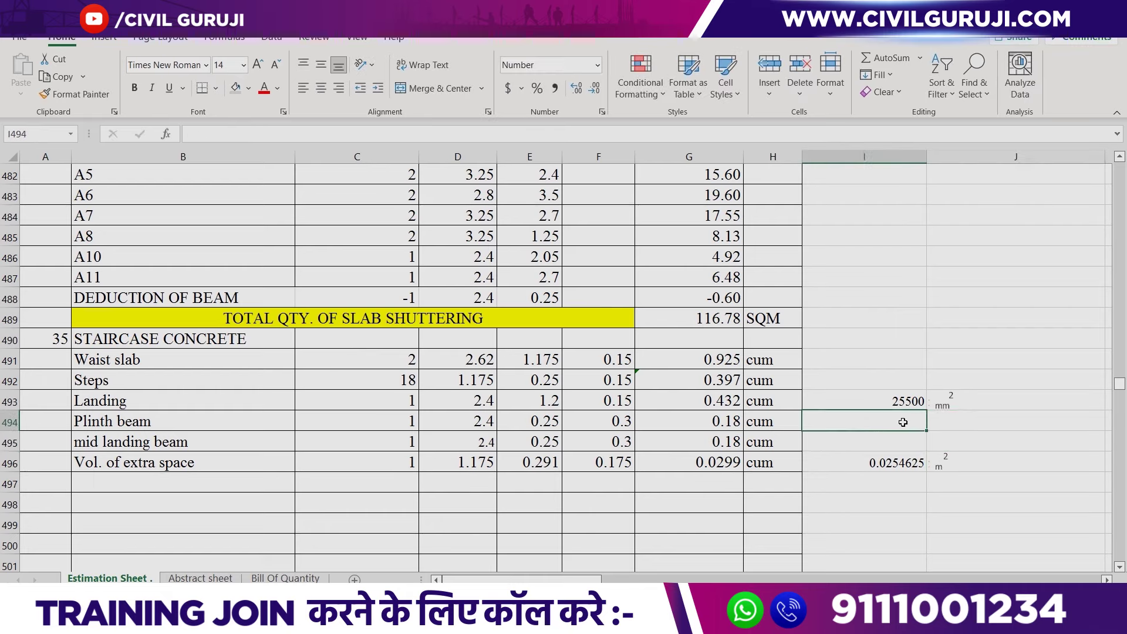
{"action": "type", "text": "="}
{"action": "left_click", "coordinate": [908, 402]}
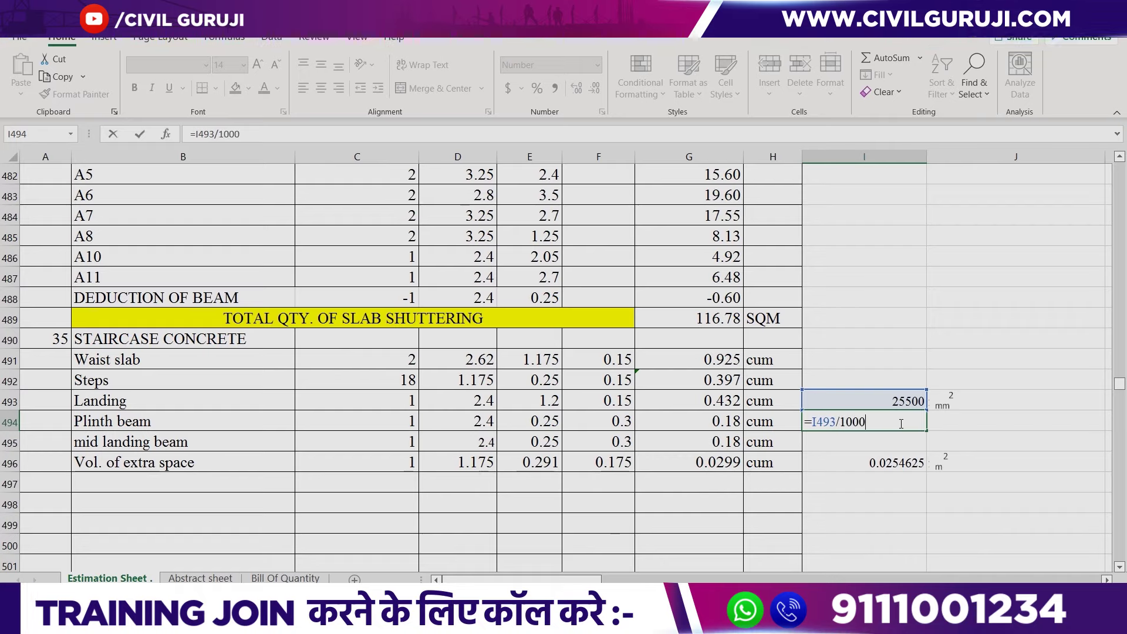
{"action": "key", "text": "Return"}
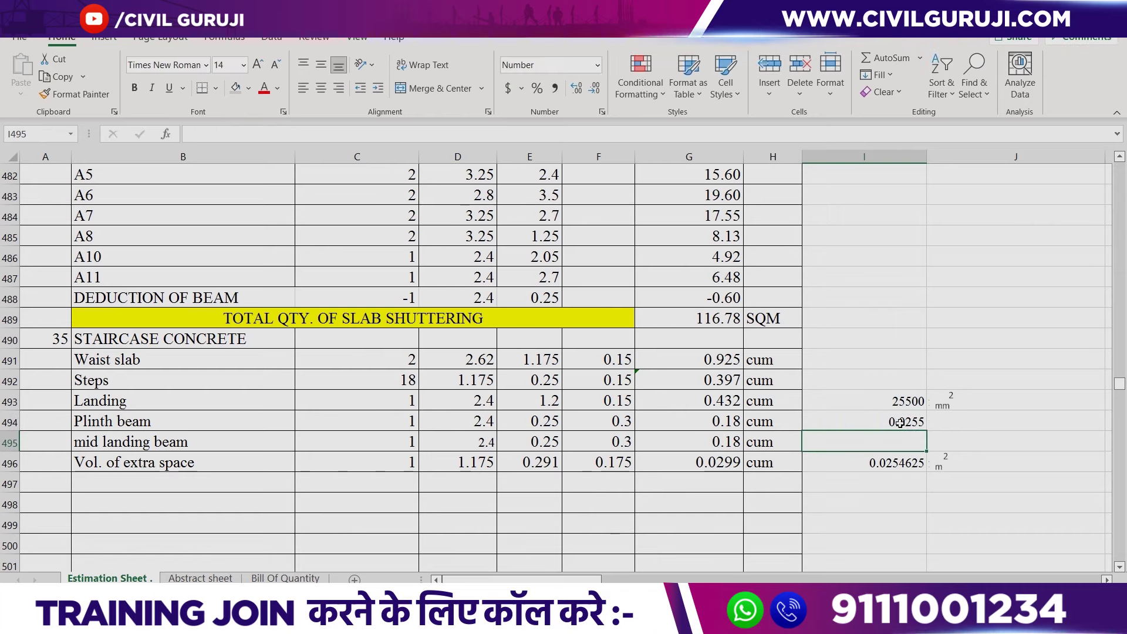
{"action": "left_click", "coordinate": [919, 468]}
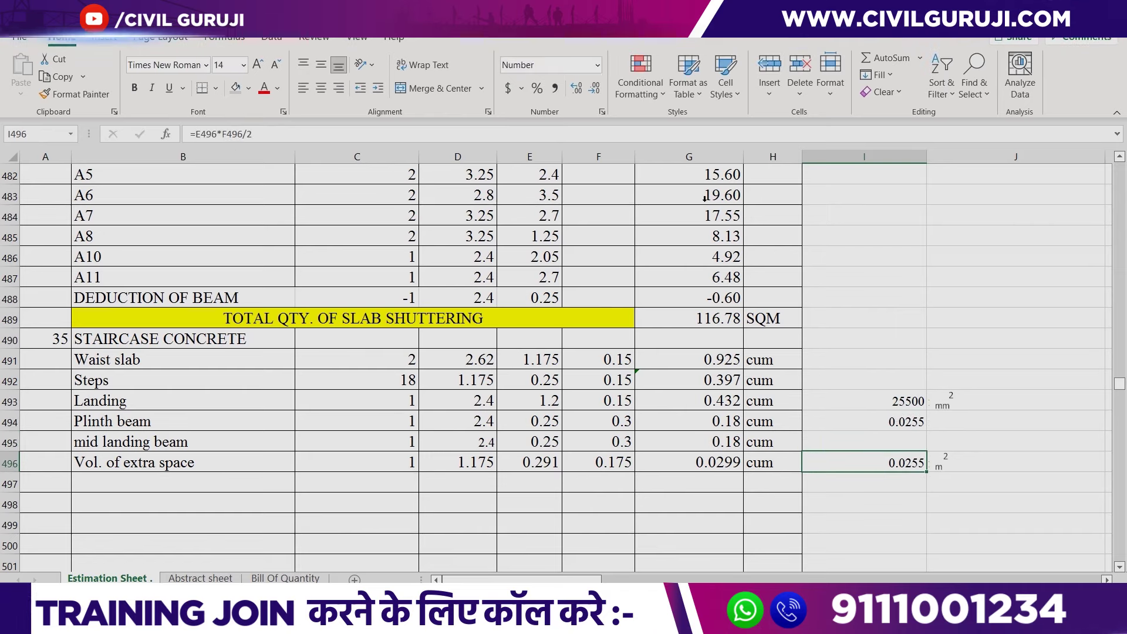
{"action": "left_click", "coordinate": [907, 422]}
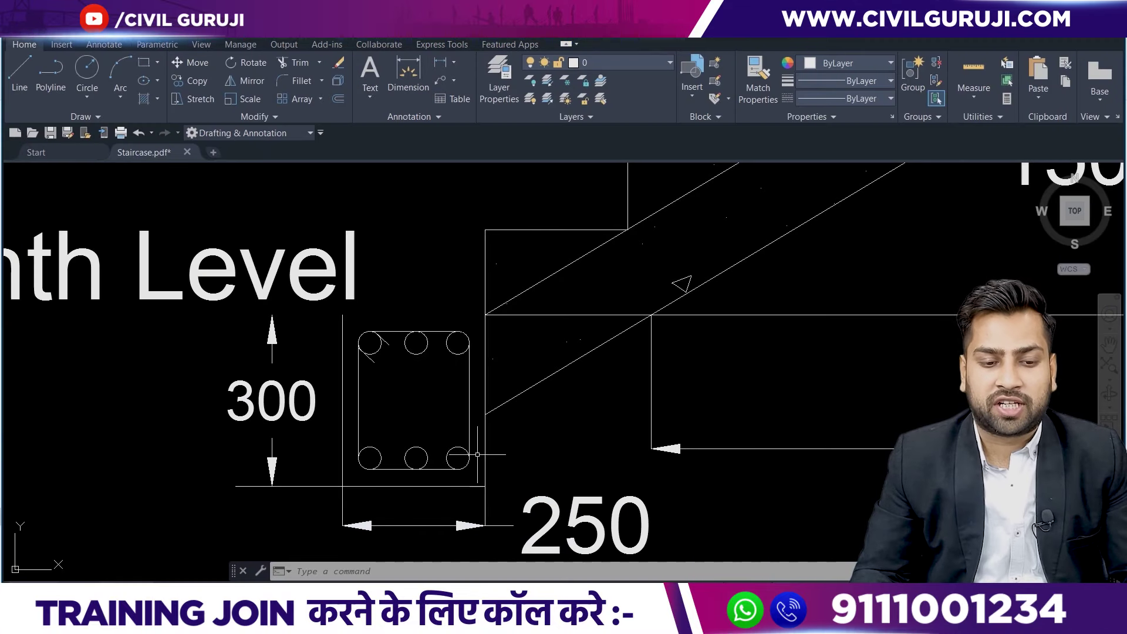
{"action": "scroll", "coordinate": [478, 454], "scroll_direction": "down", "scroll_amount": 4}
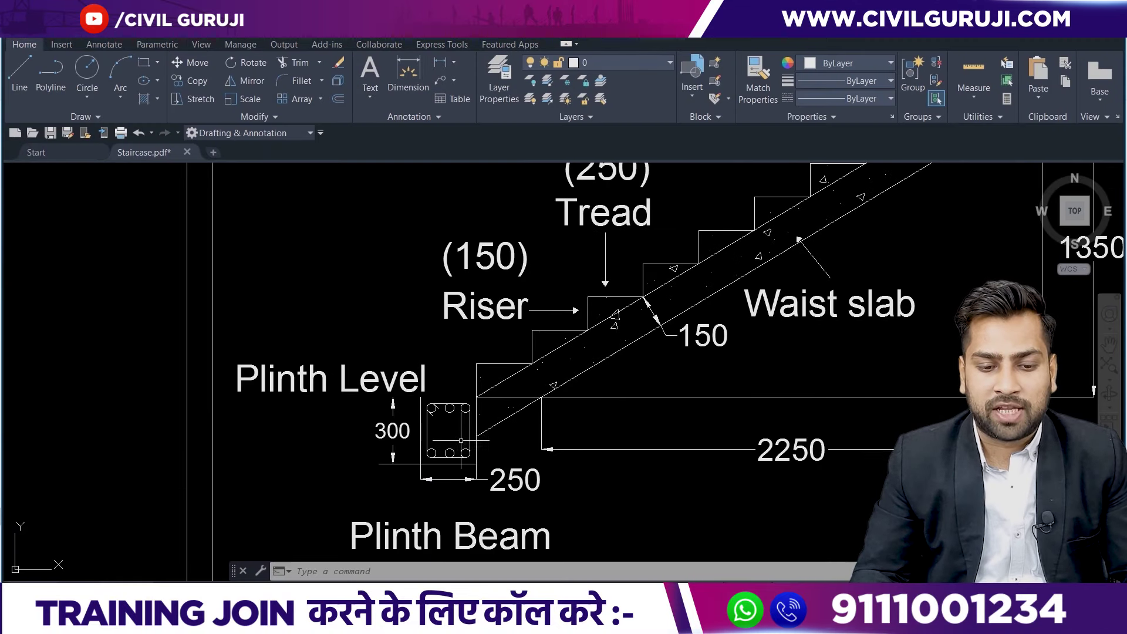
{"action": "middle_click_drag", "start_coordinate": [461, 440], "coordinate": [420, 448]}
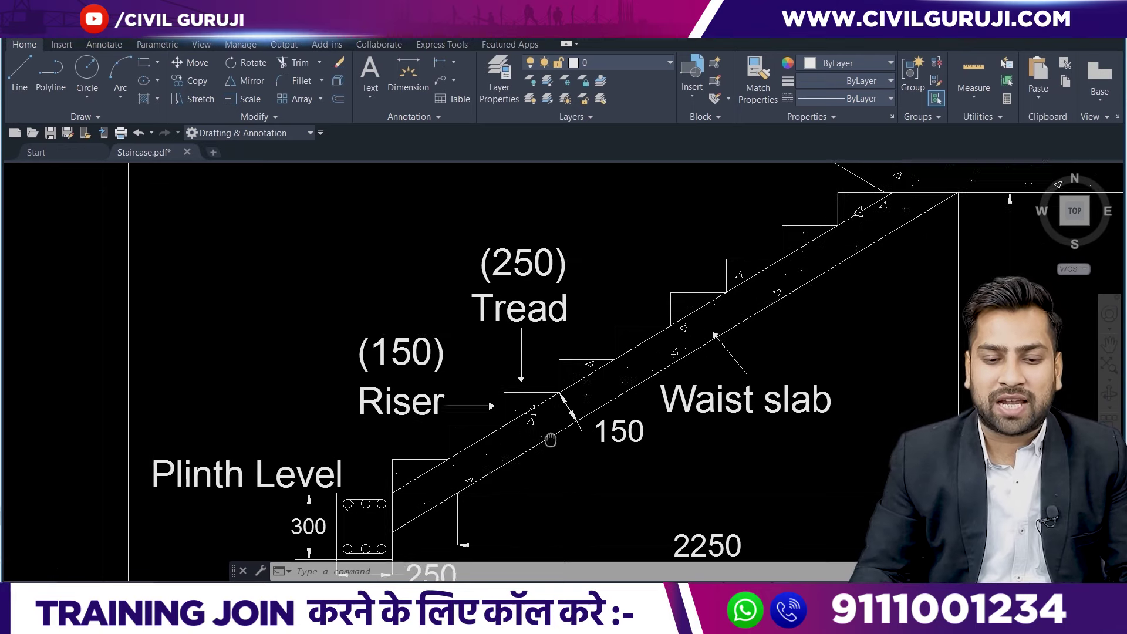
{"action": "middle_click_drag", "start_coordinate": [465, 420], "coordinate": [414, 559]}
{"action": "middle_click_drag", "start_coordinate": [987, 223], "coordinate": [751, 309]}
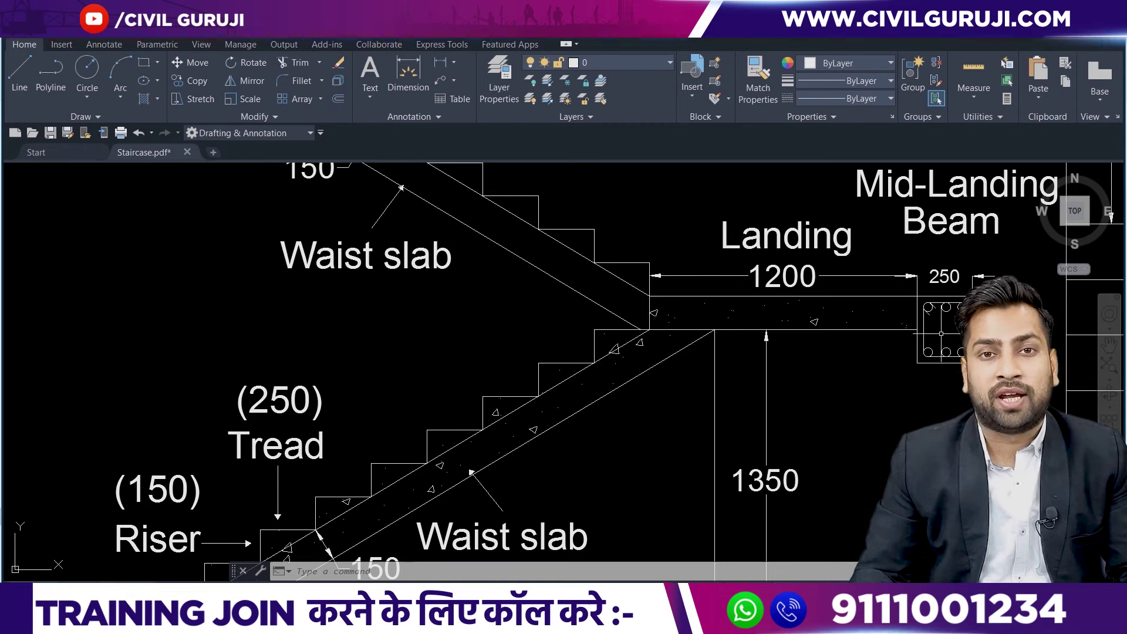
{"action": "scroll", "coordinate": [944, 332], "scroll_direction": "down", "scroll_amount": 2}
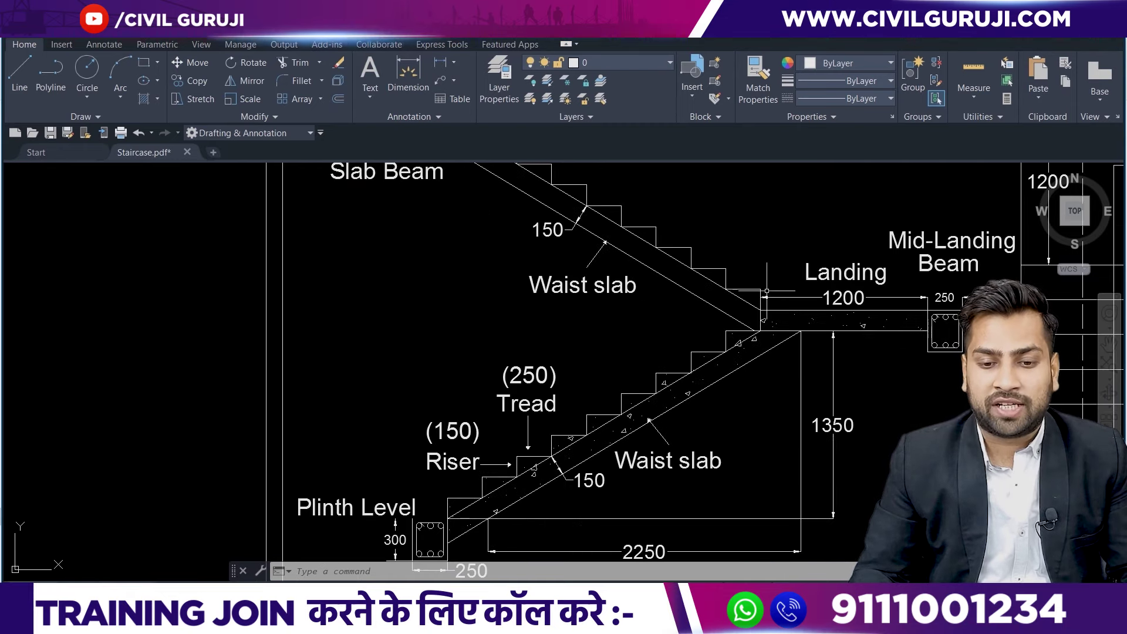
{"action": "middle_click_drag", "start_coordinate": [734, 301], "coordinate": [771, 366]}
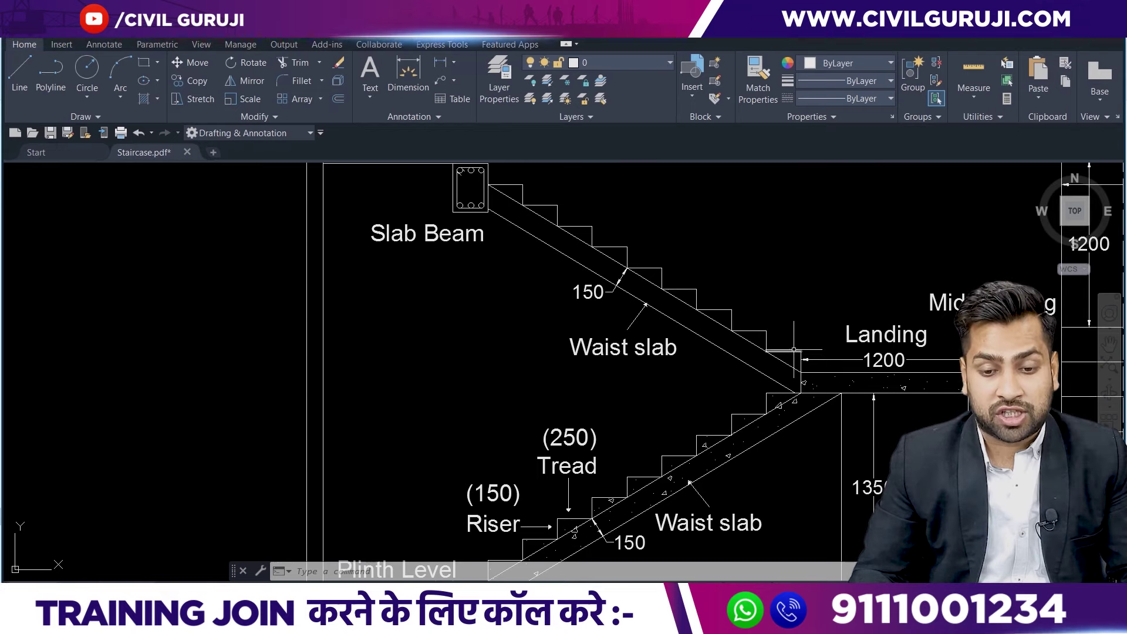
{"action": "middle_click_drag", "start_coordinate": [472, 188], "coordinate": [472, 200]}
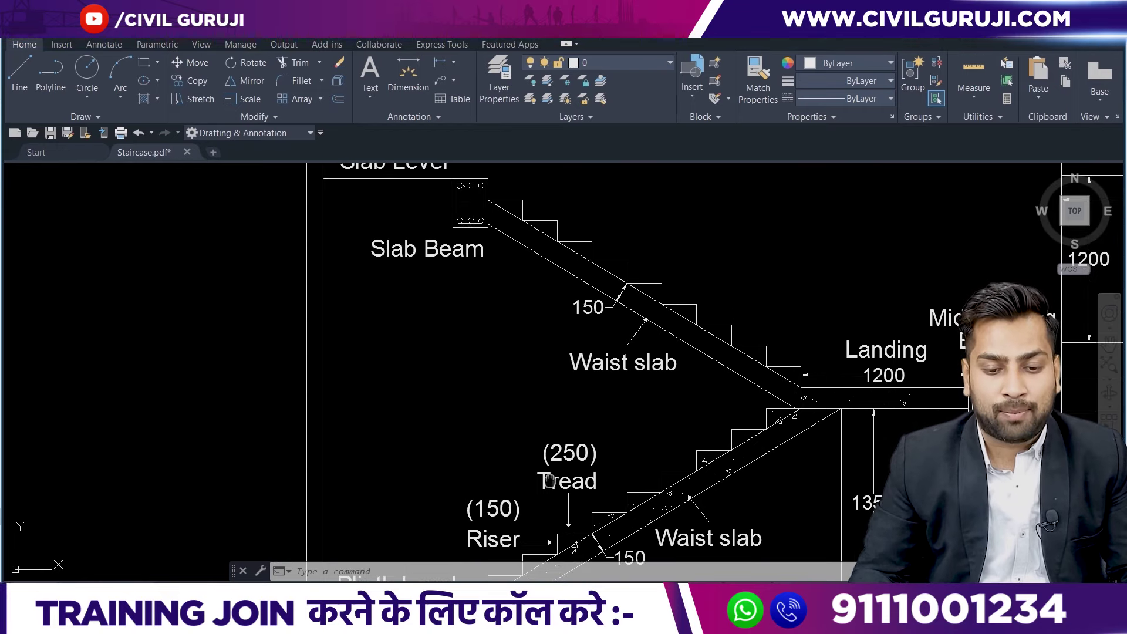
{"action": "middle_click_drag", "start_coordinate": [534, 540], "coordinate": [611, 370]}
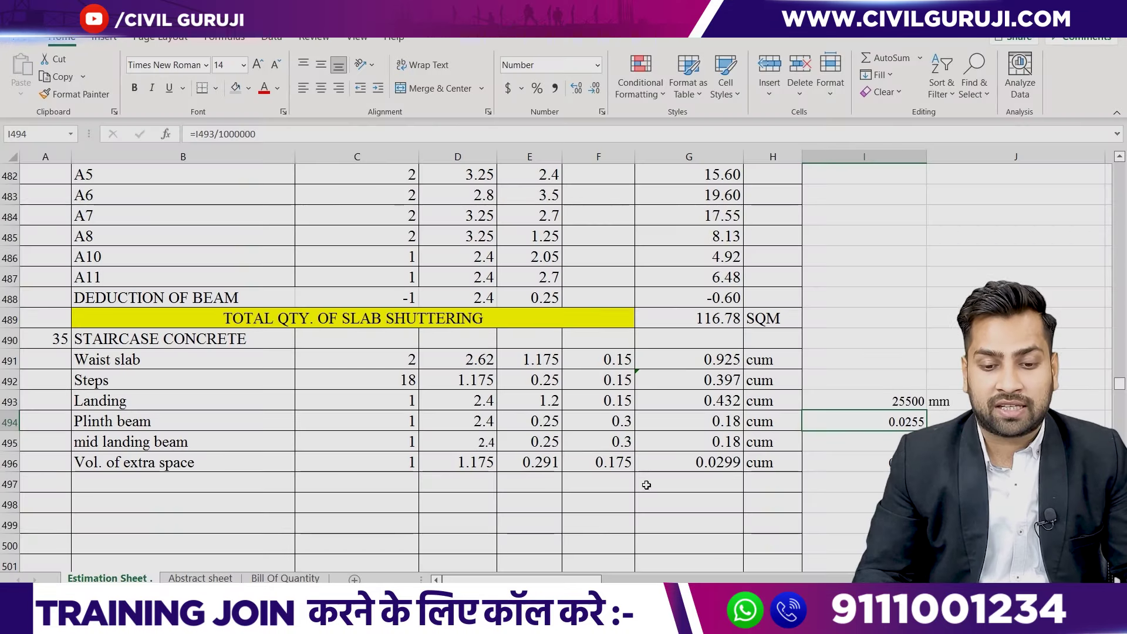
AutoSum the staircase quantities in G497 to 2.143 with unit cum.
{"action": "left_click", "coordinate": [706, 482]}
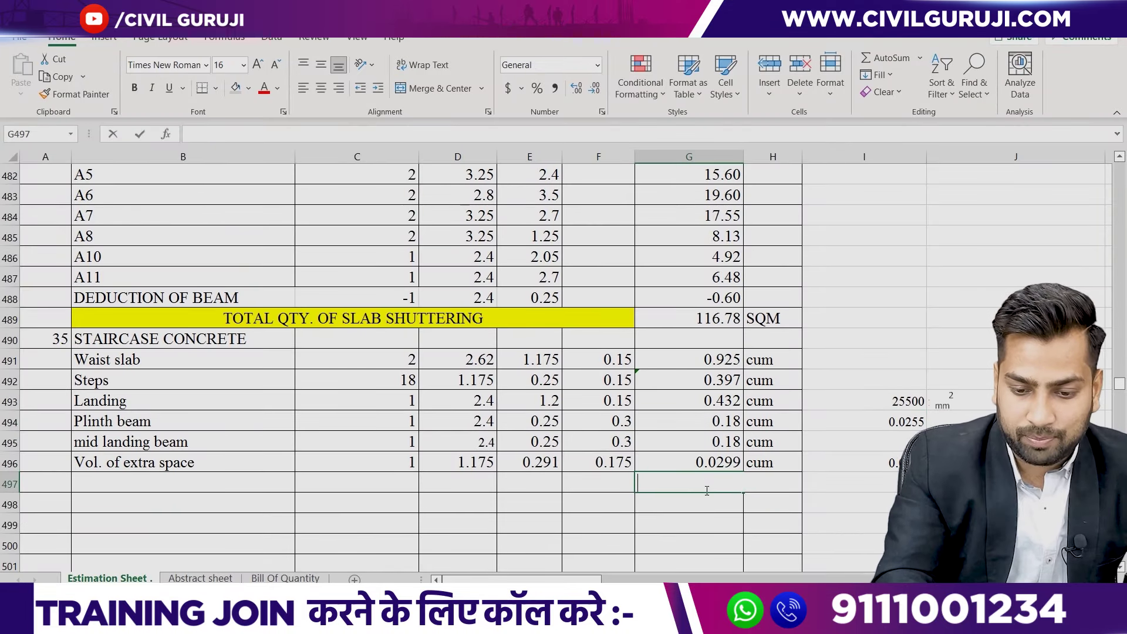
{"action": "key", "text": "alt+equal"}
{"action": "key", "text": "Return"}
{"action": "left_click", "coordinate": [767, 480]}
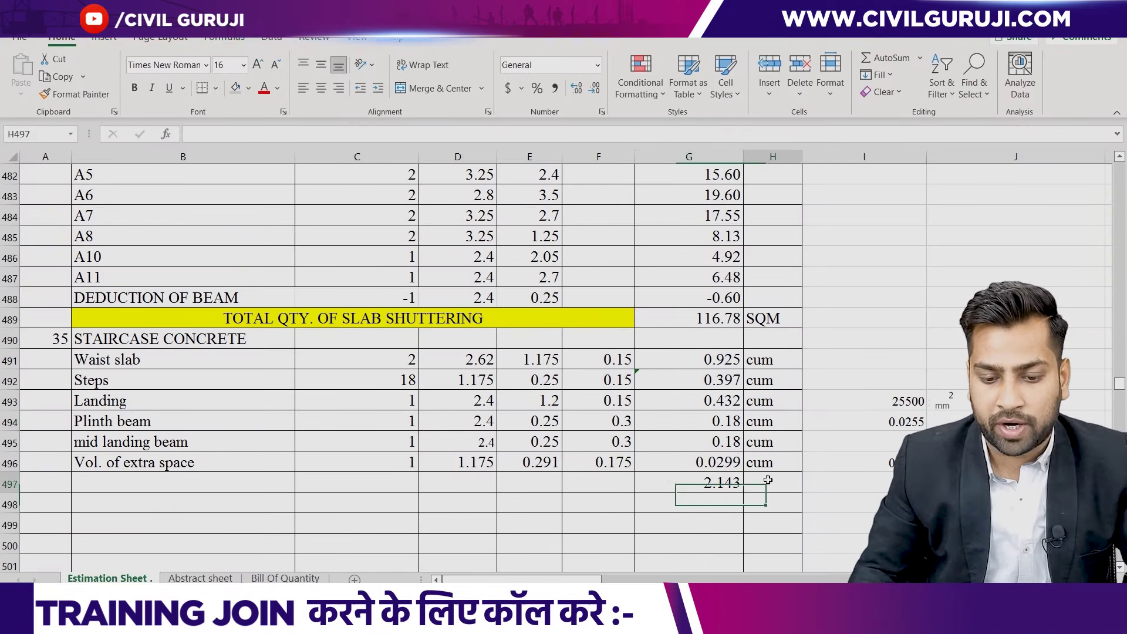
{"action": "type", "text": "cum"}
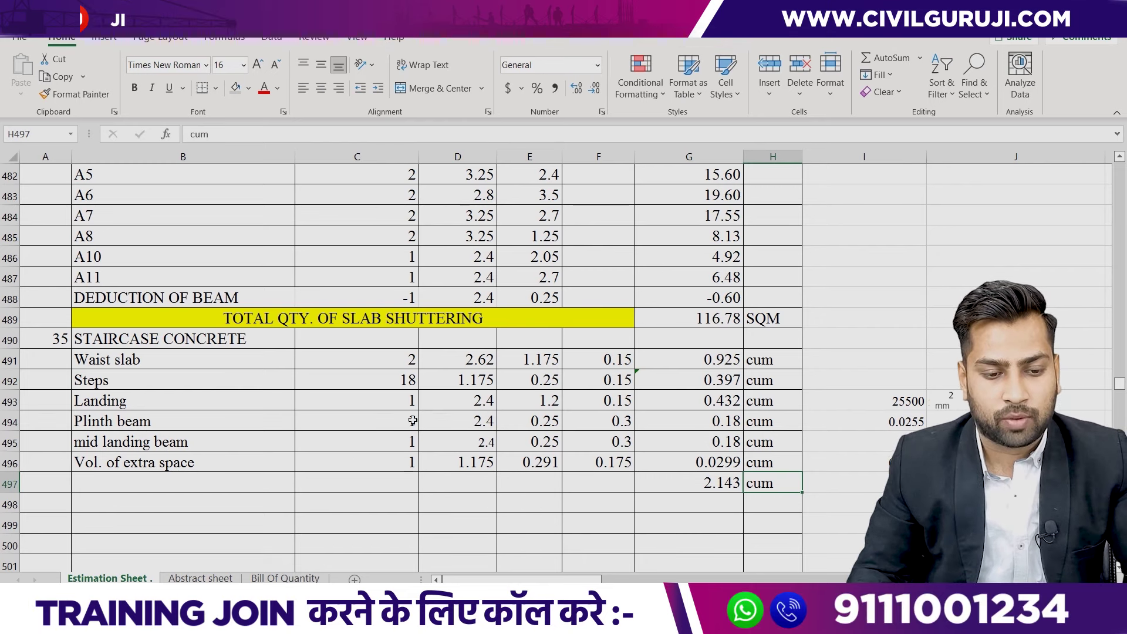
Copy the yellow total row to row 497 and rename it TOTAL QTY. OF Staircase concrete.
{"action": "left_click", "coordinate": [441, 320]}
{"action": "key", "text": "ctrl+c"}
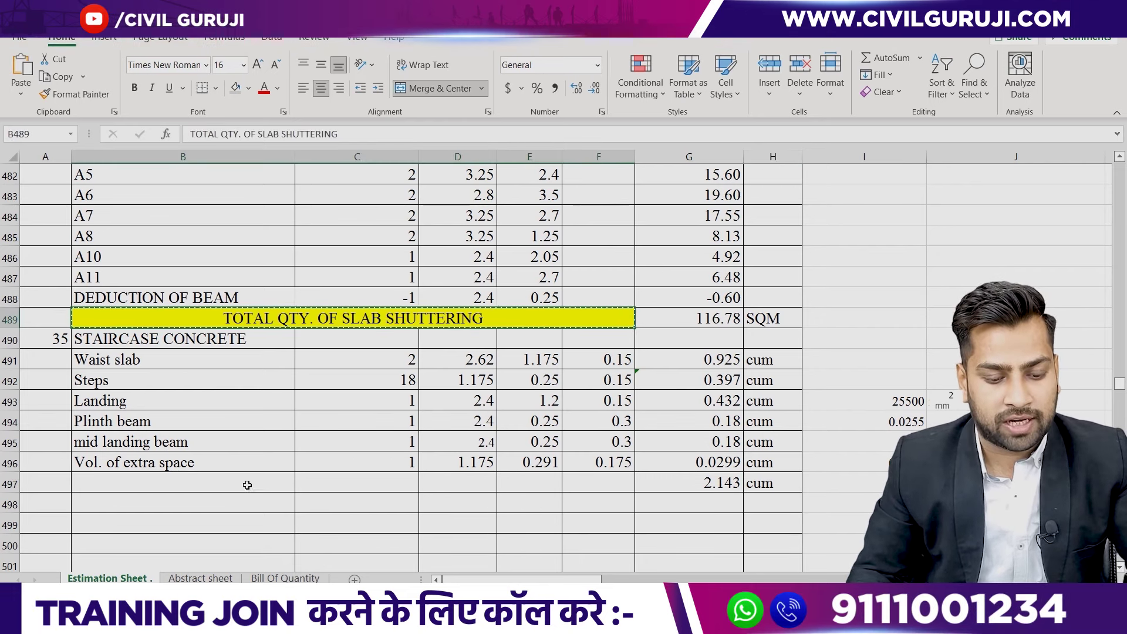
{"action": "left_click", "coordinate": [248, 482]}
{"action": "key", "text": "ctrl+v"}
{"action": "double_click", "coordinate": [497, 480]}
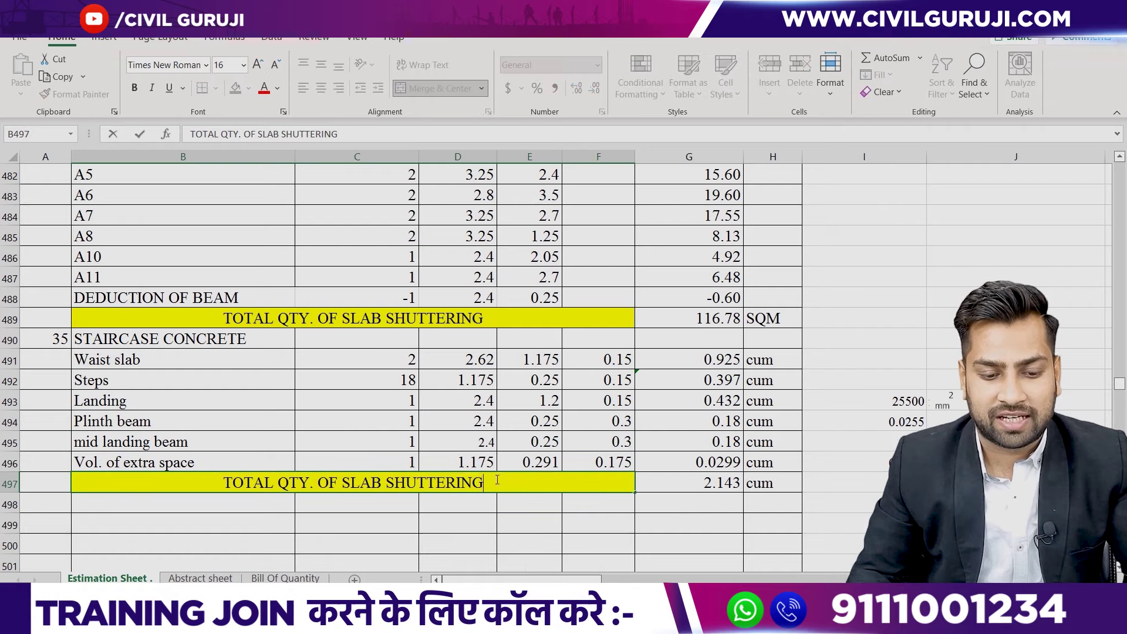
{"action": "type", "text": "Staircase concrete"}
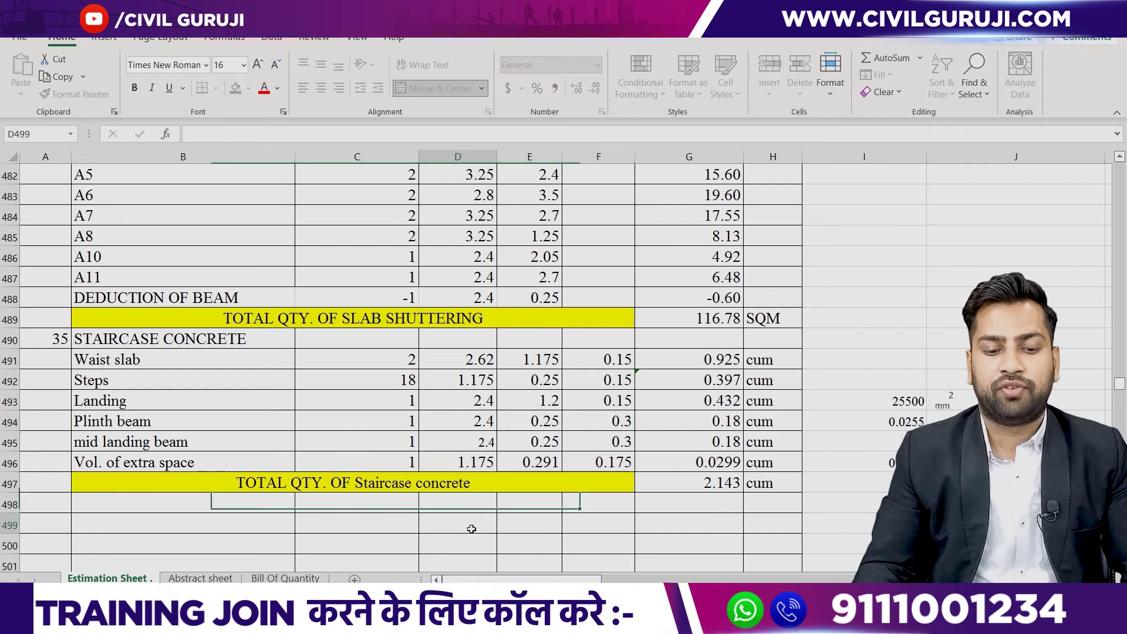
{"action": "key", "text": "Return"}
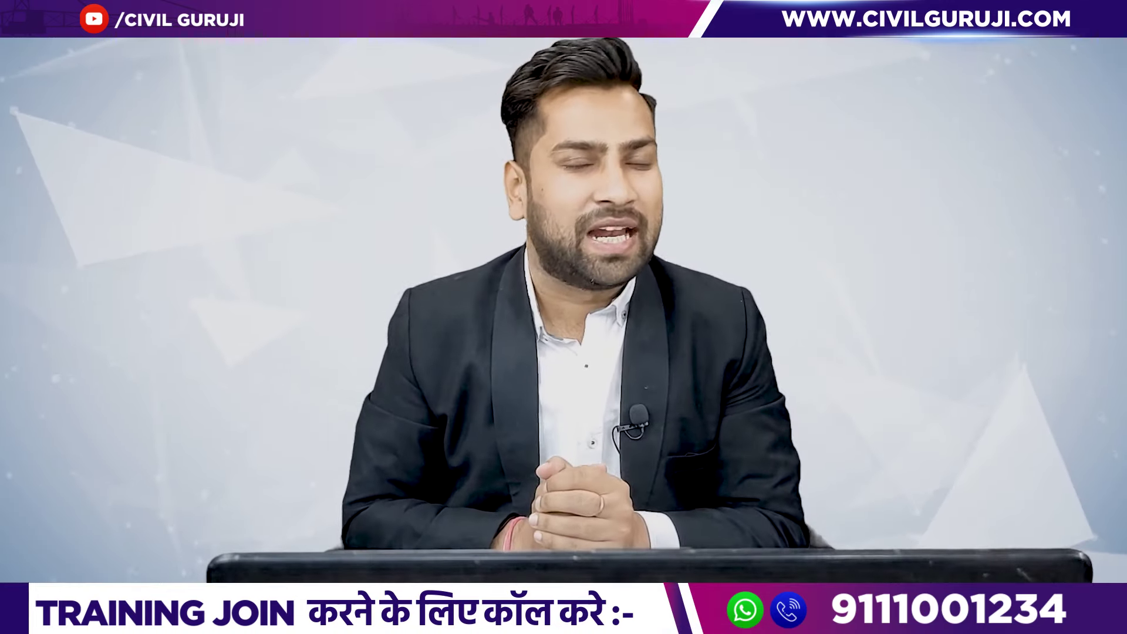